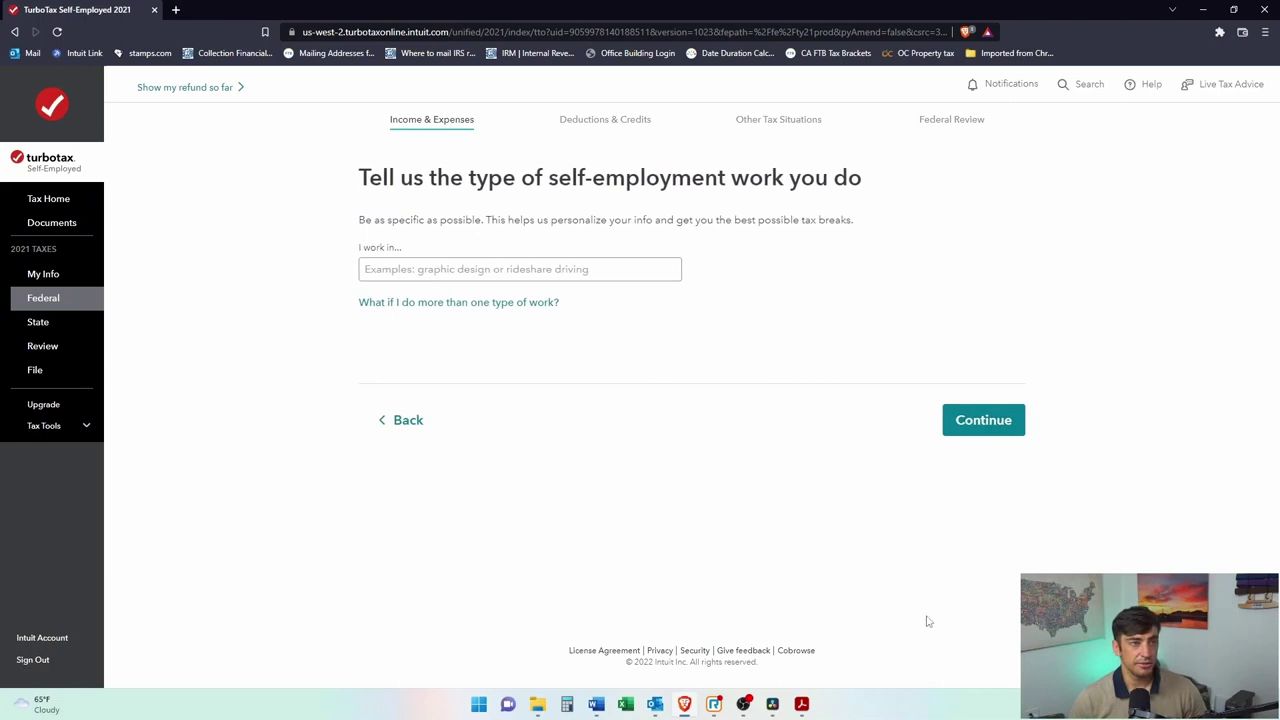
# Enter "uber driver" as the type of self-employment work and confirm it as Rideshare driving.
pyautogui.click(603, 268)
pyautogui.write('uber driver')
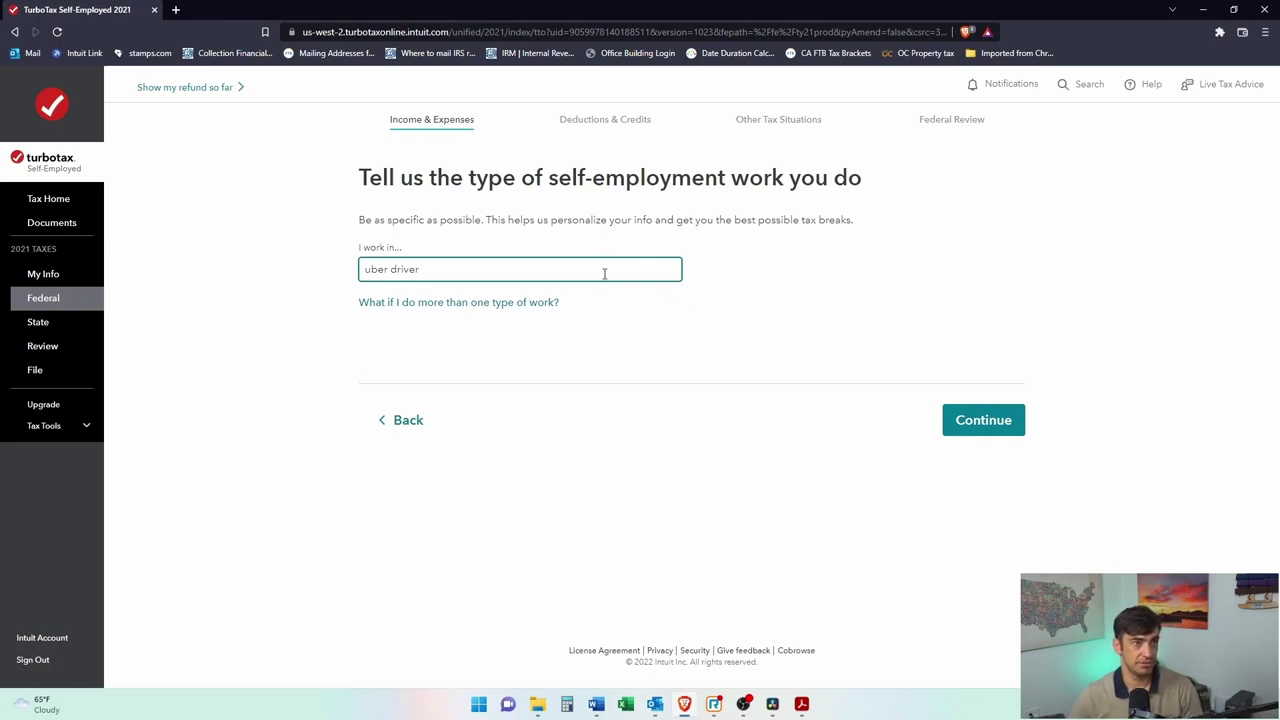
pyautogui.click(1017, 420)
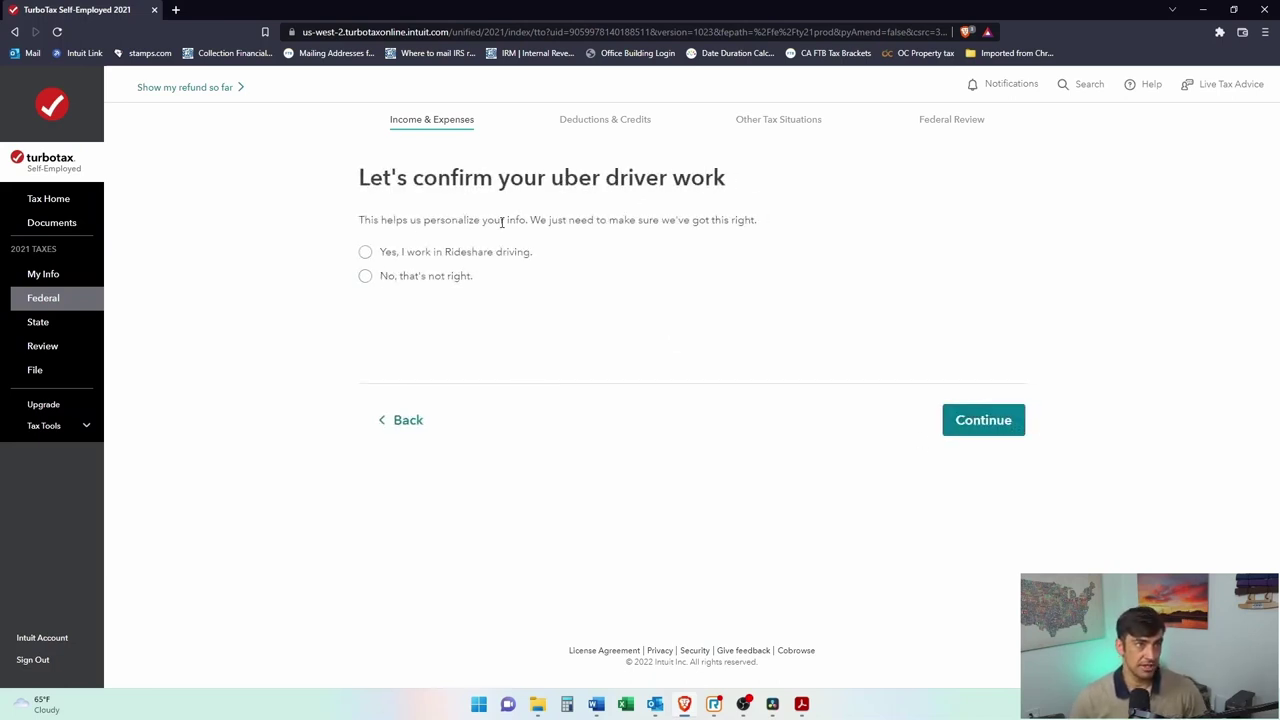
pyautogui.click(365, 252)
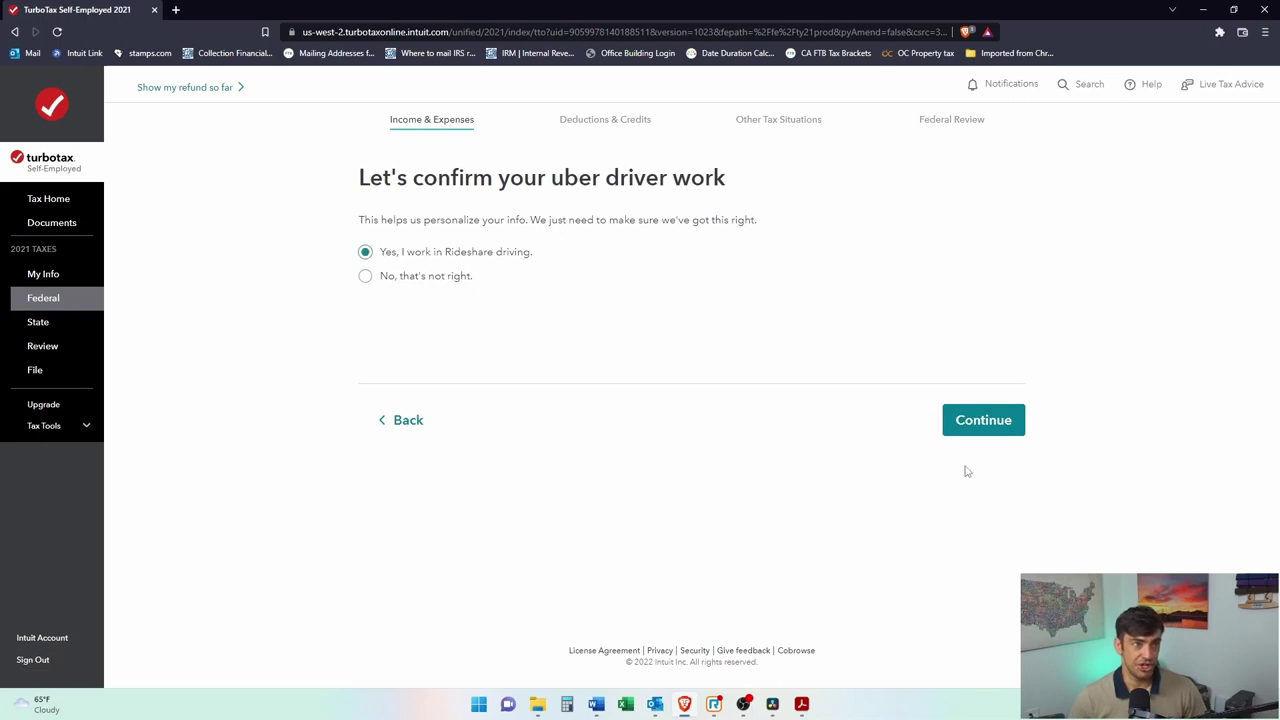
pyautogui.click(984, 421)
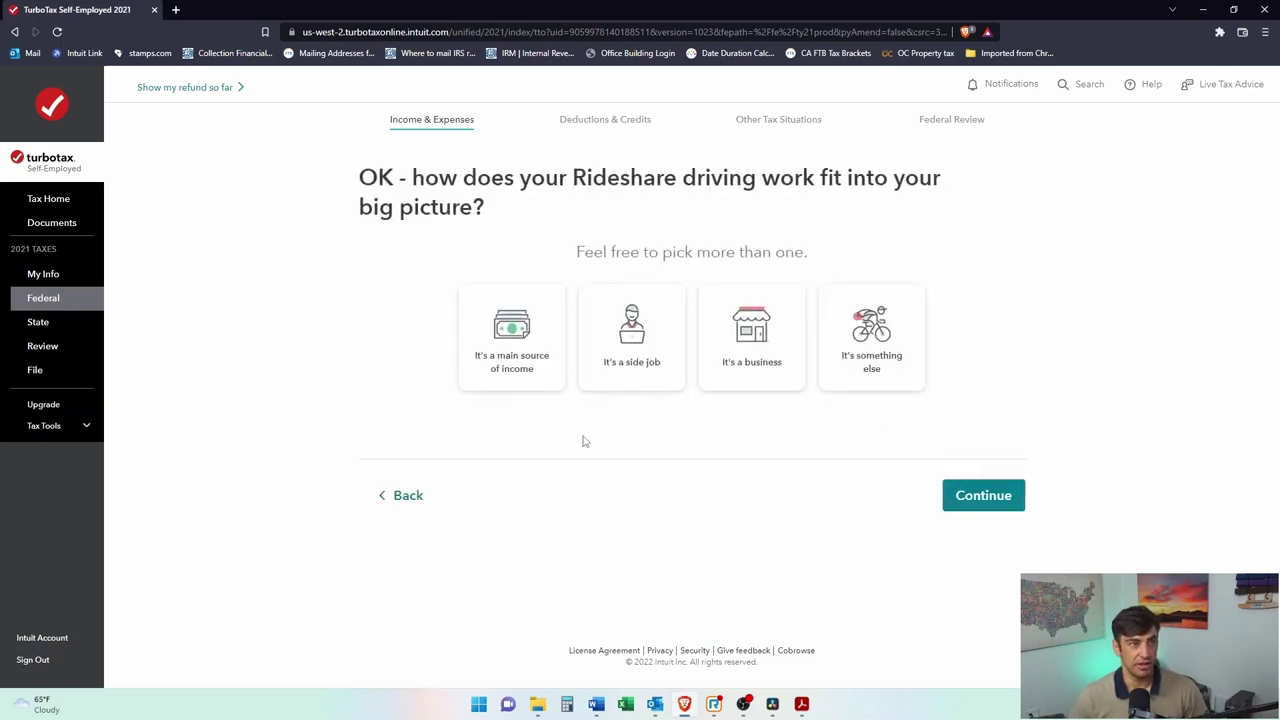
# Mark the rideshare driving as a side job and report that it started in 2021, on 01/01/2021.
pyautogui.click(632, 352)
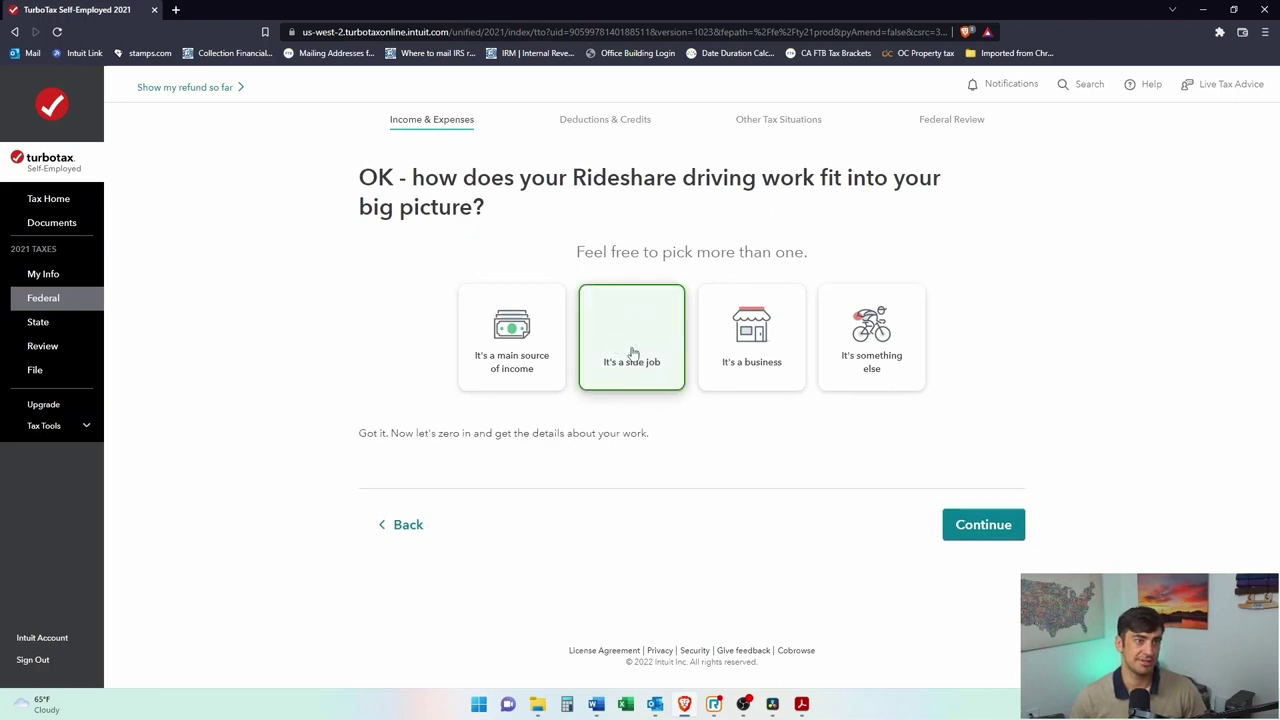
pyautogui.click(972, 530)
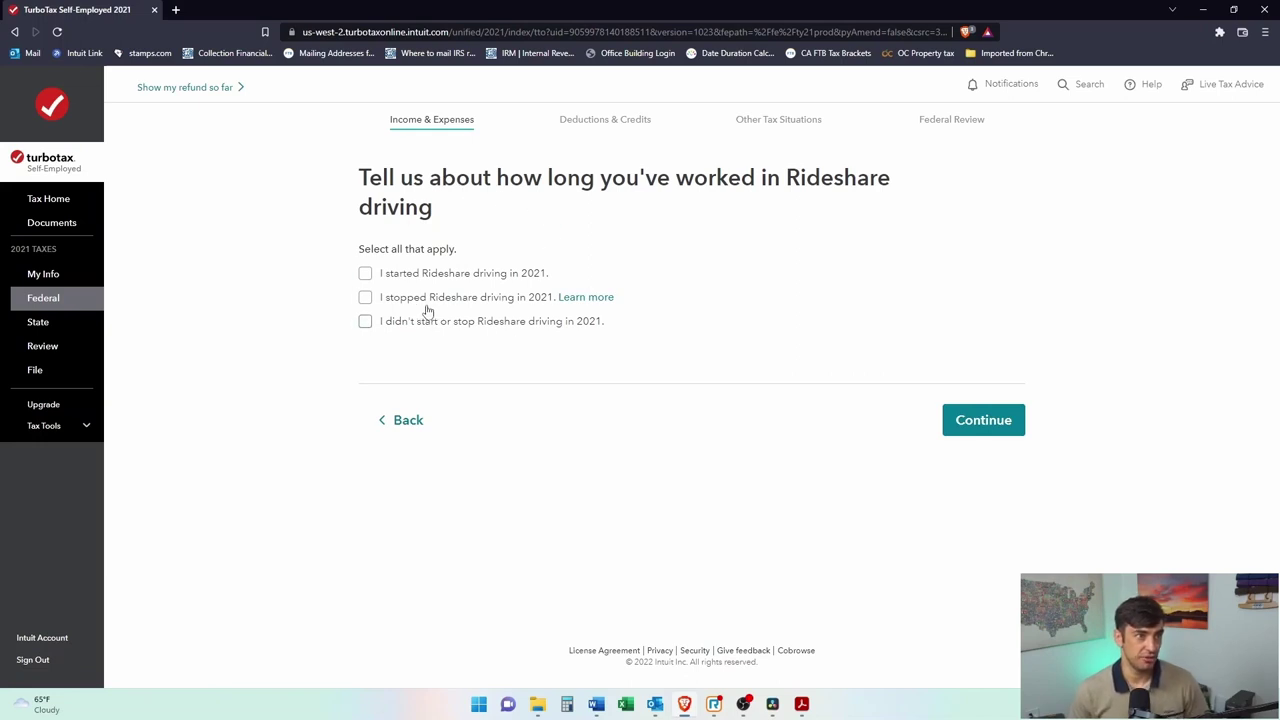
pyautogui.click(364, 276)
pyautogui.click(476, 317)
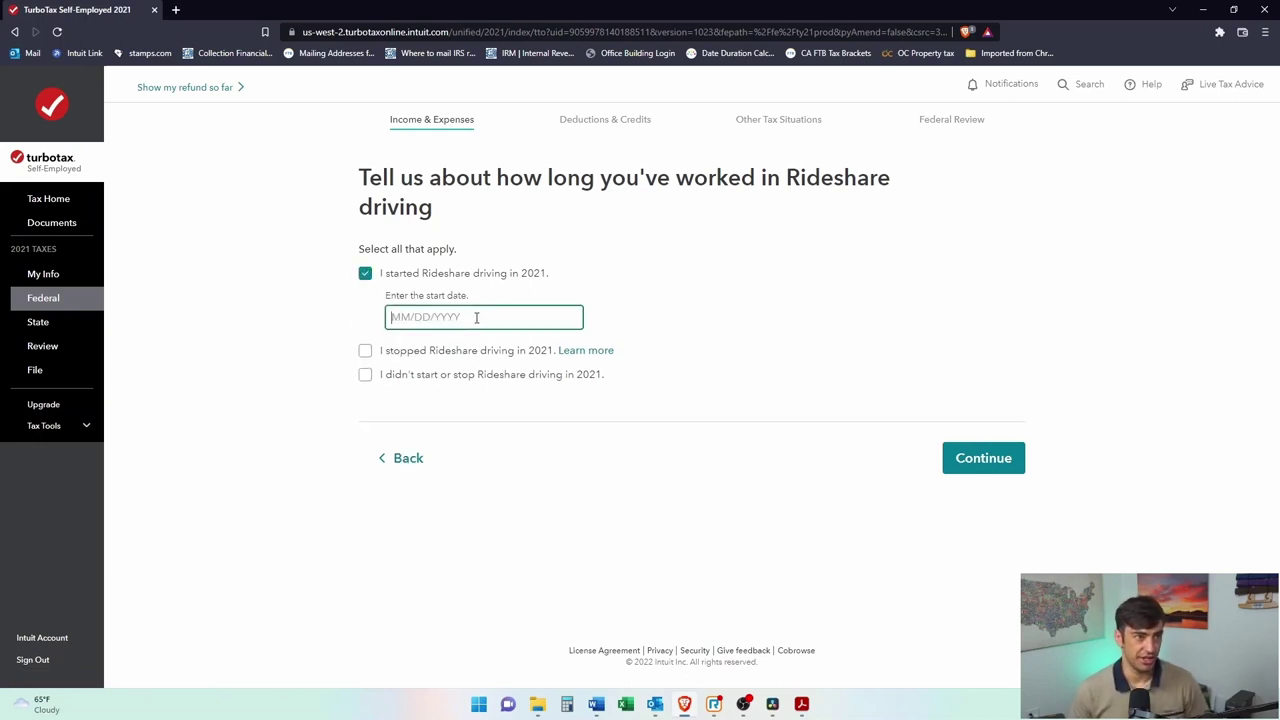
pyautogui.write('01/01/2021')
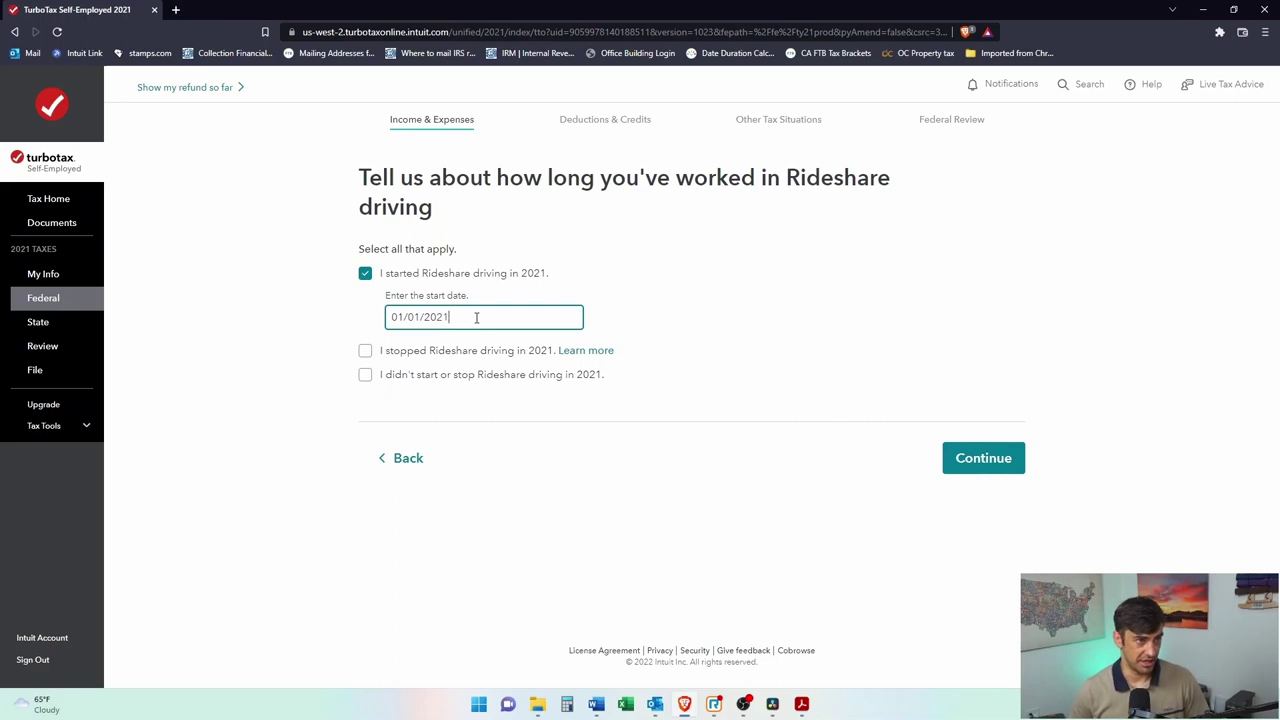
pyautogui.click(955, 460)
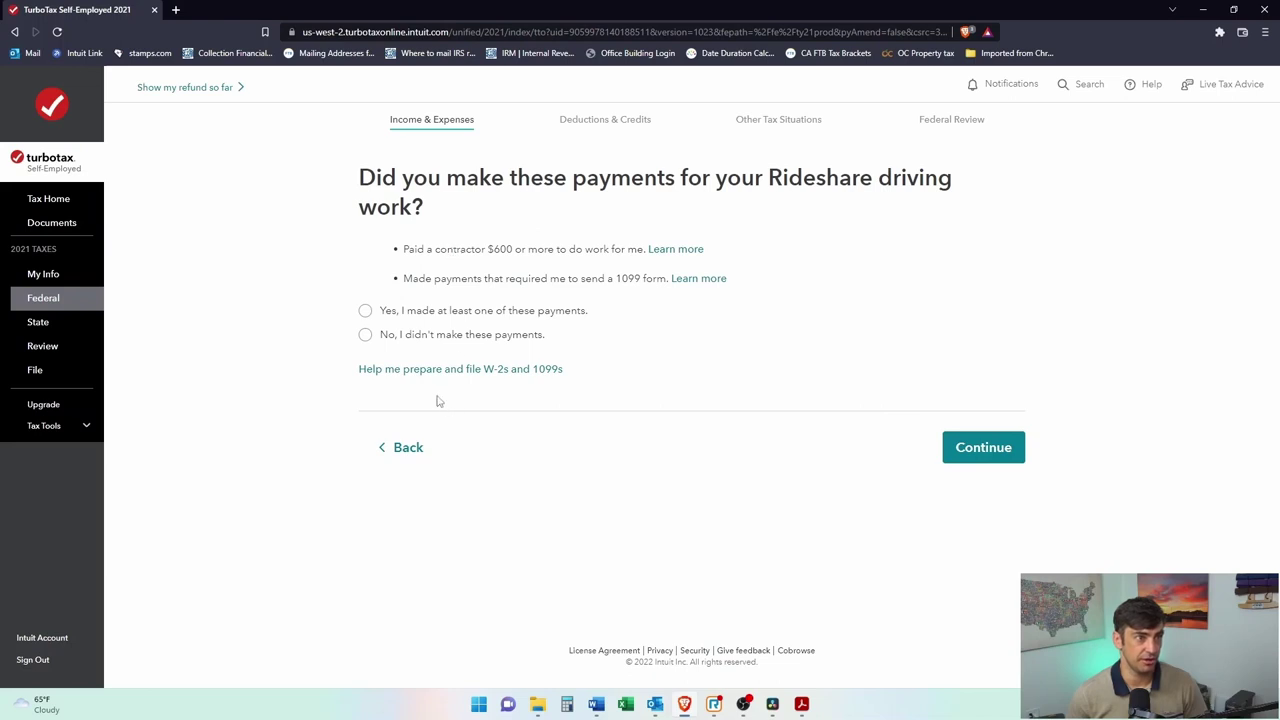
# Answer that no contractor or 1099-requiring payments were made and that none of the less common situations apply.
pyautogui.moveTo(435, 249); pyautogui.dragTo(594, 266)
pyautogui.click(612, 252)
pyautogui.click(365, 334)
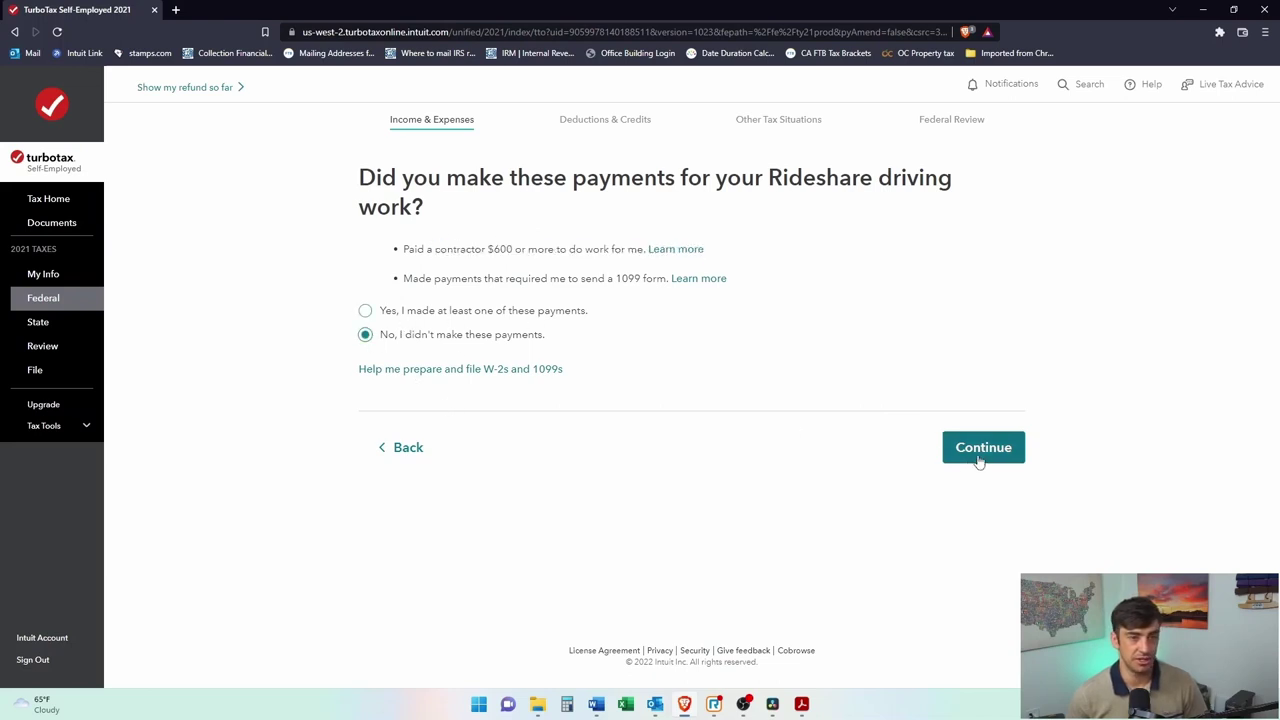
pyautogui.click(979, 455)
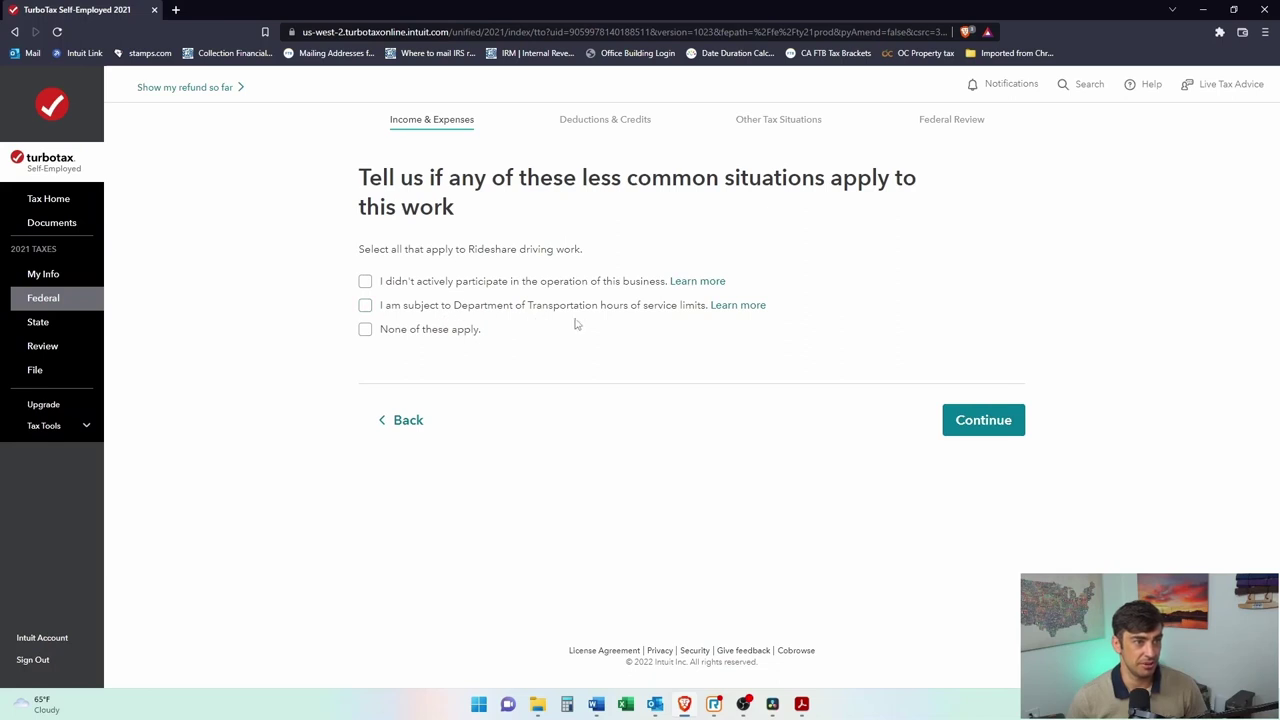
pyautogui.click(366, 331)
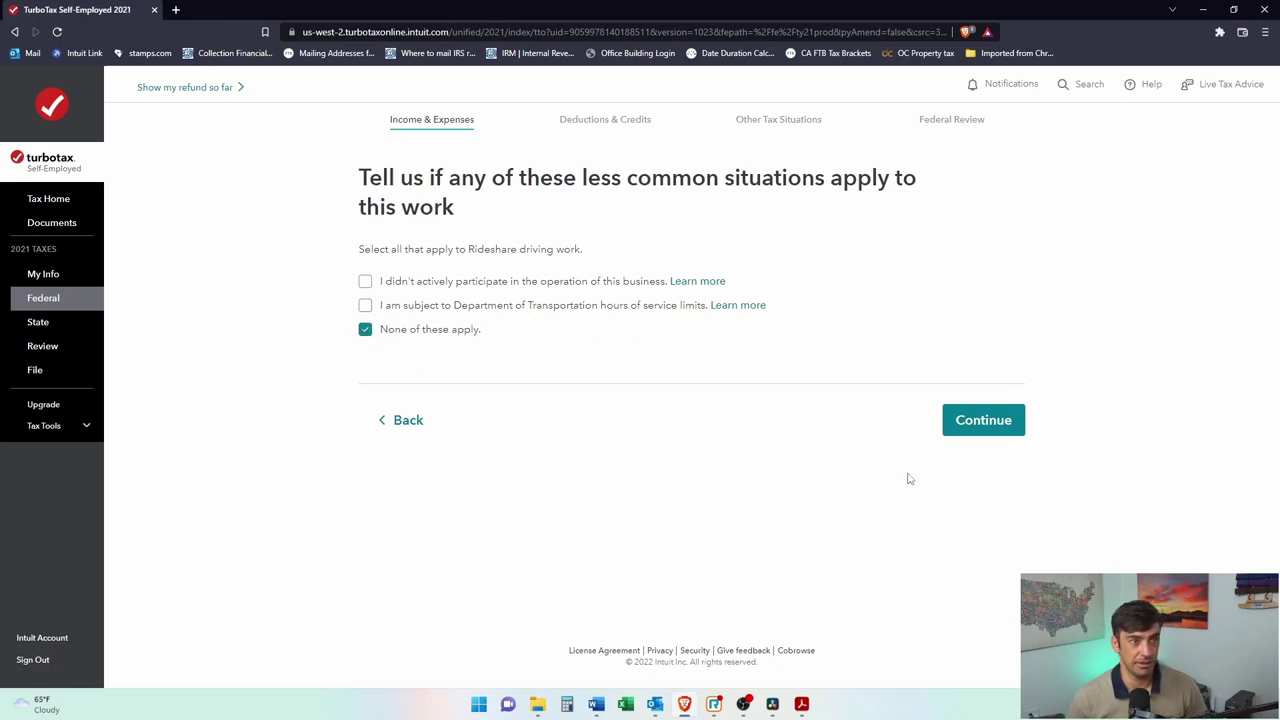
pyautogui.click(1018, 432)
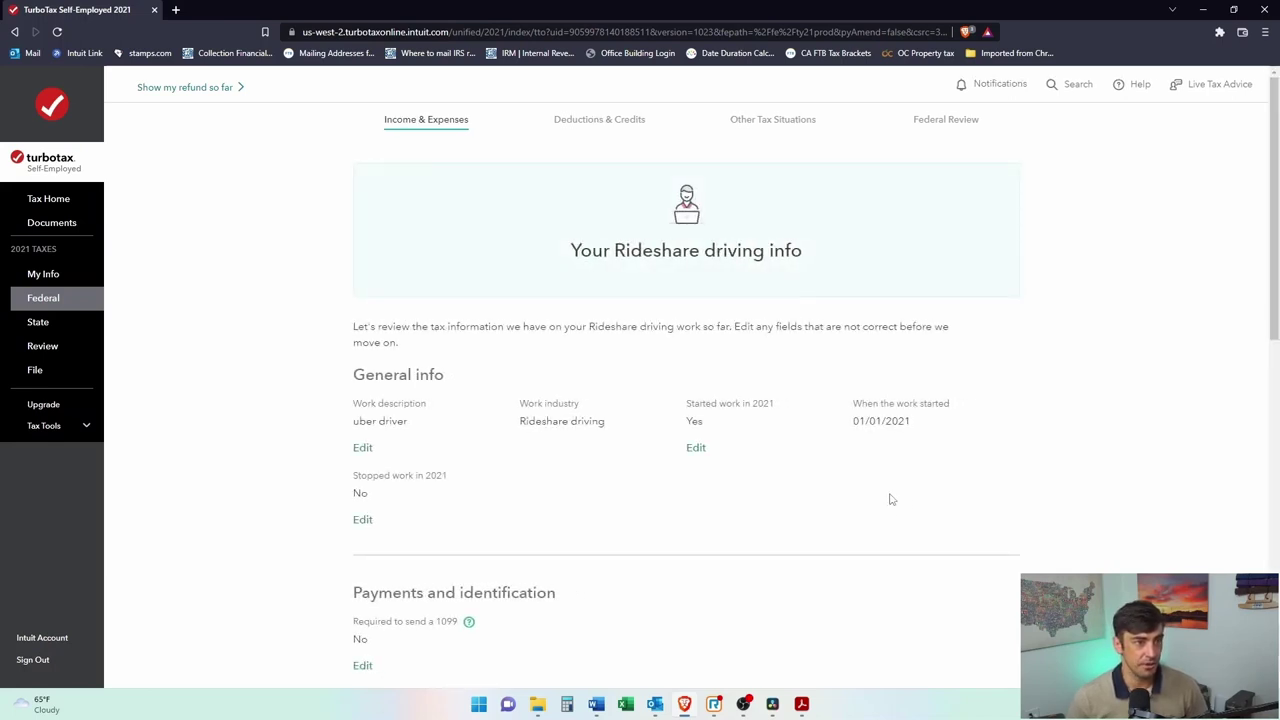
# Examine the business code under the tax details of the rideshare summary and read its help explanation.
pyautogui.scroll(-6, 932, 472)
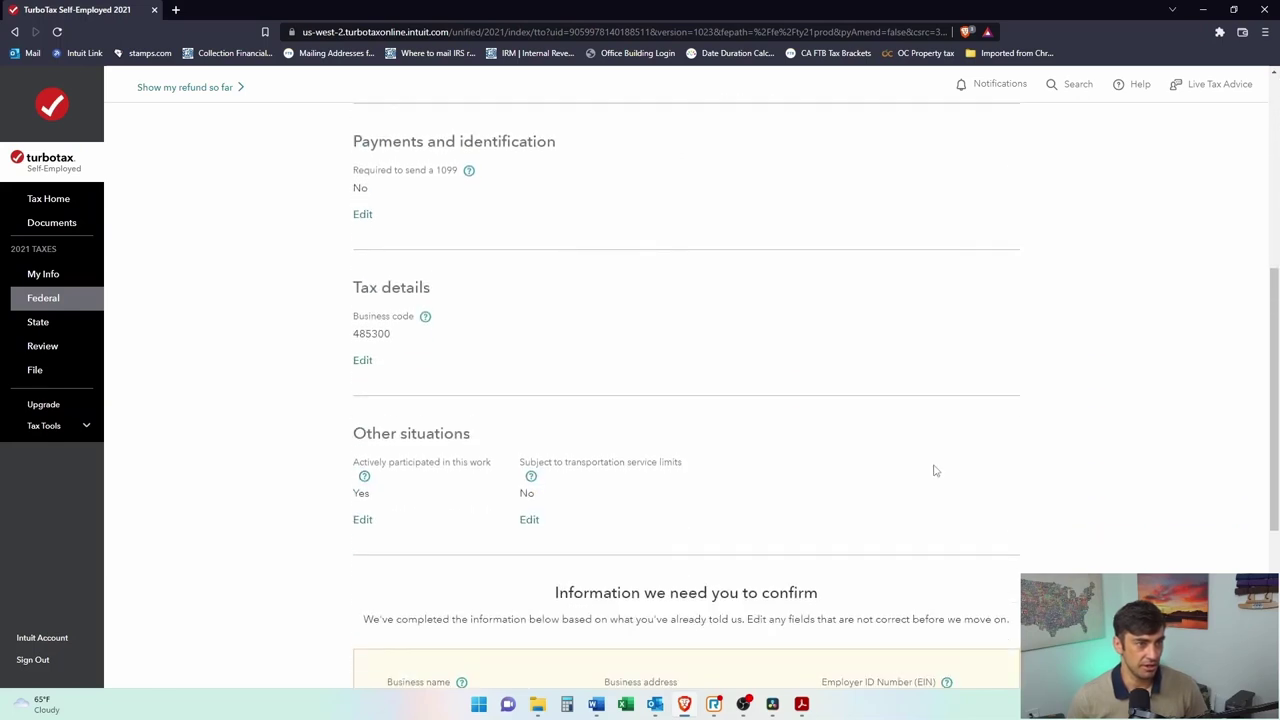
pyautogui.scroll(2, 419, 357)
pyautogui.moveTo(397, 323); pyautogui.dragTo(352, 320)
pyautogui.click(386, 318)
pyautogui.click(372, 318)
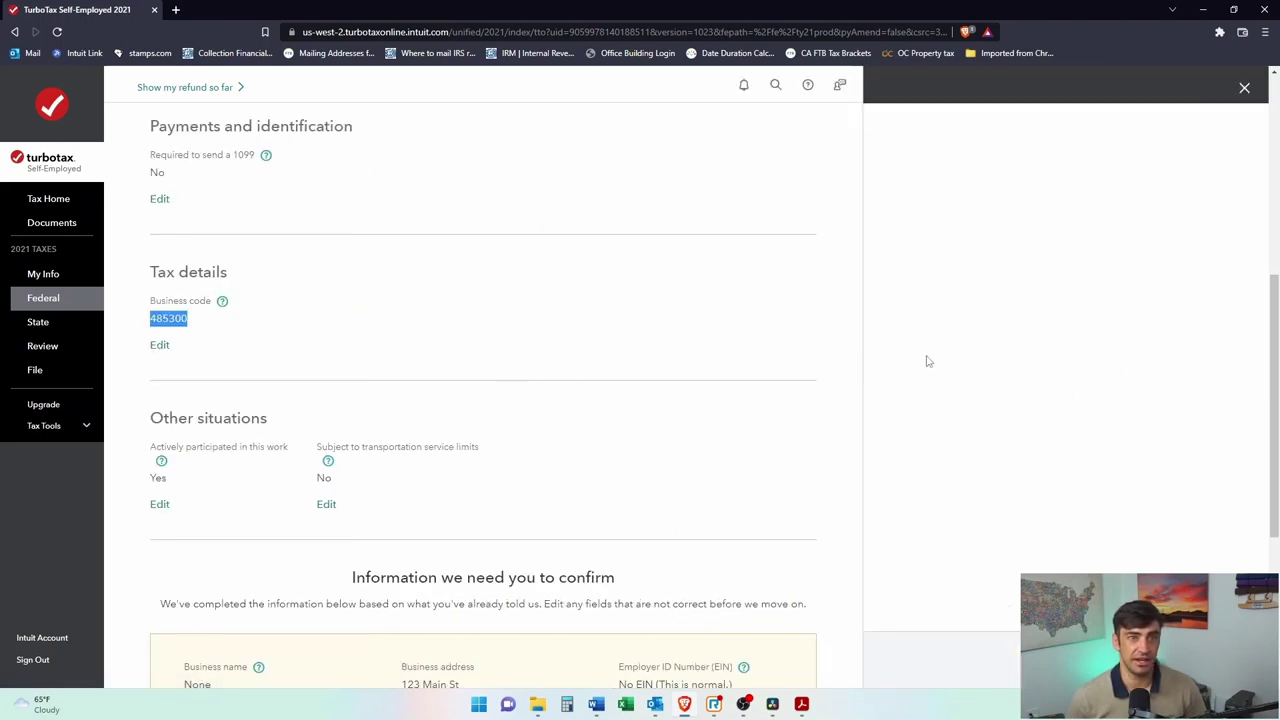
pyautogui.moveTo(1047, 293); pyautogui.dragTo(1010, 295)
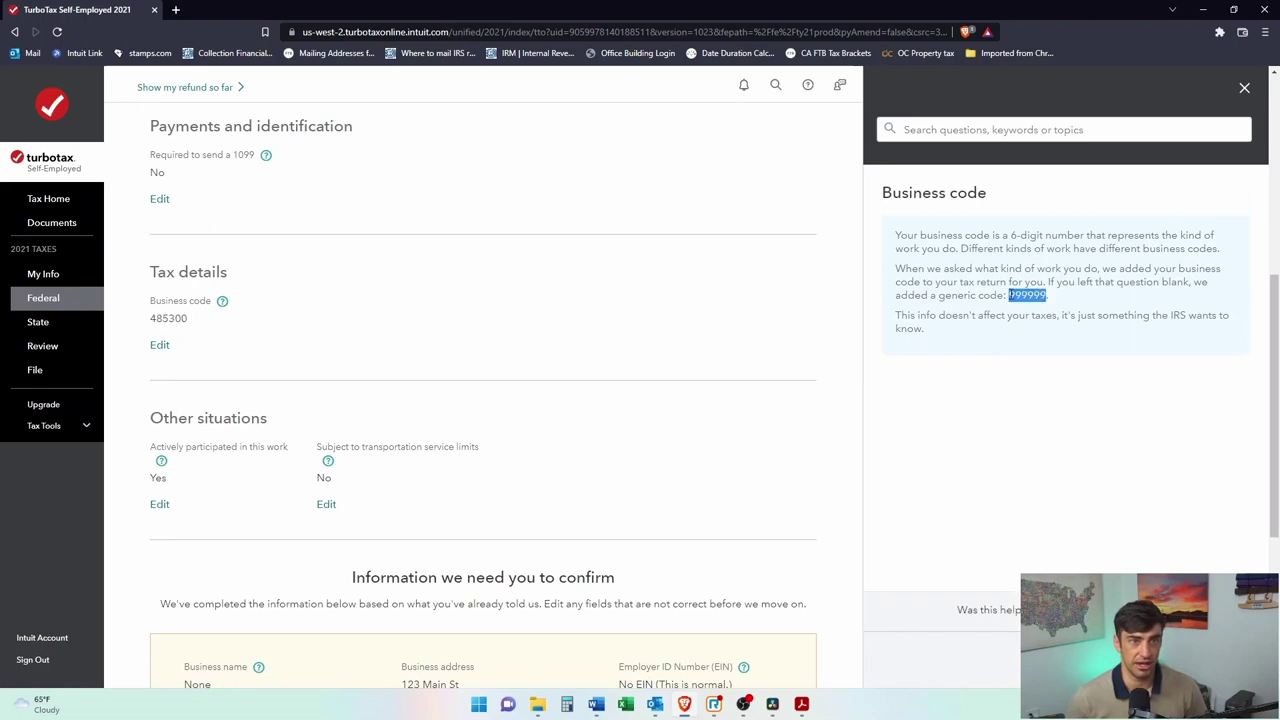
pyautogui.click(383, 325)
pyautogui.moveTo(1047, 297); pyautogui.dragTo(996, 296)
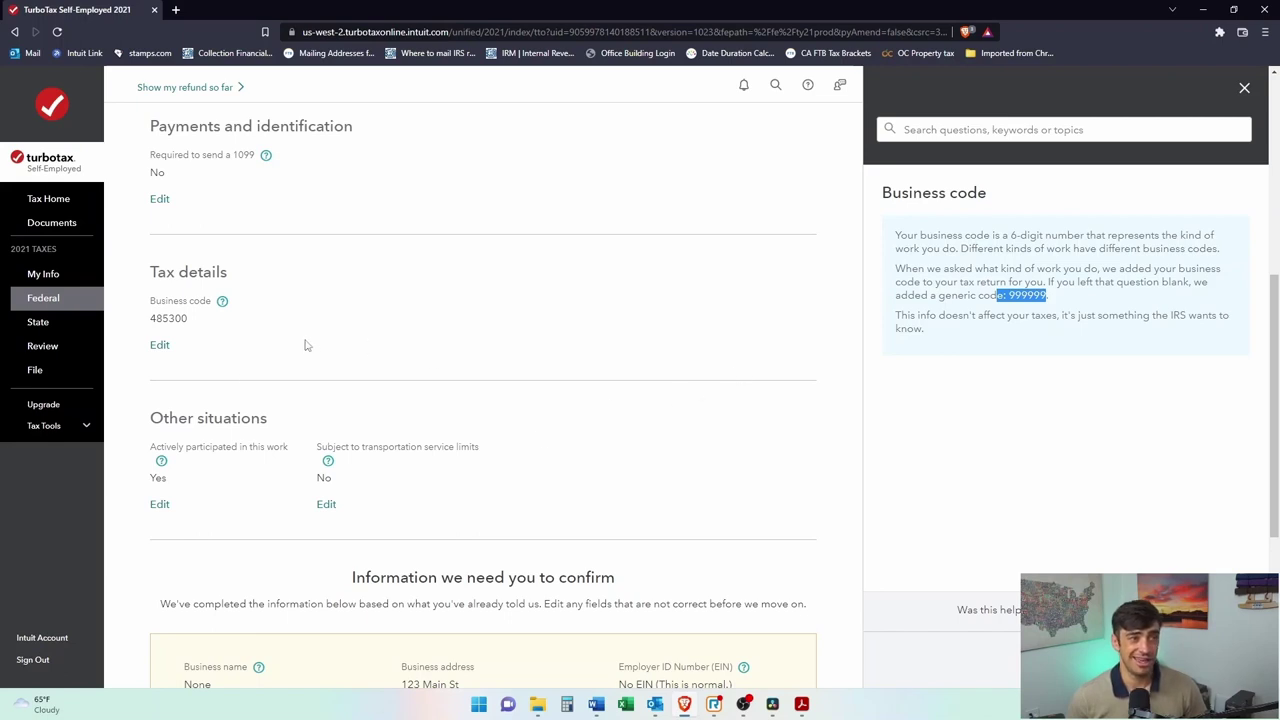
pyautogui.click(1244, 88)
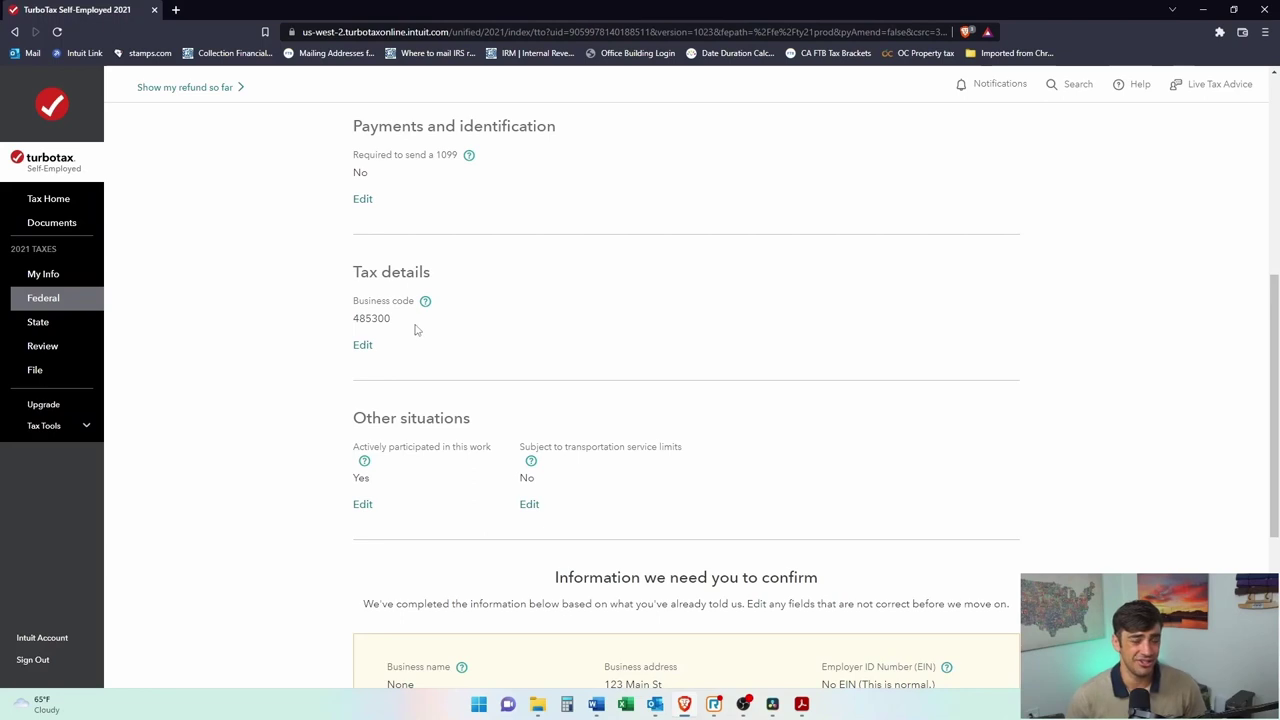
pyautogui.moveTo(394, 324); pyautogui.dragTo(353, 320)
pyautogui.click(371, 340)
pyautogui.click(378, 334)
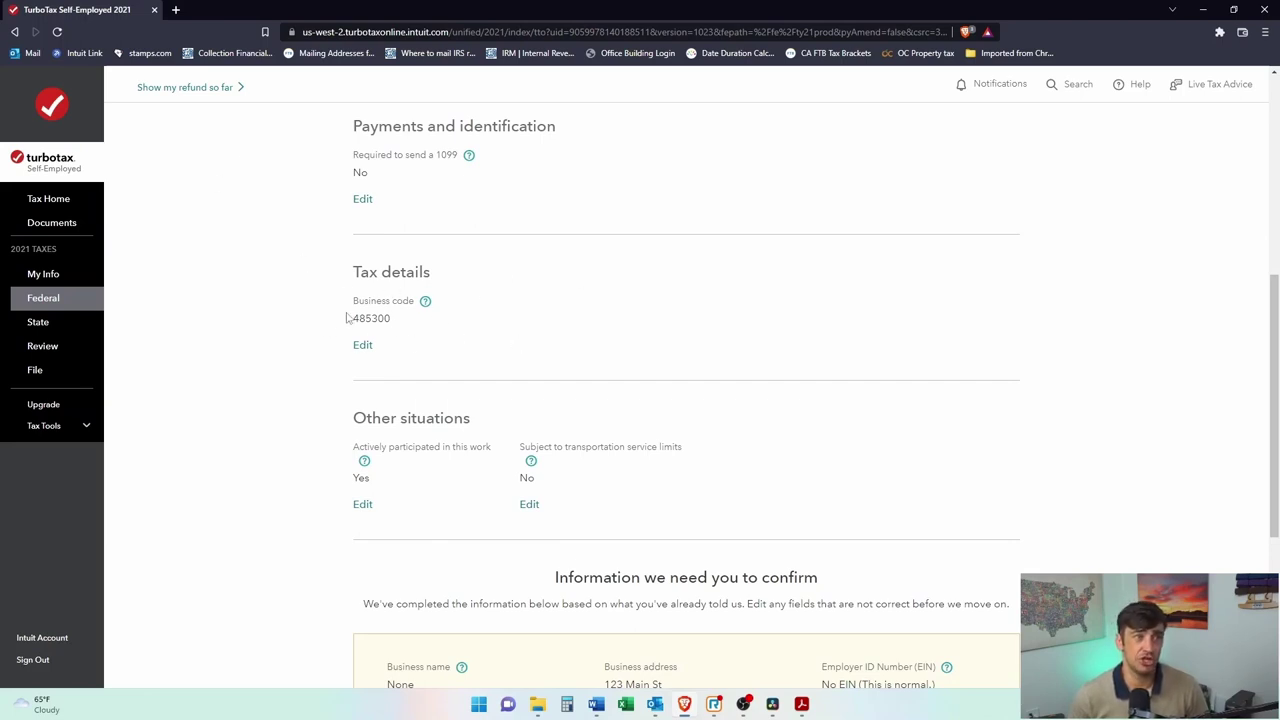
# Review the business name, address, EIN, accounting method and W-2 employee entries in the information to confirm.
pyautogui.scroll(-1, 500, 332)
pyautogui.scroll(-3, 563, 323)
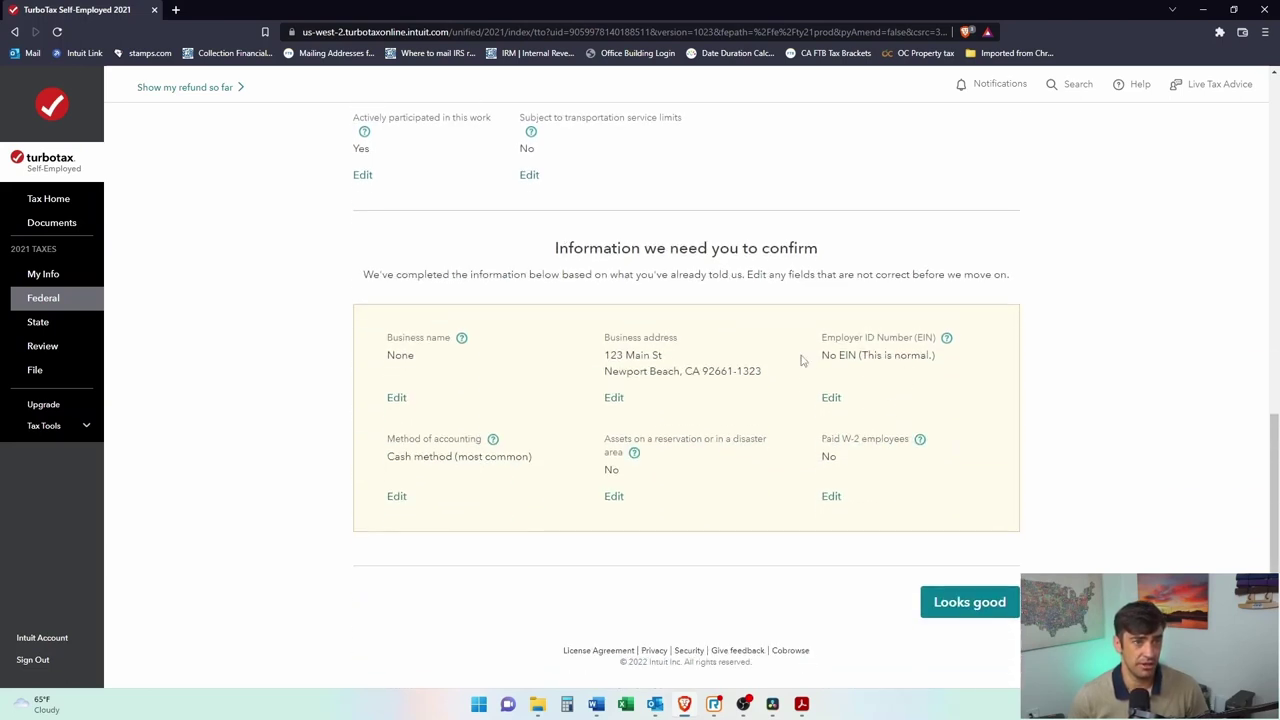
pyautogui.moveTo(822, 355)
pyautogui.mouseDown()
pyautogui.moveTo(876, 357)
pyautogui.moveTo(805, 340)
pyautogui.mouseUp()
pyautogui.click(895, 378)
pyautogui.click(832, 358)
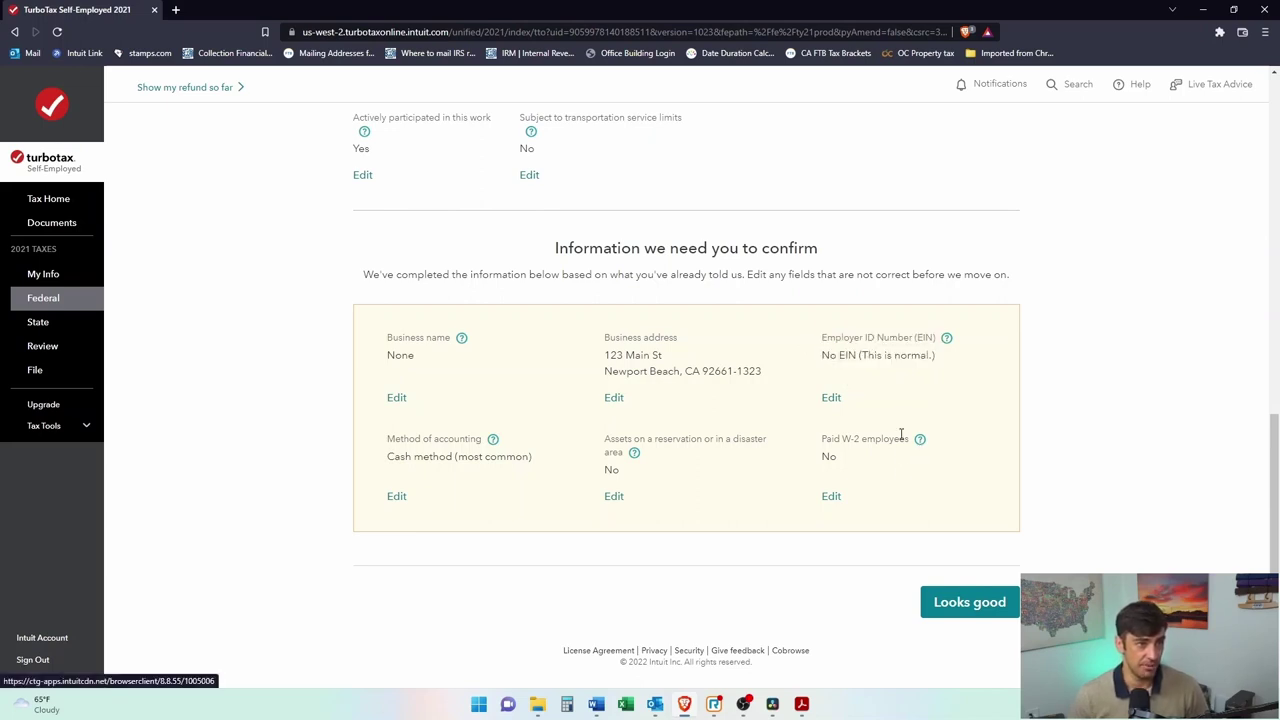
pyautogui.moveTo(421, 367); pyautogui.dragTo(377, 337)
pyautogui.click(449, 378)
pyautogui.moveTo(590, 345); pyautogui.dragTo(726, 390)
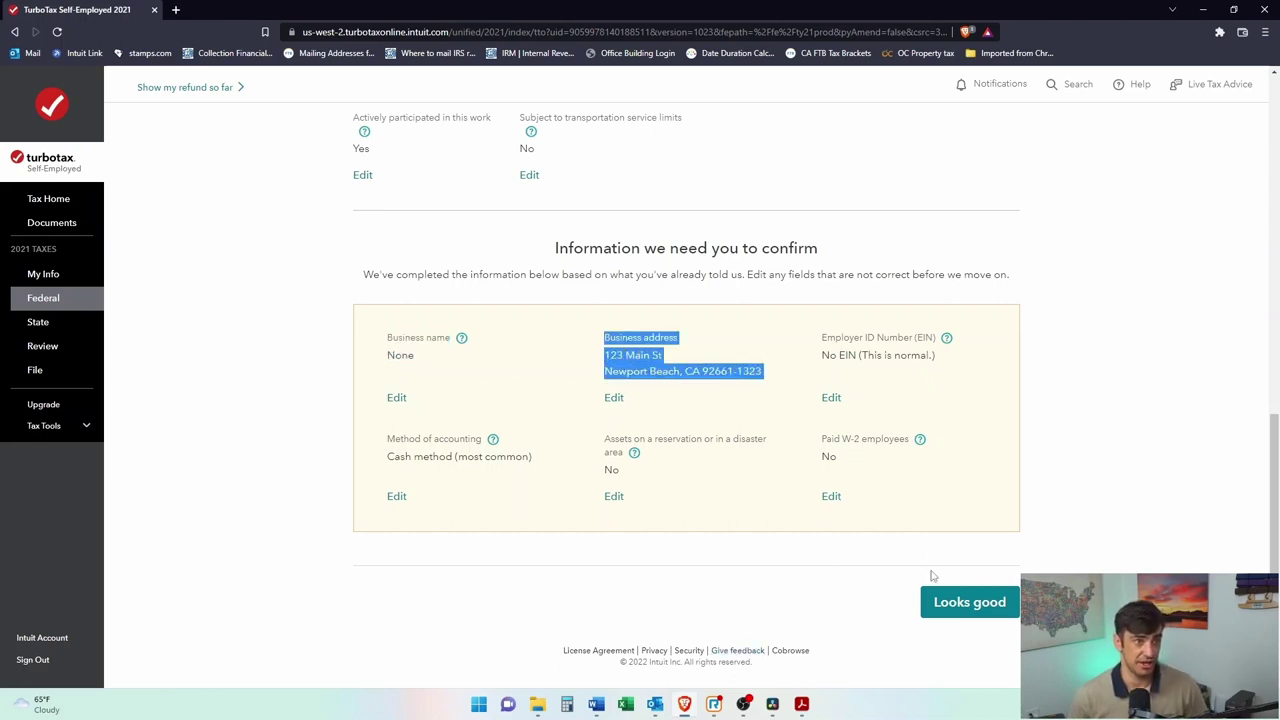
pyautogui.moveTo(596, 249); pyautogui.dragTo(822, 258)
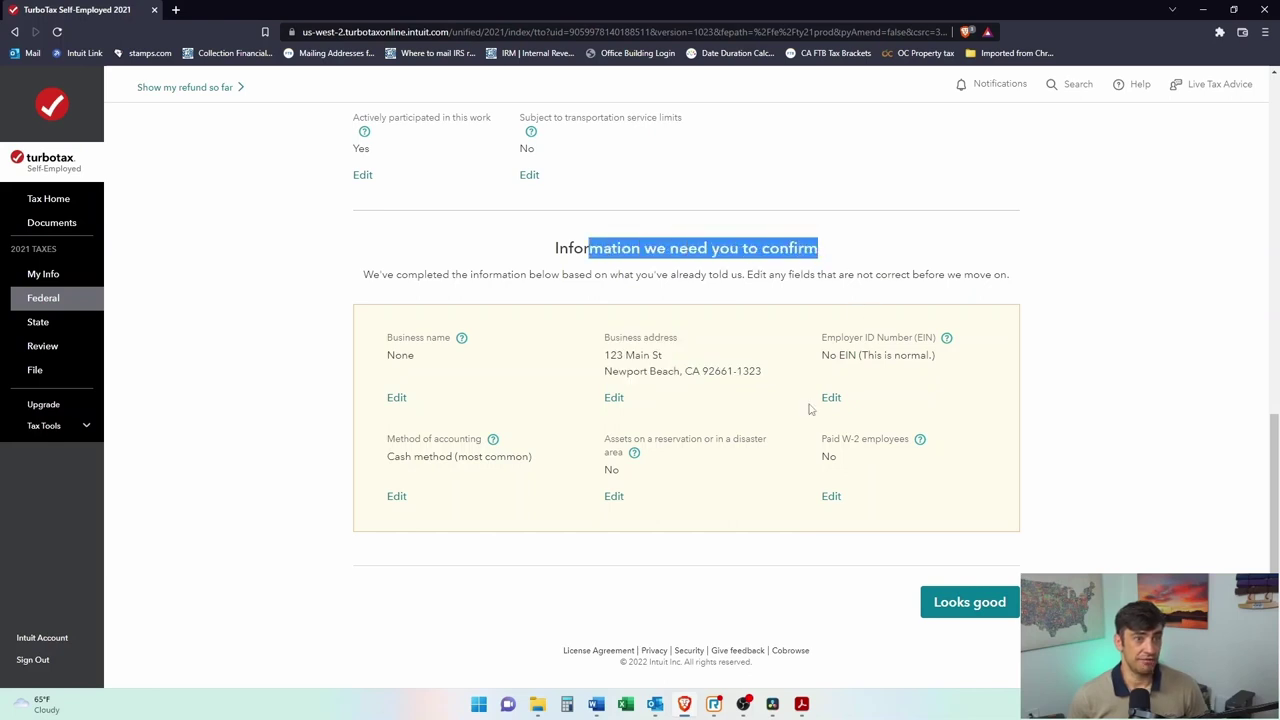
pyautogui.moveTo(842, 456); pyautogui.dragTo(822, 442)
pyautogui.click(841, 463)
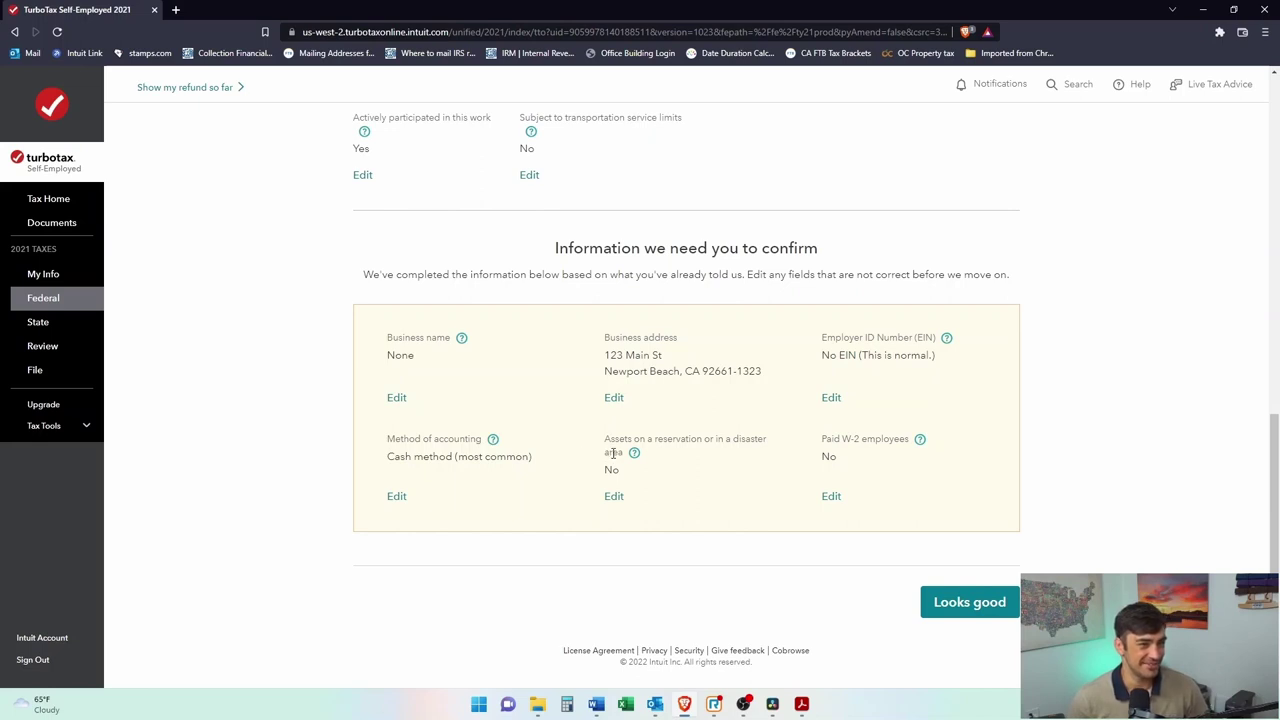
pyautogui.moveTo(527, 476); pyautogui.dragTo(383, 470)
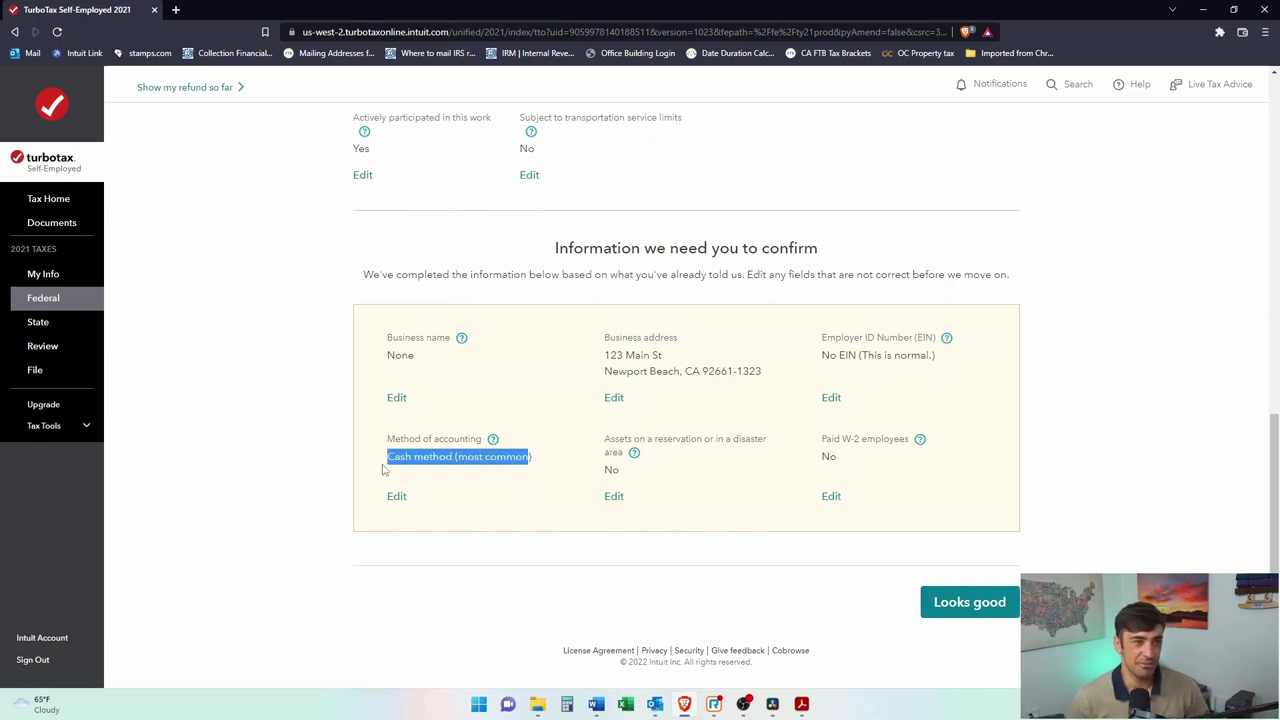
pyautogui.click(478, 458)
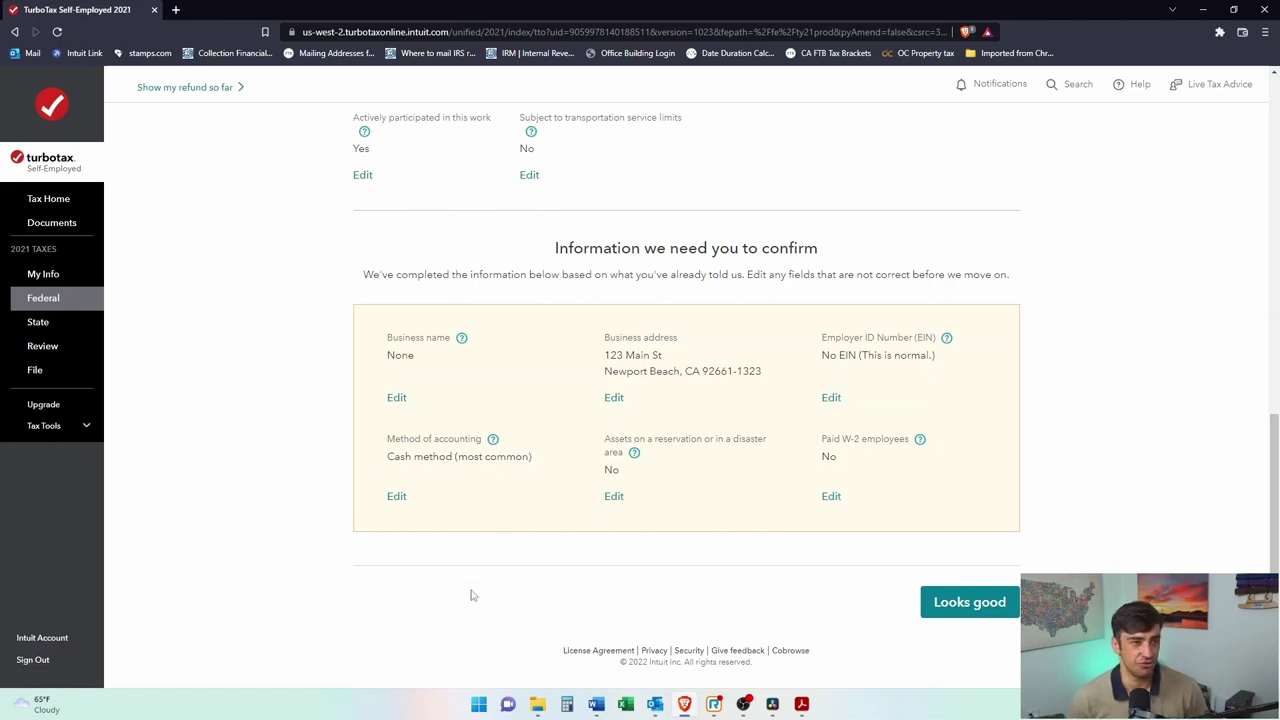
# Approve the rideshare driving info and continue with Uber as the company, skipping the import of its tax info.
pyautogui.click(974, 604)
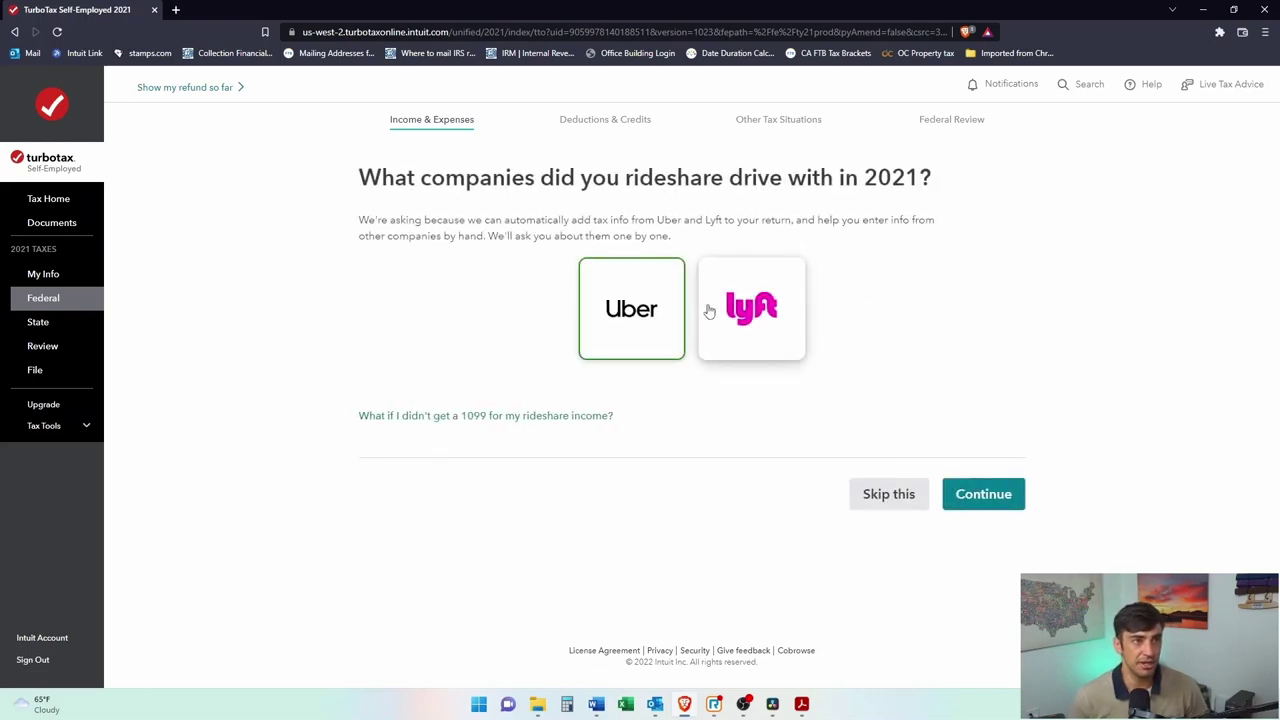
pyautogui.click(966, 495)
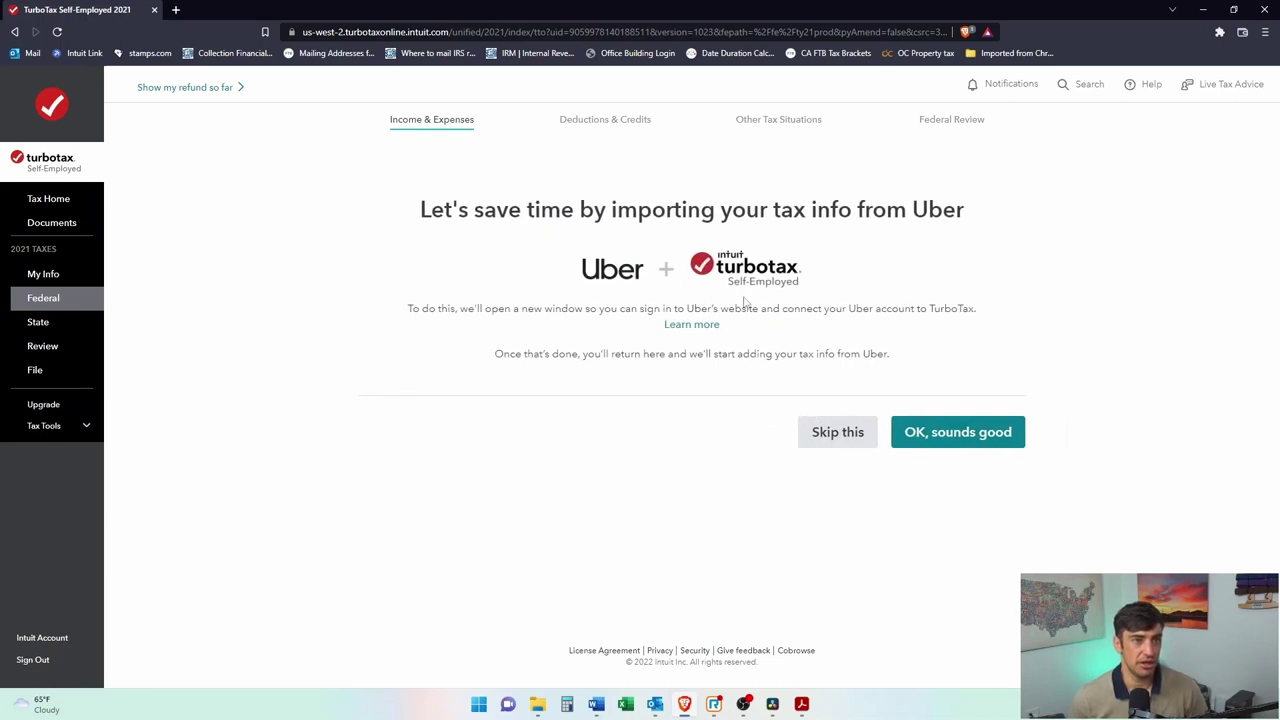
pyautogui.click(852, 437)
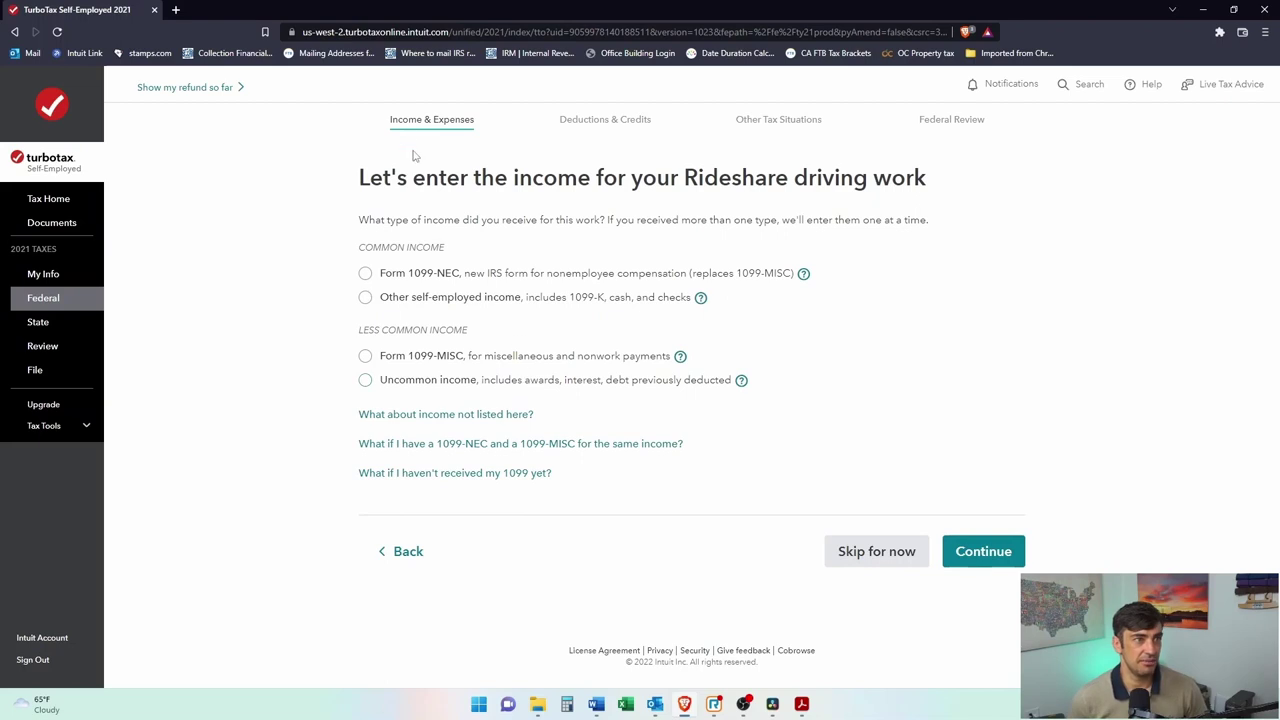
# Choose Form 1099-NEC as the income type for the rideshare work and proceed to its details.
pyautogui.click(365, 273)
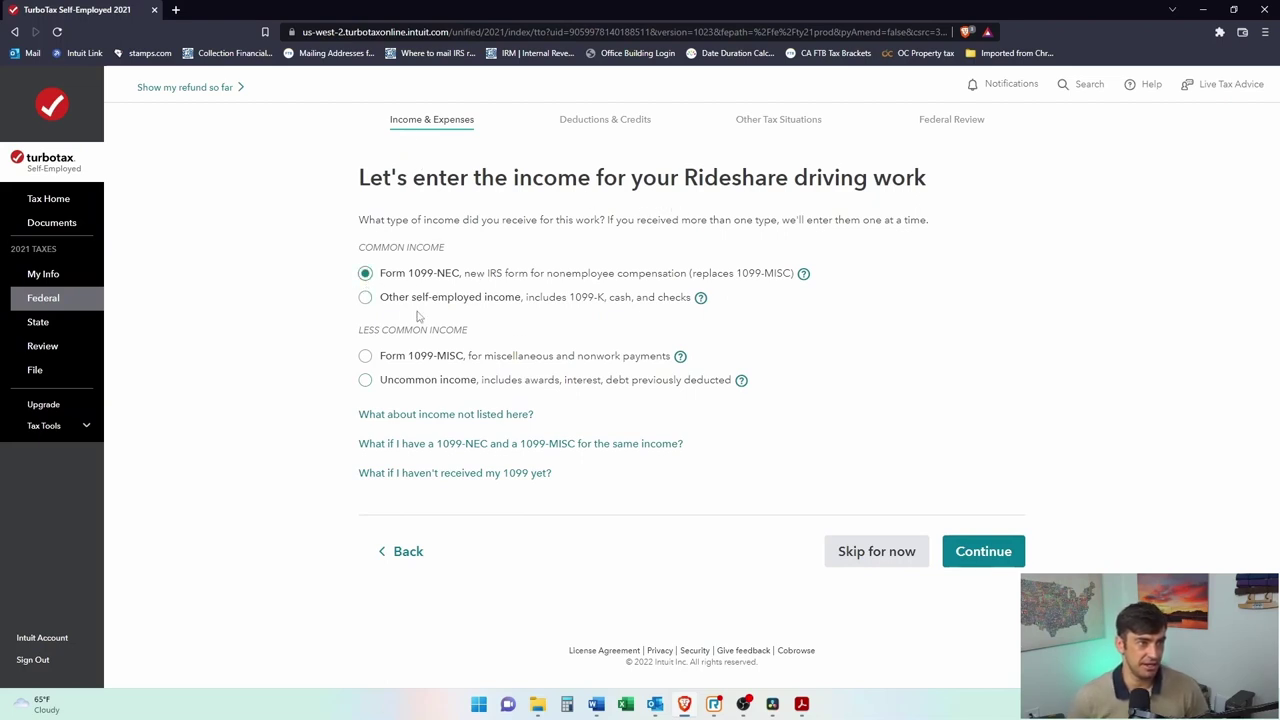
pyautogui.click(365, 297)
pyautogui.click(365, 273)
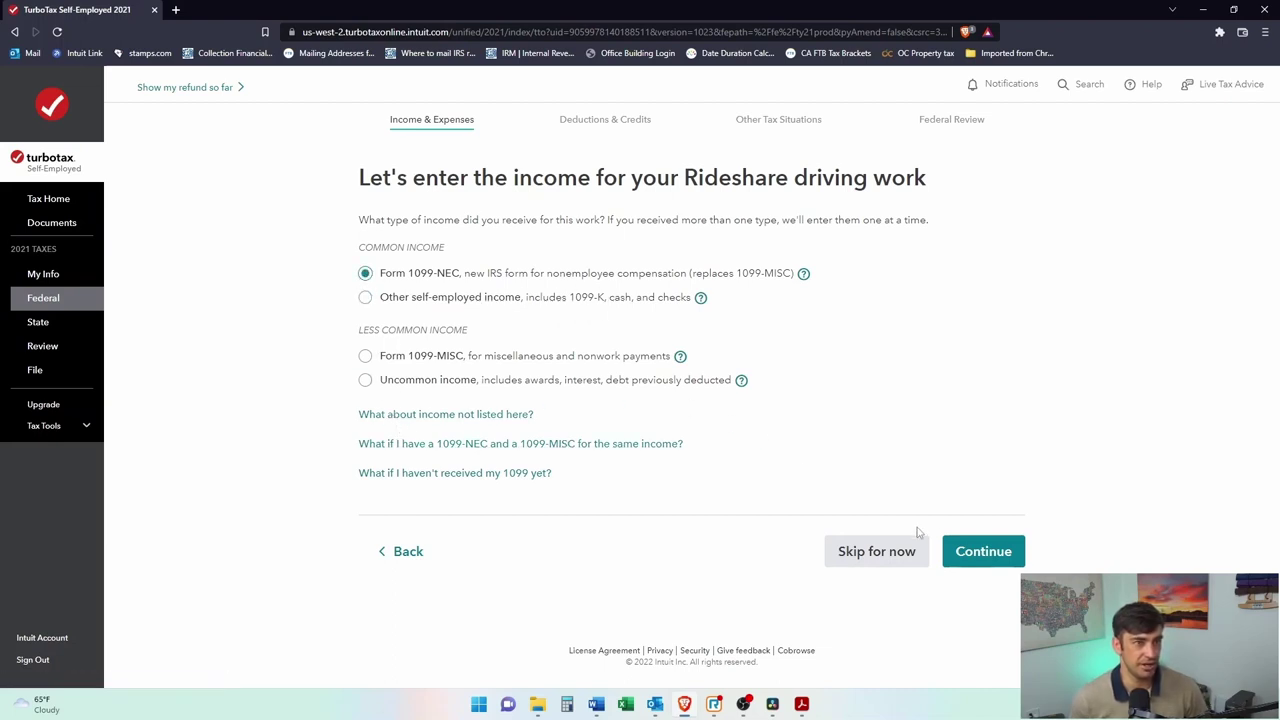
pyautogui.click(983, 552)
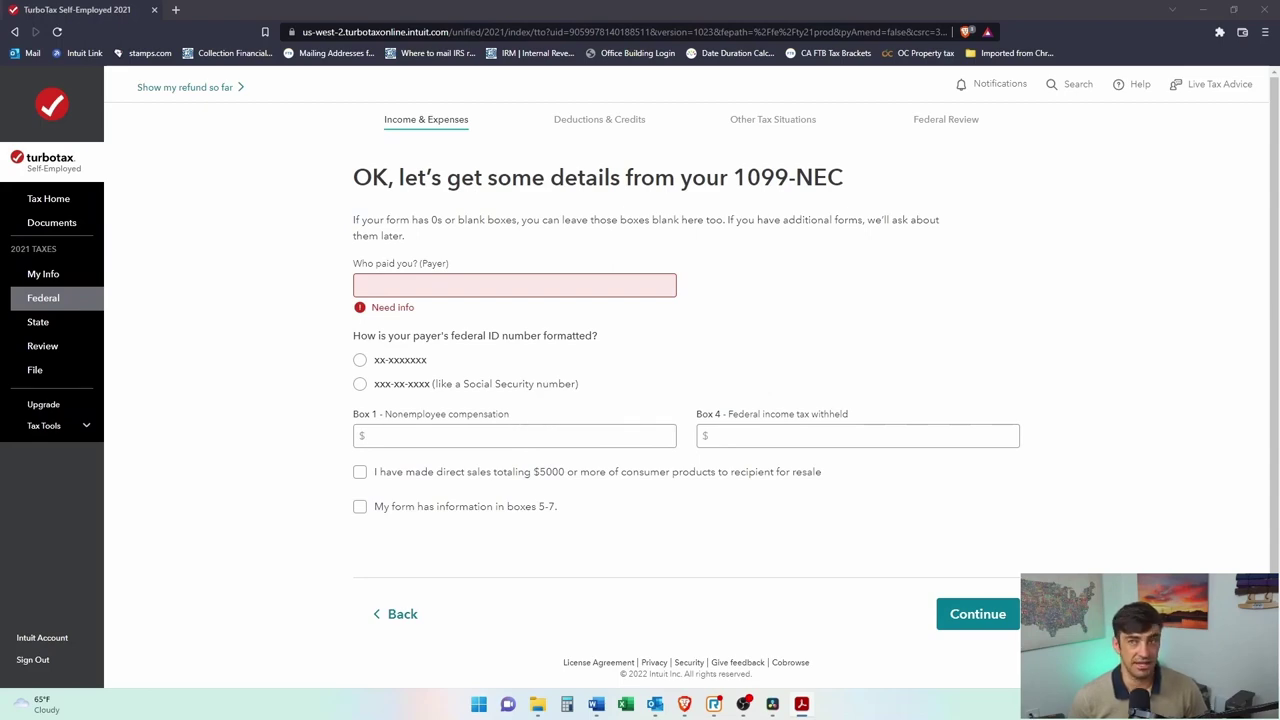
# Switch to the Uber 1099-NEC PDF in Adobe Acrobat, maximize it and examine the payer and nonemployee compensation boxes.
pyautogui.hotkey('alt', 'Tab')
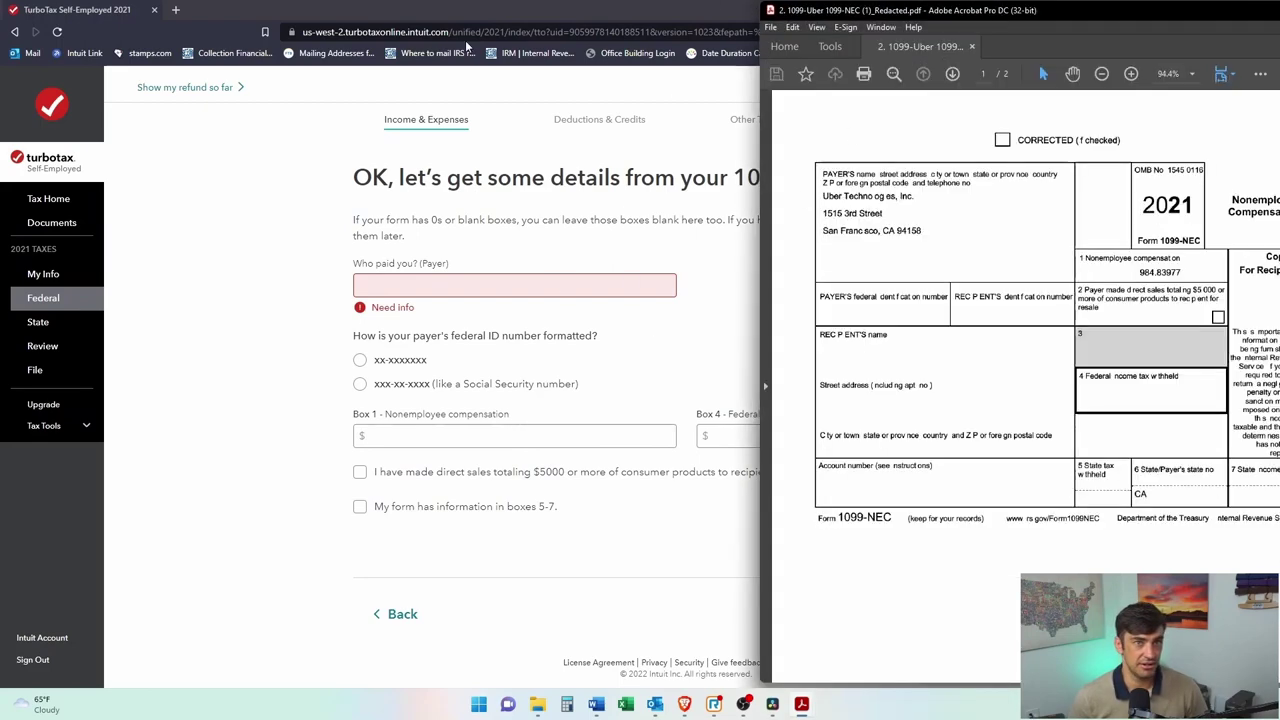
pyautogui.press('super+Up')
pyautogui.scroll(-3, 830, 345)
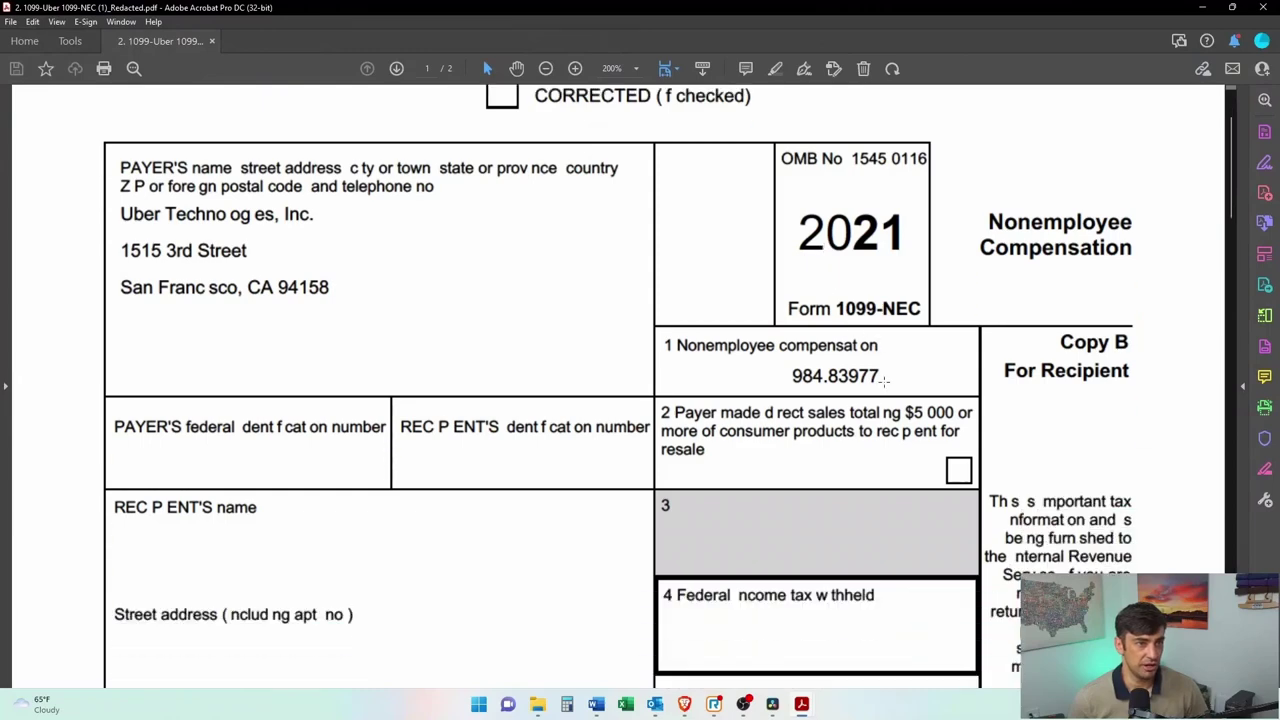
pyautogui.scroll(1, 843, 298)
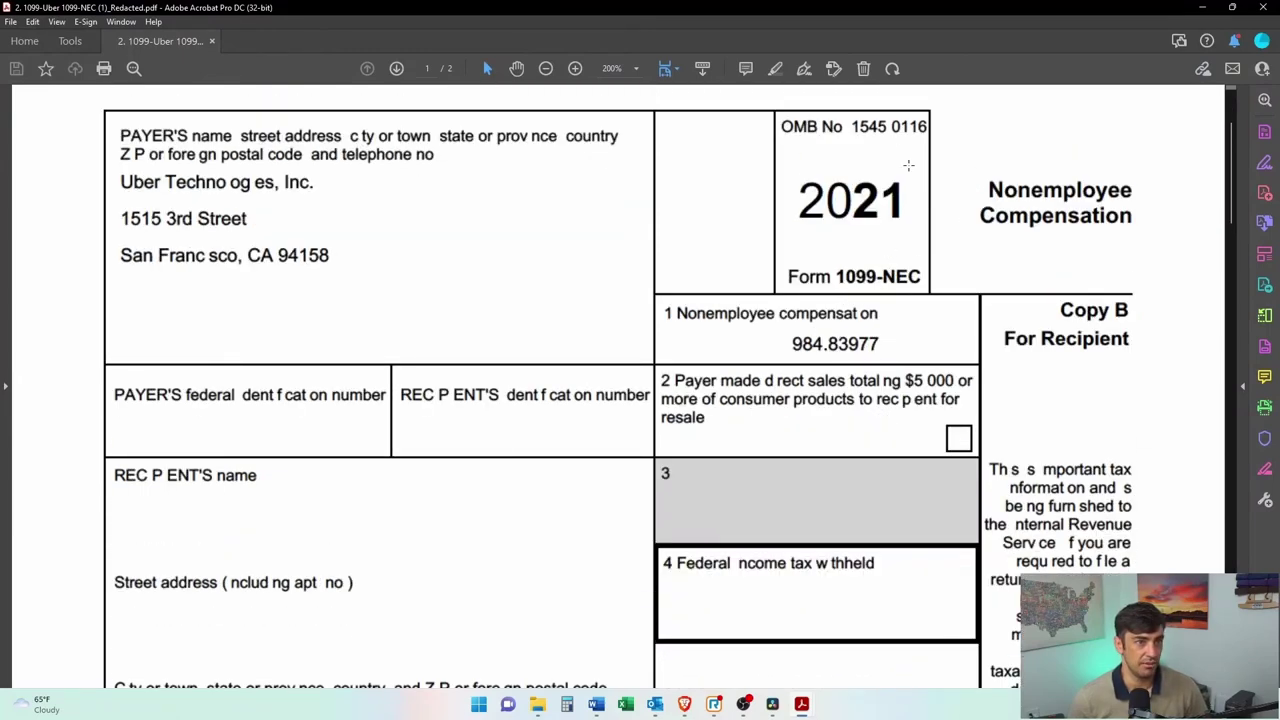
# Switch back to TurboTax, enter Uber Technologies as the 1099-NEC payer and choose the xx-xxxxxxx federal ID format.
pyautogui.press('super+Down')
pyautogui.press('super+Down')
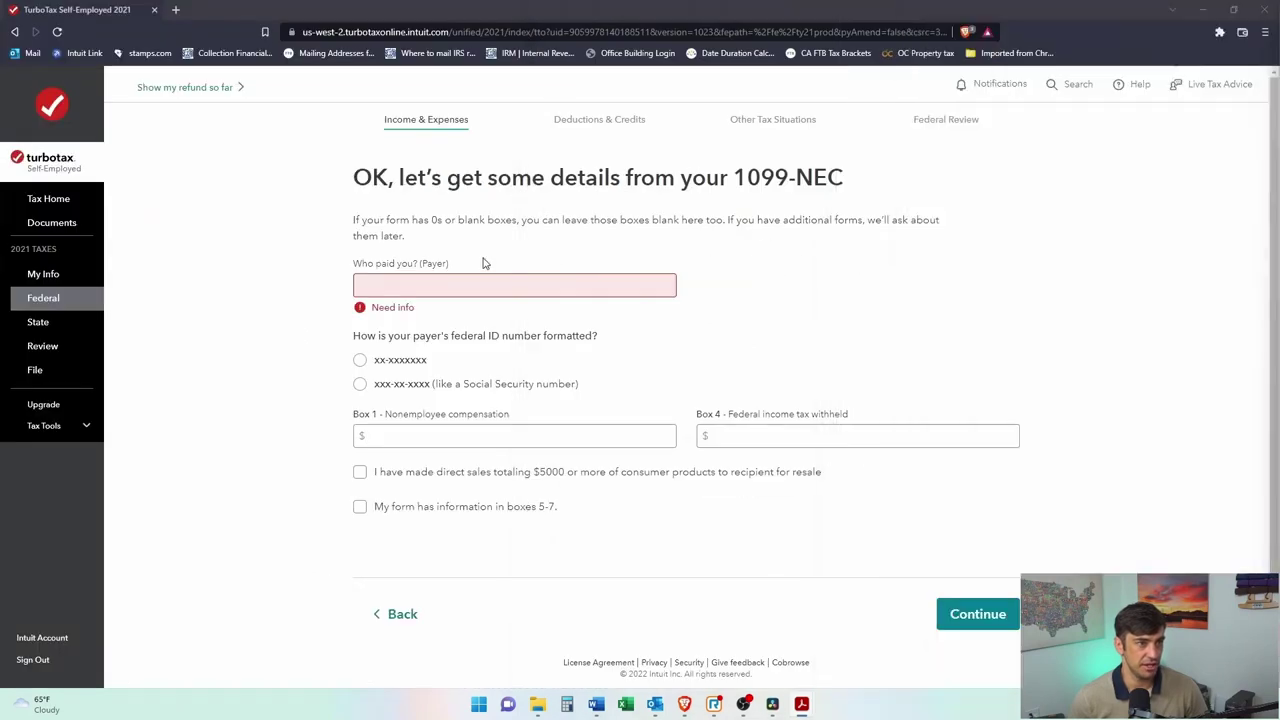
pyautogui.click(362, 287)
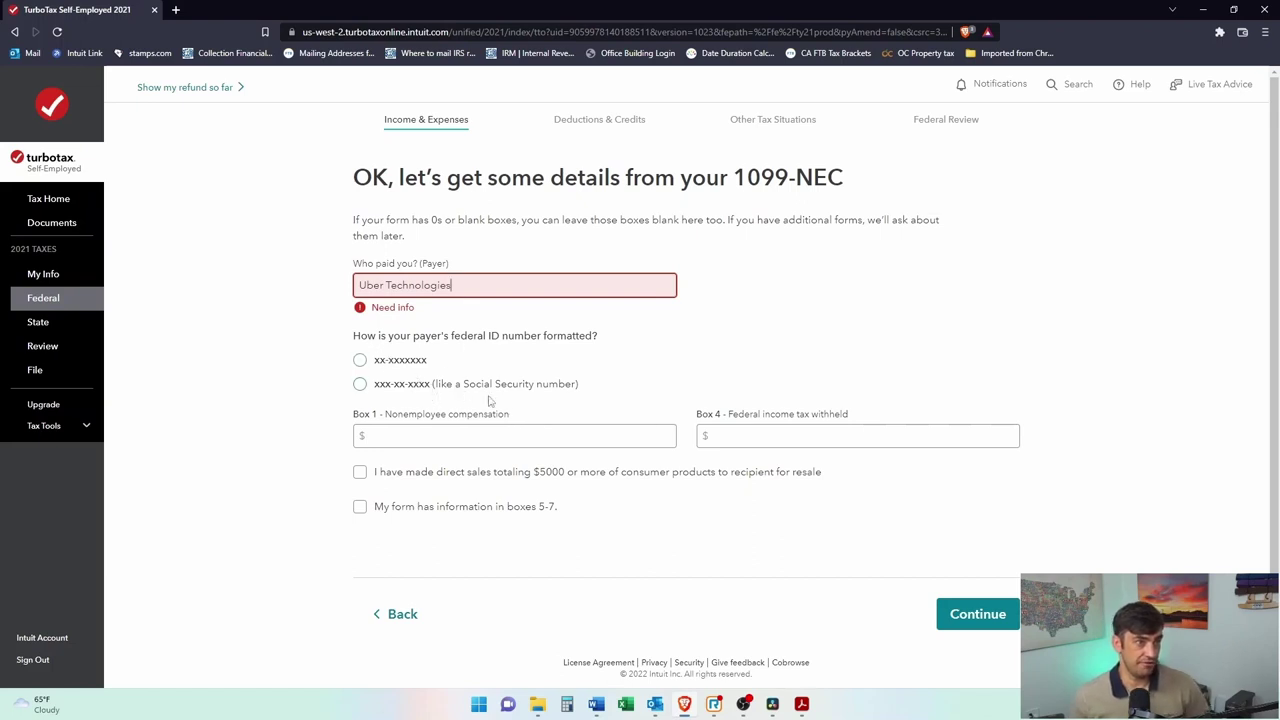
pyautogui.click(360, 360)
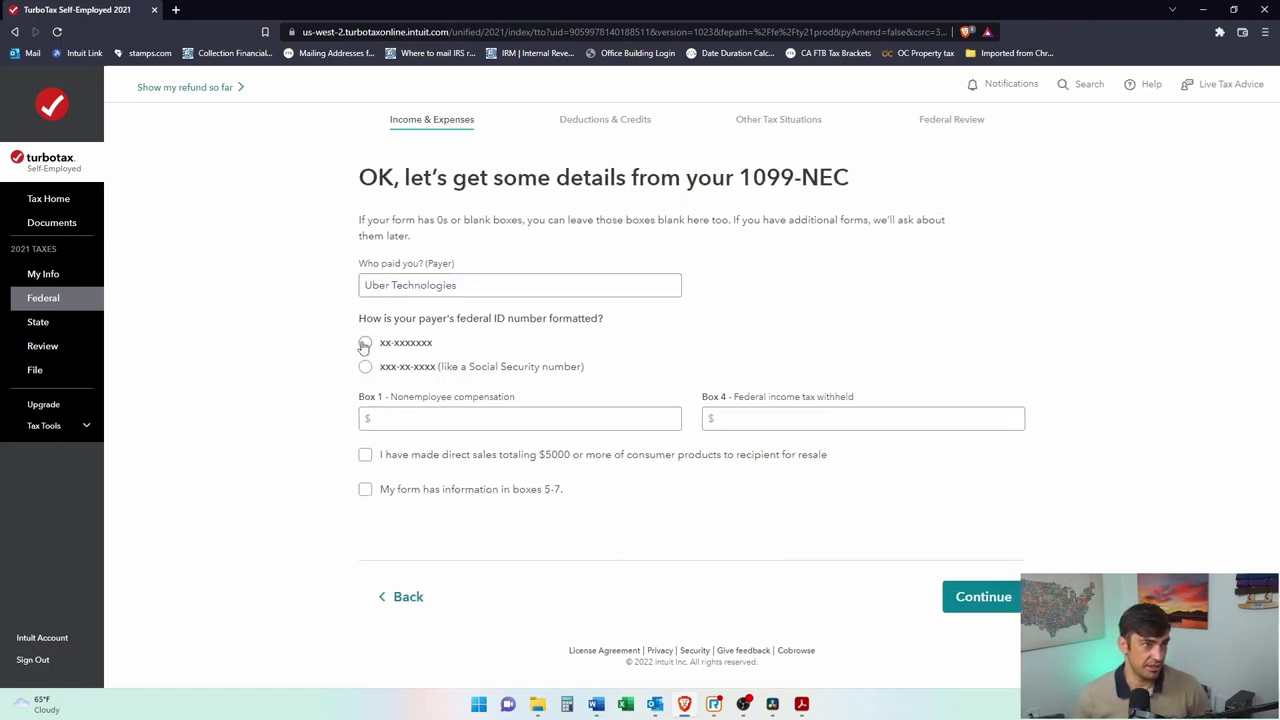
pyautogui.click(360, 342)
# Check the payer's federal identification number box on the 1099-NEC PDF and enter the payer's EIN in TurboTax.
pyautogui.click(801, 704)
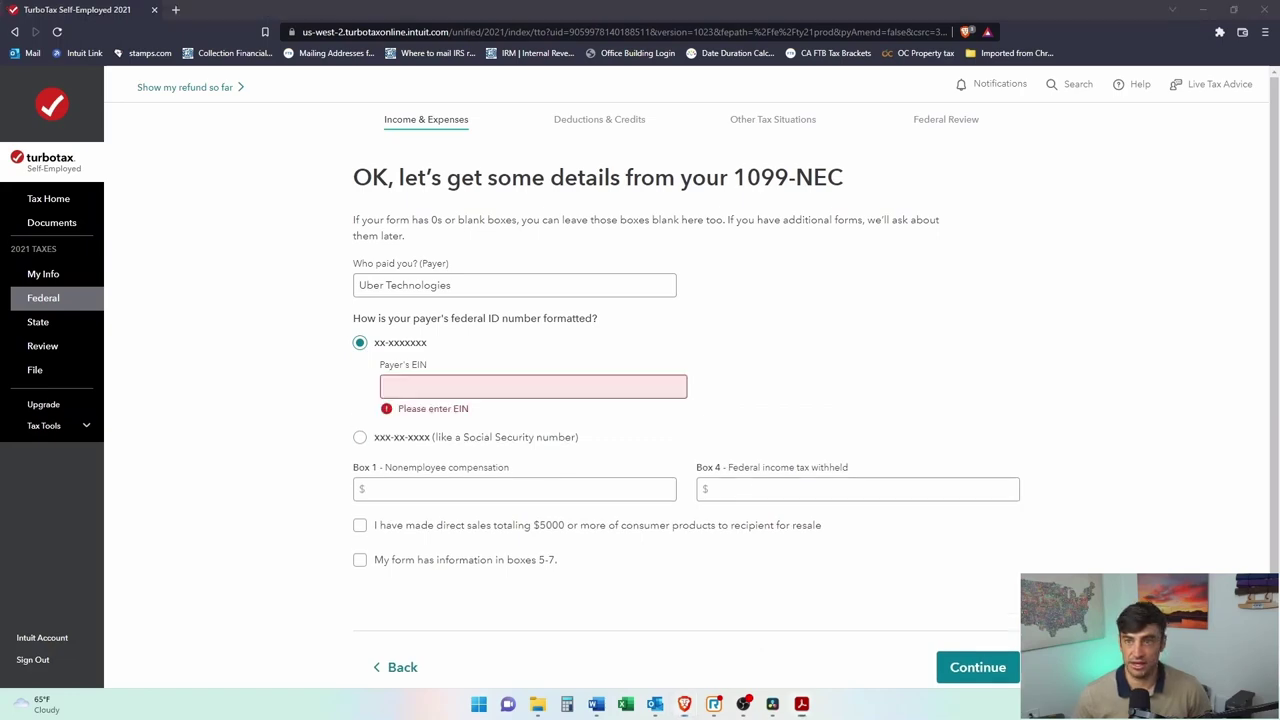
pyautogui.scroll(2, 298, 365)
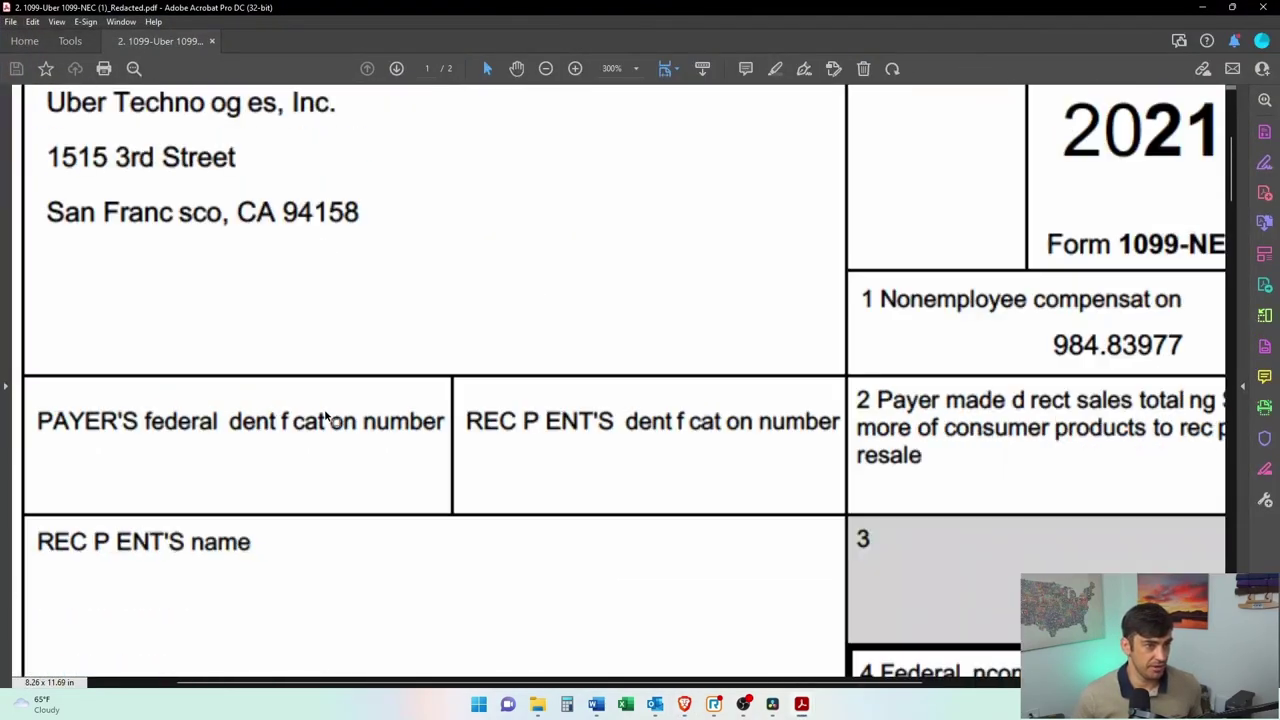
pyautogui.moveTo(410, 404); pyautogui.dragTo(86, 485)
pyautogui.doubleClick(847, 7)
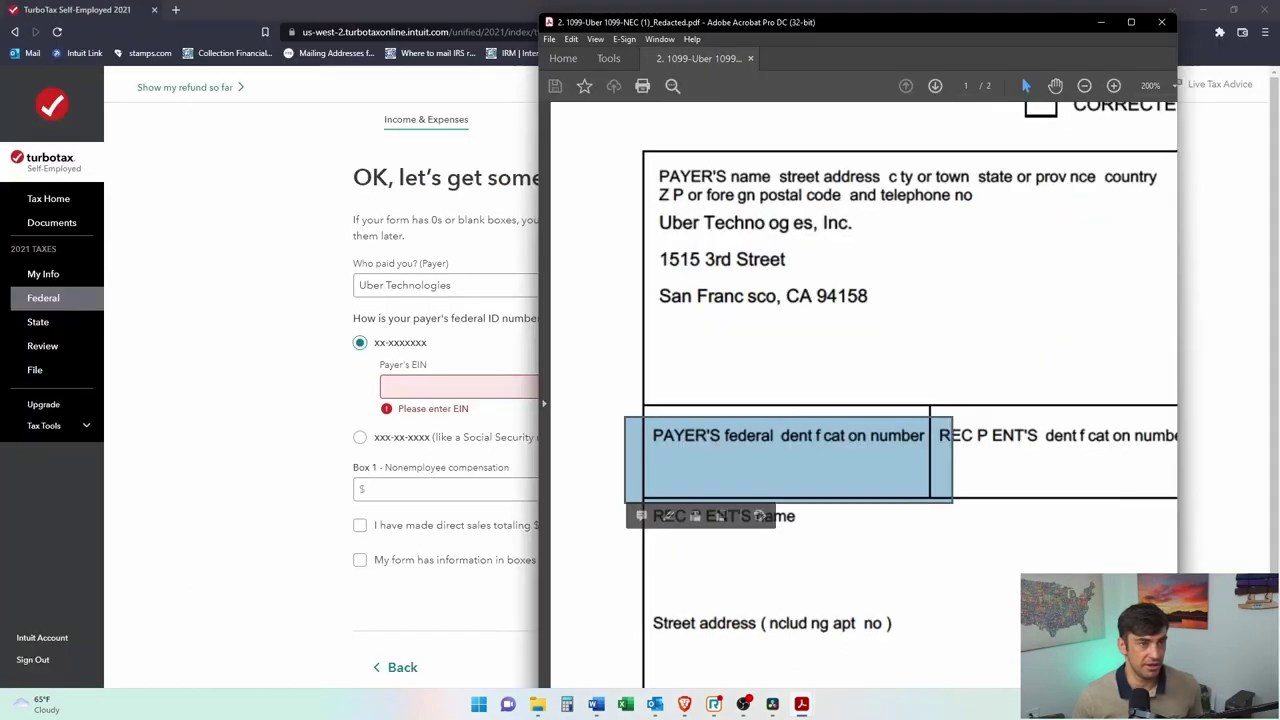
pyautogui.click(441, 377)
pyautogui.write('12-3456789')
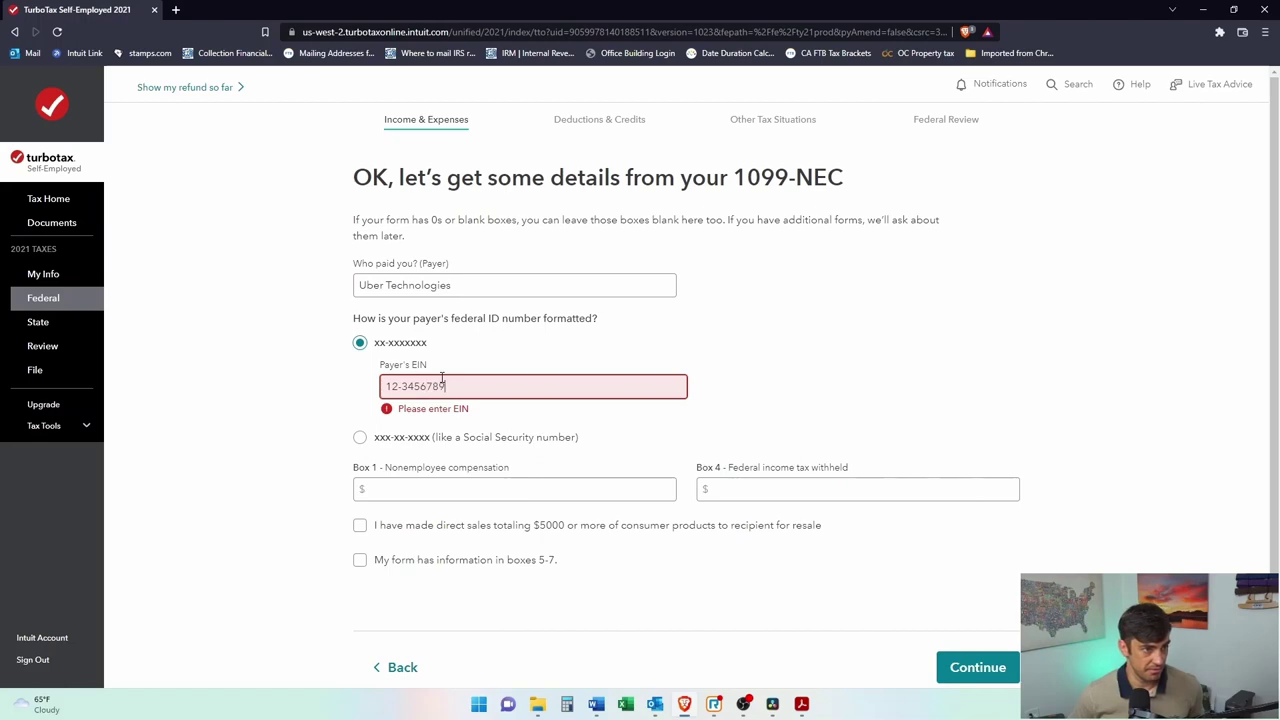
# Look up the nonemployee compensation on the 1099-NEC PDF and enter $984.84 as the Box 1 amount in TurboTax.
pyautogui.click(362, 495)
pyautogui.click(394, 485)
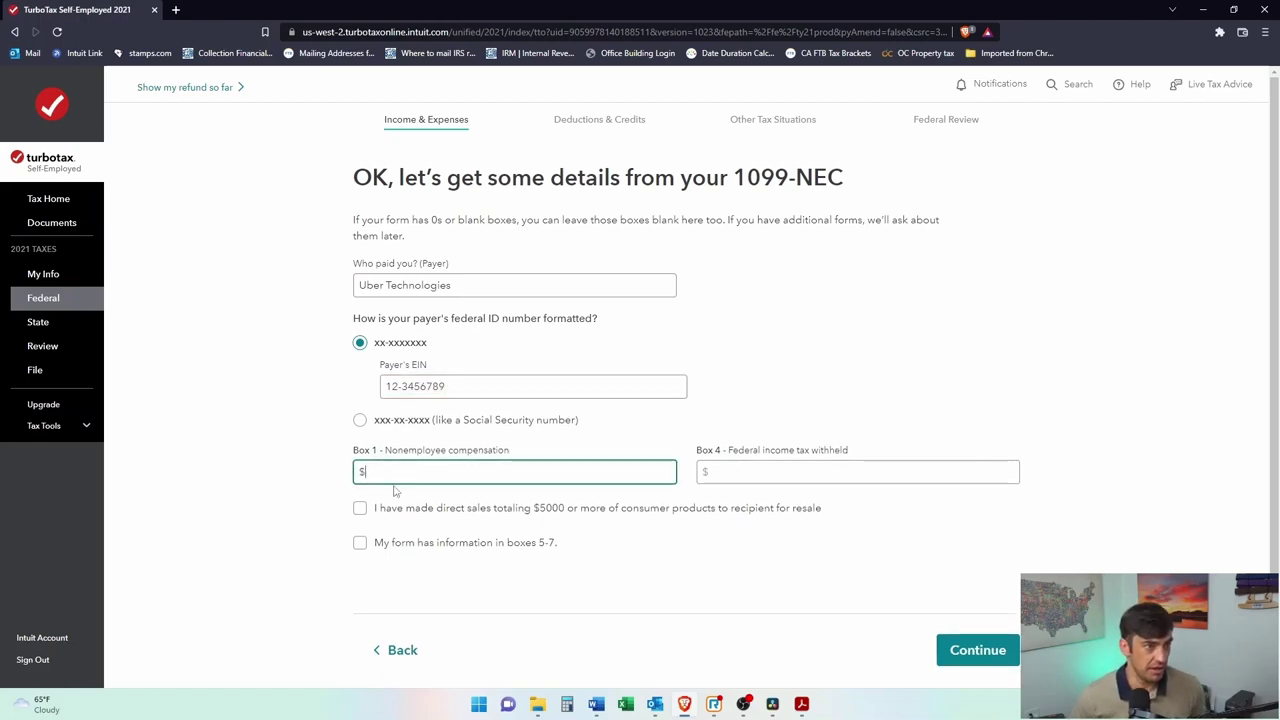
pyautogui.hotkey('alt', 'Tab')
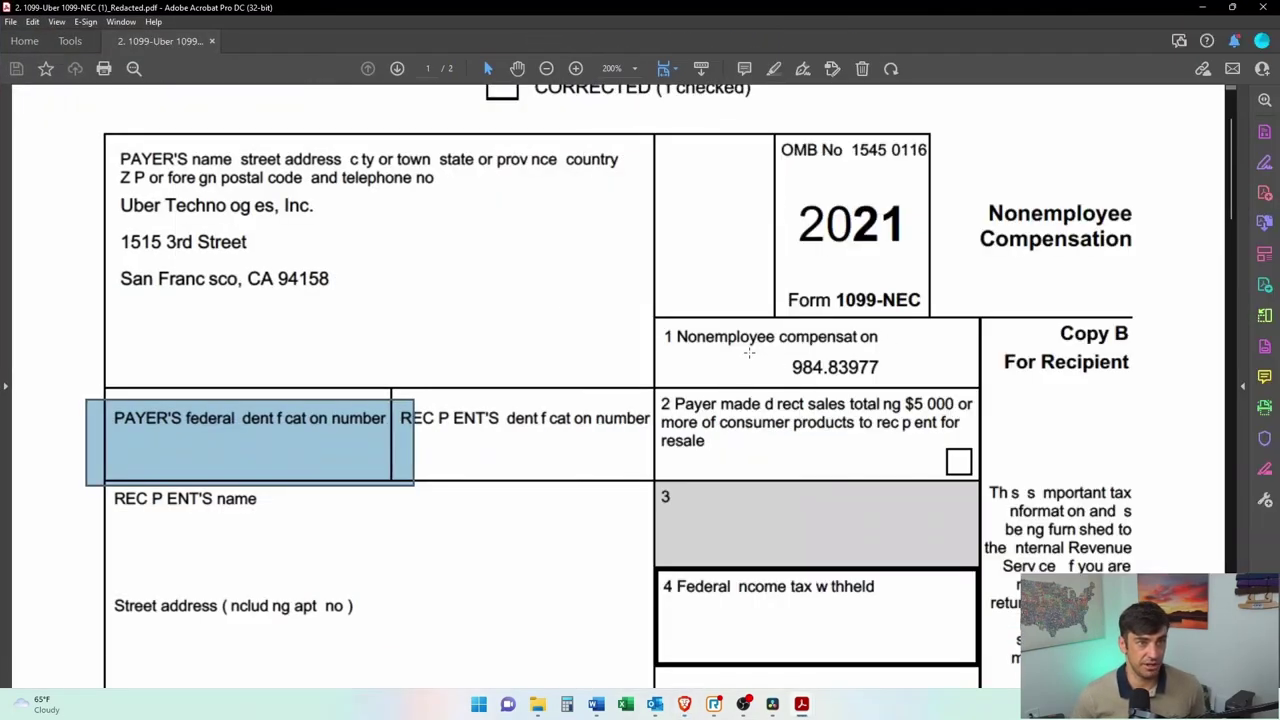
pyautogui.moveTo(663, 398); pyautogui.dragTo(935, 425)
pyautogui.hotkey('alt', 'Tab')
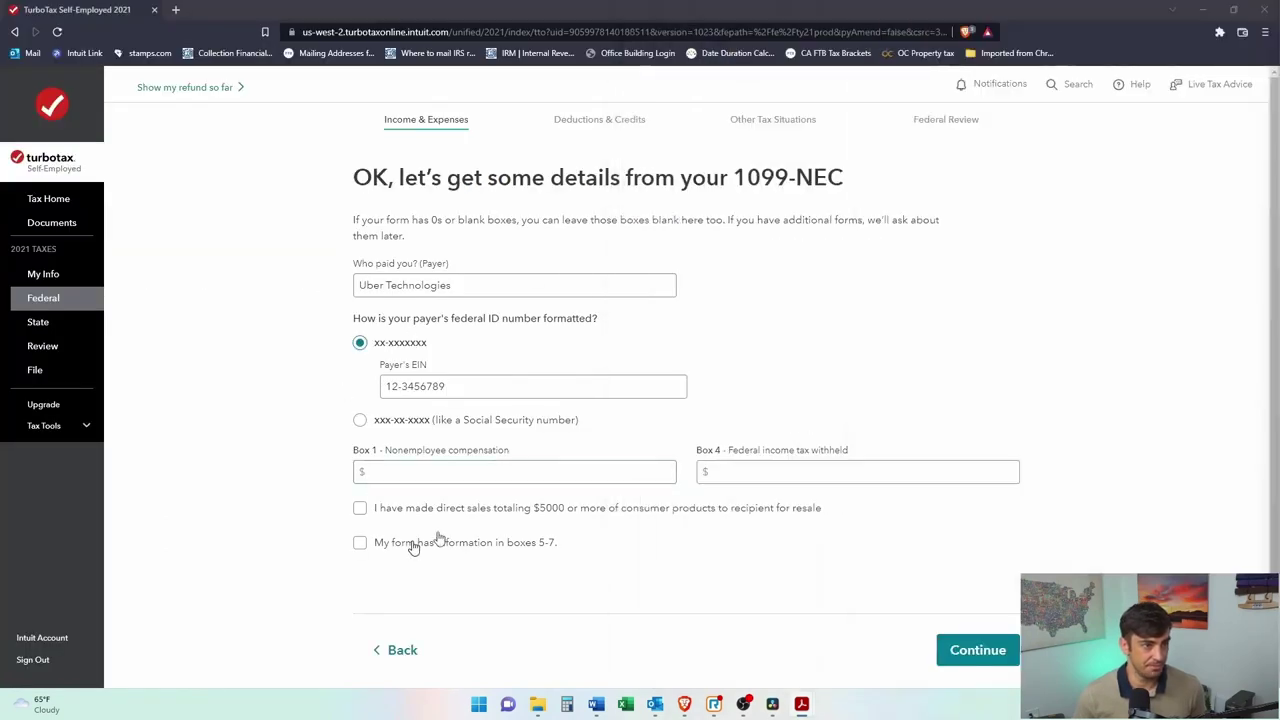
pyautogui.click(495, 470)
pyautogui.write('984.84')
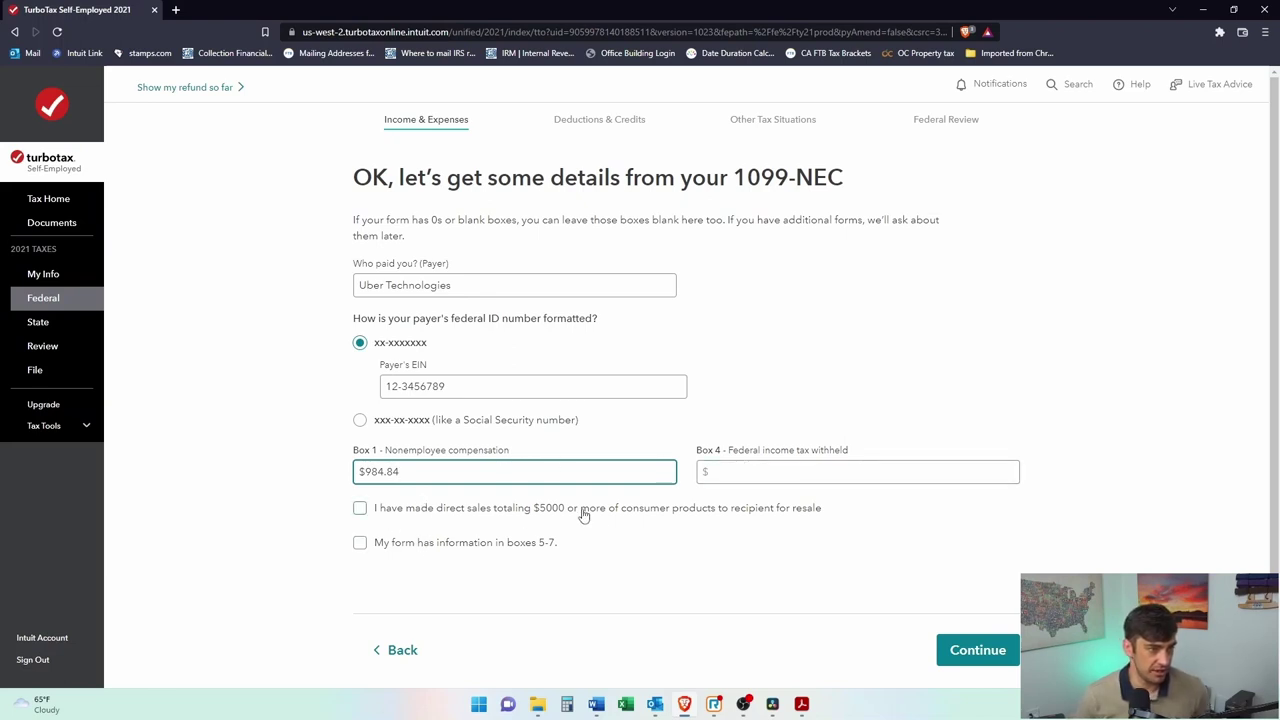
# Submit the 1099-NEC details and answer Yes to having more self-employed income for Rideshare driving.
pyautogui.click(978, 652)
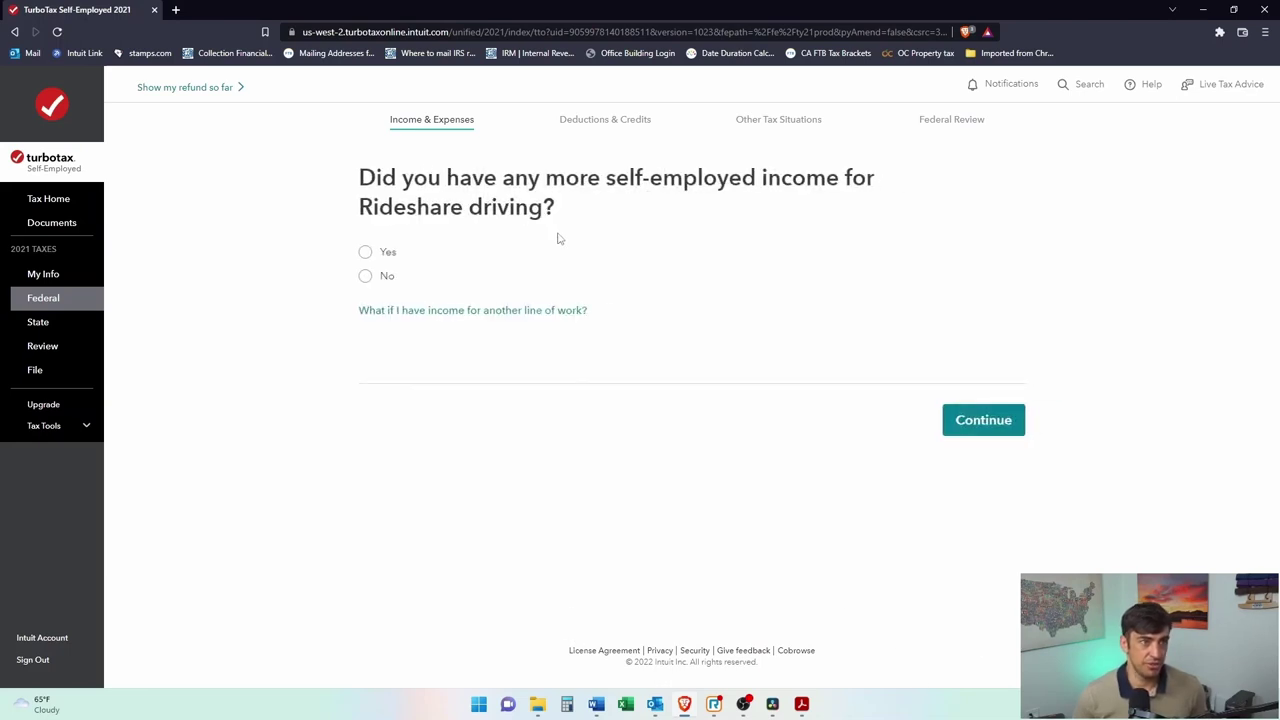
pyautogui.click(366, 252)
pyautogui.click(1000, 424)
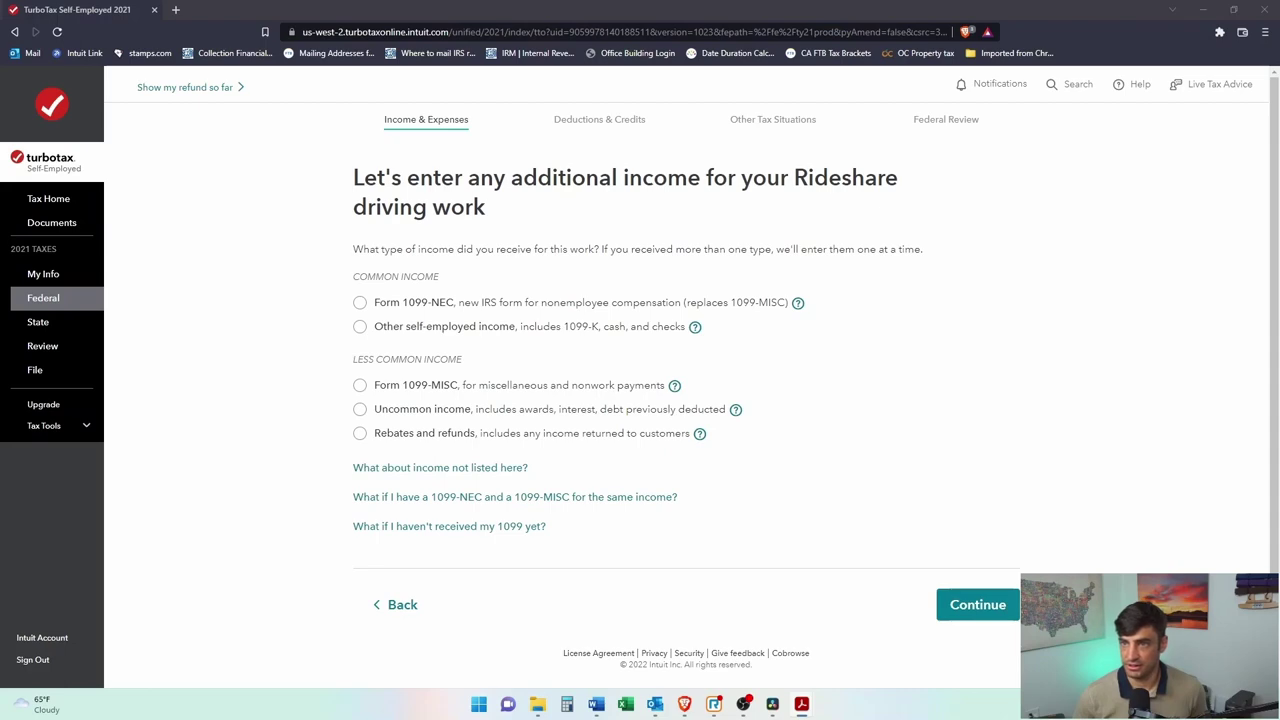
# Switch to the Uber 1099-K PDF in Adobe Acrobat, maximize it and examine the gross amount in box 1a.
pyautogui.hotkey('alt', 'Tab')
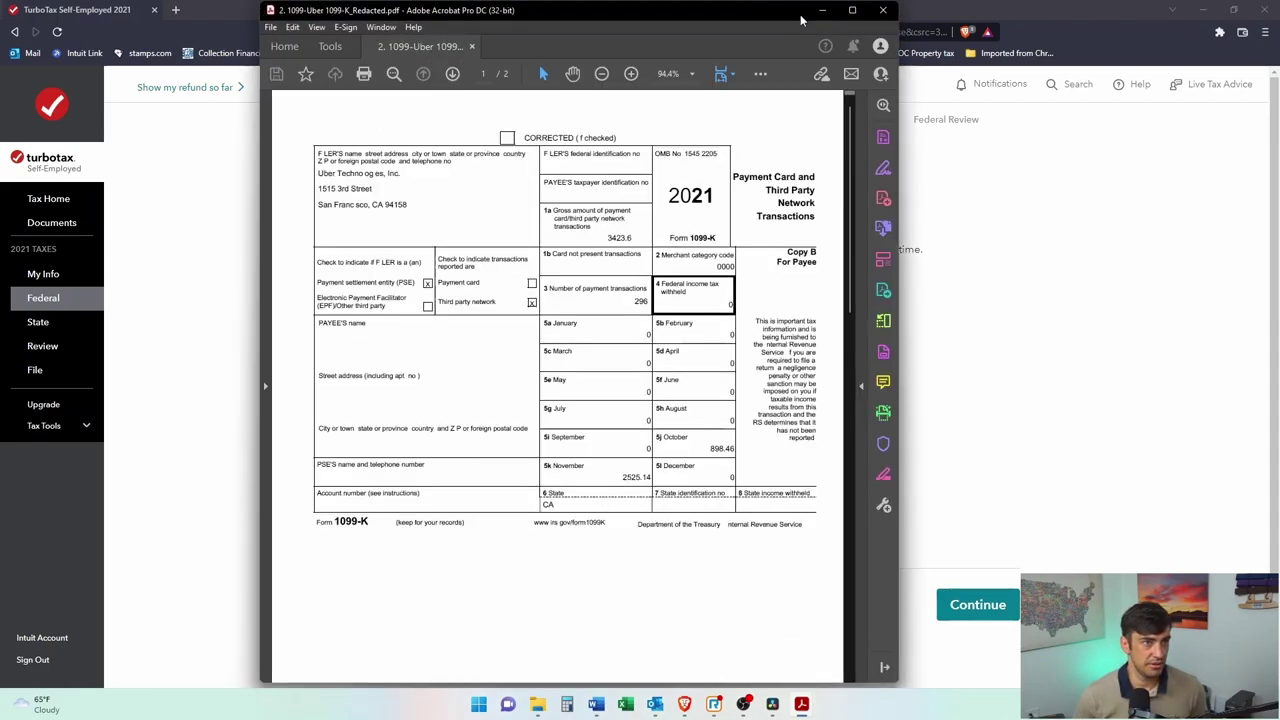
pyautogui.click(855, 9)
pyautogui.scroll(-1, 876, 402)
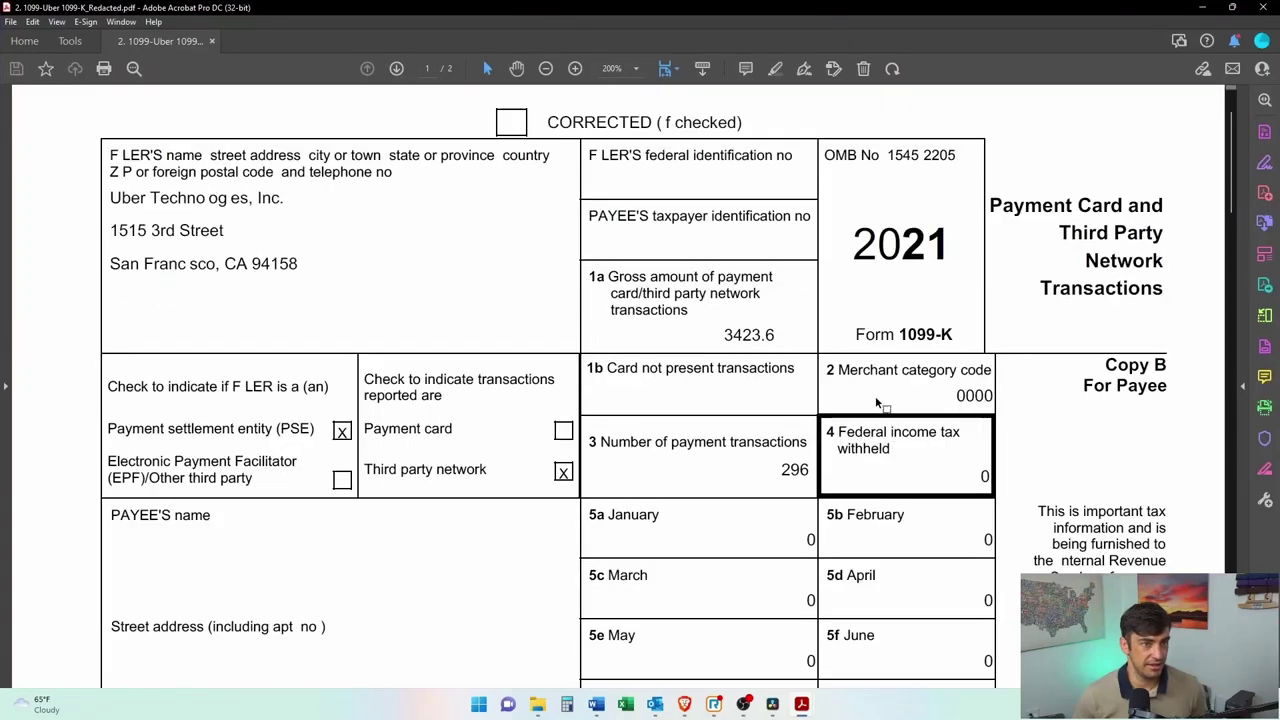
pyautogui.scroll(-1, 876, 402)
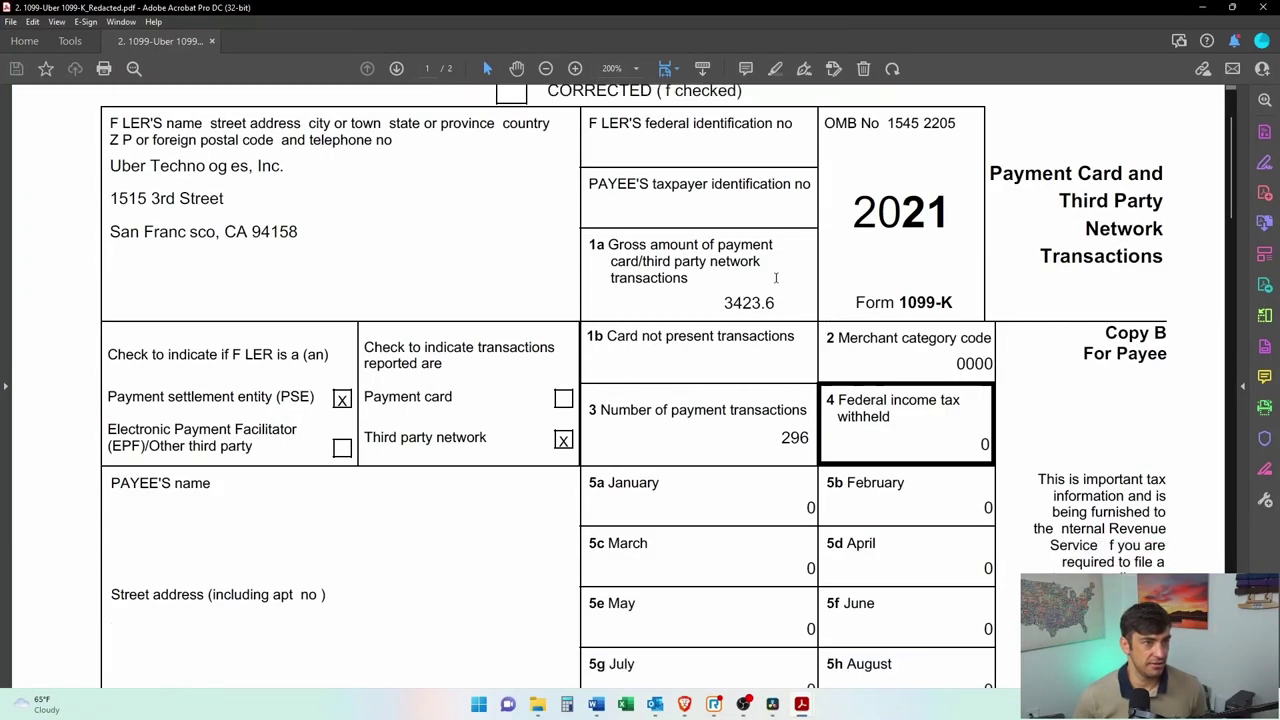
pyautogui.moveTo(605, 234); pyautogui.dragTo(790, 310)
# Return to TurboTax, choose other self-employed income as the additional income type and proceed to its details.
pyautogui.press('super+Down')
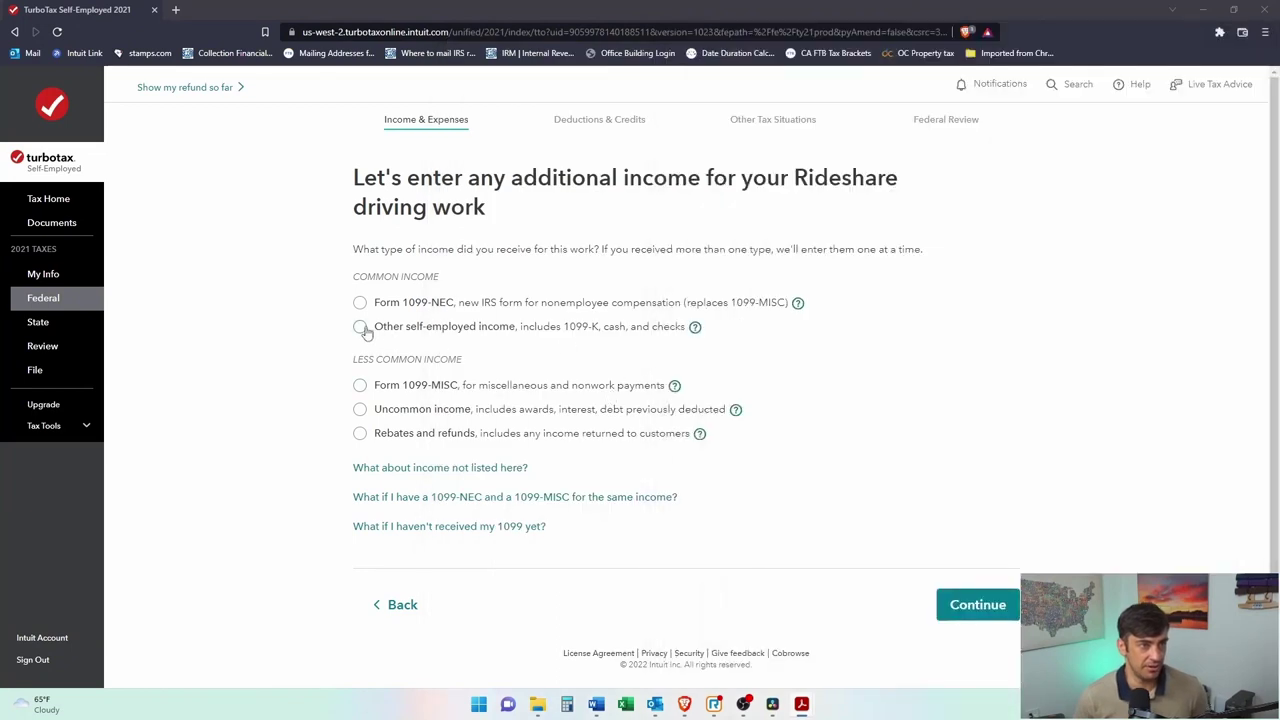
pyautogui.click(360, 326)
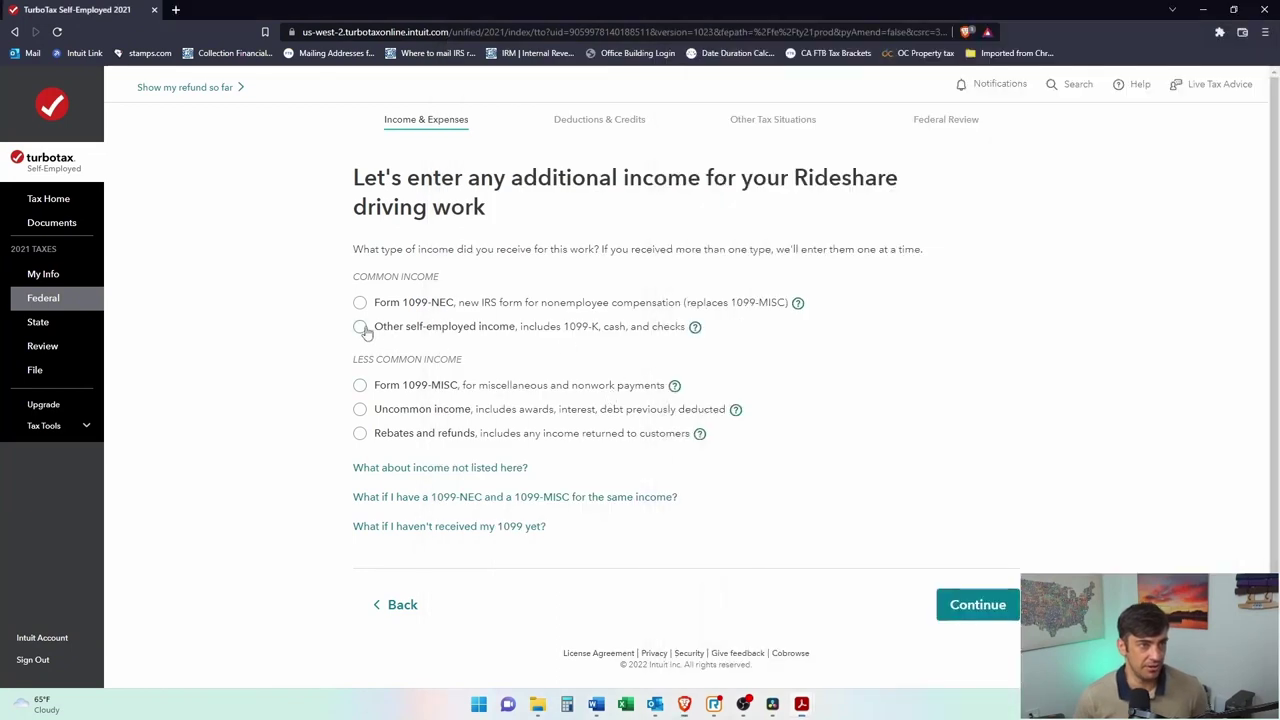
pyautogui.click(965, 606)
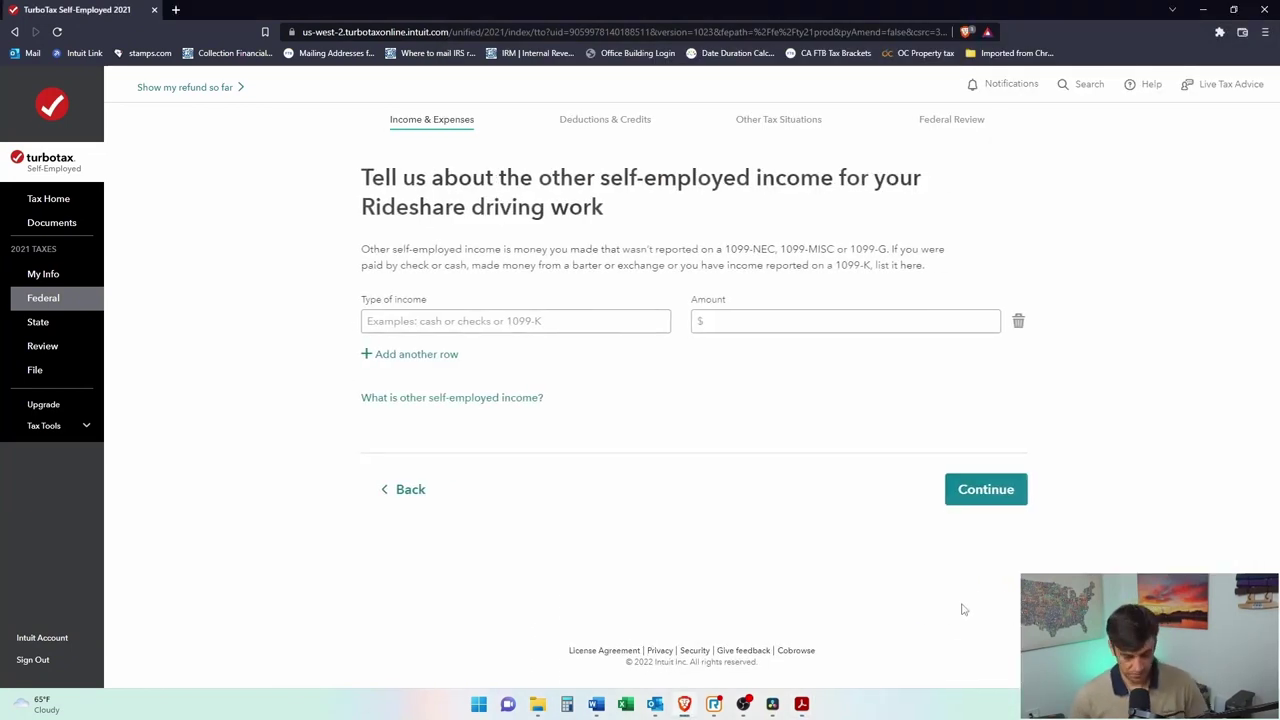
# Enter 1099-k as the type of other self-employed income.
pyautogui.click(554, 324)
pyautogui.write('109')
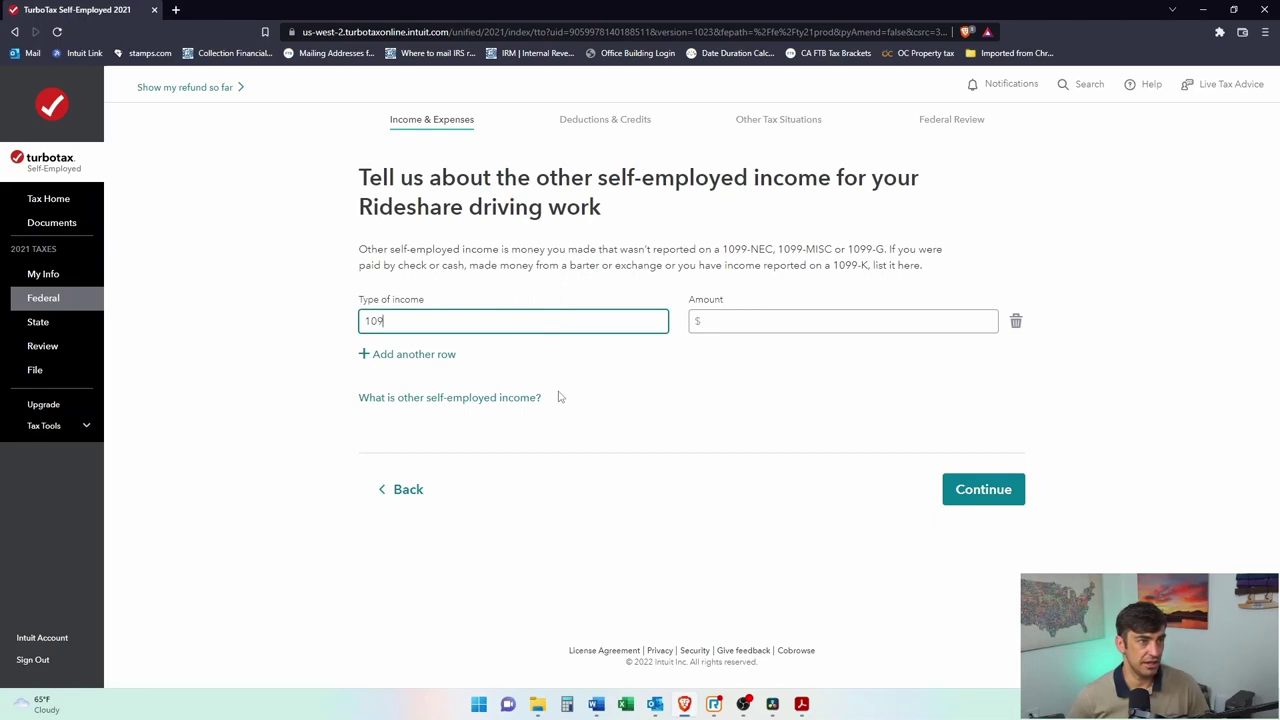
pyautogui.write('9-k')
pyautogui.press('Tab')
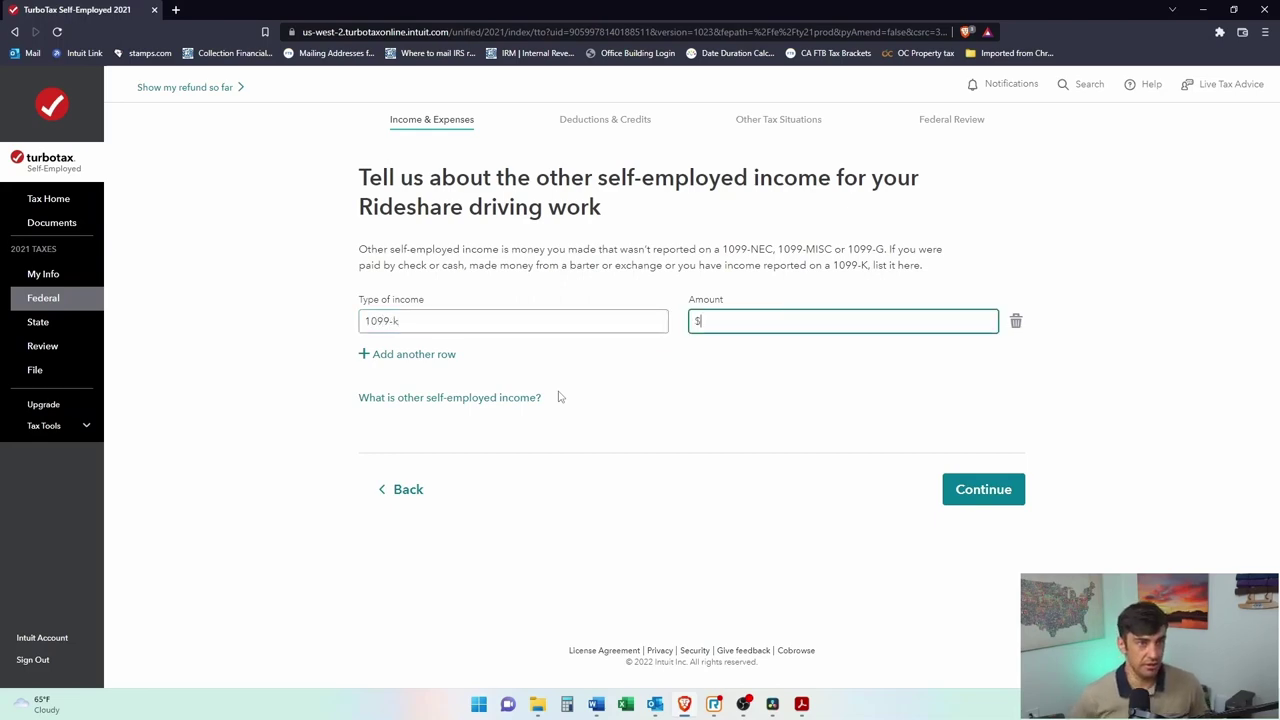
# Switch to the Uber 1099-K PDF and examine the box 1a gross amount alongside the October and November amounts.
pyautogui.click(801, 704)
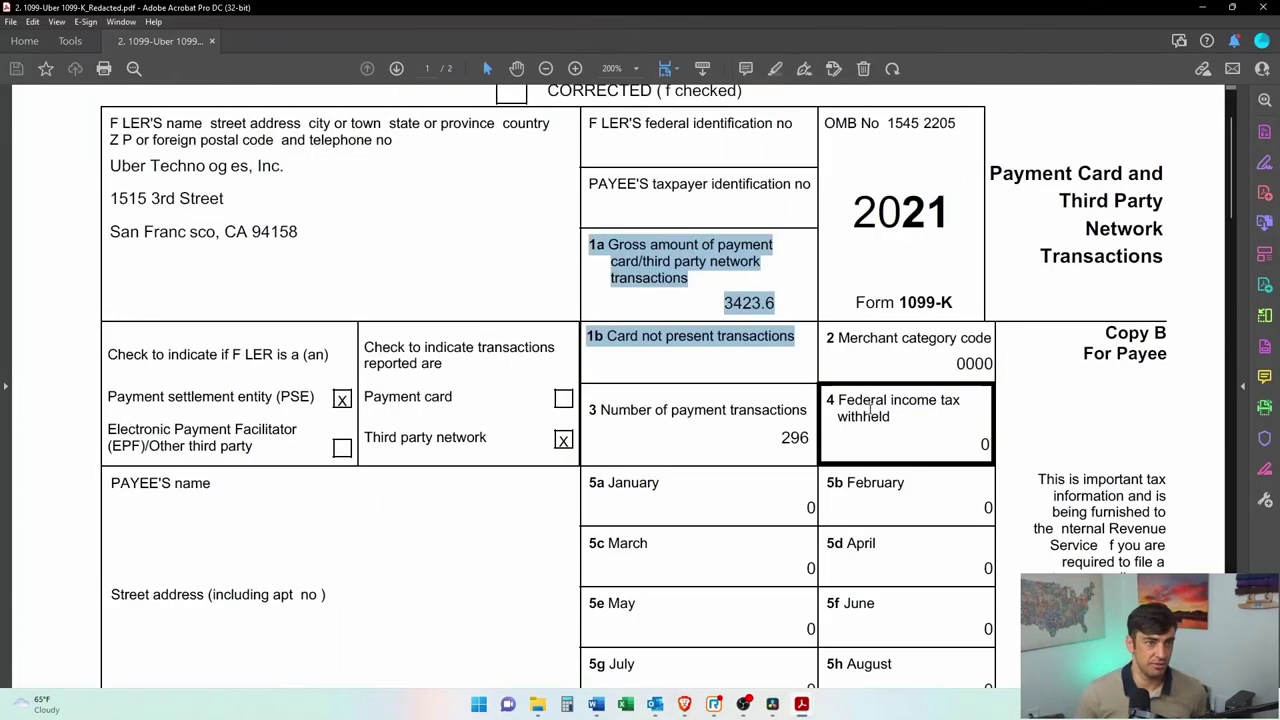
pyautogui.scroll(-1, 840, 385)
pyautogui.scroll(1, 840, 385)
pyautogui.click(646, 270)
pyautogui.moveTo(609, 243); pyautogui.dragTo(775, 303)
pyautogui.scroll(-1, 769, 333)
pyautogui.scroll(-1, 770, 333)
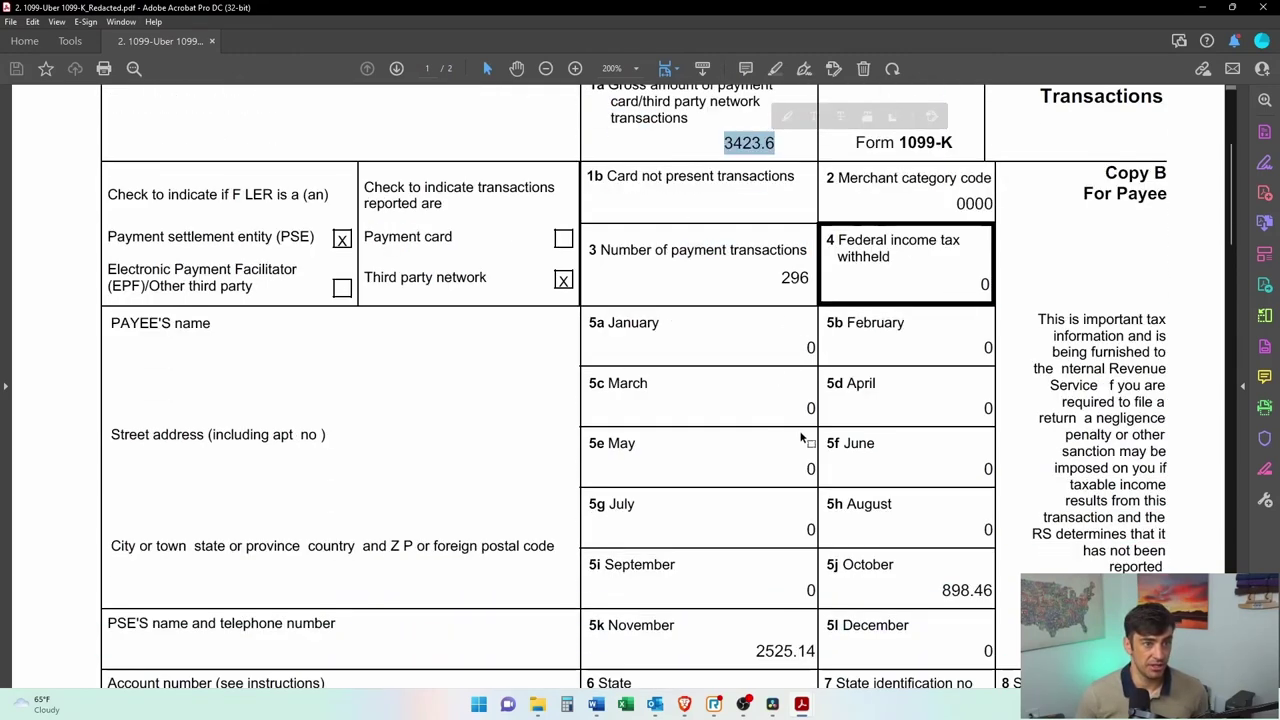
pyautogui.scroll(-1, 807, 348)
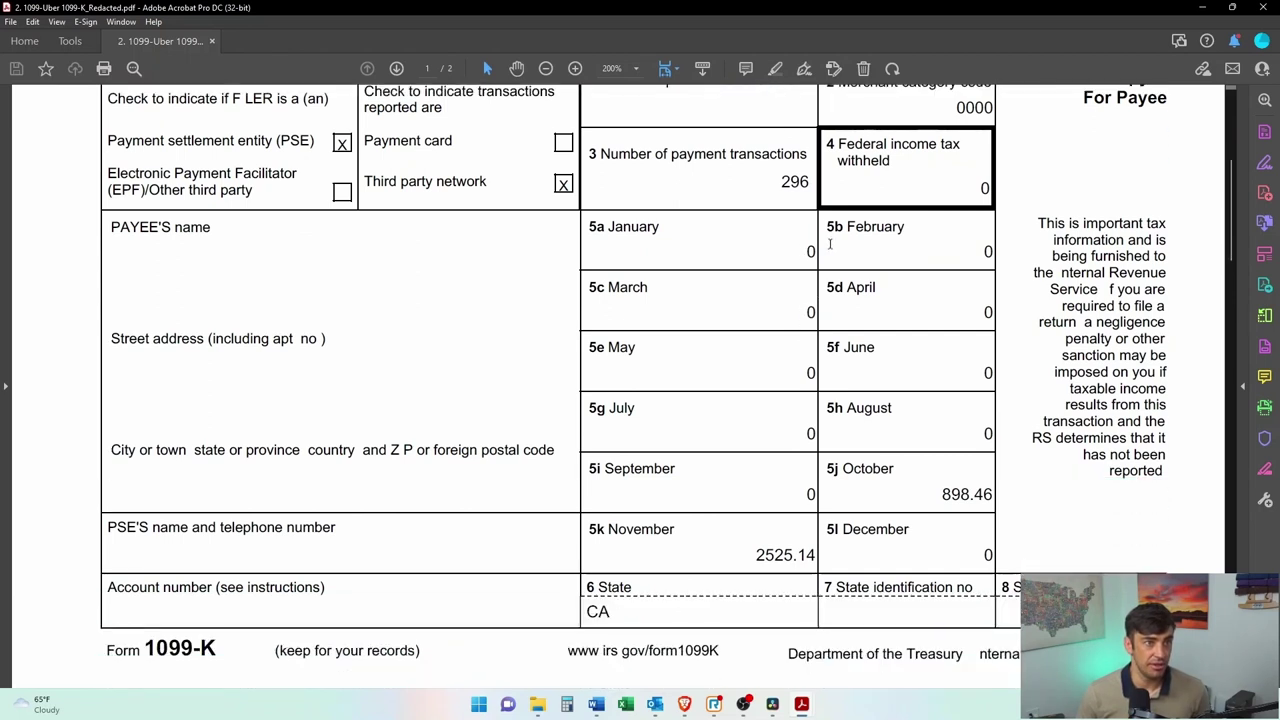
pyautogui.scroll(2, 928, 480)
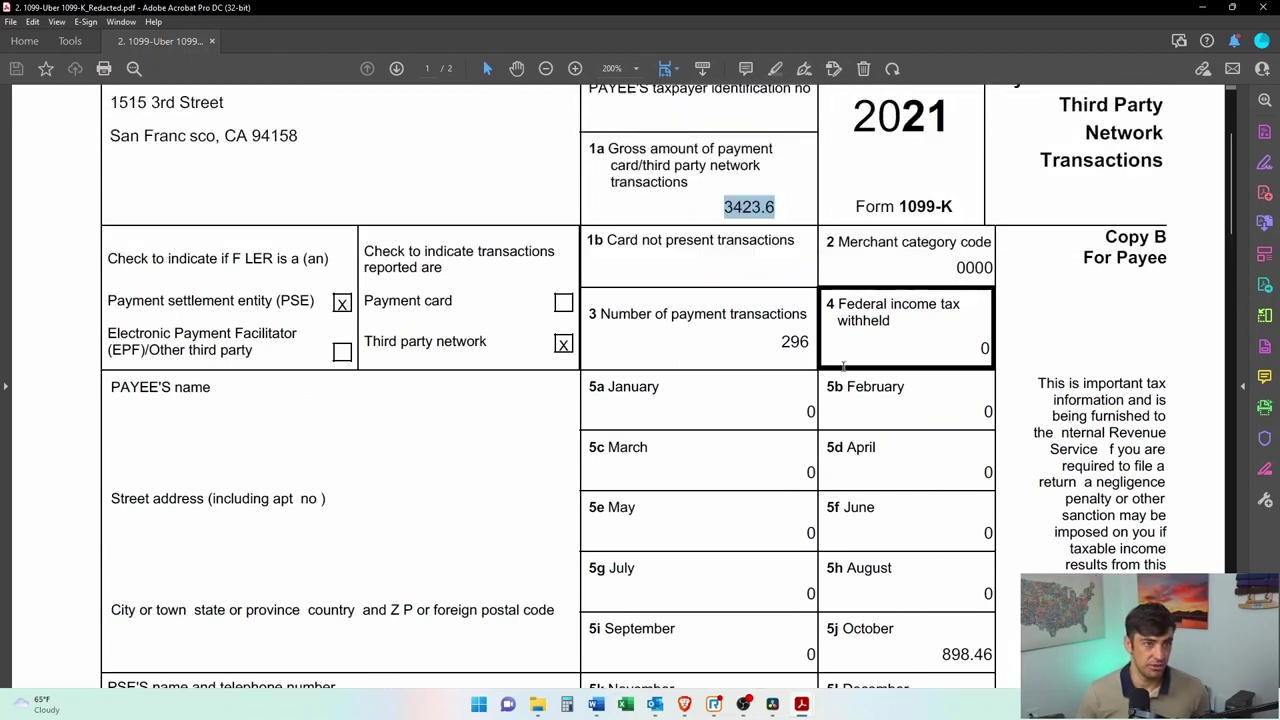
pyautogui.scroll(-1, 789, 241)
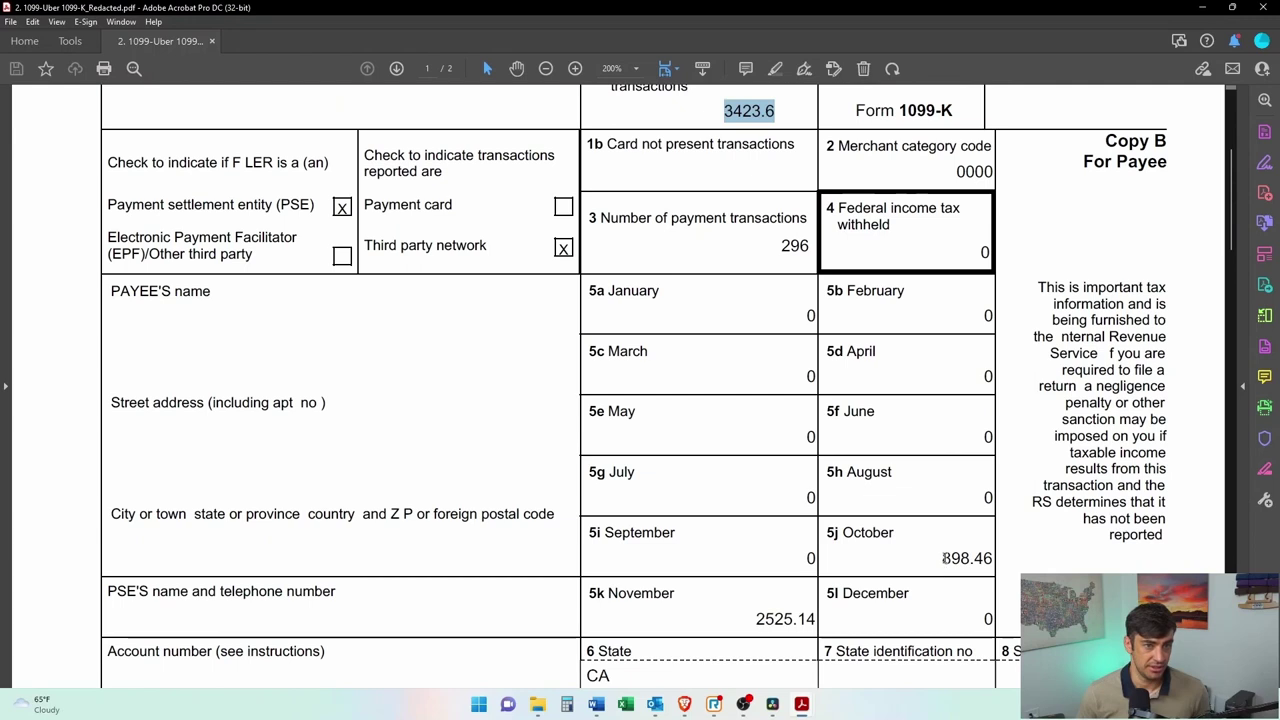
pyautogui.moveTo(944, 558); pyautogui.dragTo(993, 558)
pyautogui.moveTo(757, 619); pyautogui.dragTo(814, 619)
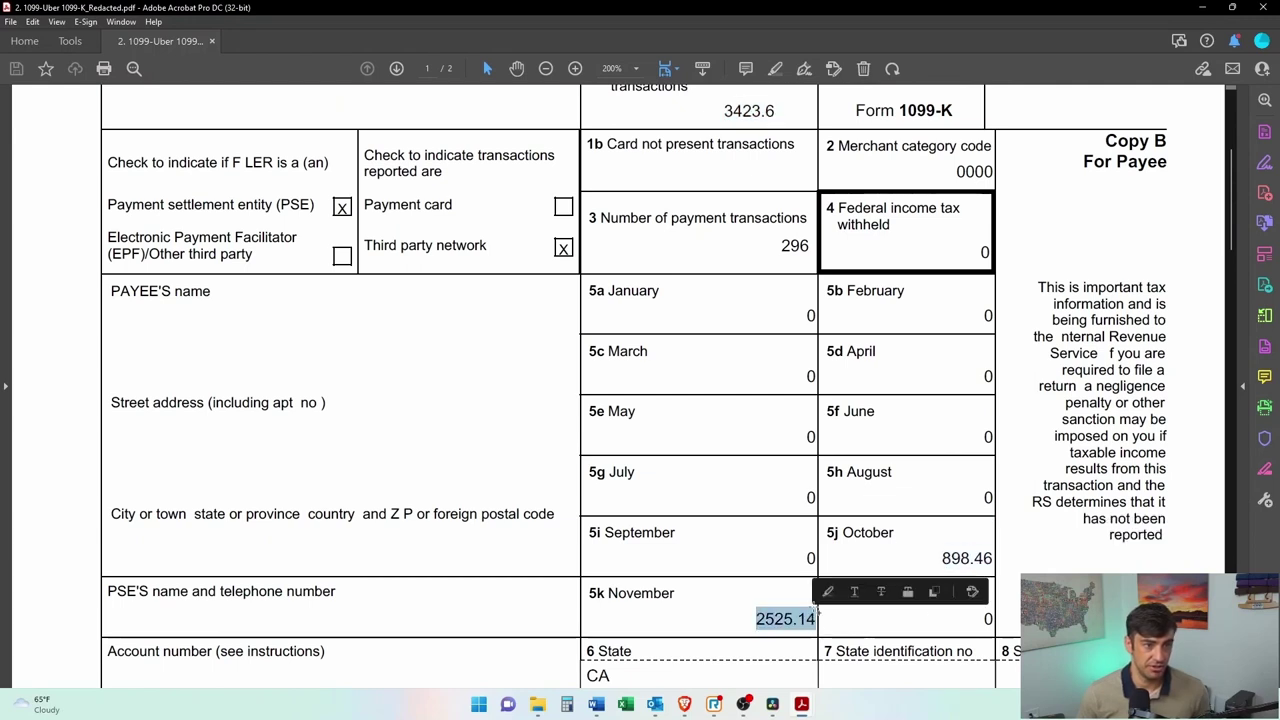
pyautogui.scroll(3, 932, 531)
# Return to TurboTax and enter $3,423.6 as the amount of the 1099-k income.
pyautogui.click(801, 704)
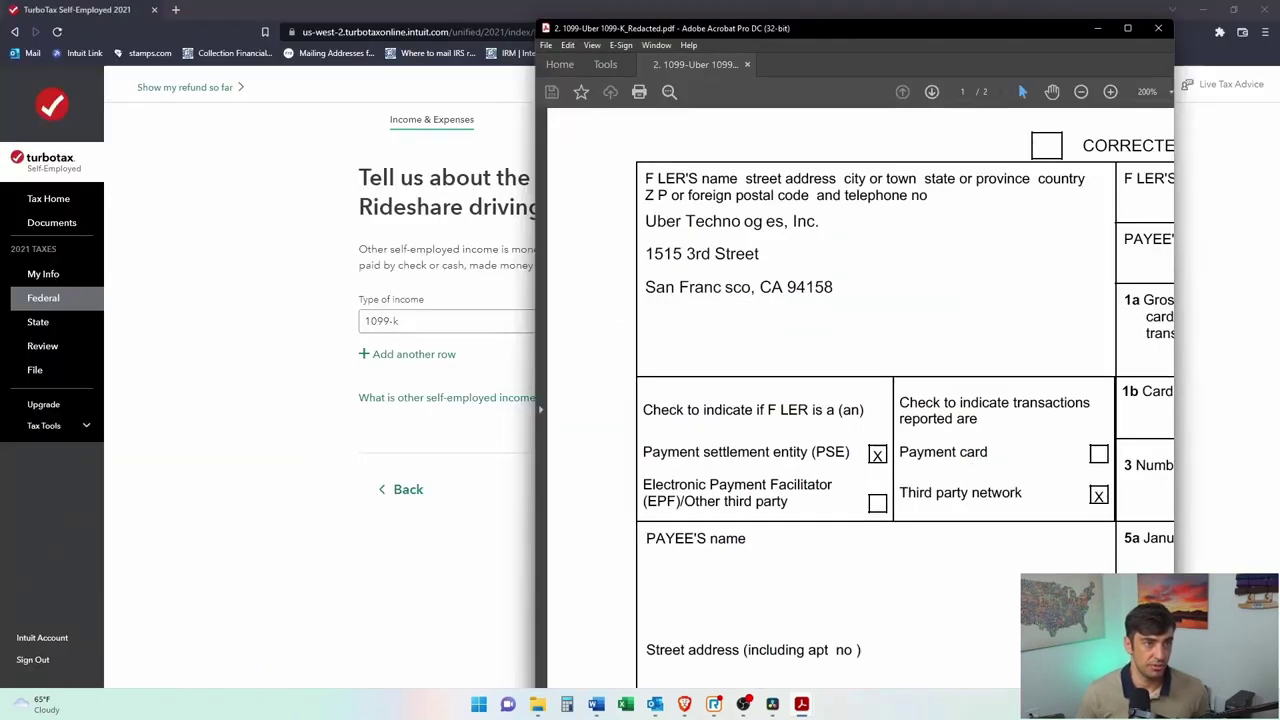
pyautogui.click(819, 321)
pyautogui.write('3423')
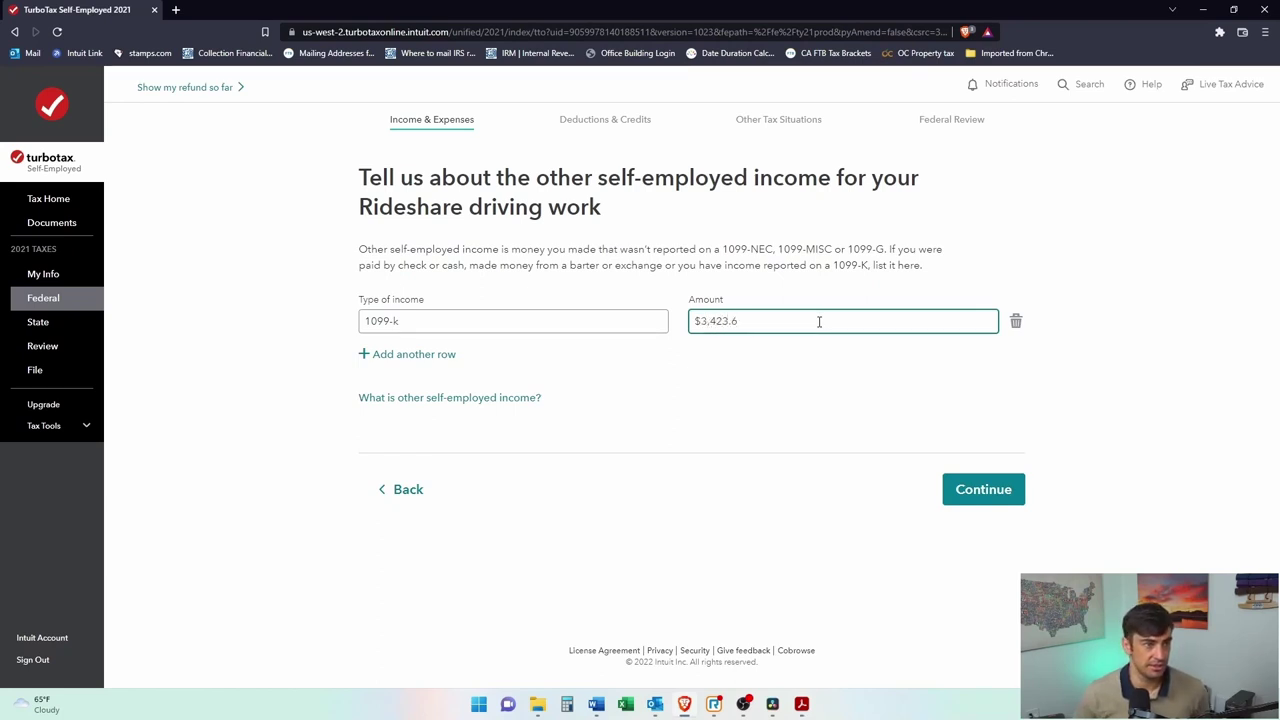
# Submit the other self-employed income and answer No to having any more income for Rideshare driving.
pyautogui.click(971, 489)
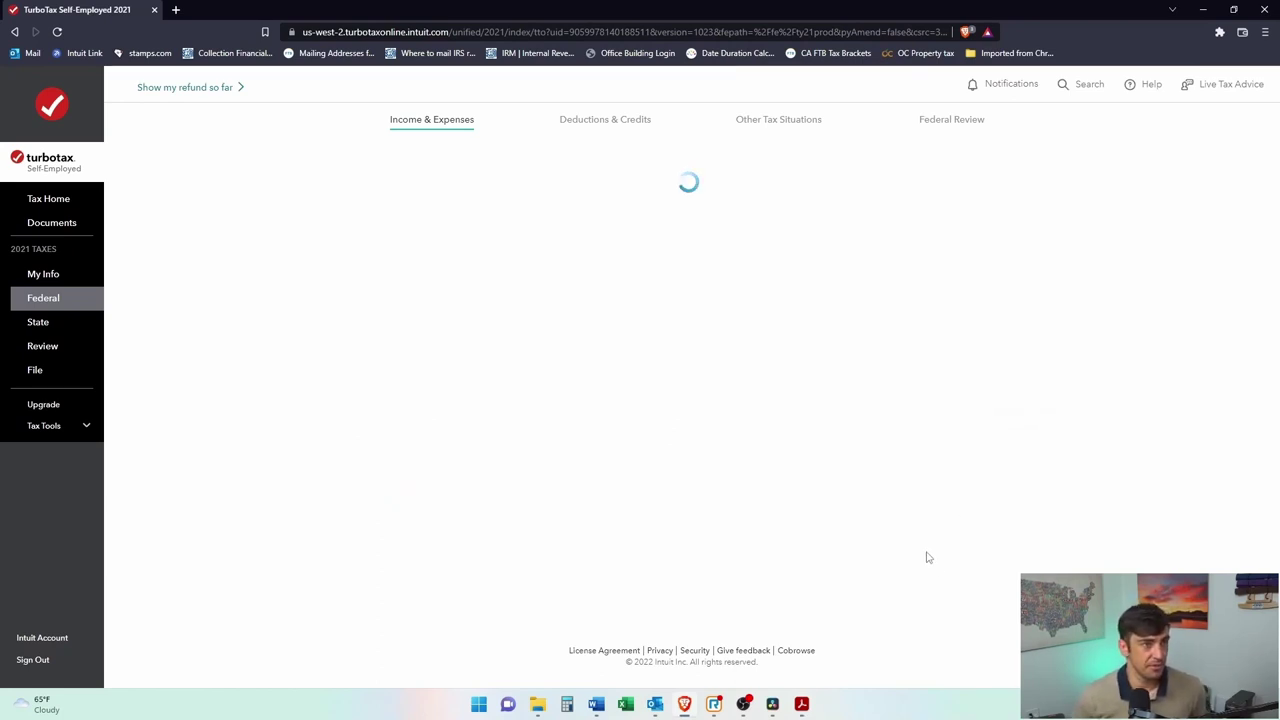
pyautogui.click(365, 276)
pyautogui.click(1005, 422)
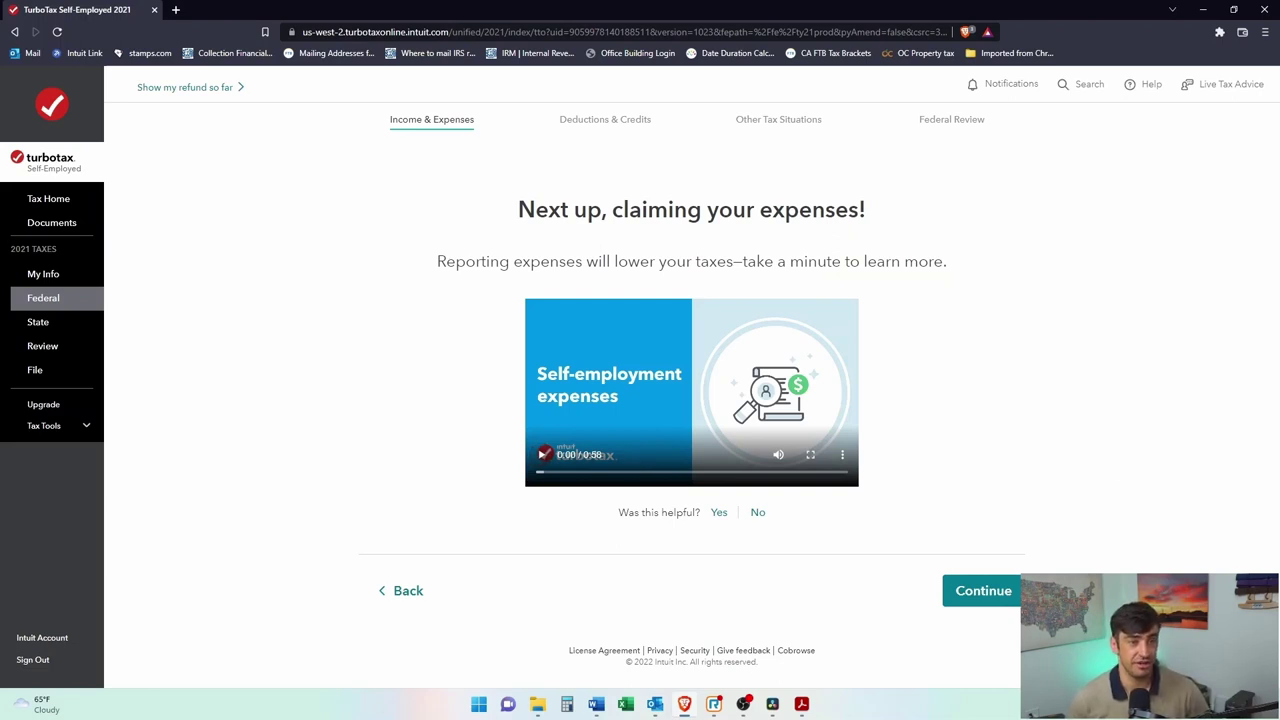
# Continue past the expense introduction, get started with the Rideshare driving expenses and view the recommended categories.
pyautogui.click(983, 591)
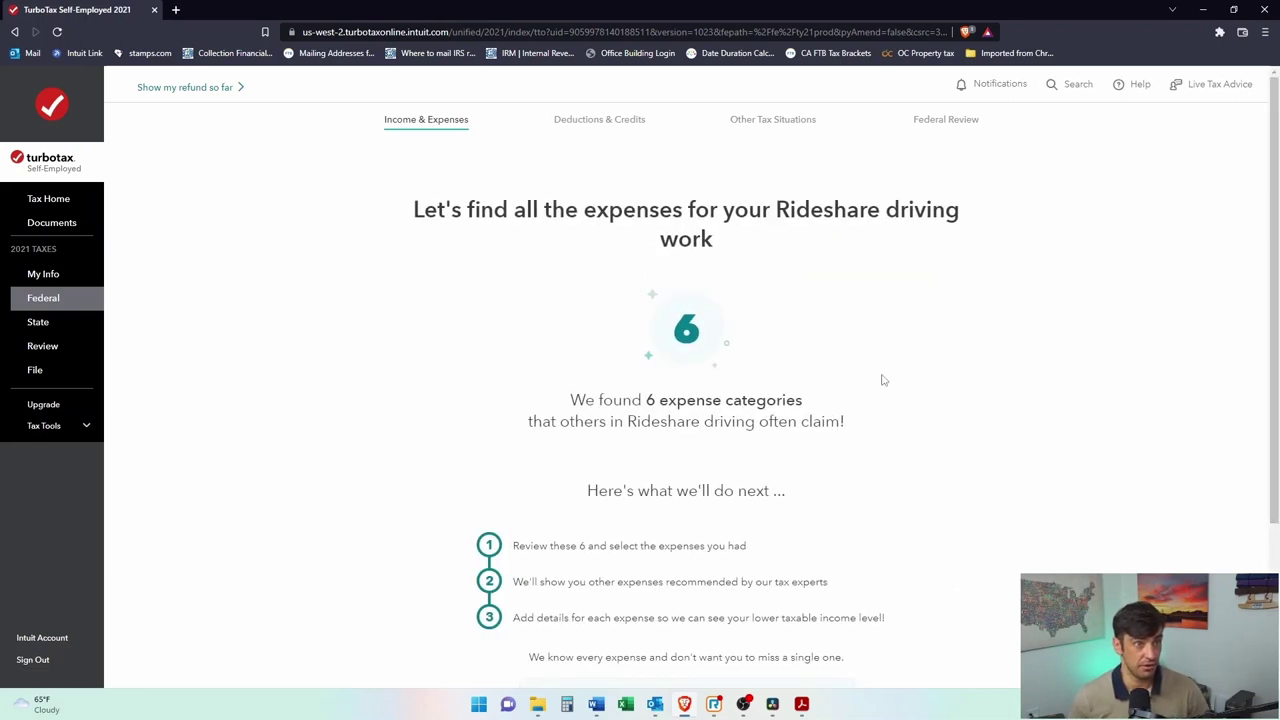
pyautogui.scroll(-2, 883, 379)
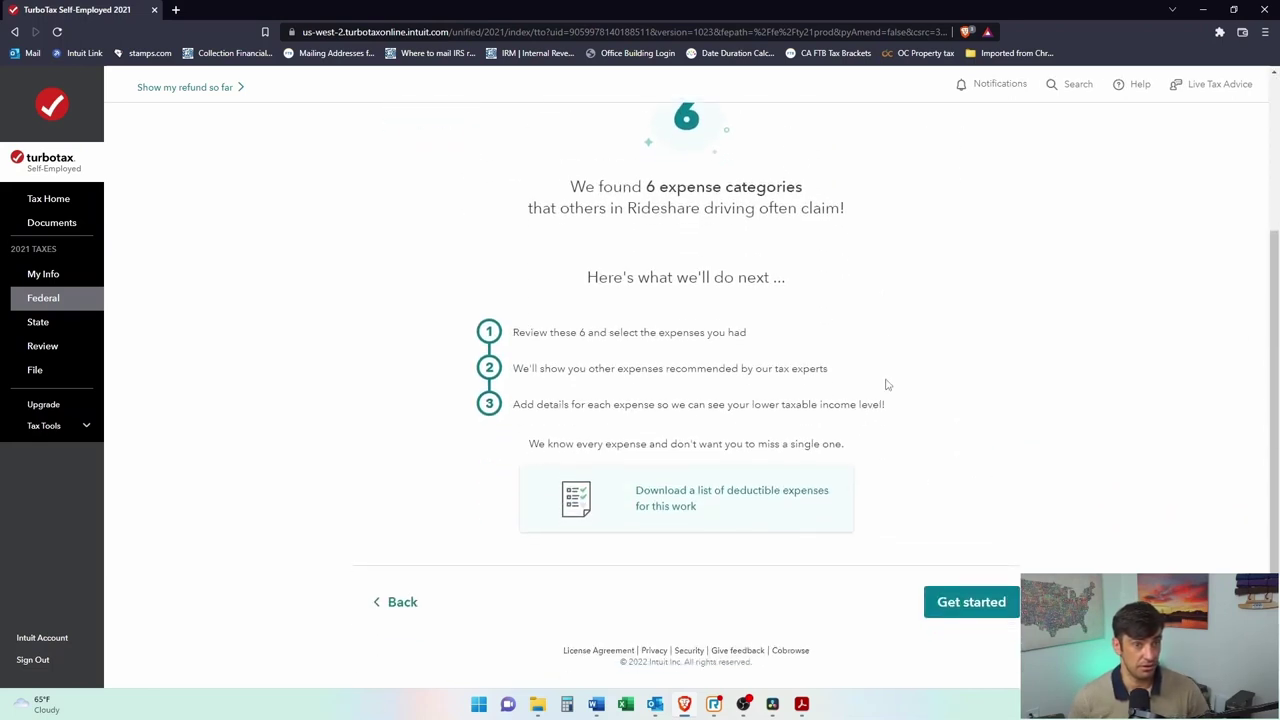
pyautogui.click(1006, 608)
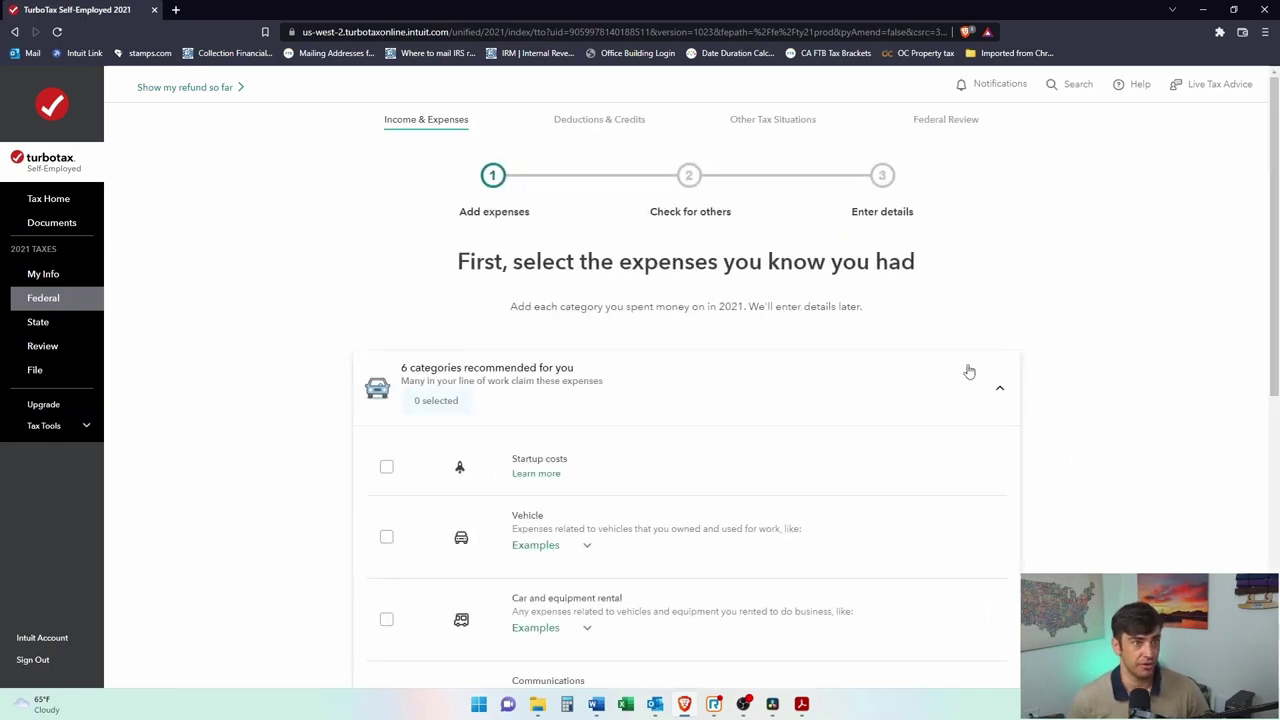
pyautogui.scroll(-1, 1051, 337)
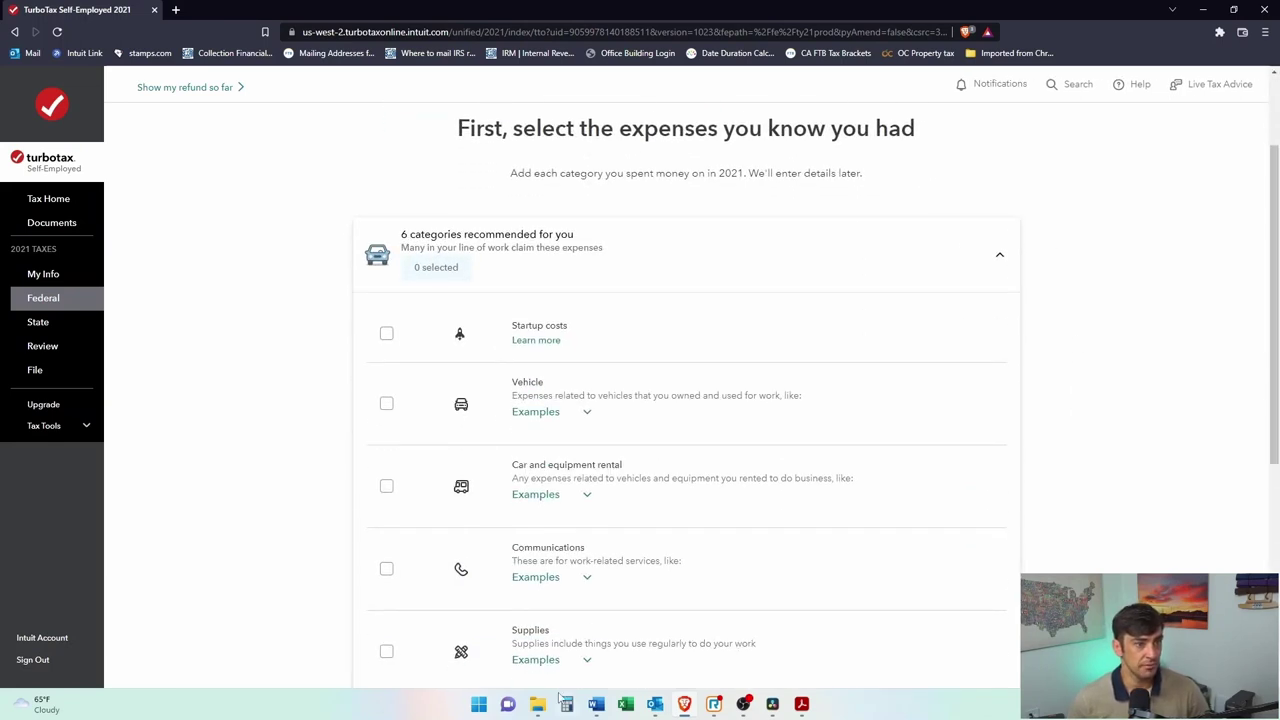
# Go back to the question about more Rideshare driving income, answer No and continue to the expense introduction.
pyautogui.scroll(2, 1111, 337)
pyautogui.scroll(-5, 512, 330)
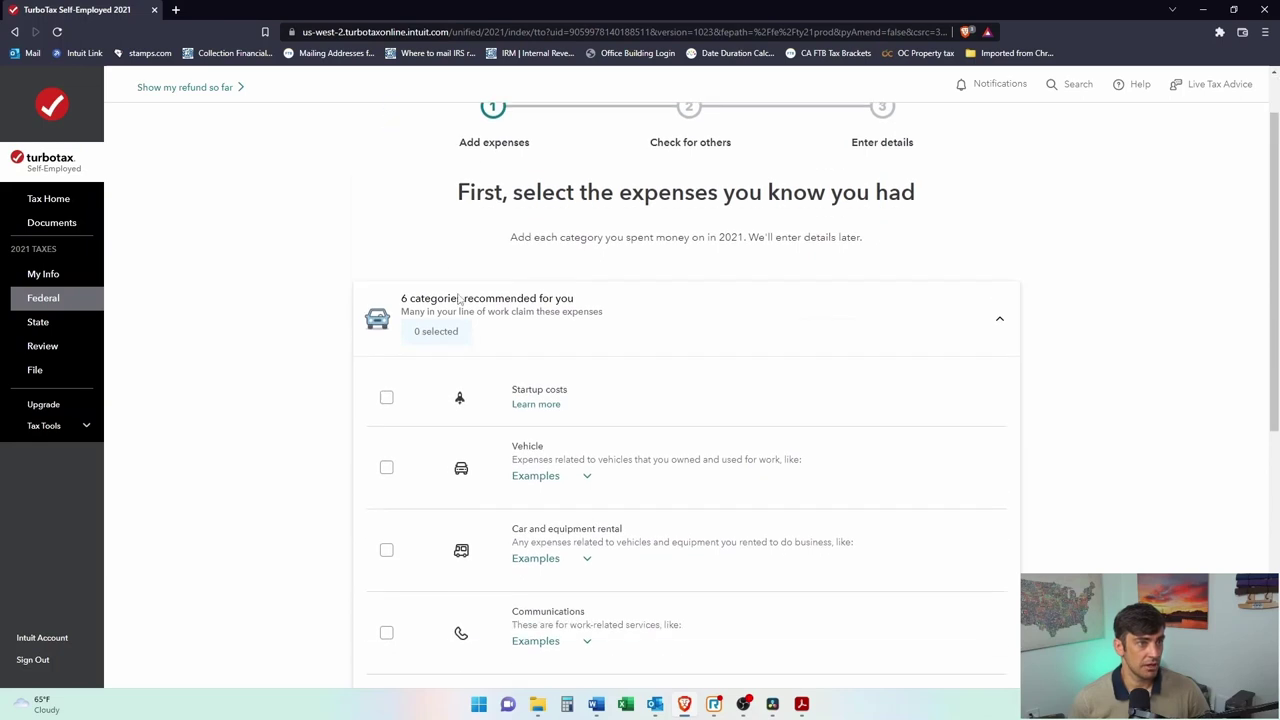
pyautogui.click(368, 610)
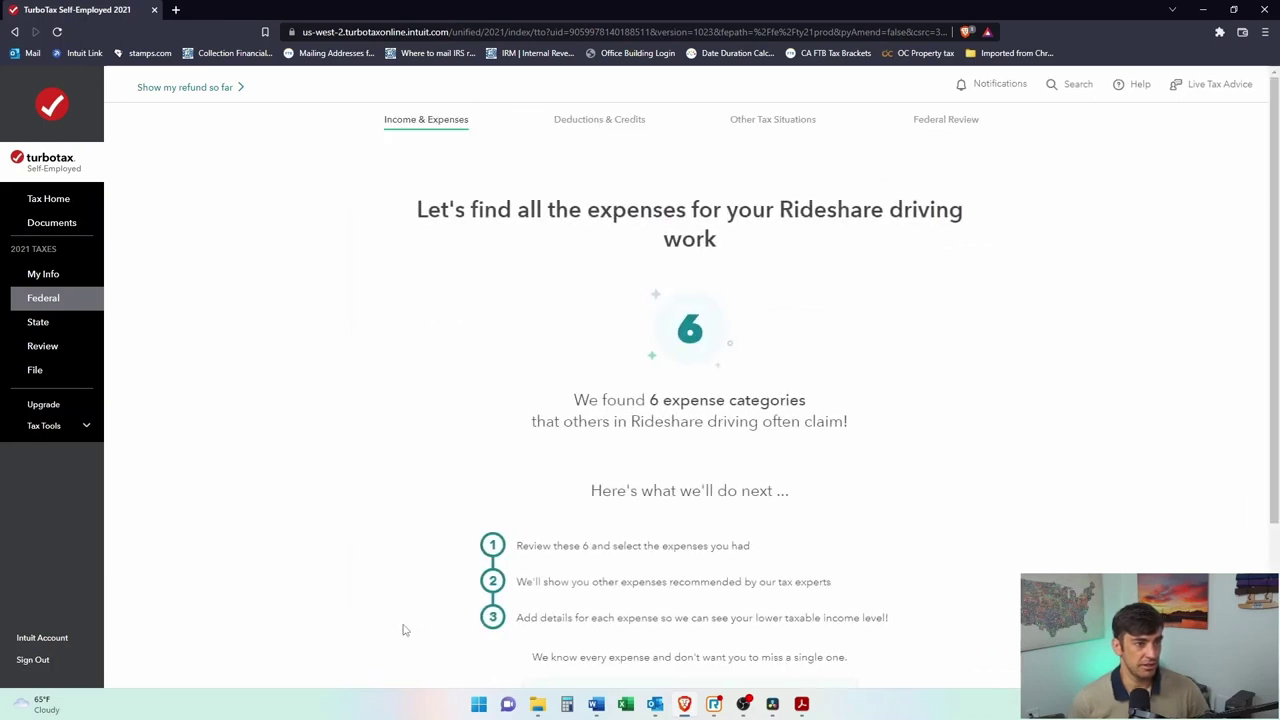
pyautogui.click(385, 605)
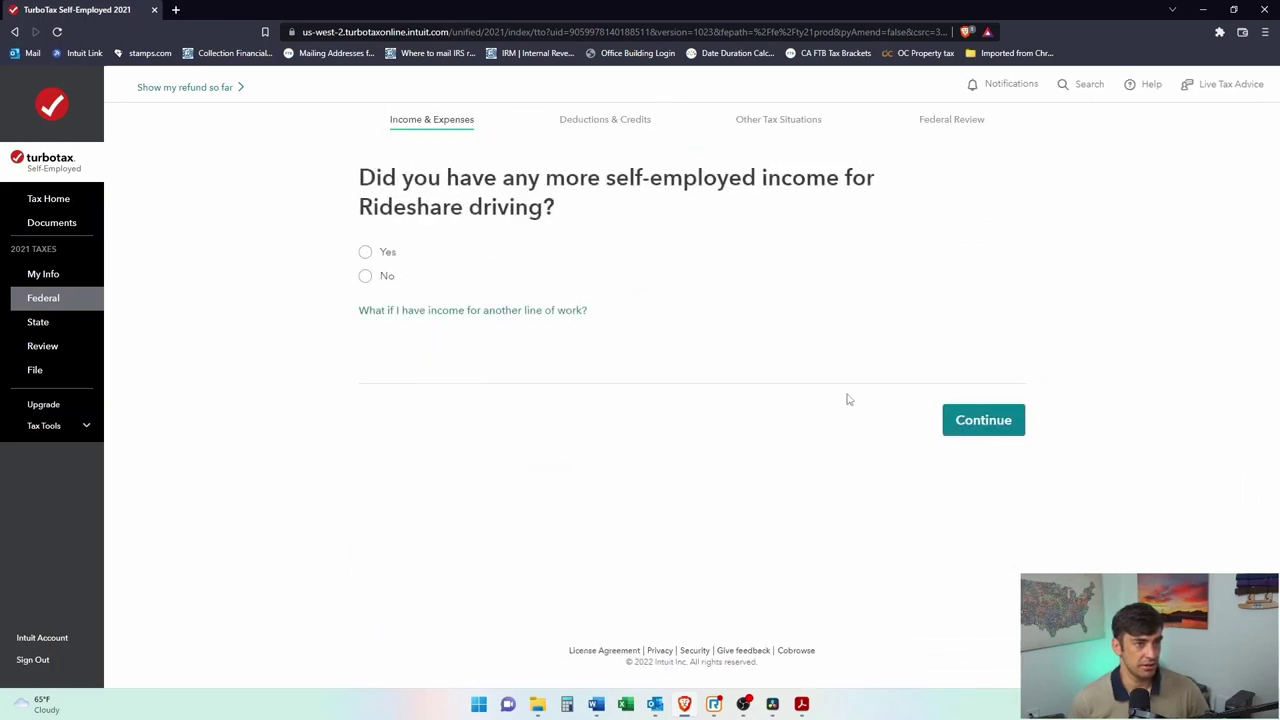
pyautogui.click(366, 276)
pyautogui.click(984, 424)
# Open the list of deductible expenses for this work from the expense introduction and examine its recommended and less common categories.
pyautogui.moveTo(480, 216); pyautogui.dragTo(826, 218)
pyautogui.scroll(-2, 891, 237)
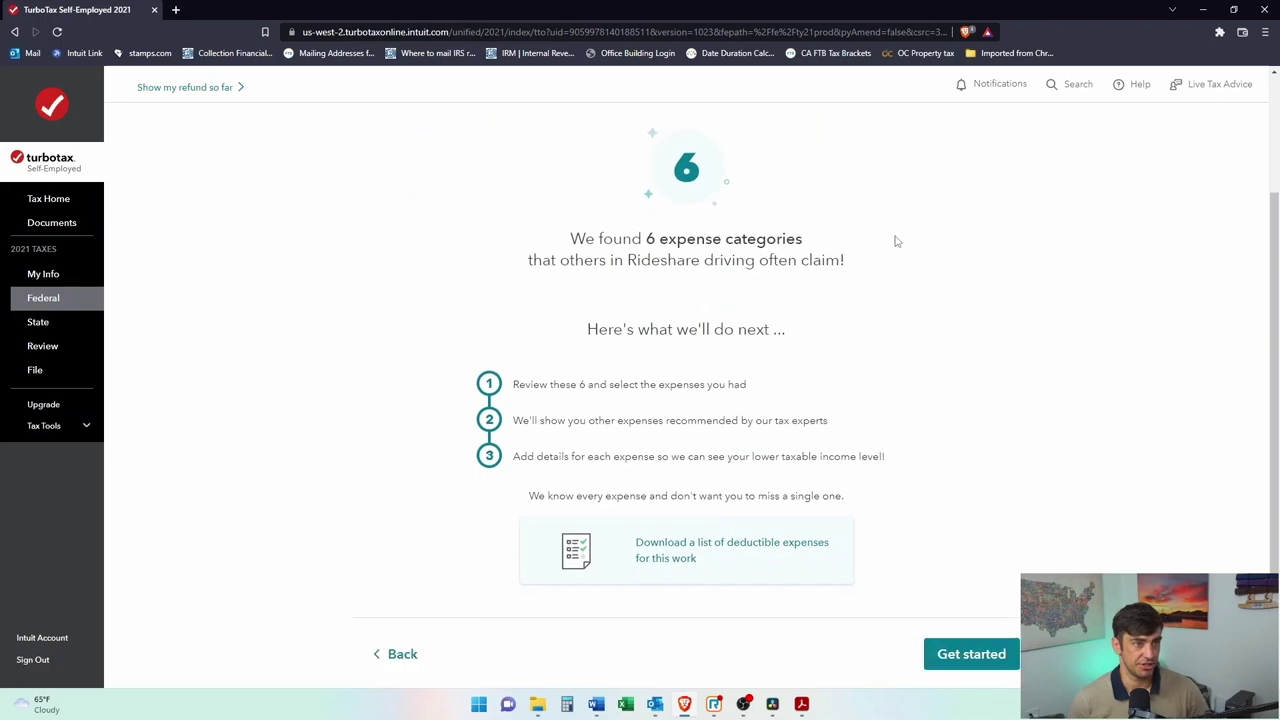
pyautogui.moveTo(514, 346); pyautogui.dragTo(748, 348)
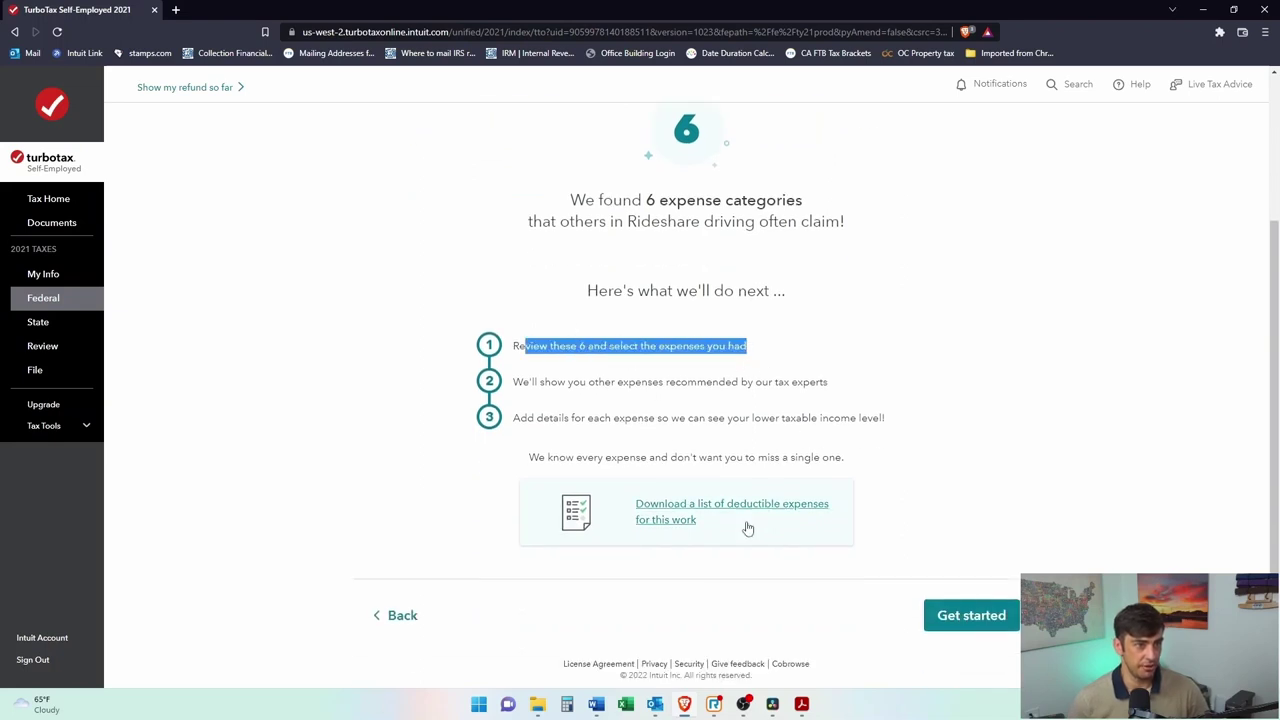
pyautogui.click(696, 520)
pyautogui.scroll(-3, 762, 383)
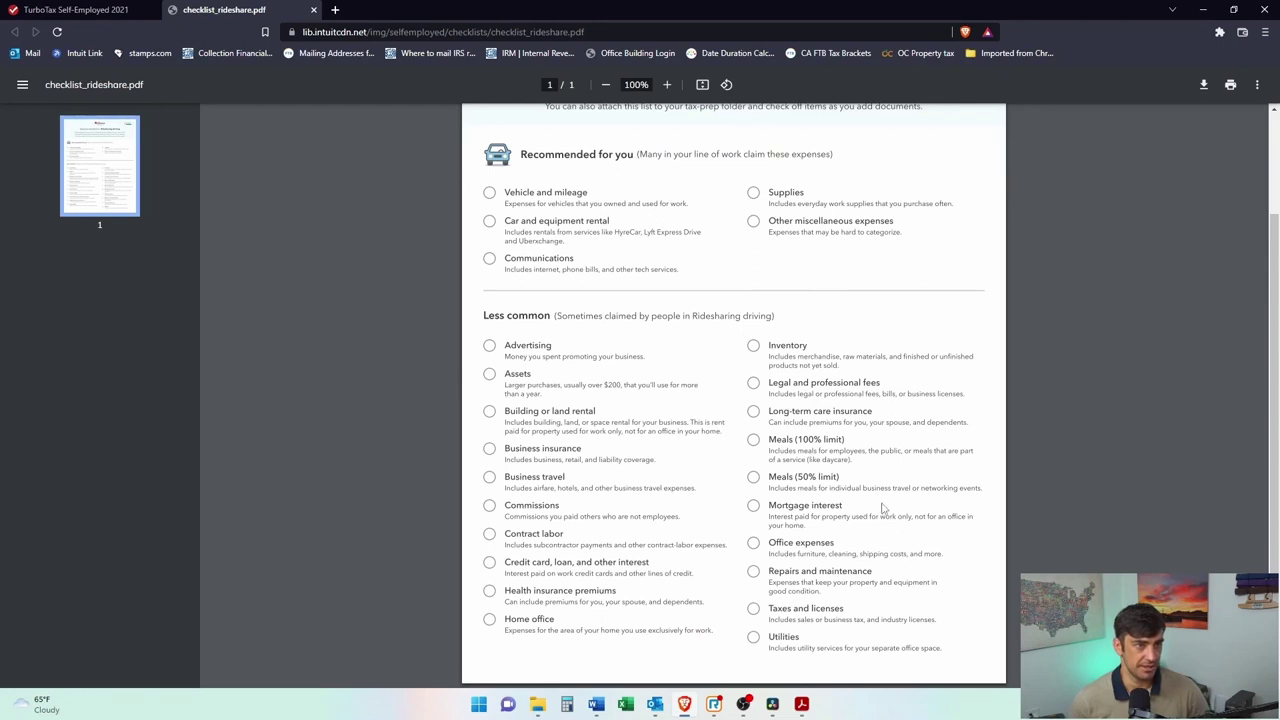
pyautogui.scroll(2, 866, 441)
pyautogui.scroll(-2, 518, 421)
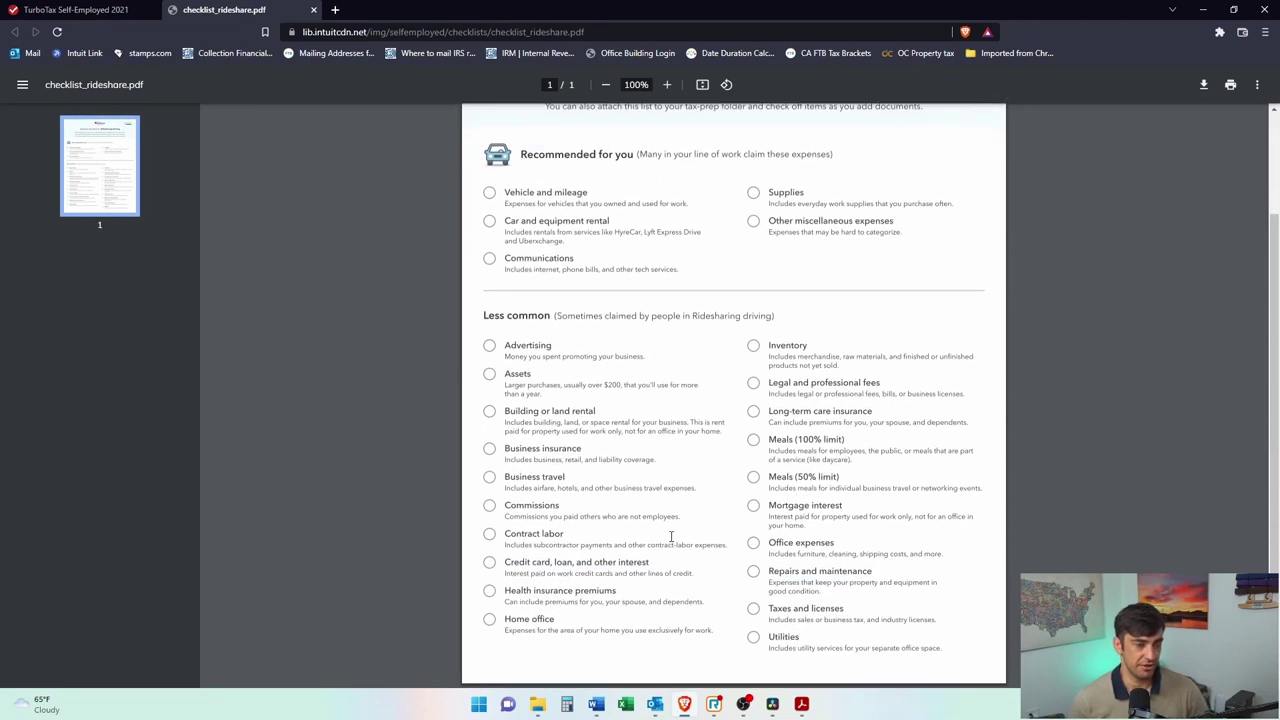
pyautogui.moveTo(832, 648); pyautogui.dragTo(518, 345)
pyautogui.click(637, 465)
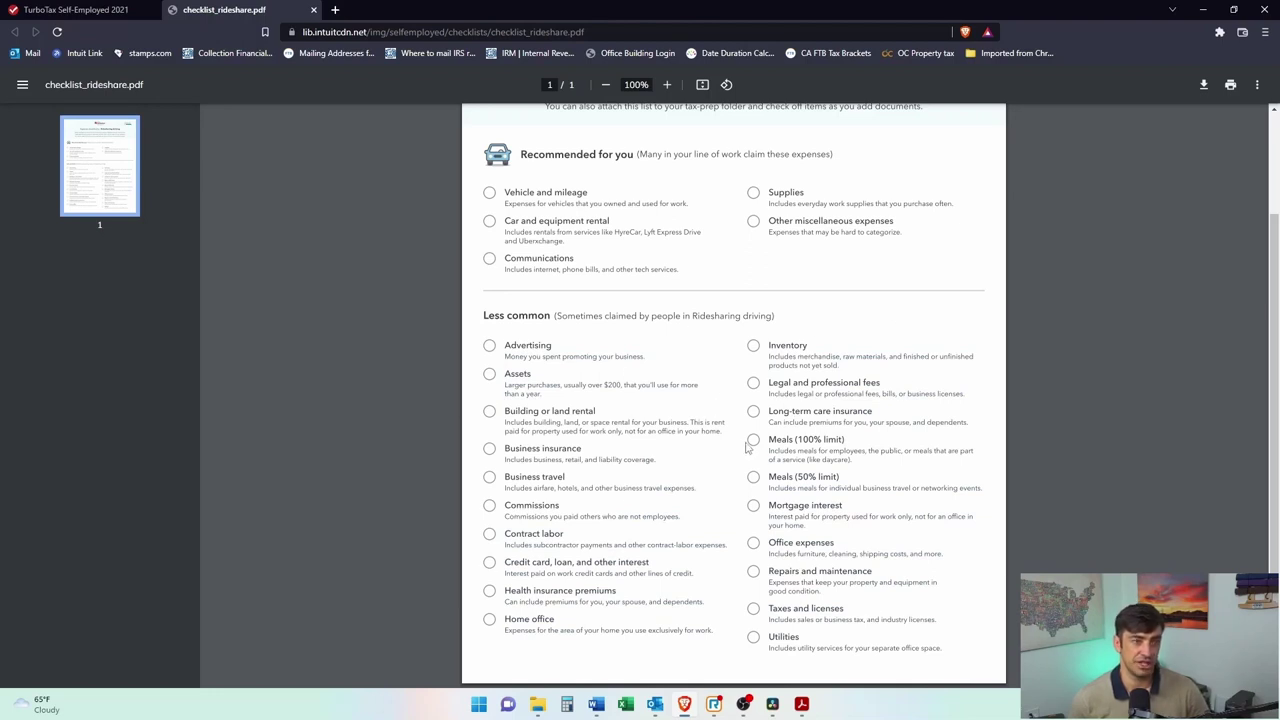
# Open the Business Profit and Loss Template - 2021 workbook in Excel and examine its layout and Gross Sales row.
pyautogui.click(538, 710)
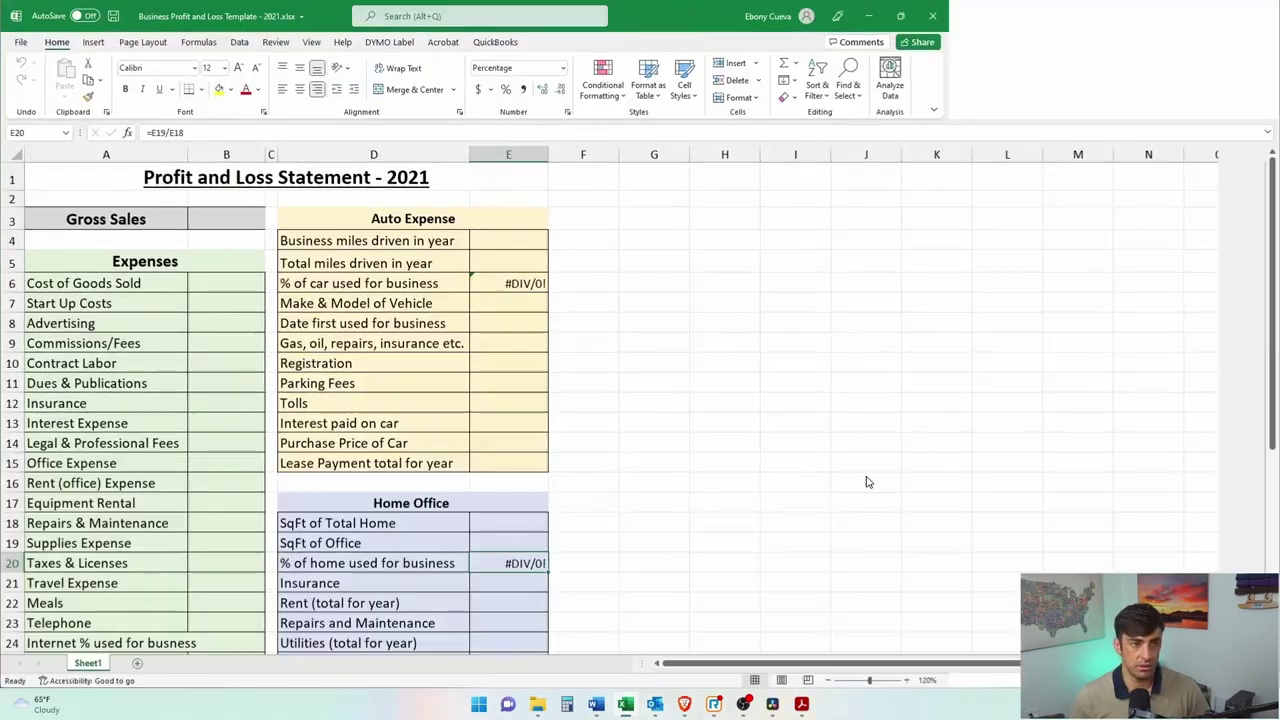
pyautogui.scroll(2, 702, 421)
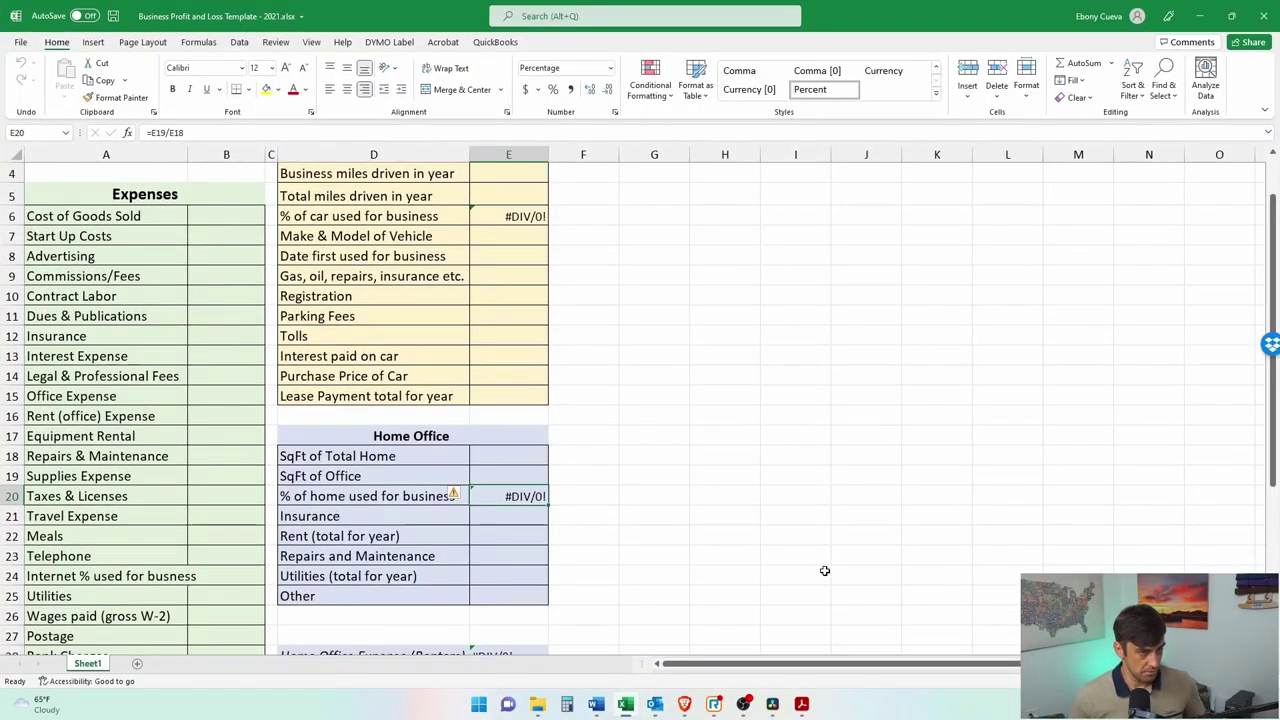
pyautogui.scroll(-2, 824, 570)
pyautogui.scroll(-1, 824, 570)
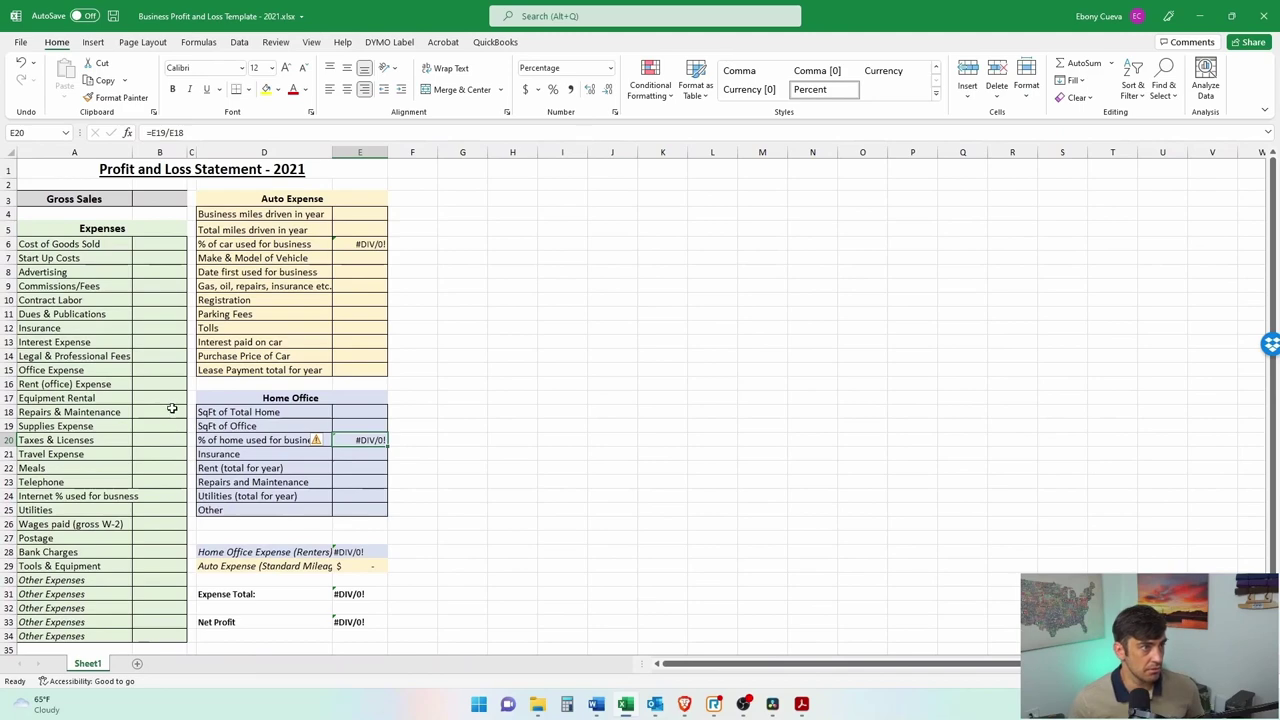
pyautogui.moveTo(103, 199); pyautogui.dragTo(155, 201)
pyautogui.click(171, 282)
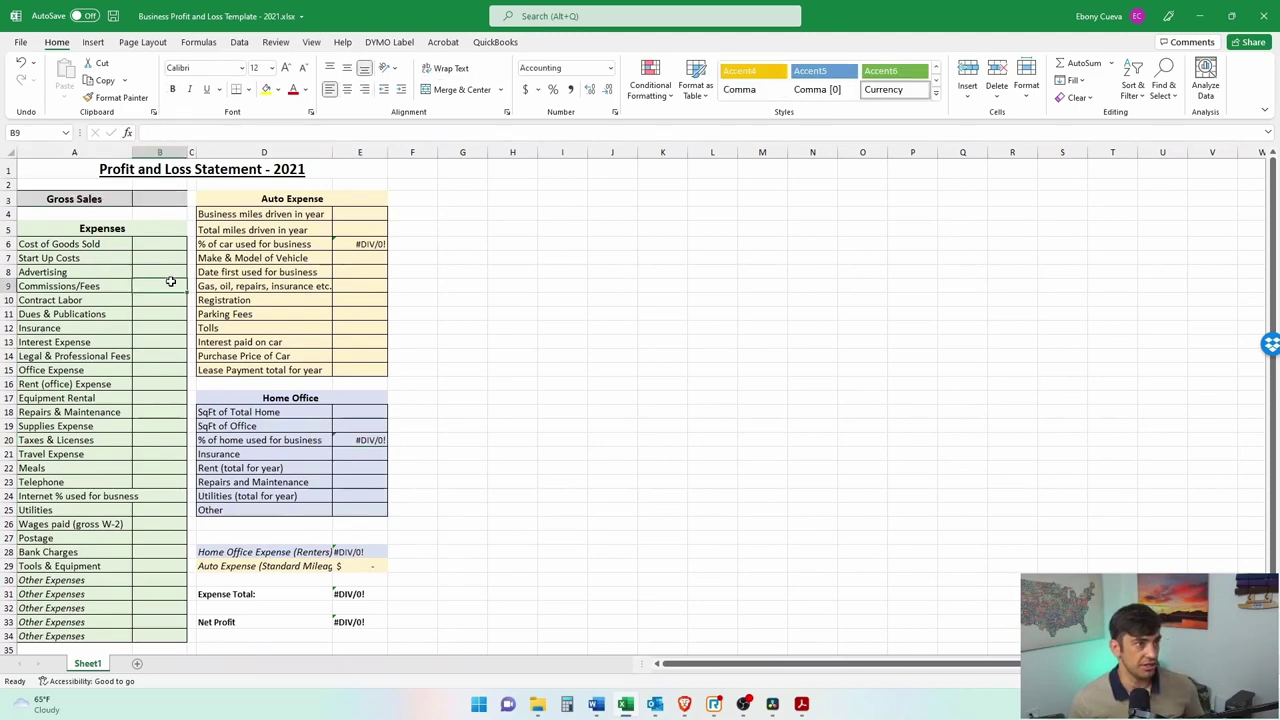
pyautogui.click(172, 201)
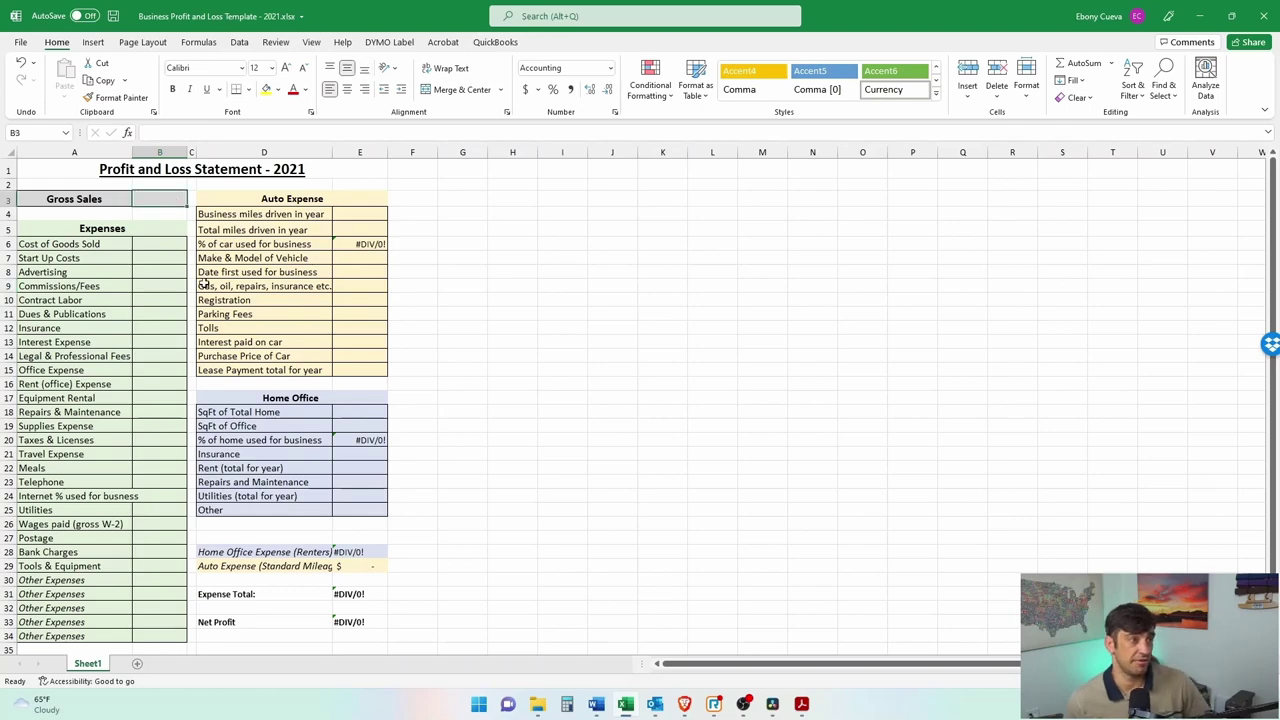
# Examine the Expenses, Home Office and Auto Expense sections and the Net Profit cell of the profit and loss template.
pyautogui.scroll(-1, 172, 257)
pyautogui.scroll(-1, 172, 257)
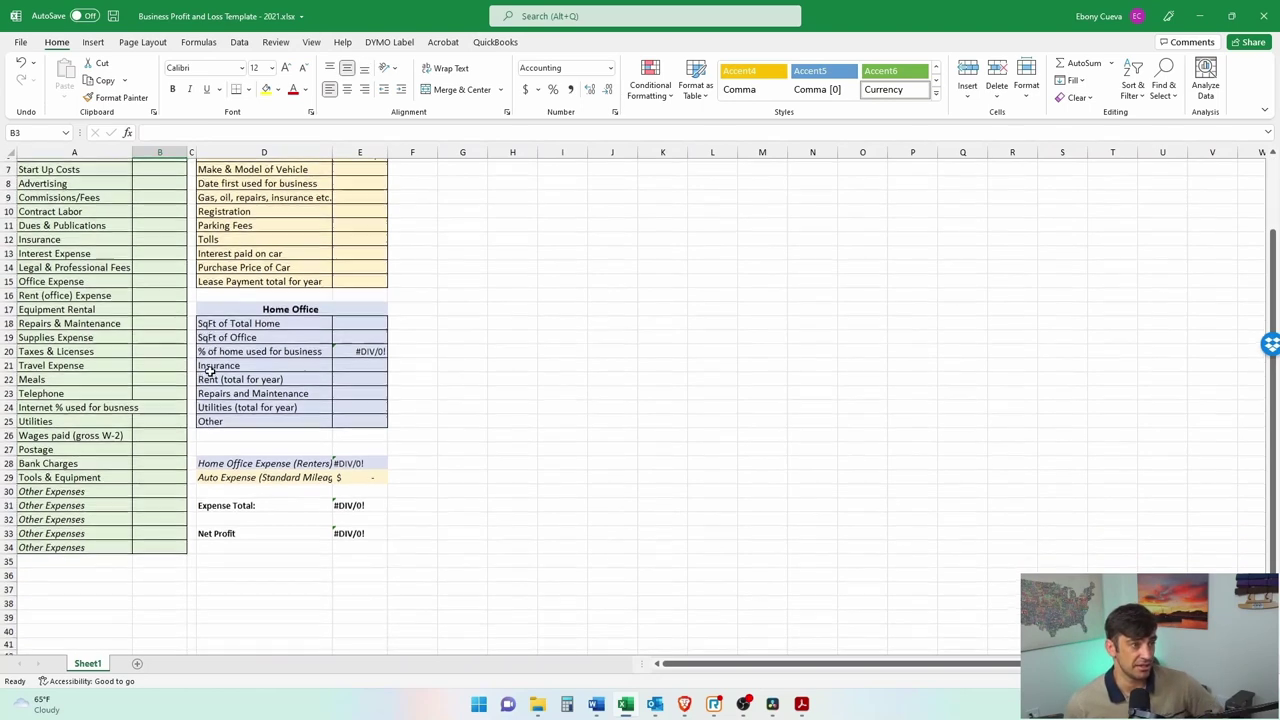
pyautogui.scroll(2, 214, 366)
pyautogui.moveTo(88, 228); pyautogui.dragTo(101, 694)
pyautogui.scroll(-1, 300, 500)
pyautogui.click(408, 449)
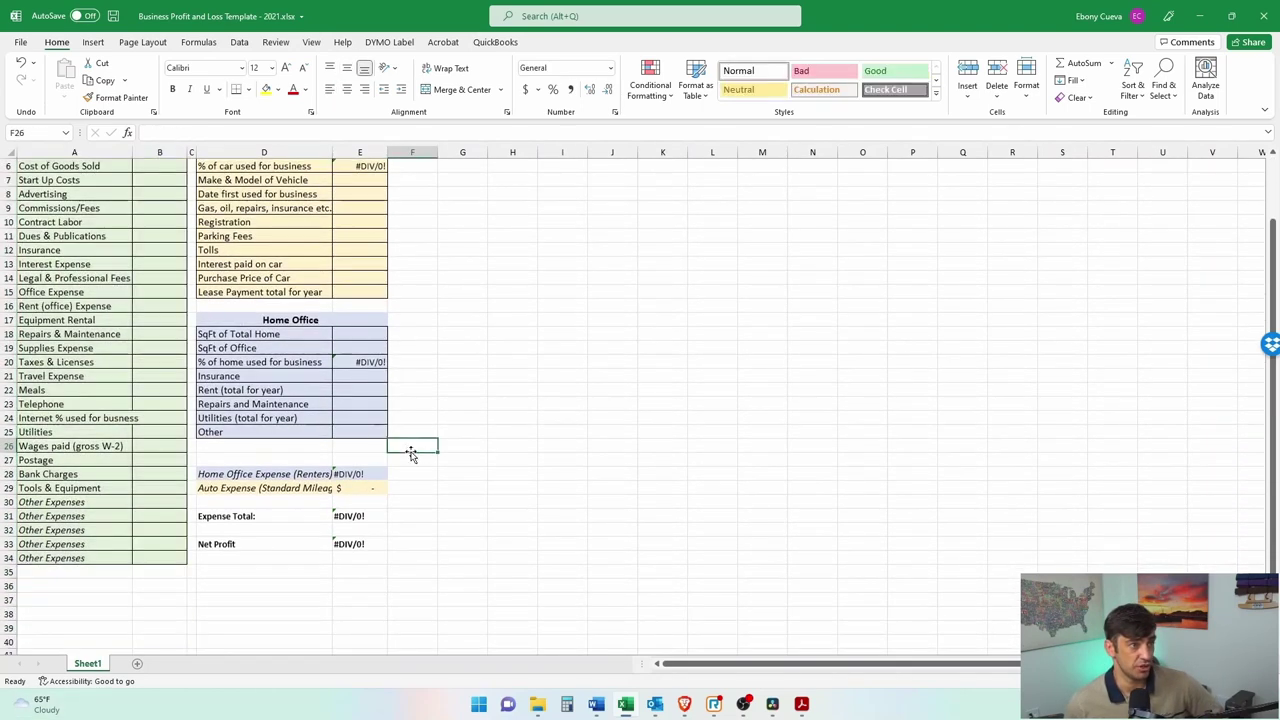
pyautogui.scroll(2, 408, 449)
pyautogui.moveTo(229, 400); pyautogui.dragTo(343, 510)
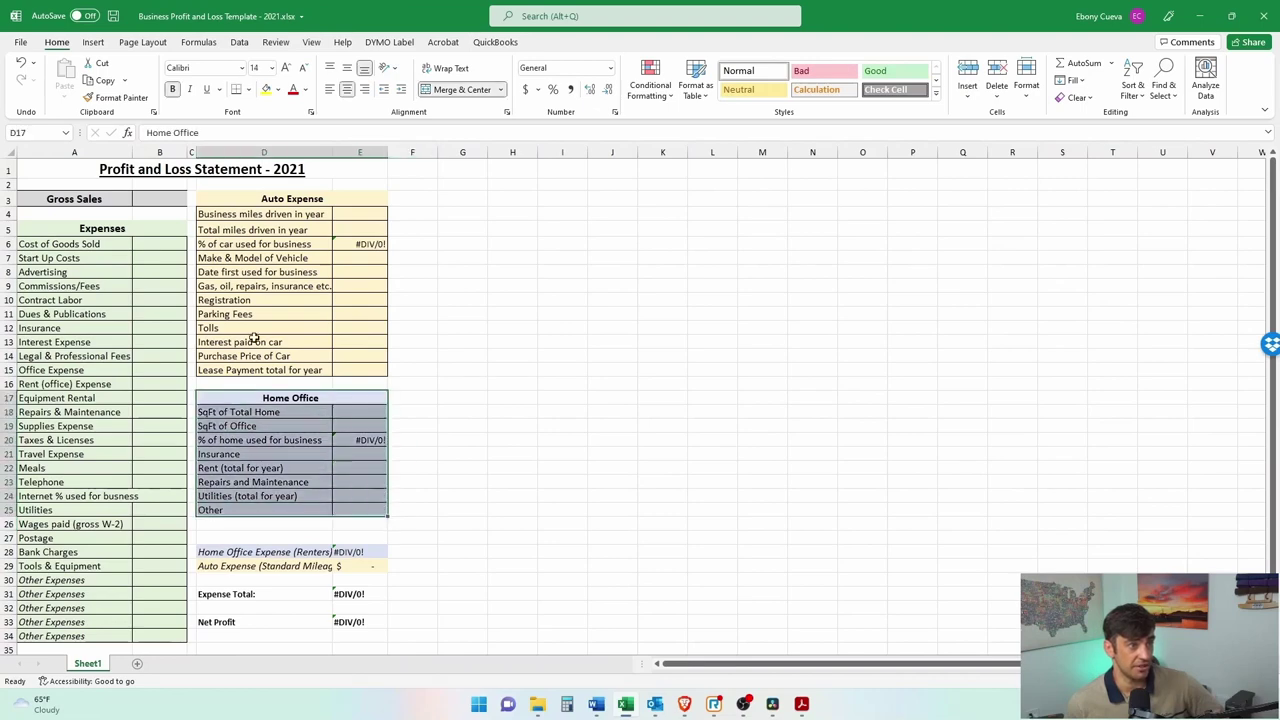
pyautogui.moveTo(250, 199); pyautogui.dragTo(343, 365)
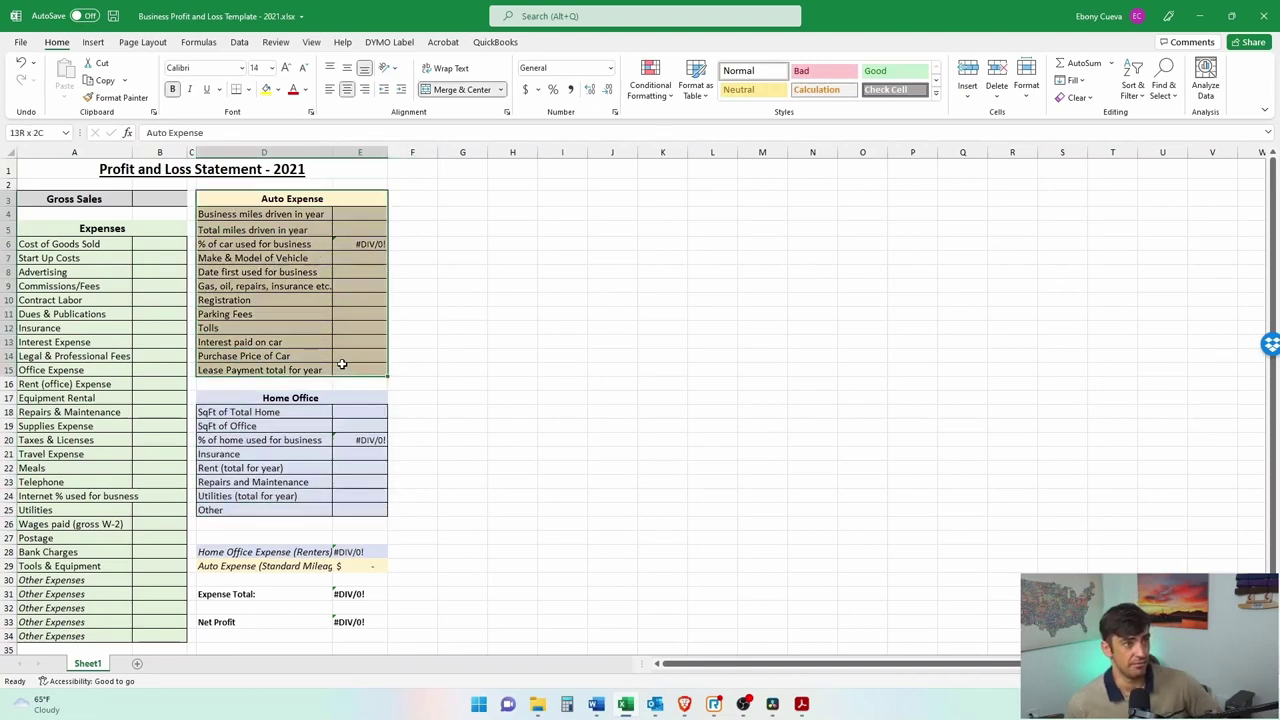
pyautogui.click(426, 310)
pyautogui.scroll(-2, 325, 557)
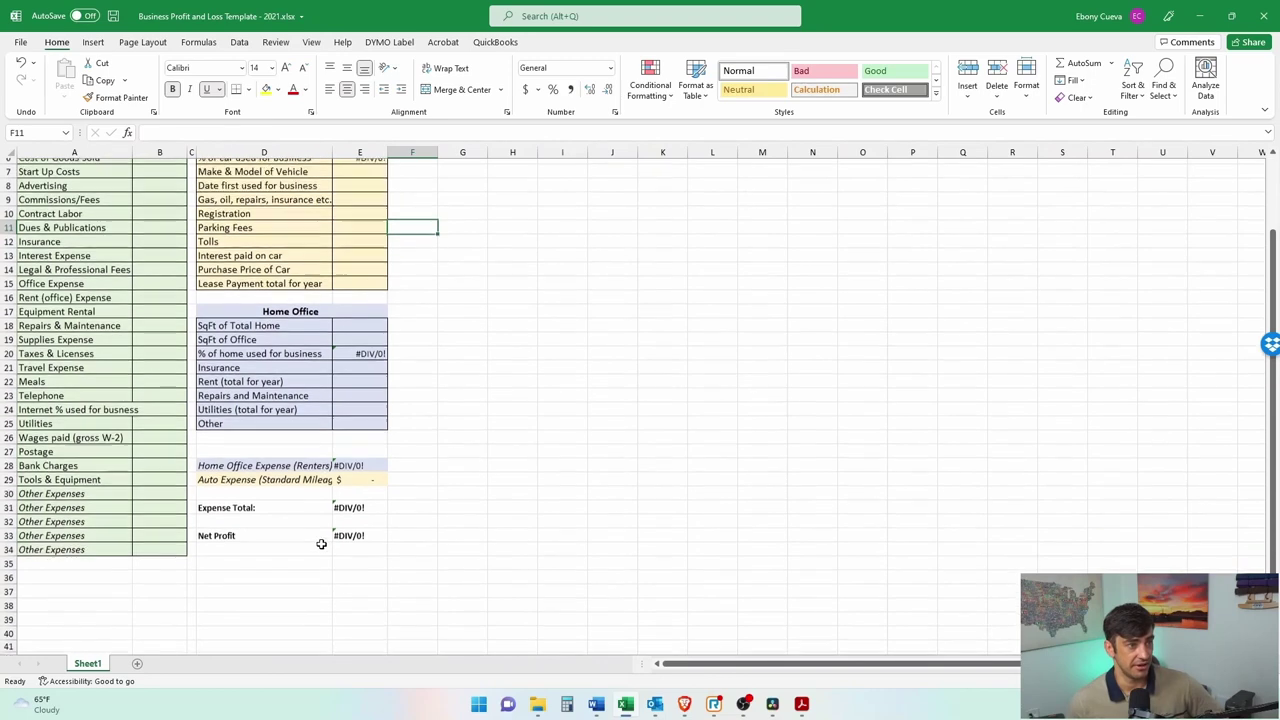
pyautogui.click(360, 530)
pyautogui.scroll(2, 532, 497)
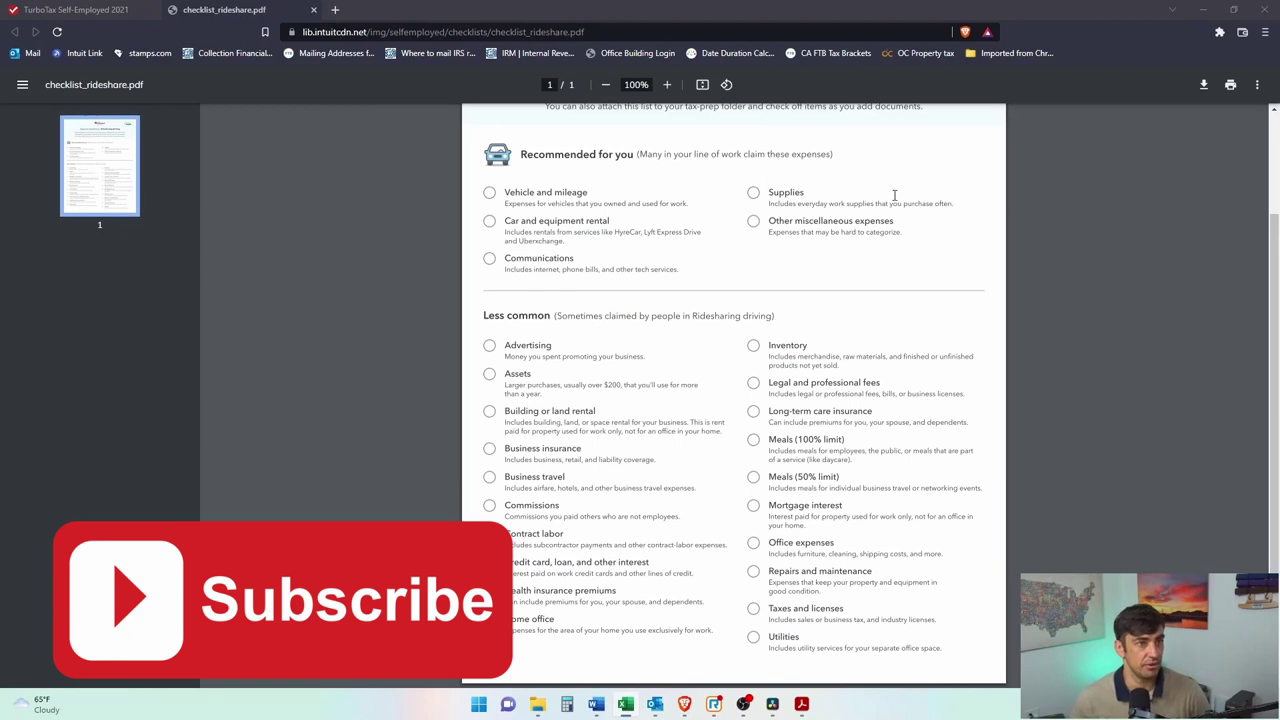
# Return to TurboTax, get started with the Rideshare driving expenses and review the recommended categories.
pyautogui.click(75, 9)
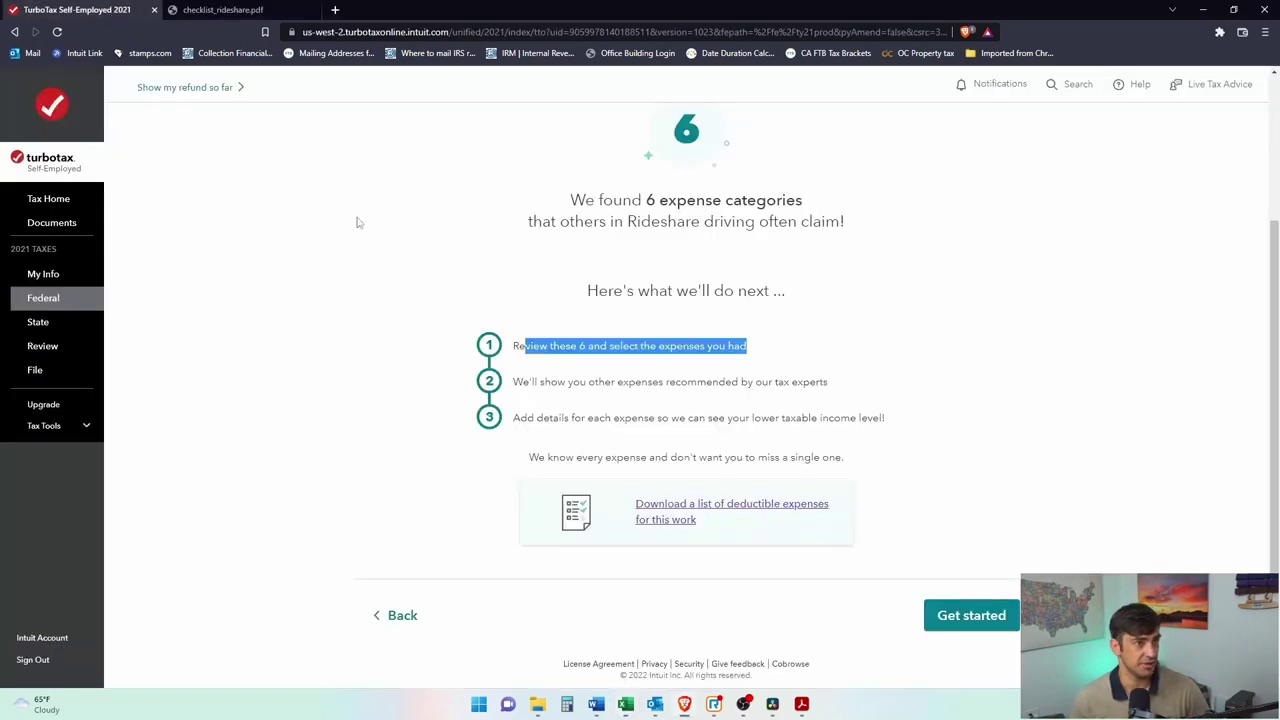
pyautogui.click(965, 613)
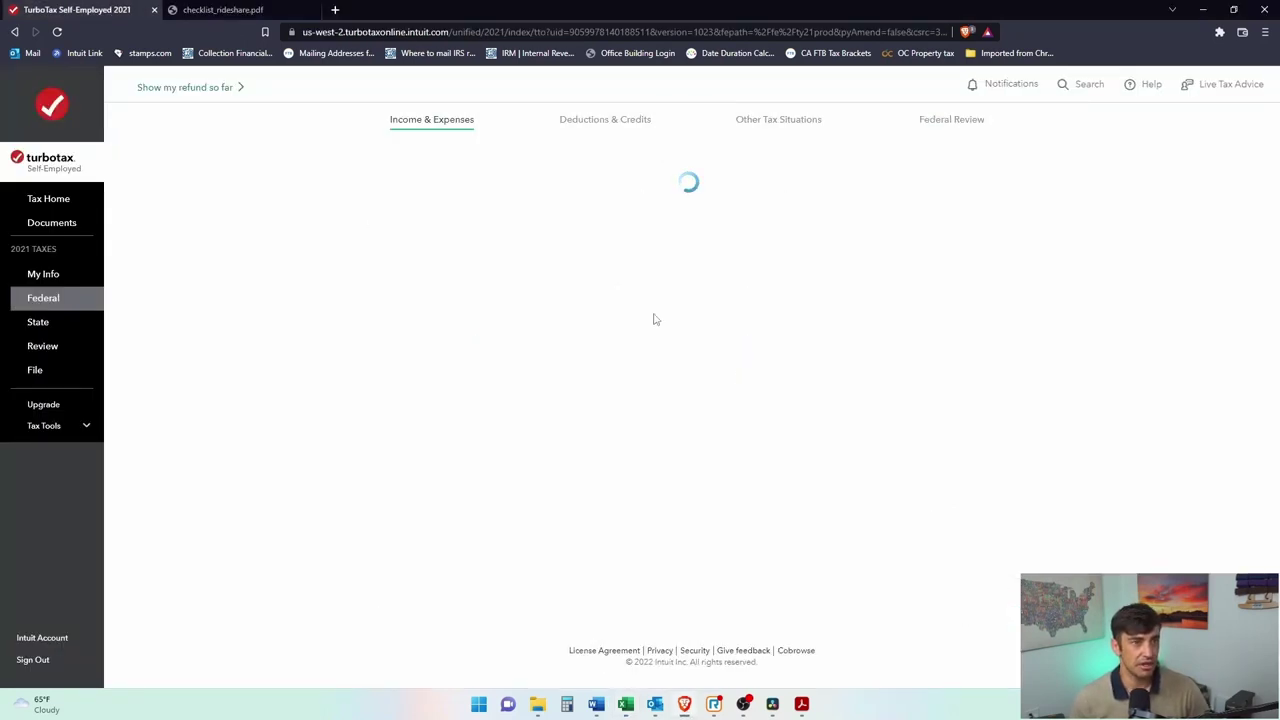
pyautogui.scroll(-3, 636, 300)
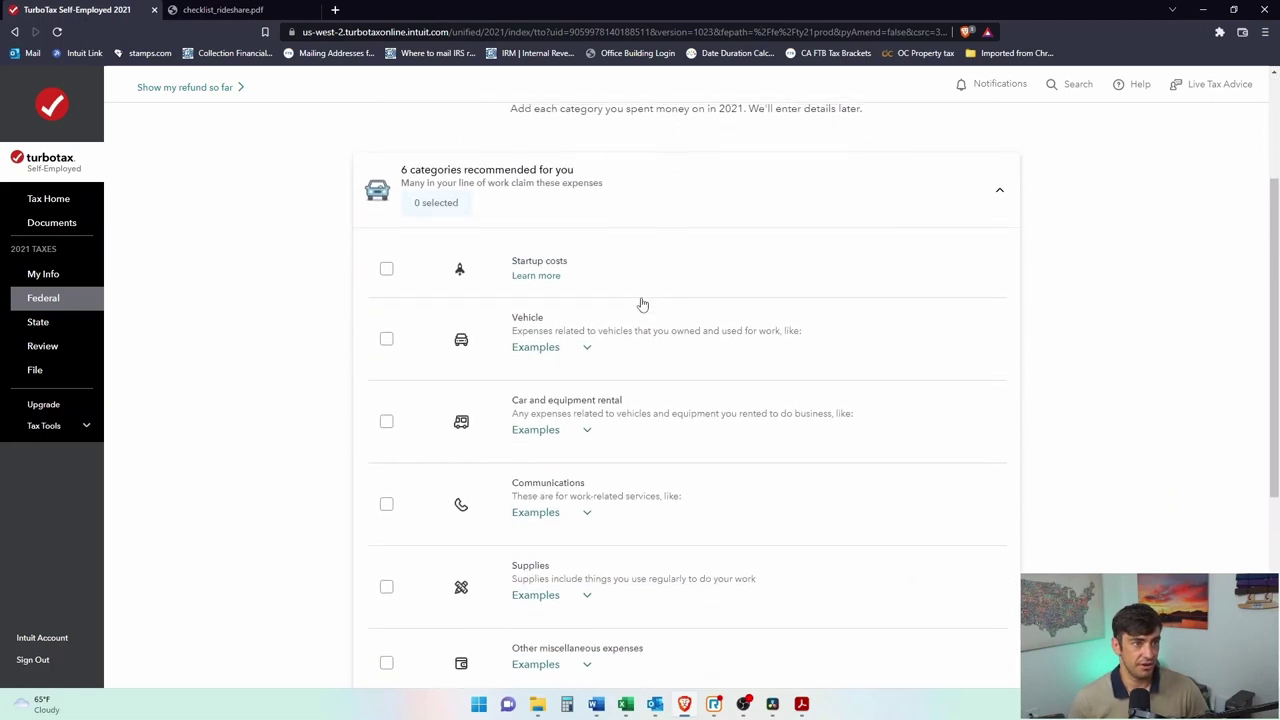
pyautogui.scroll(2, 720, 297)
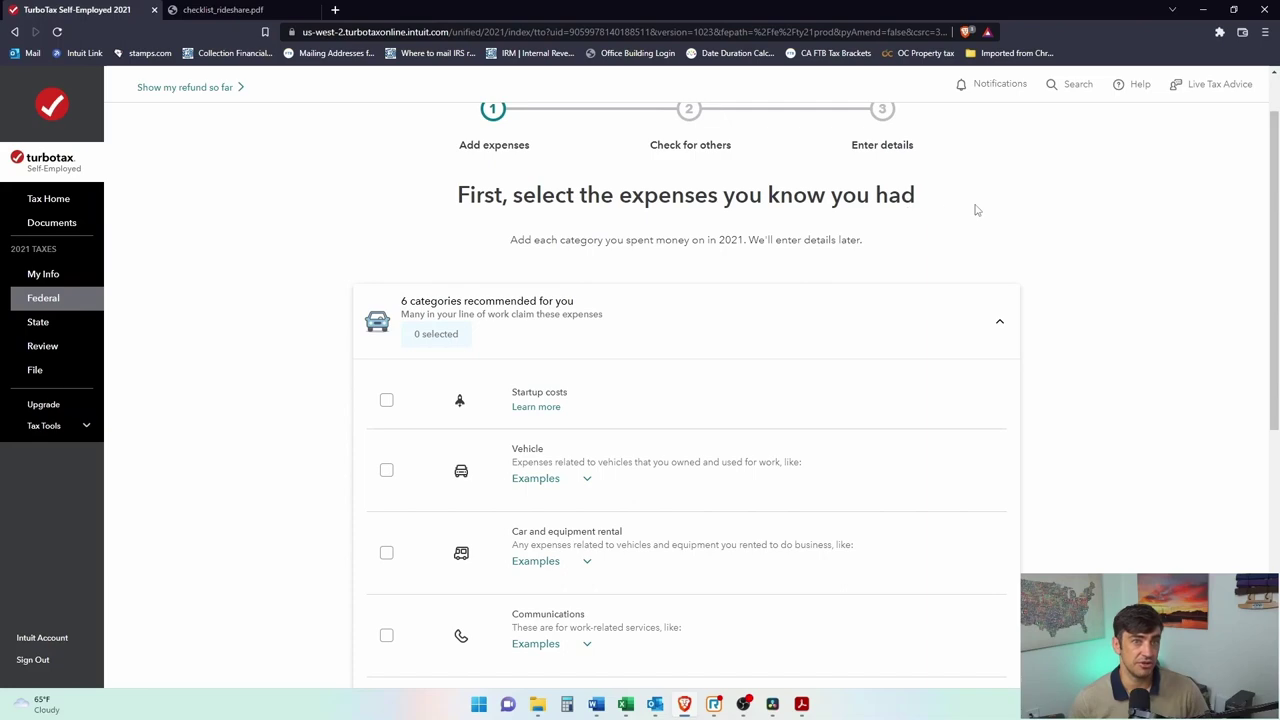
pyautogui.scroll(-1, 969, 210)
pyautogui.hotkey('alt', 'Tab')
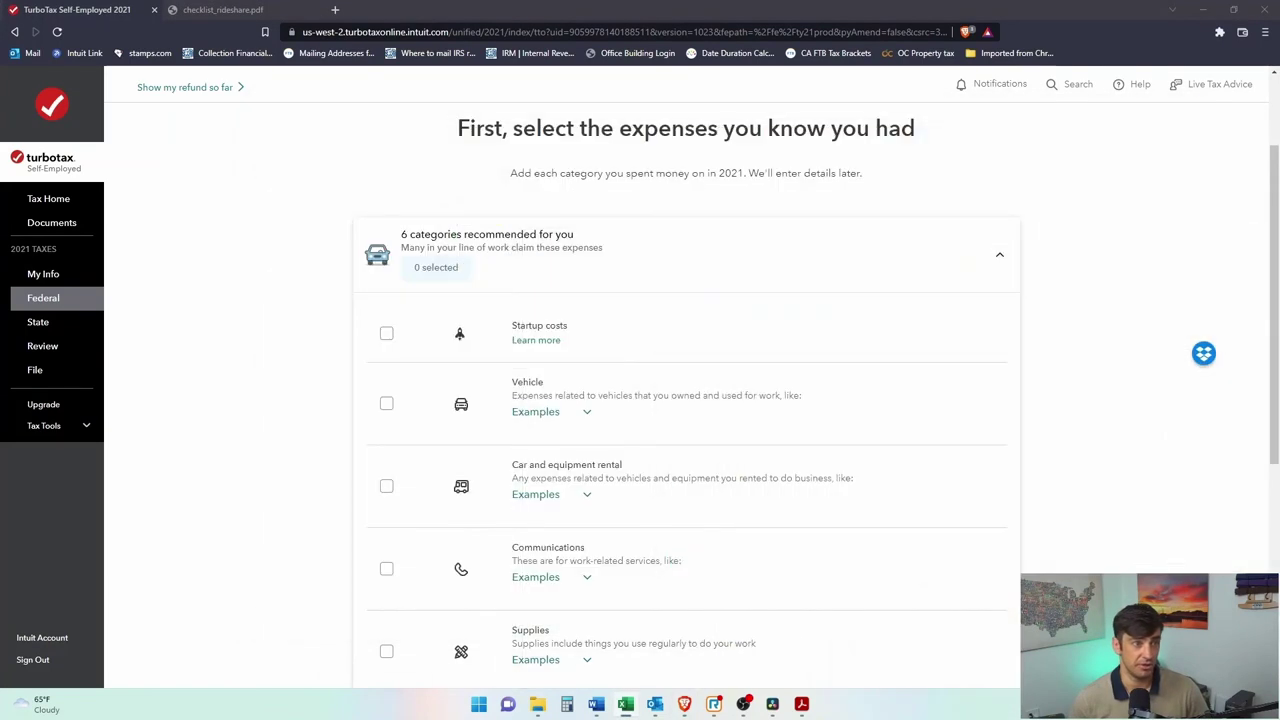
pyautogui.scroll(-2, 530, 397)
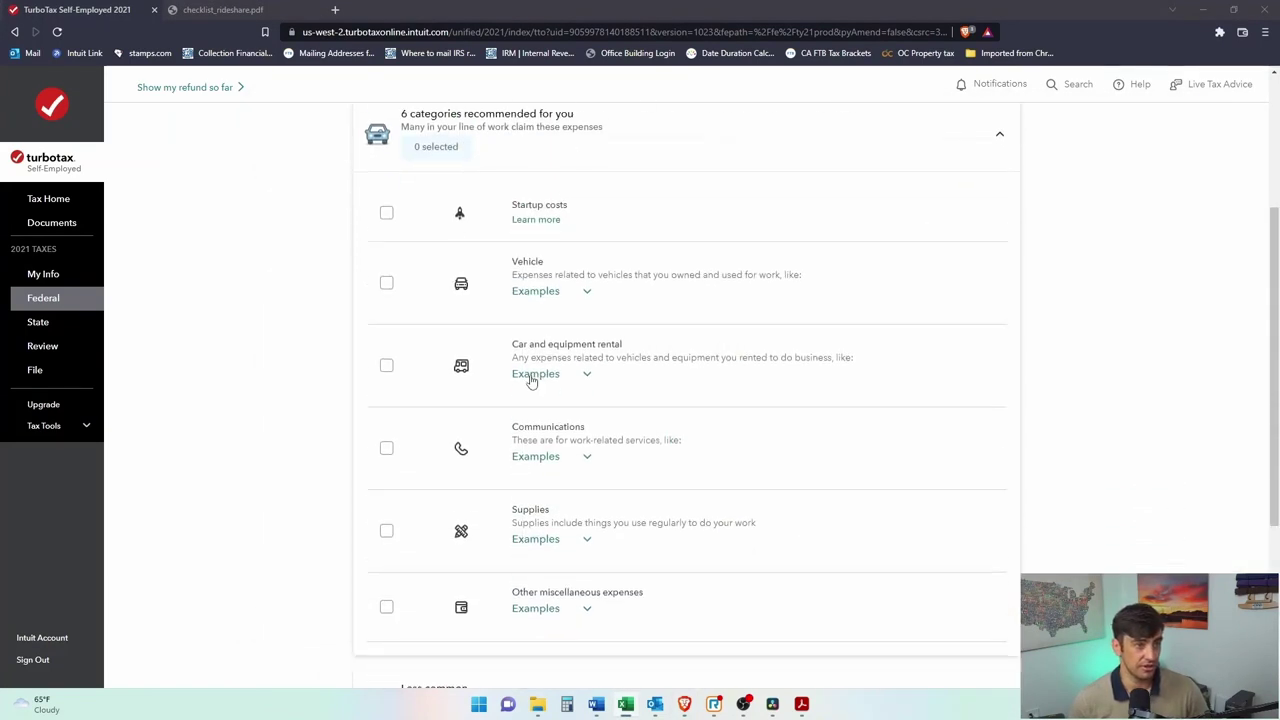
# Select Vehicle, Communications and Supplies as expense categories and show the examples for other miscellaneous expenses.
pyautogui.click(387, 272)
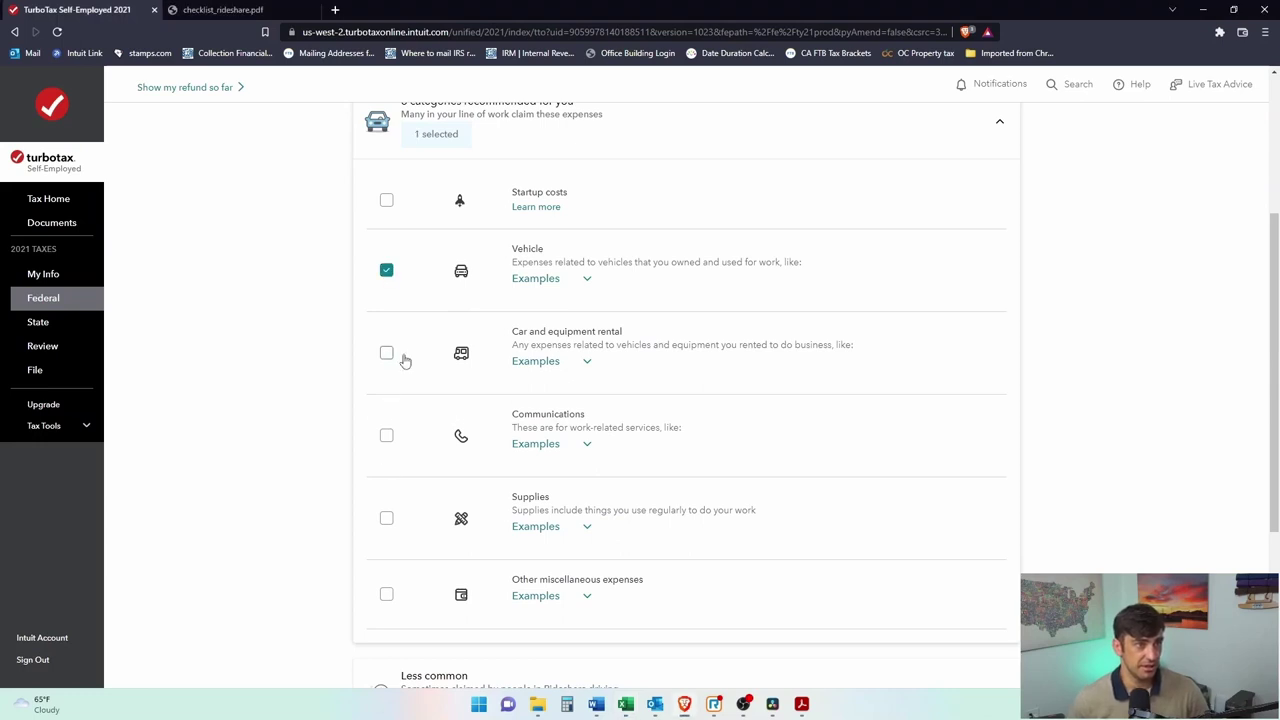
pyautogui.scroll(-1, 569, 424)
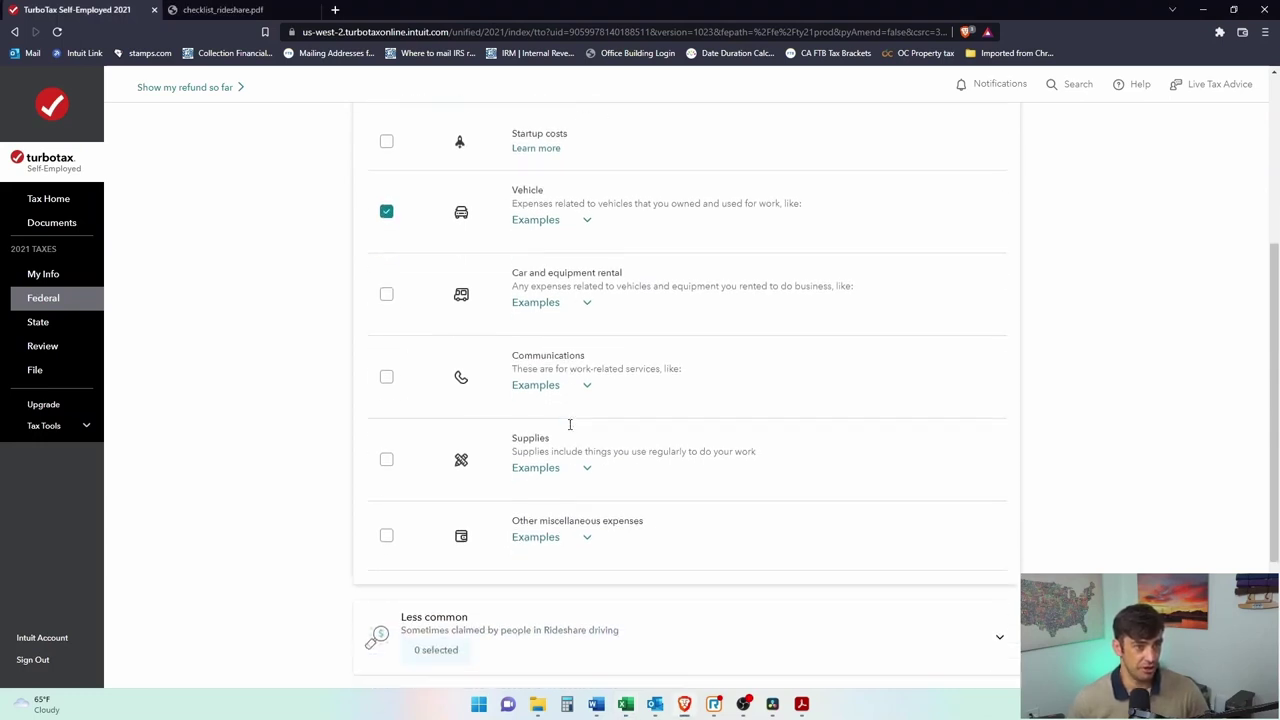
pyautogui.click(387, 369)
pyautogui.scroll(-2, 530, 418)
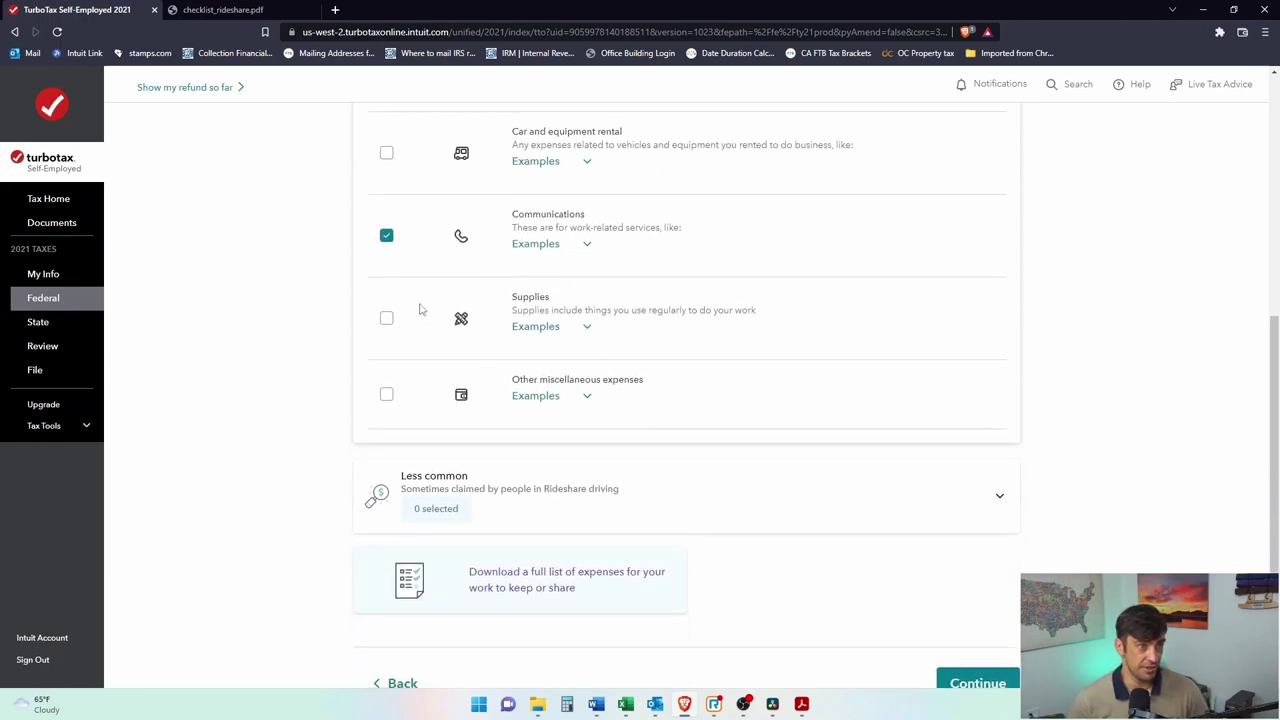
pyautogui.click(387, 318)
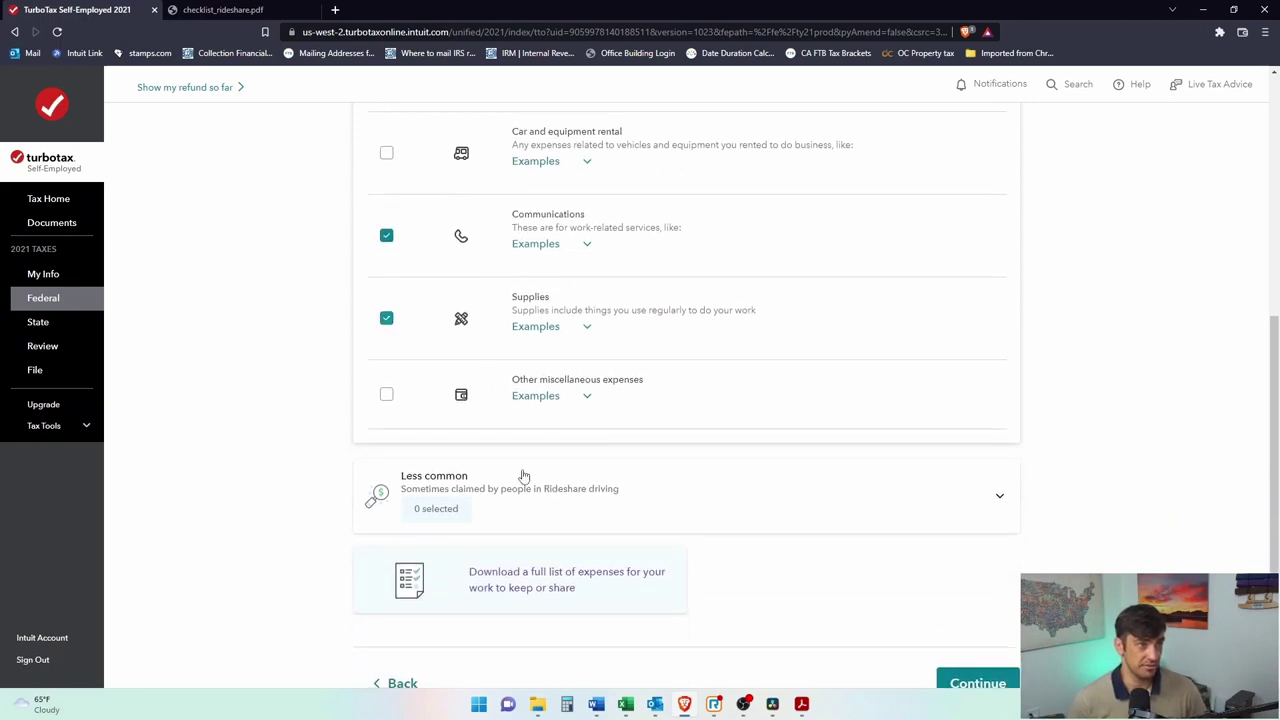
pyautogui.click(588, 399)
pyautogui.click(387, 491)
pyautogui.moveTo(627, 476); pyautogui.dragTo(563, 474)
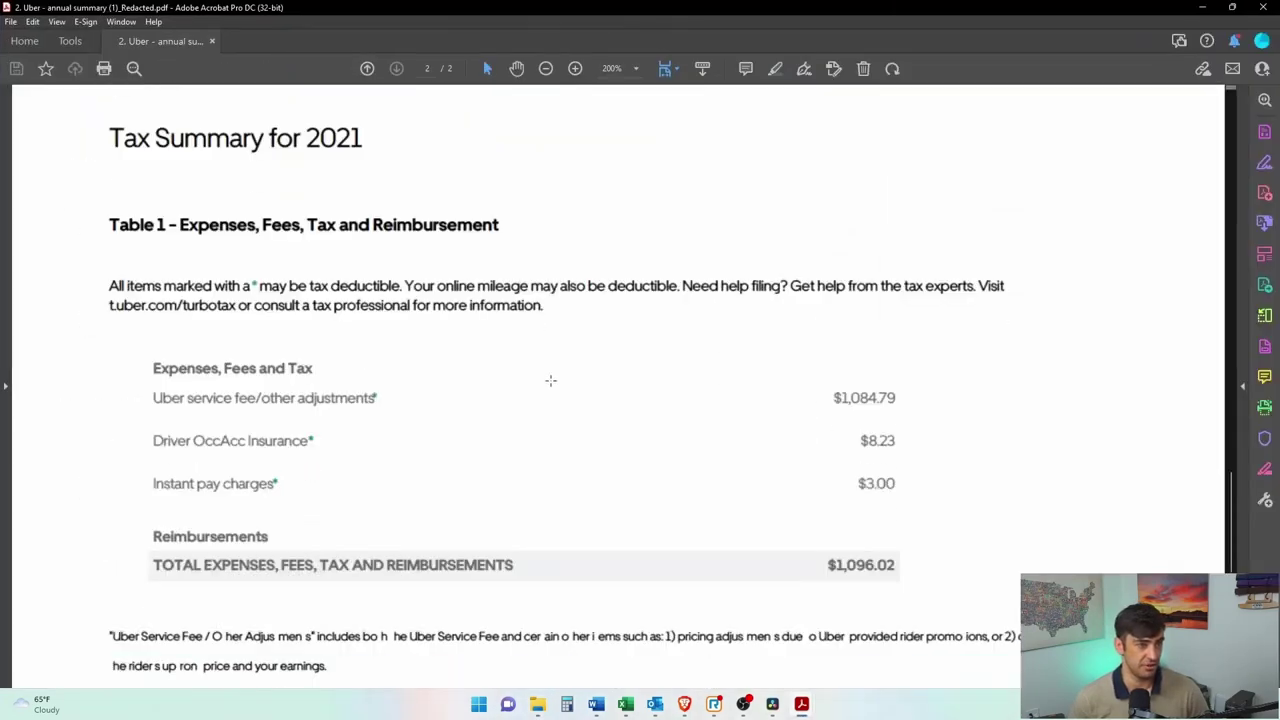
# Examine the driving totals, gross payment, and expenses, fees and tax amounts in the Uber annual summary PDF.
pyautogui.scroll(5, 557, 376)
pyautogui.scroll(-1, 560, 375)
pyautogui.scroll(10, 566, 371)
pyautogui.scroll(-3, 406, 357)
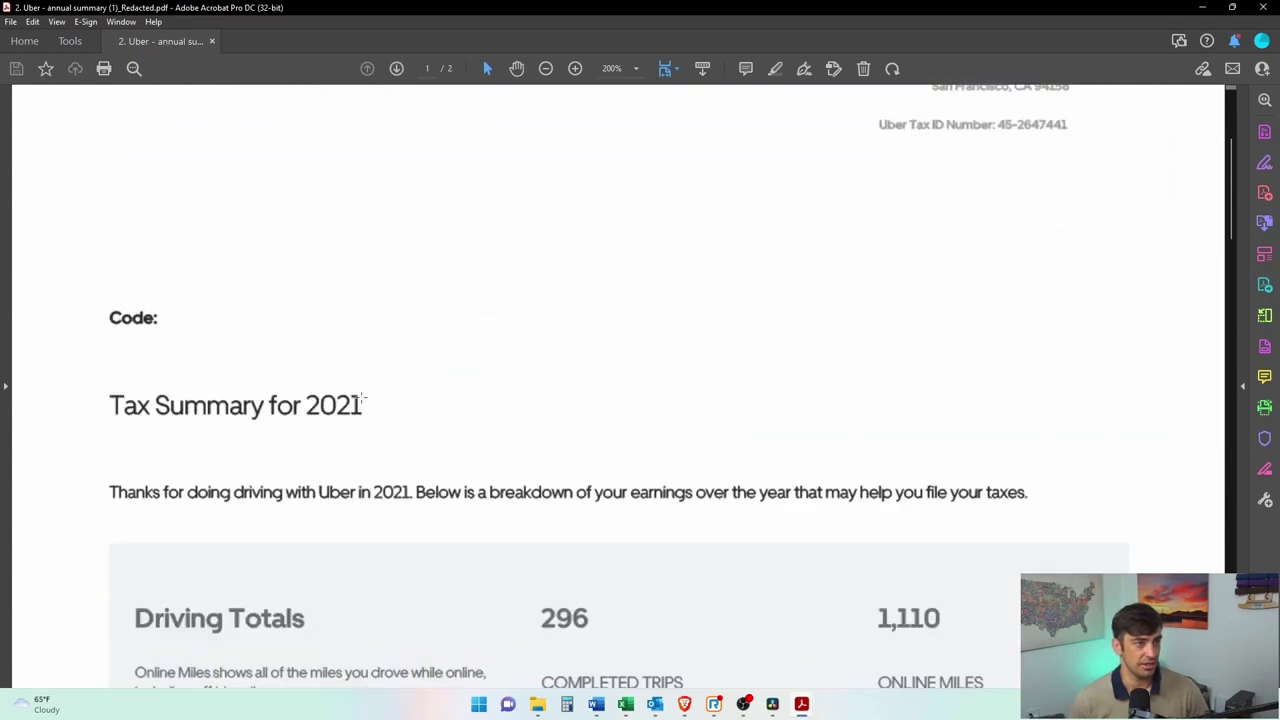
pyautogui.scroll(2, 766, 339)
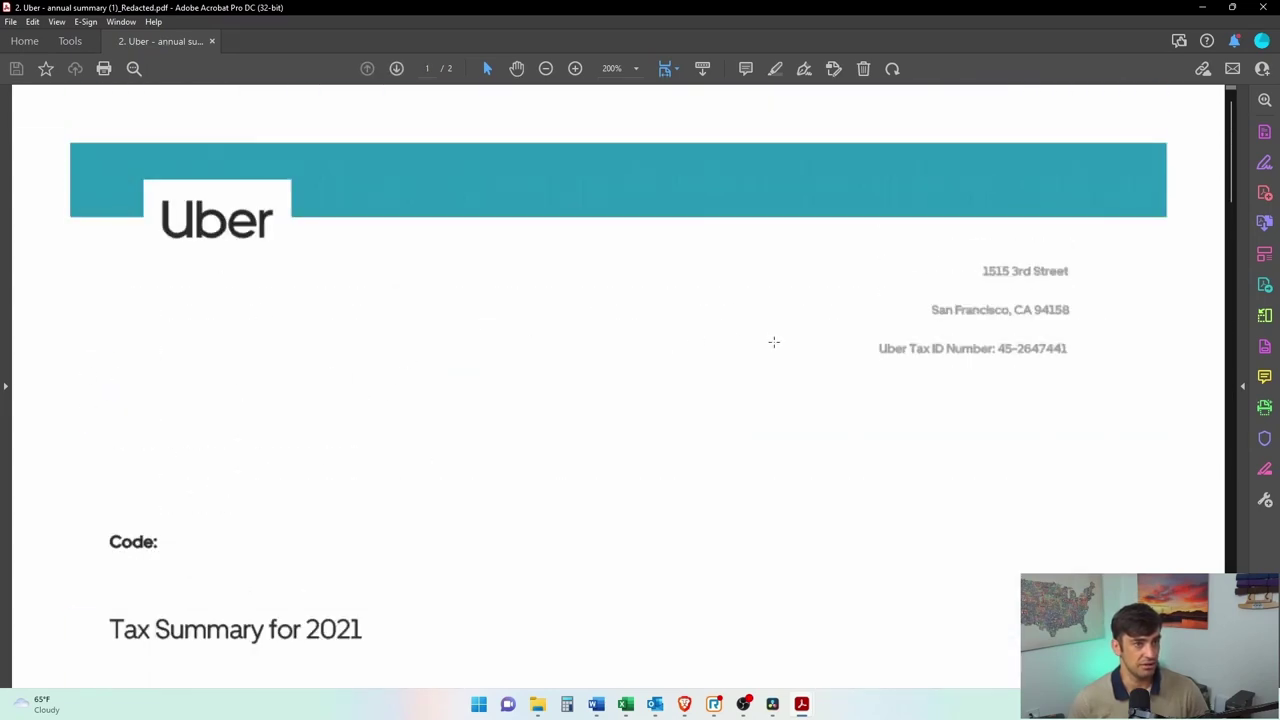
pyautogui.scroll(-4, 771, 343)
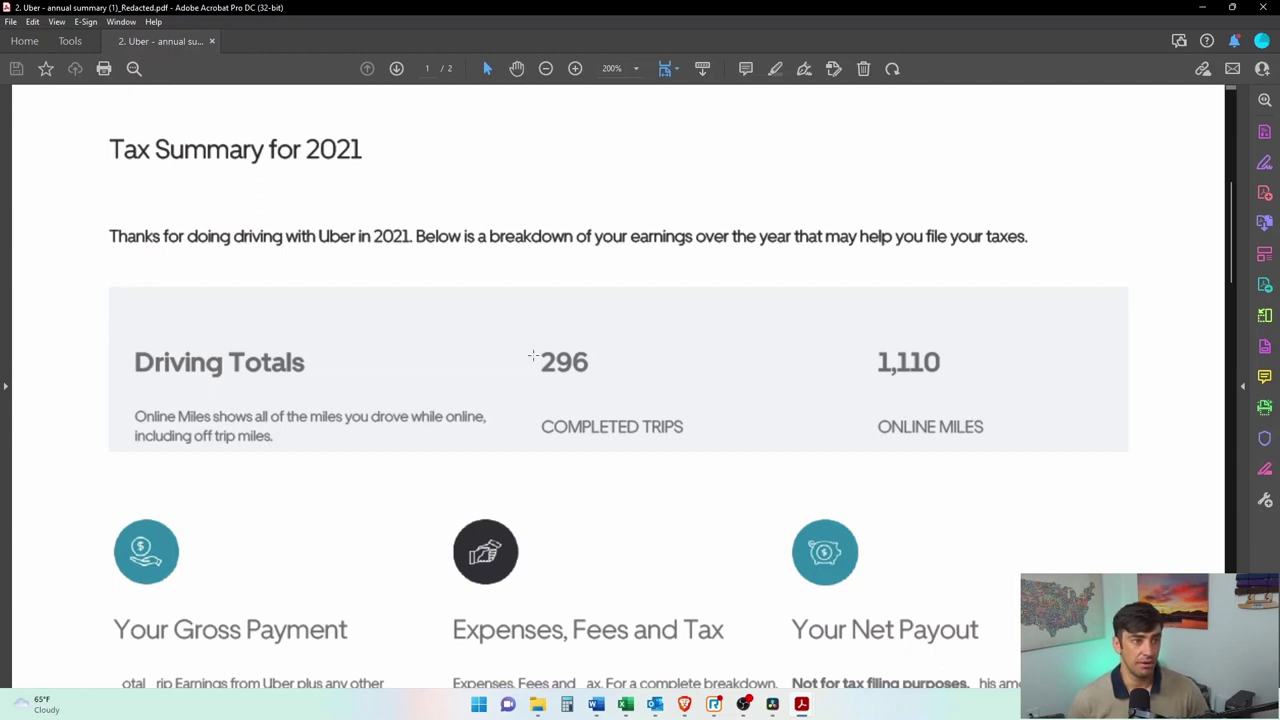
pyautogui.scroll(-5, 516, 450)
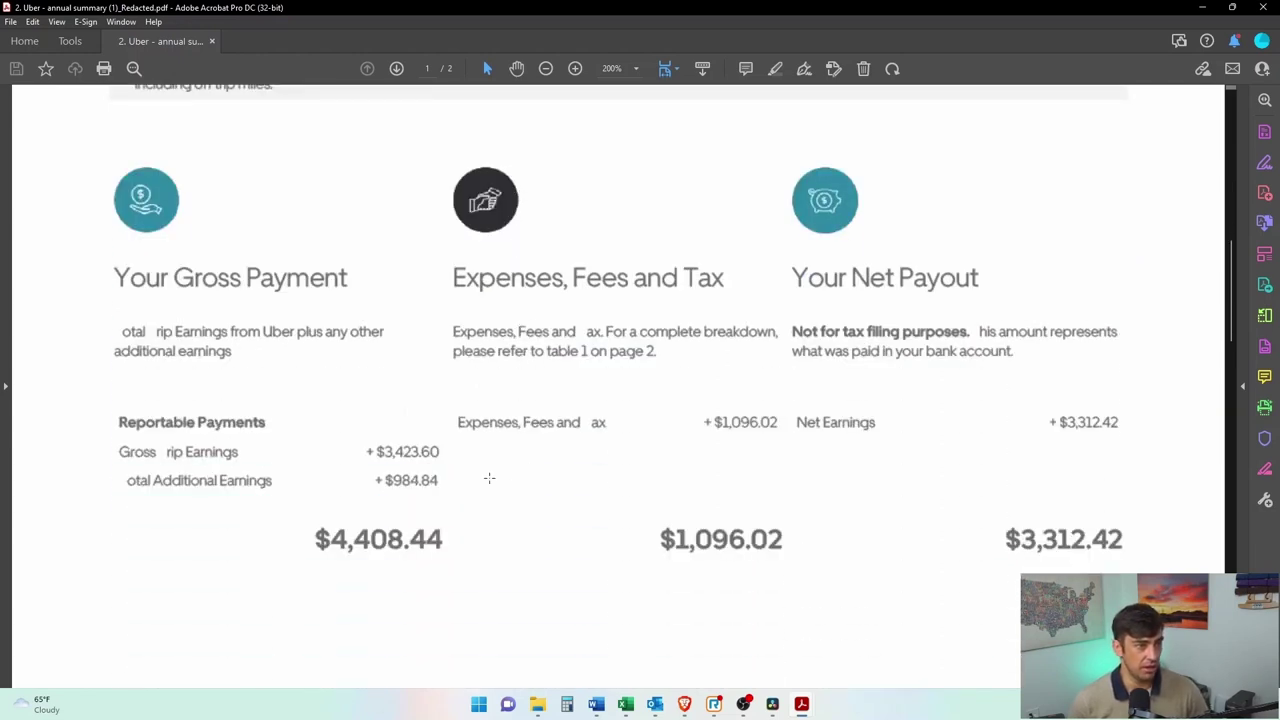
pyautogui.moveTo(437, 433); pyautogui.dragTo(361, 472)
pyautogui.hotkey('ctrl', 'a')
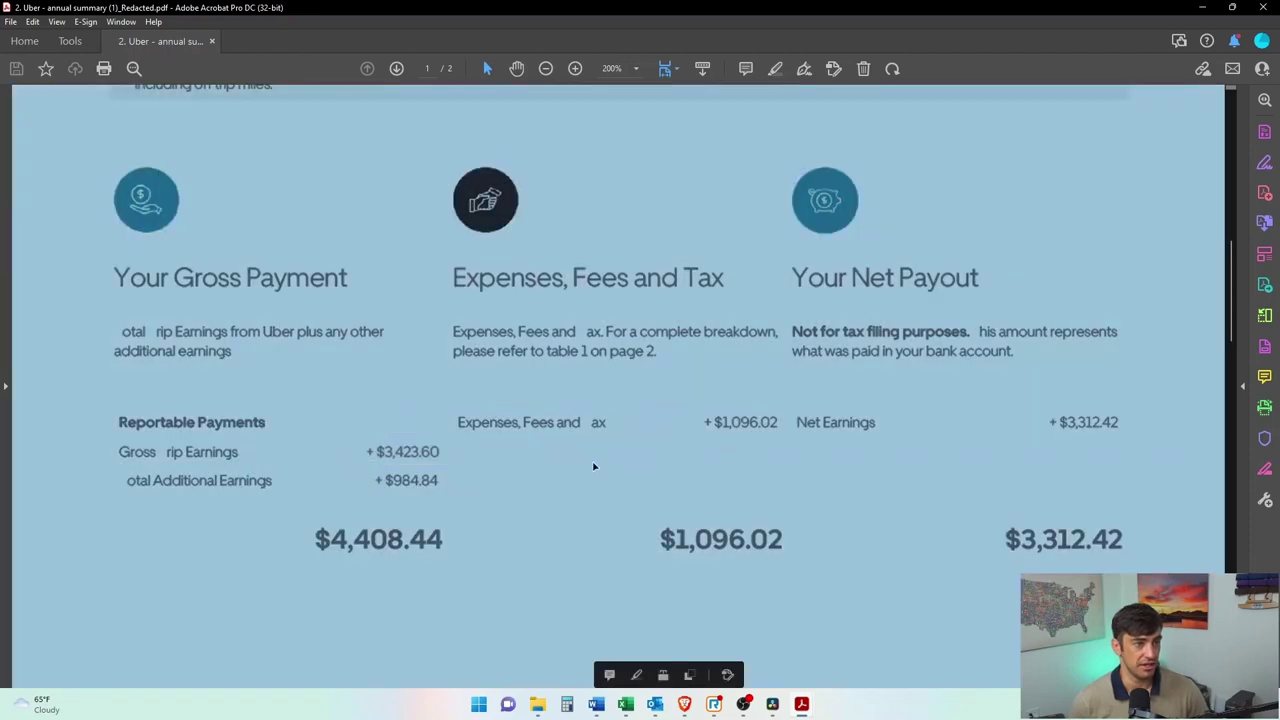
# Bring up the Uber 1099-K and 1099-NEC PDFs beside the annual summary and compare their income amounts with its reportable payments.
pyautogui.click(461, 482)
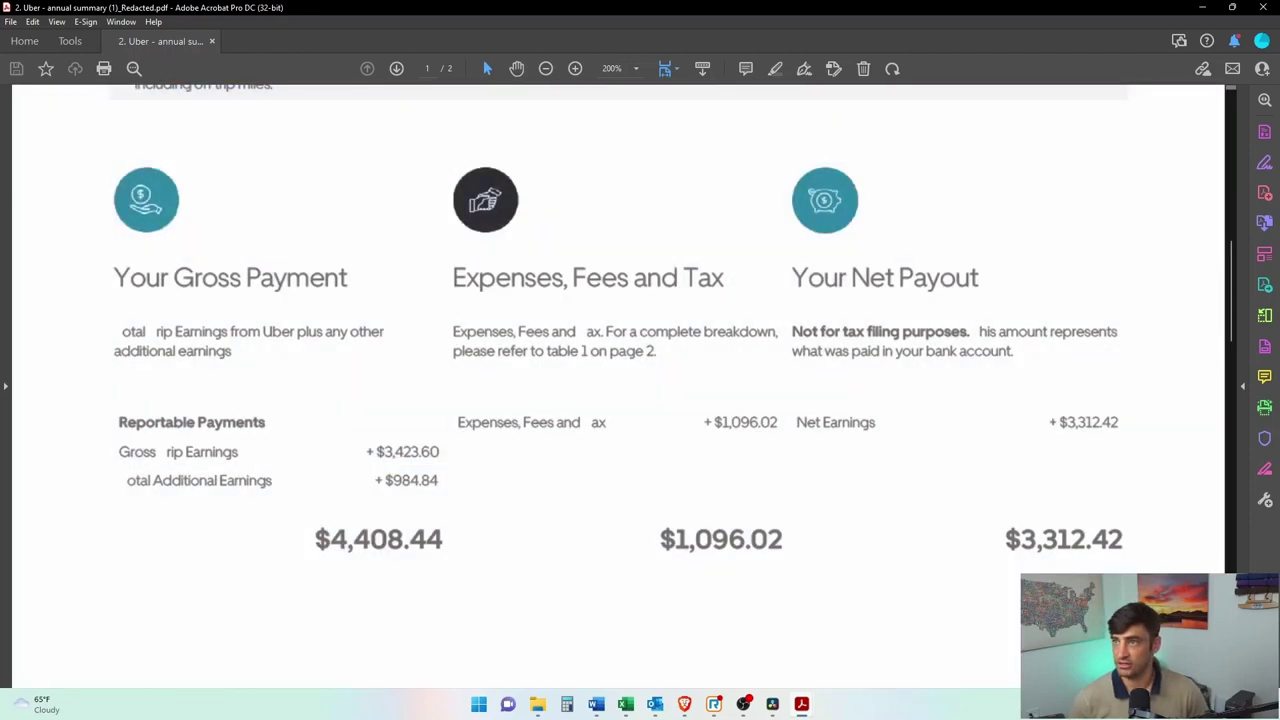
pyautogui.hotkey('alt', 'Tab')
pyautogui.moveTo(994, 365); pyautogui.dragTo(964, 367)
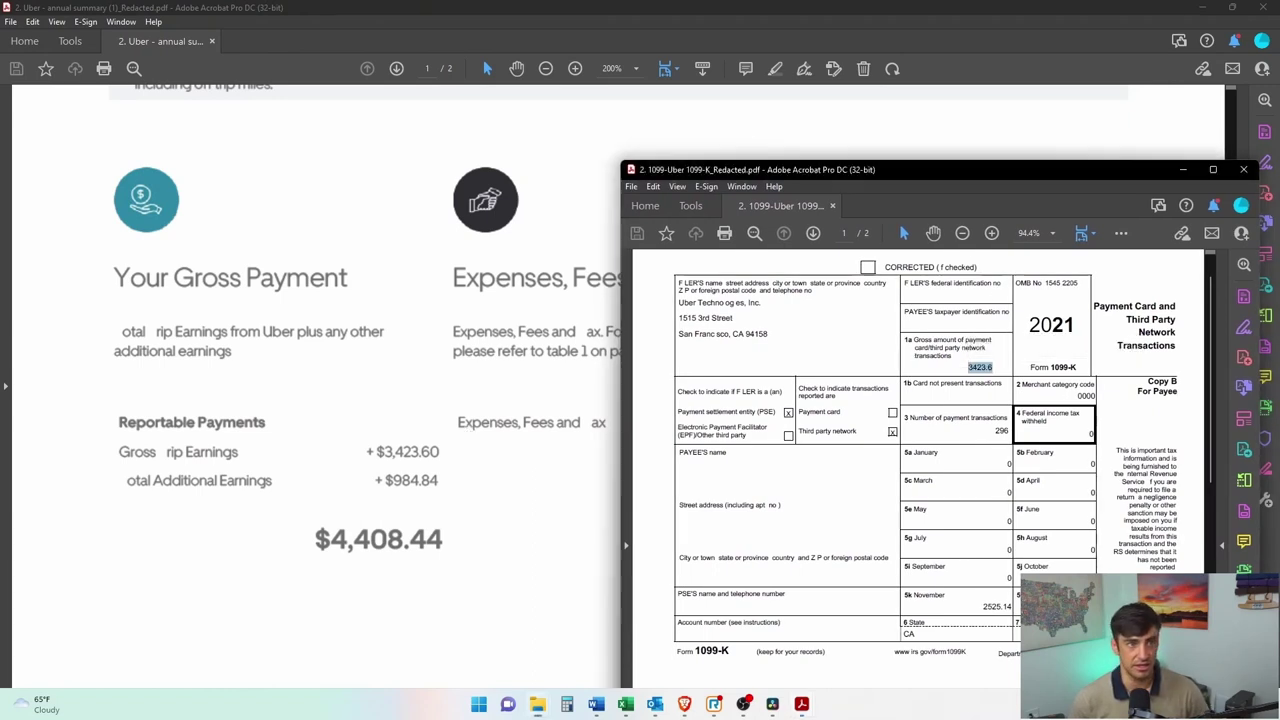
pyautogui.hotkey('alt', 'Tab')
pyautogui.moveTo(648, 125); pyautogui.dragTo(939, 77)
pyautogui.scroll(-2, 1034, 464)
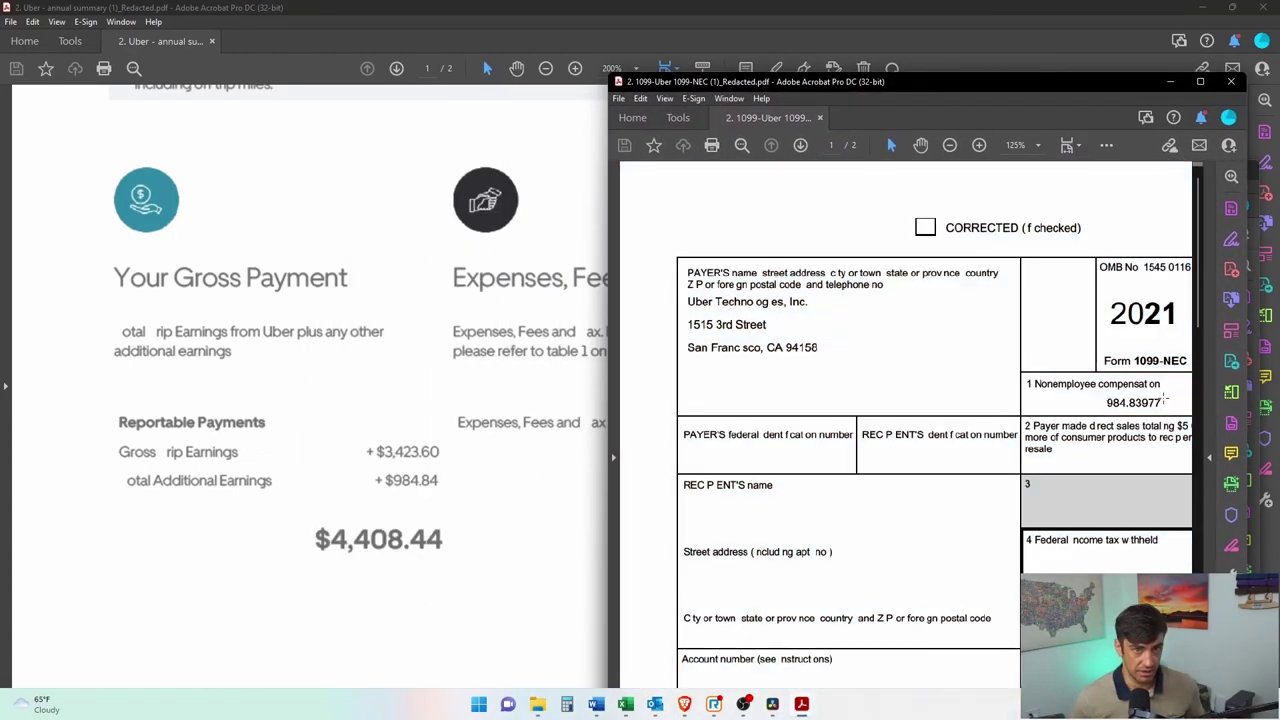
pyautogui.moveTo(1160, 402); pyautogui.dragTo(1088, 403)
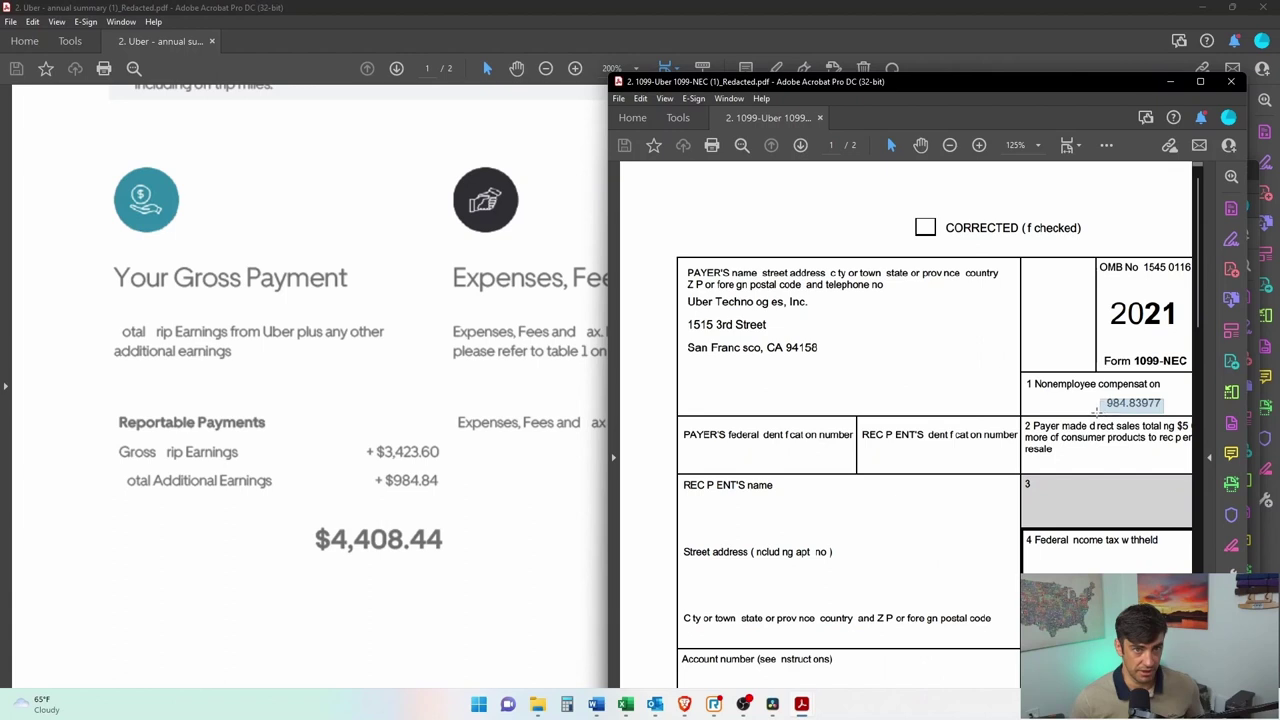
# Examine the gross trip earnings, additional earnings, gross payment total and expenses, fees and tax total in the annual summary.
pyautogui.moveTo(363, 443); pyautogui.dragTo(468, 498)
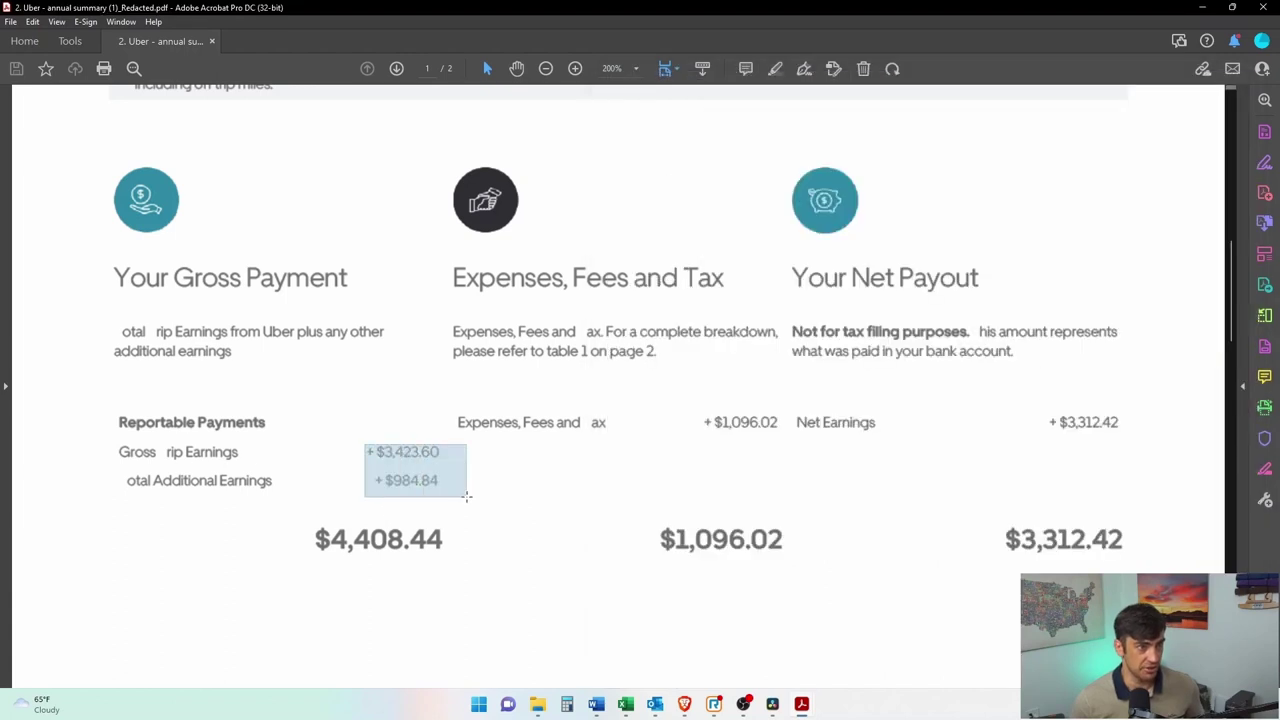
pyautogui.moveTo(316, 532); pyautogui.dragTo(432, 570)
pyautogui.click(663, 487)
pyautogui.click(688, 517)
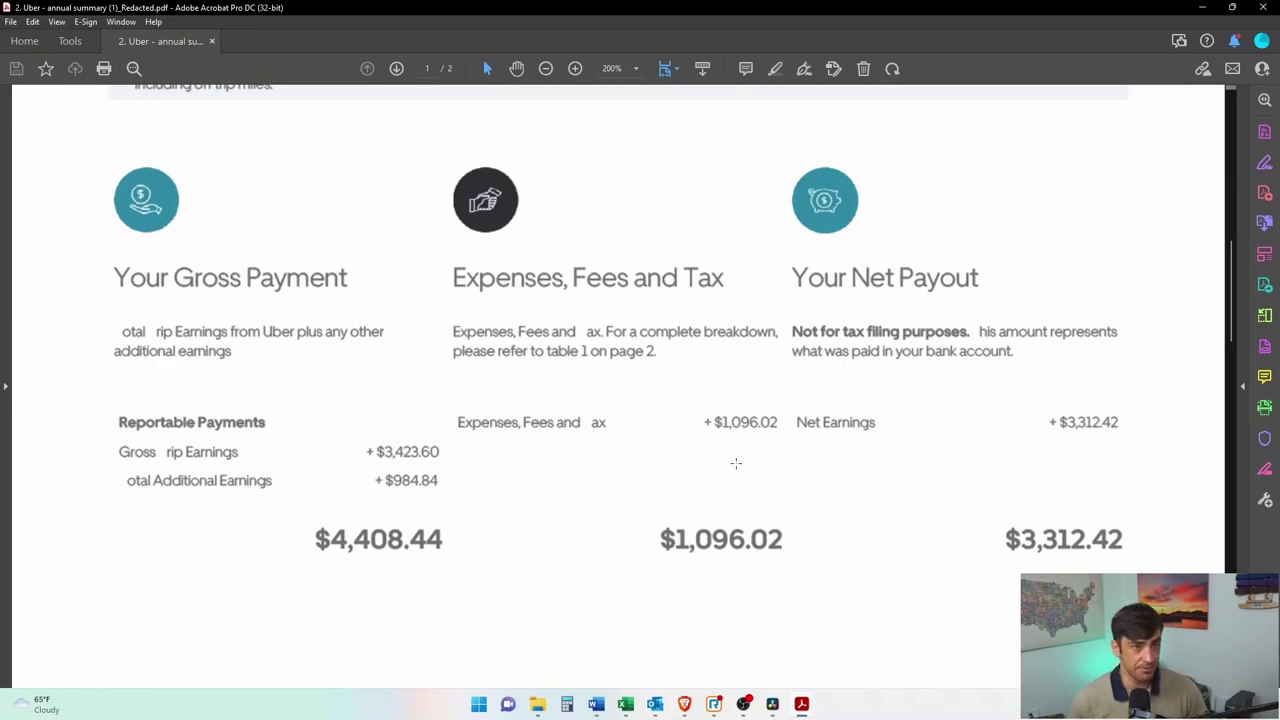
pyautogui.moveTo(650, 511); pyautogui.dragTo(796, 566)
# Return to TurboTax, review the Uber service fees example under other miscellaneous expenses, and expand the Less common categories.
pyautogui.click(1202, 7)
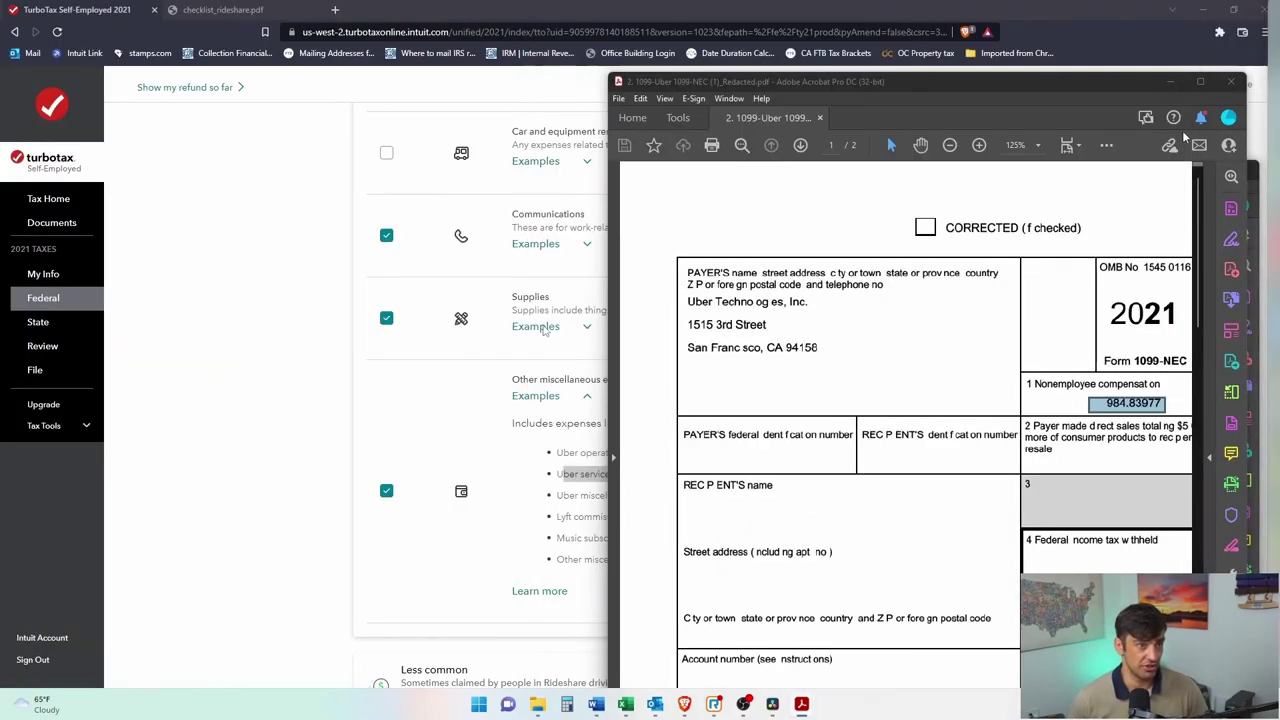
pyautogui.click(275, 533)
pyautogui.moveTo(633, 482); pyautogui.dragTo(557, 475)
pyautogui.scroll(-3, 749, 383)
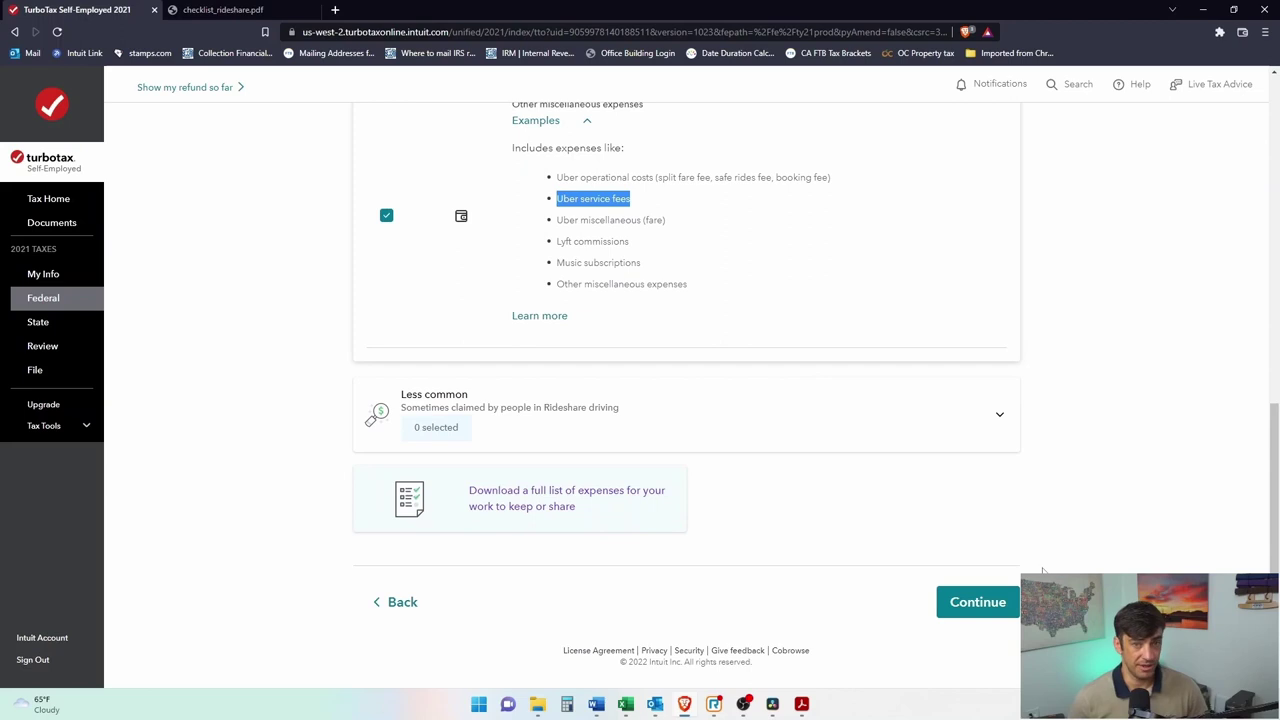
pyautogui.scroll(2, 1004, 571)
pyautogui.scroll(-2, 994, 569)
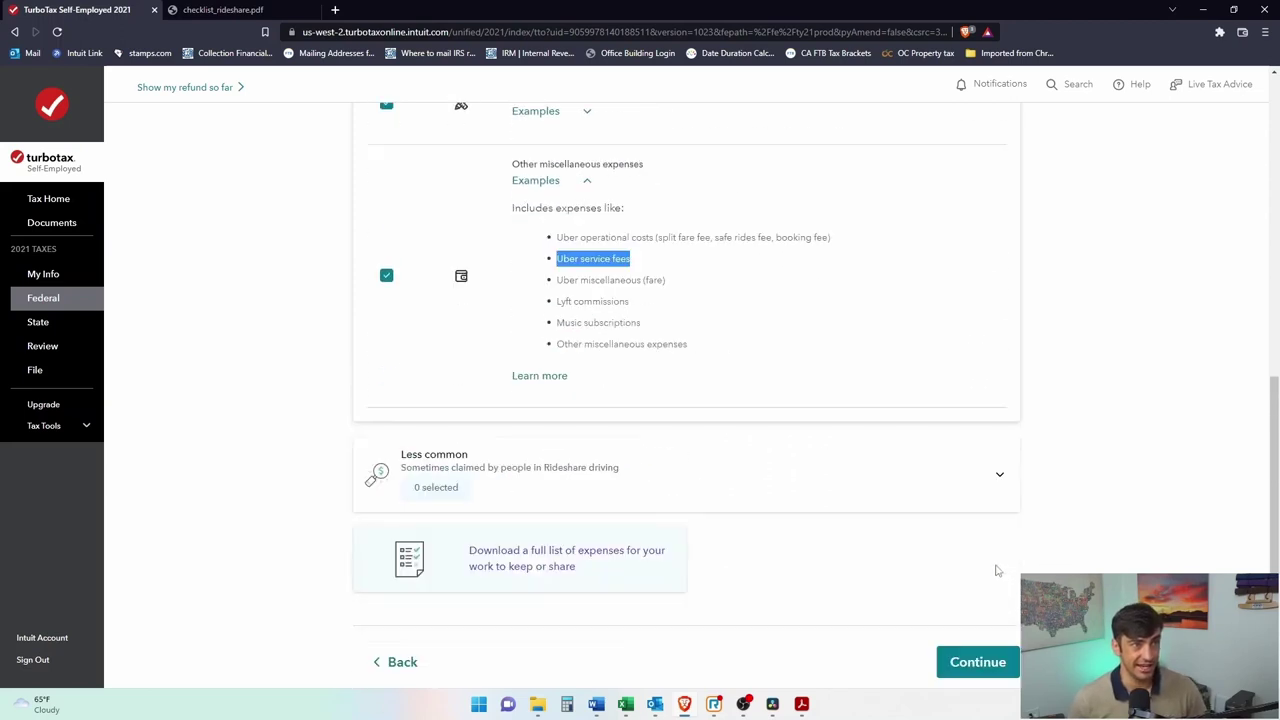
pyautogui.click(968, 418)
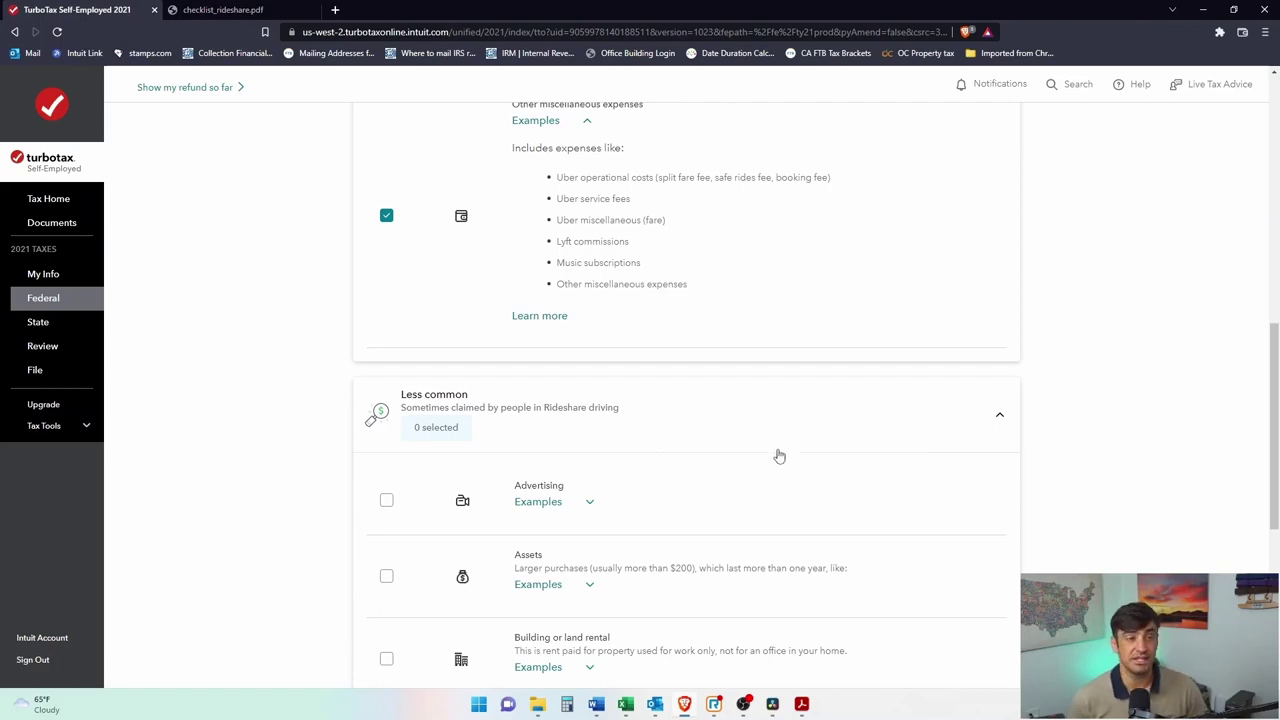
# Page through the Less common expense categories up to page 4 and return to the first page.
pyautogui.scroll(10, 777, 454)
pyautogui.scroll(-10, 729, 440)
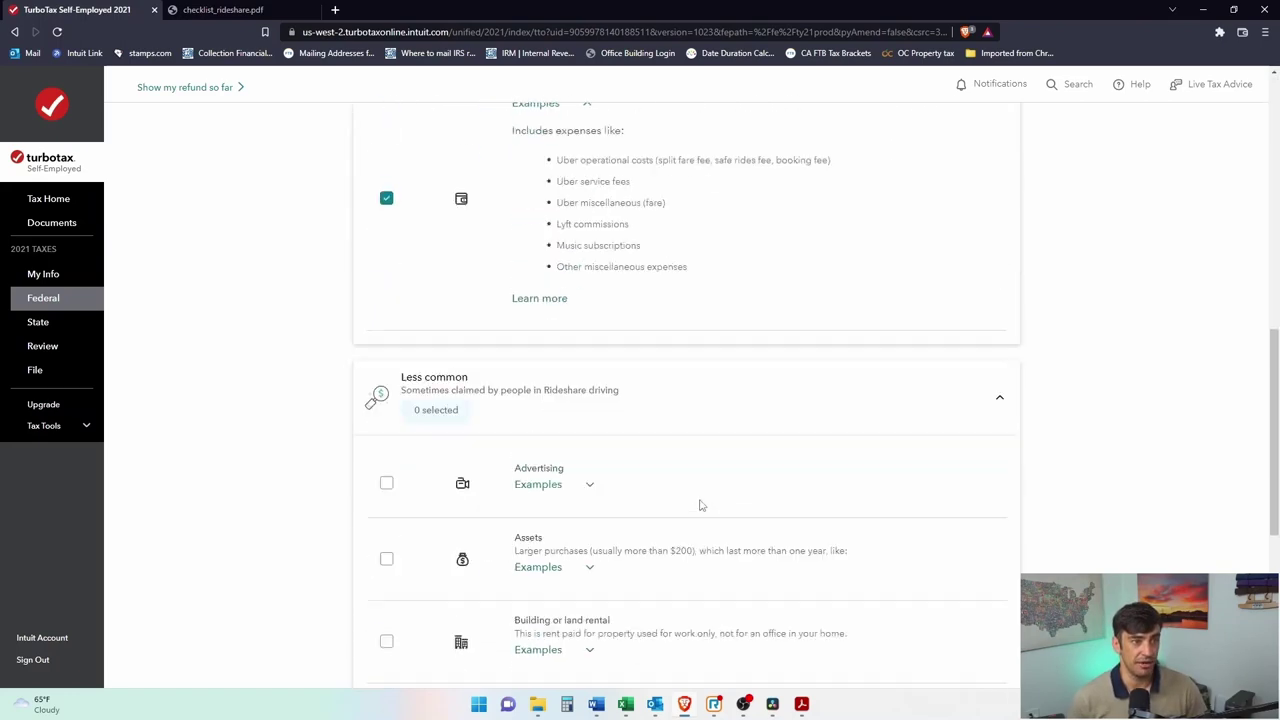
pyautogui.scroll(-3, 760, 280)
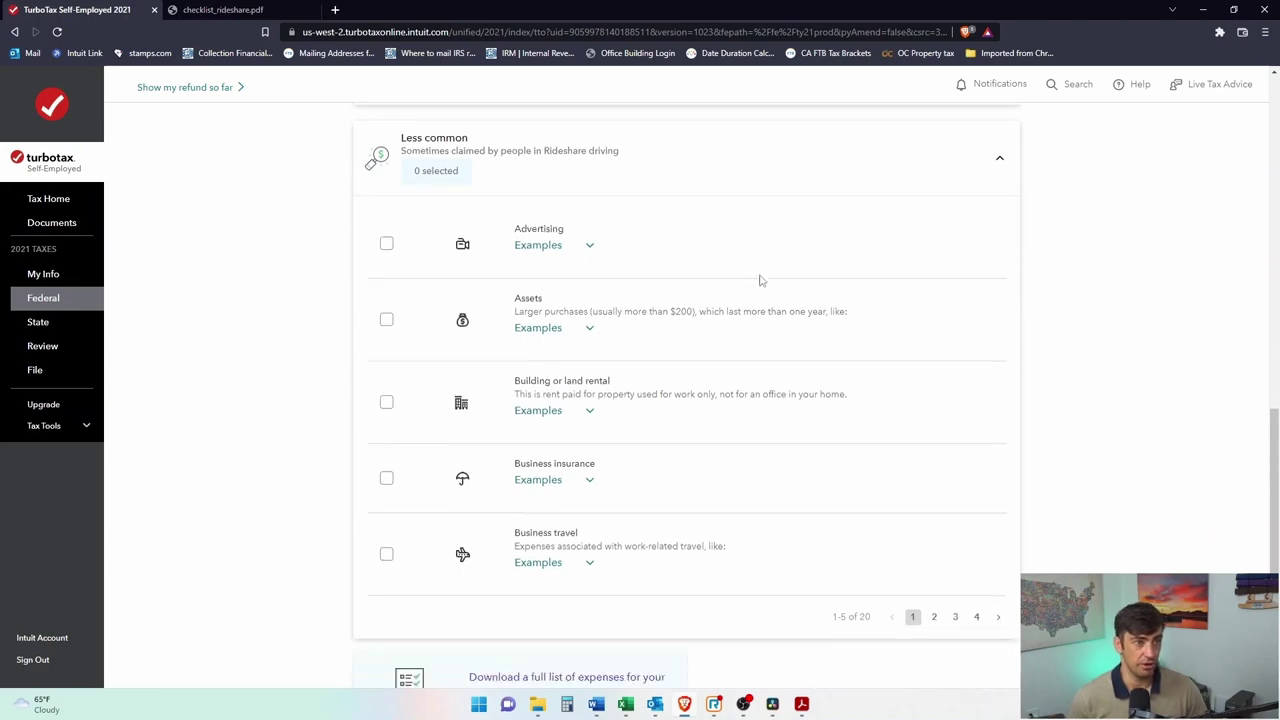
pyautogui.click(936, 432)
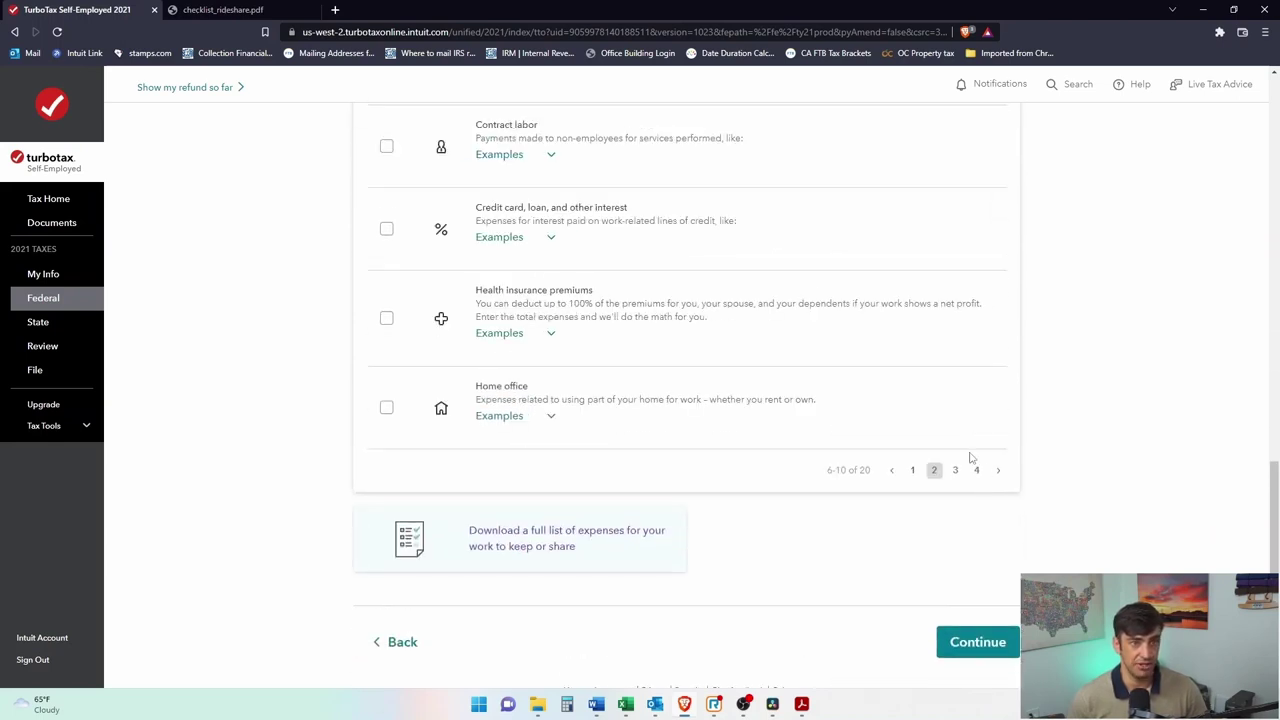
pyautogui.click(957, 470)
pyautogui.click(977, 456)
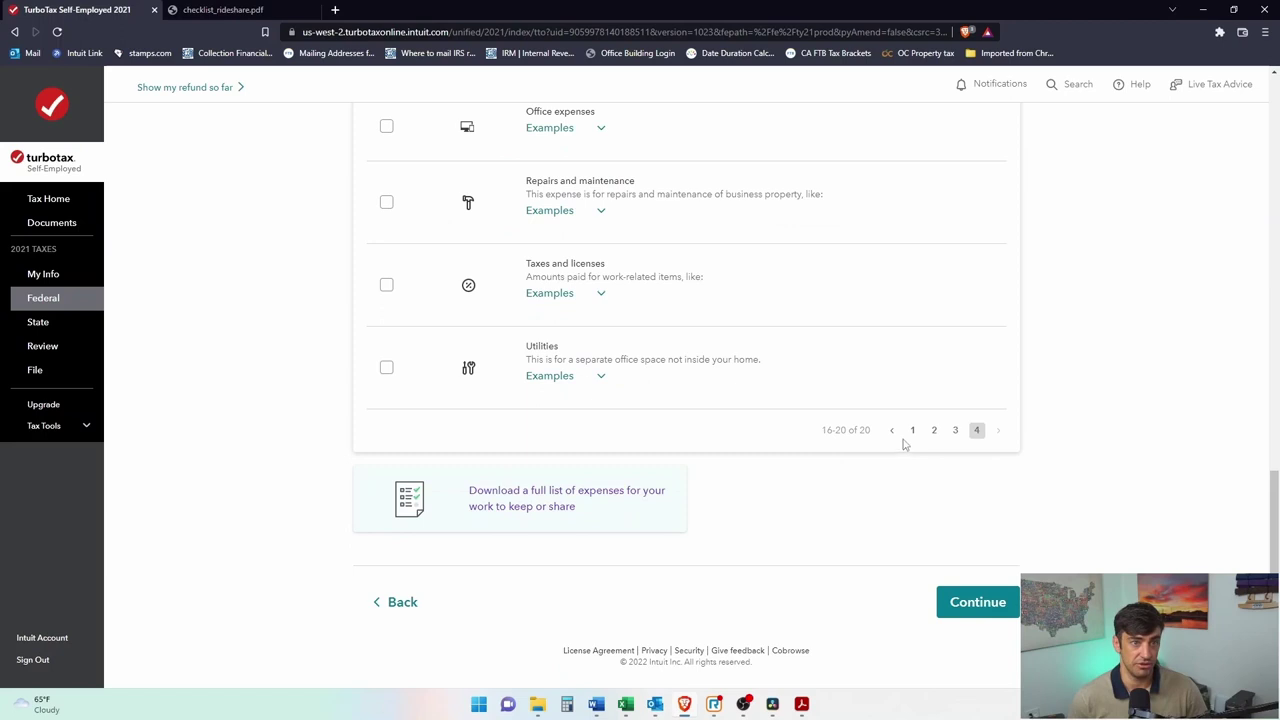
pyautogui.scroll(4, 917, 443)
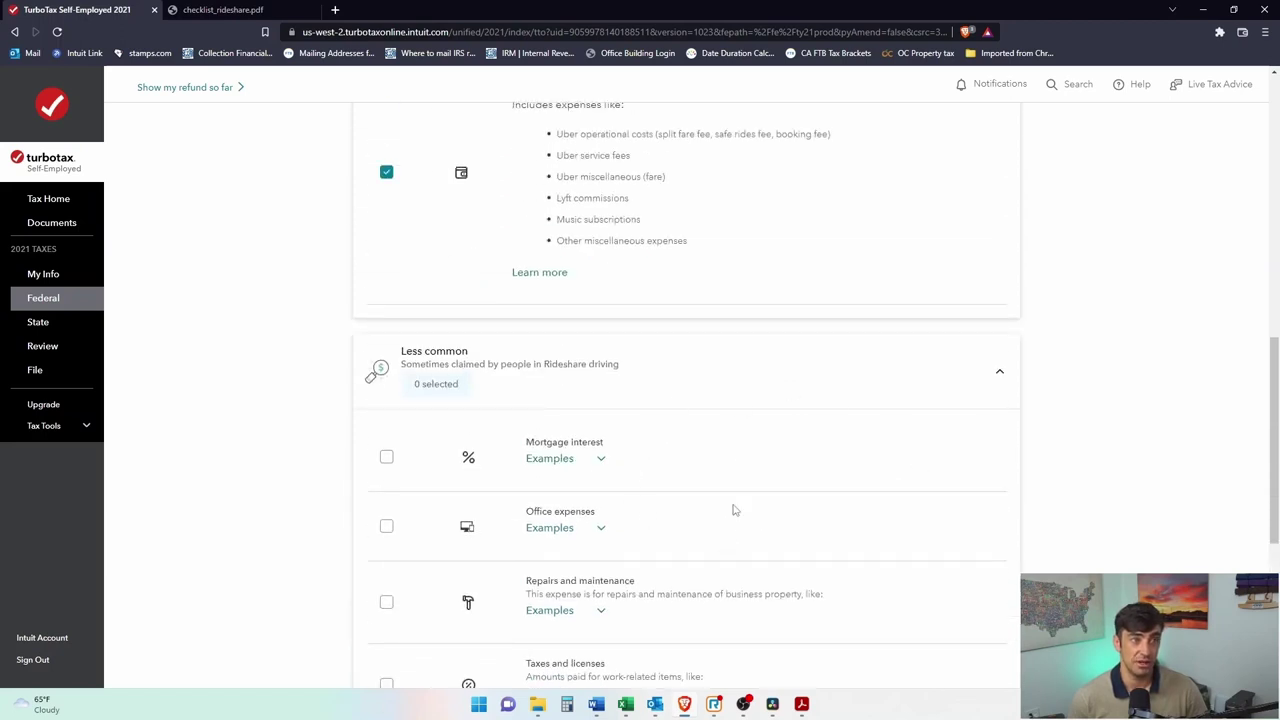
pyautogui.scroll(-3, 720, 500)
pyautogui.click(912, 563)
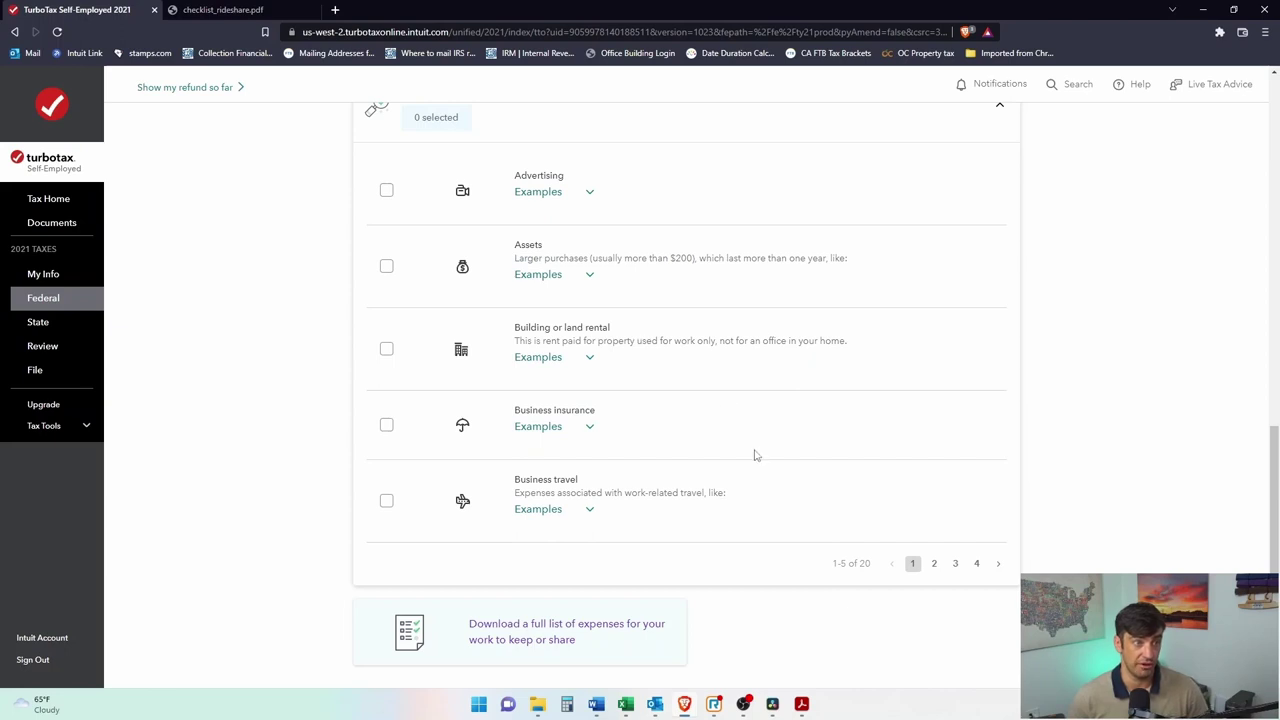
# Recheck the recommended category selections and read the Assets description on the first page of Less common categories.
pyautogui.scroll(2, 755, 455)
pyautogui.scroll(3, 652, 424)
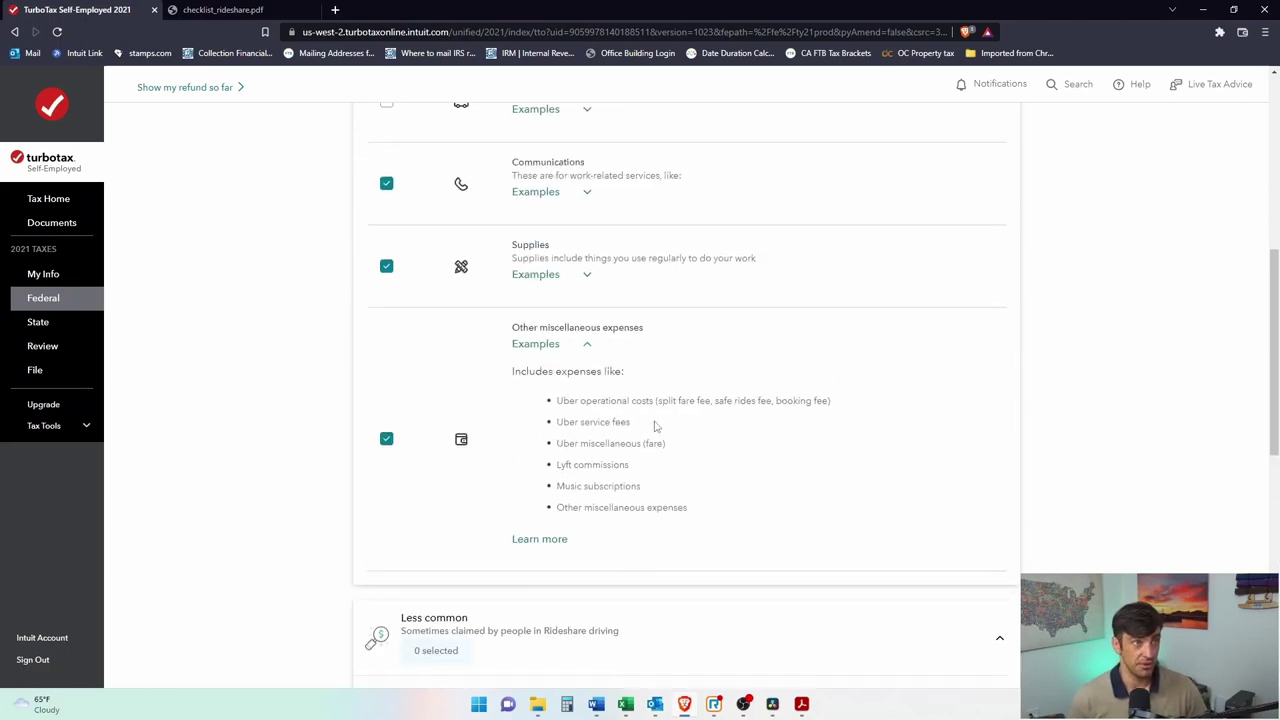
pyautogui.scroll(3, 657, 427)
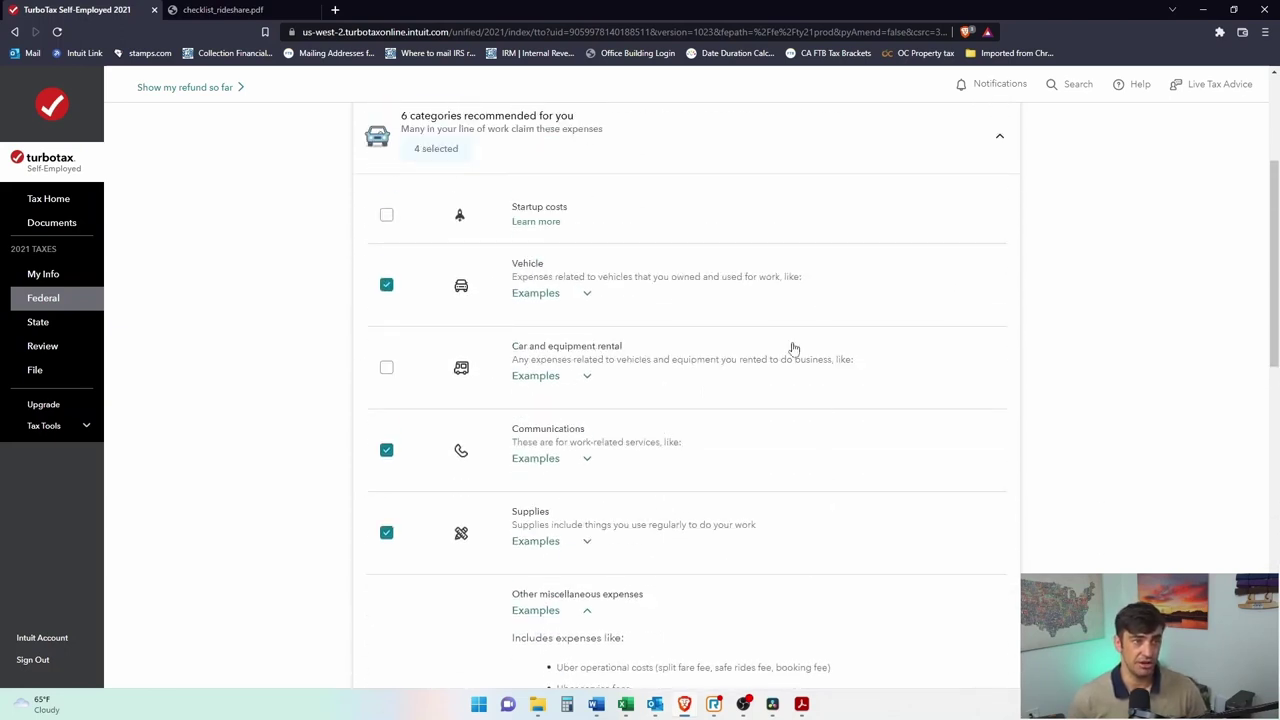
pyautogui.scroll(-7, 797, 557)
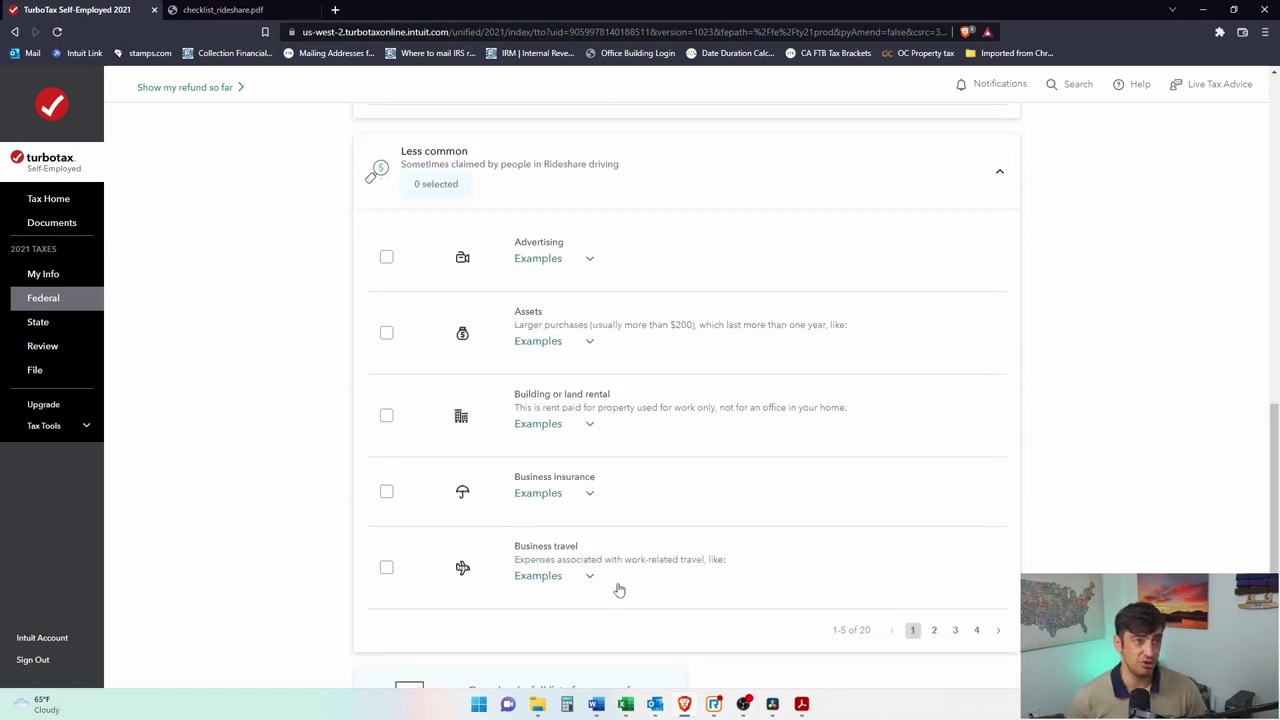
pyautogui.moveTo(516, 325); pyautogui.dragTo(769, 325)
pyautogui.click(769, 325)
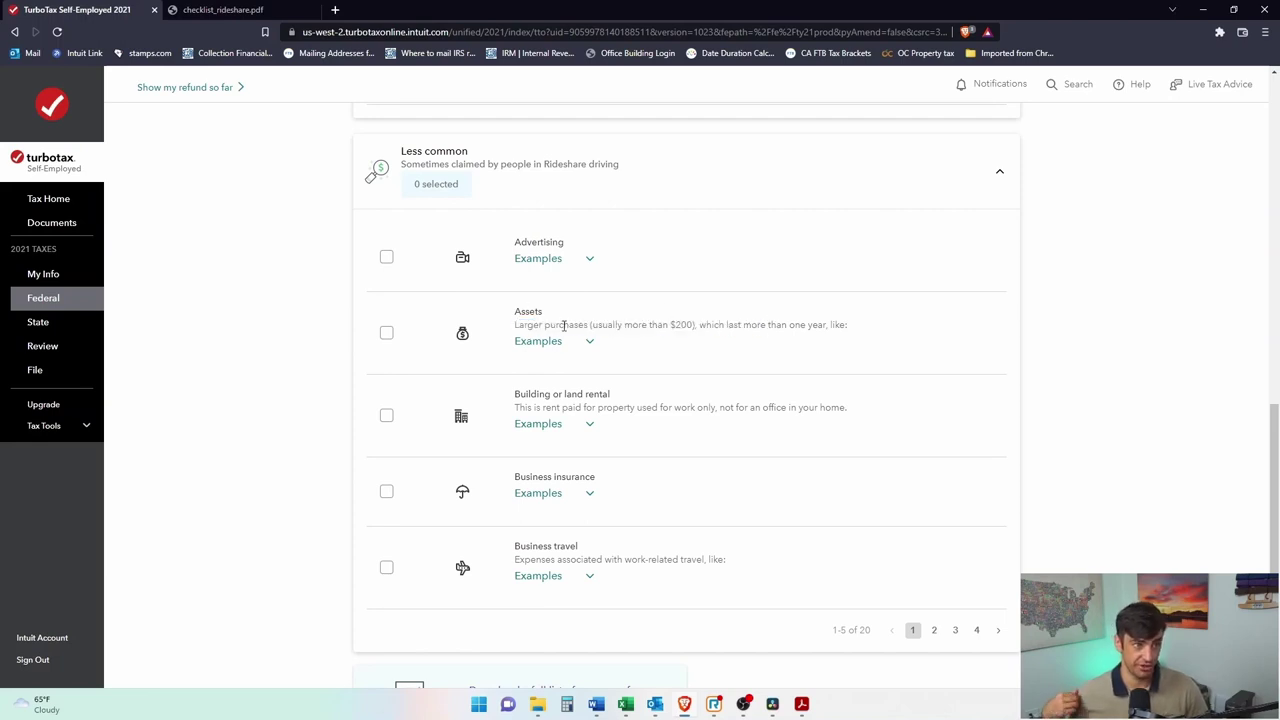
# Show page 2 of the Less common categories and read the Contract labor description.
pyautogui.click(934, 630)
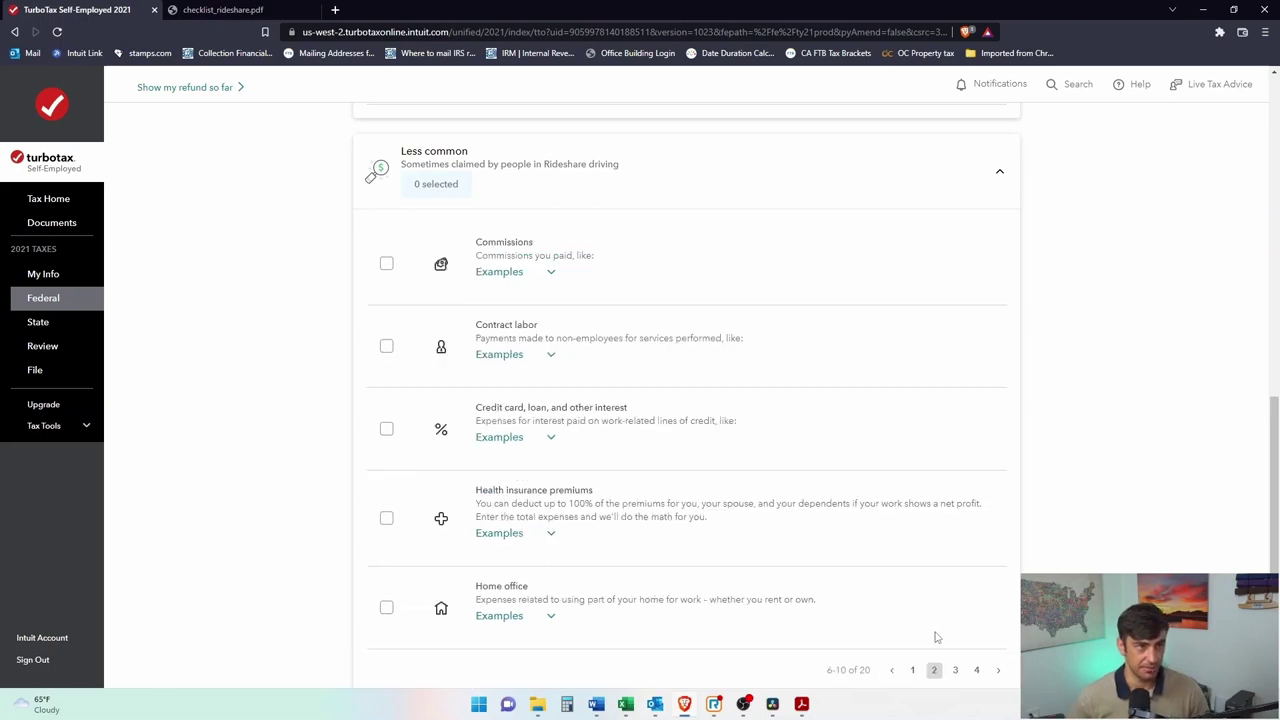
pyautogui.moveTo(478, 325); pyautogui.dragTo(674, 346)
pyautogui.click(680, 340)
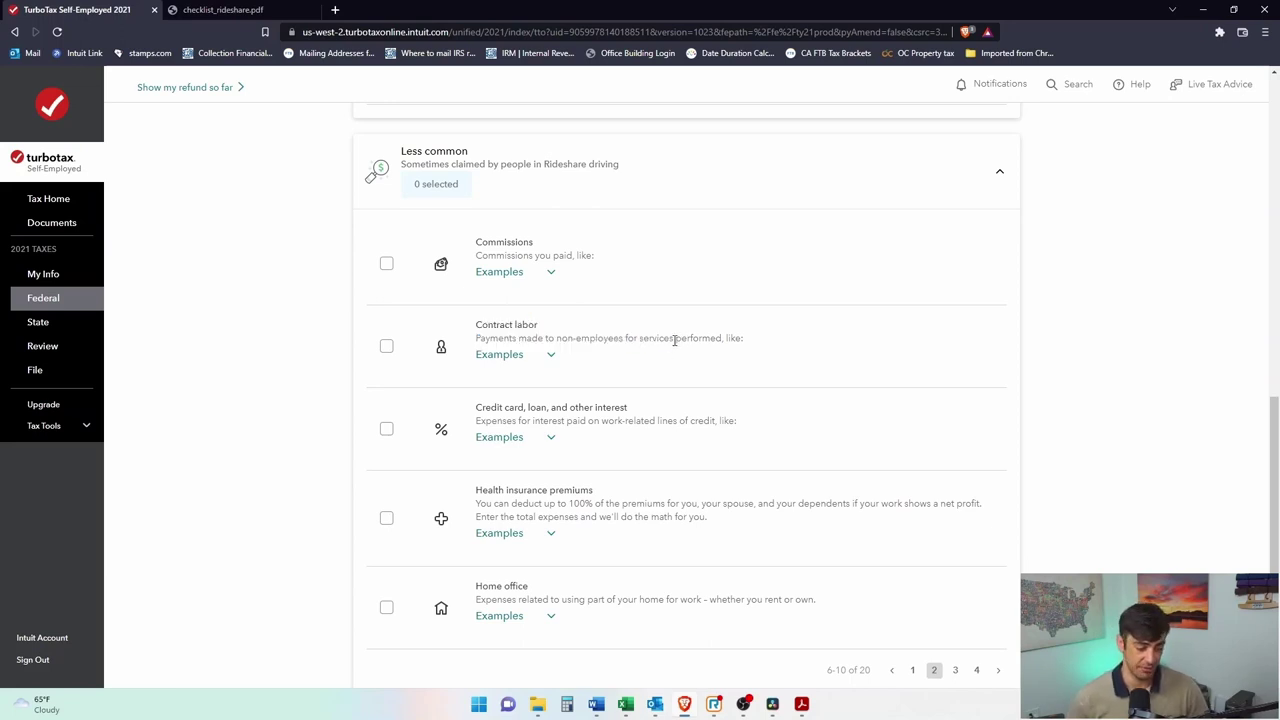
pyautogui.moveTo(727, 345); pyautogui.dragTo(529, 342)
pyautogui.click(528, 342)
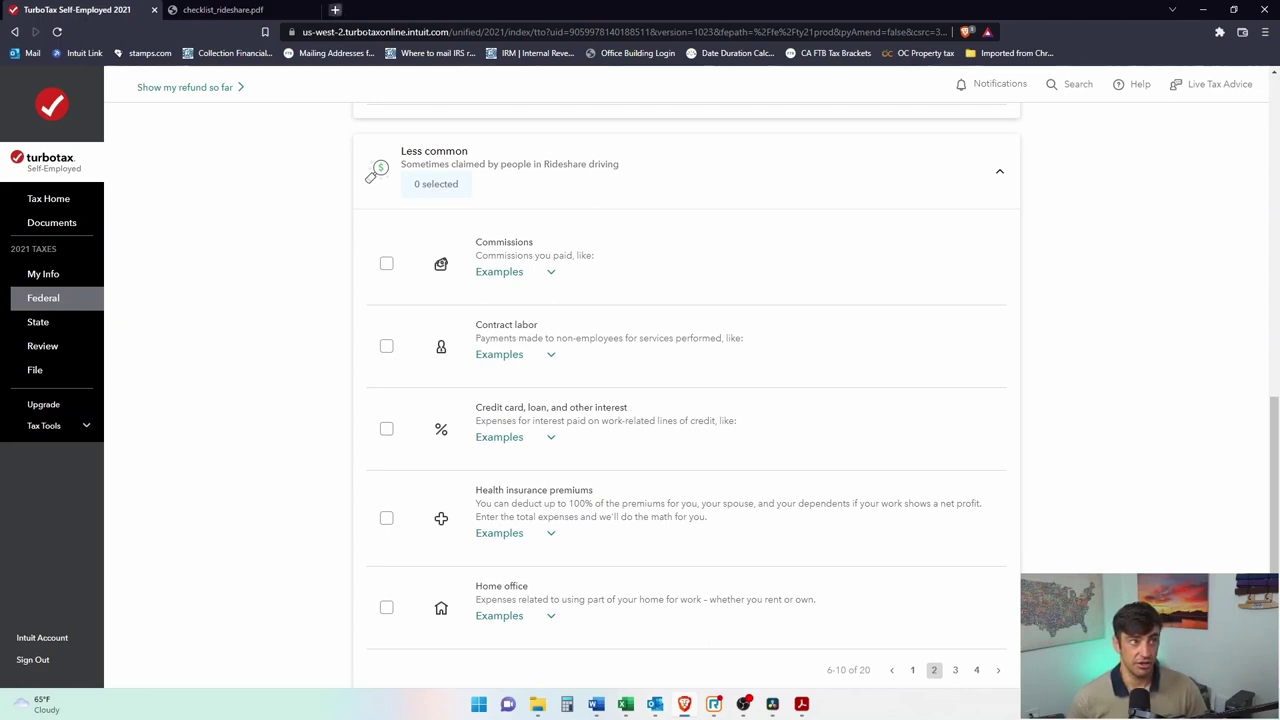
# Search the web for "w9" in a new browser tab and open the Form W-9 PDF from the IRS site.
pyautogui.click(335, 10)
pyautogui.write('w9')
pyautogui.press('Return')
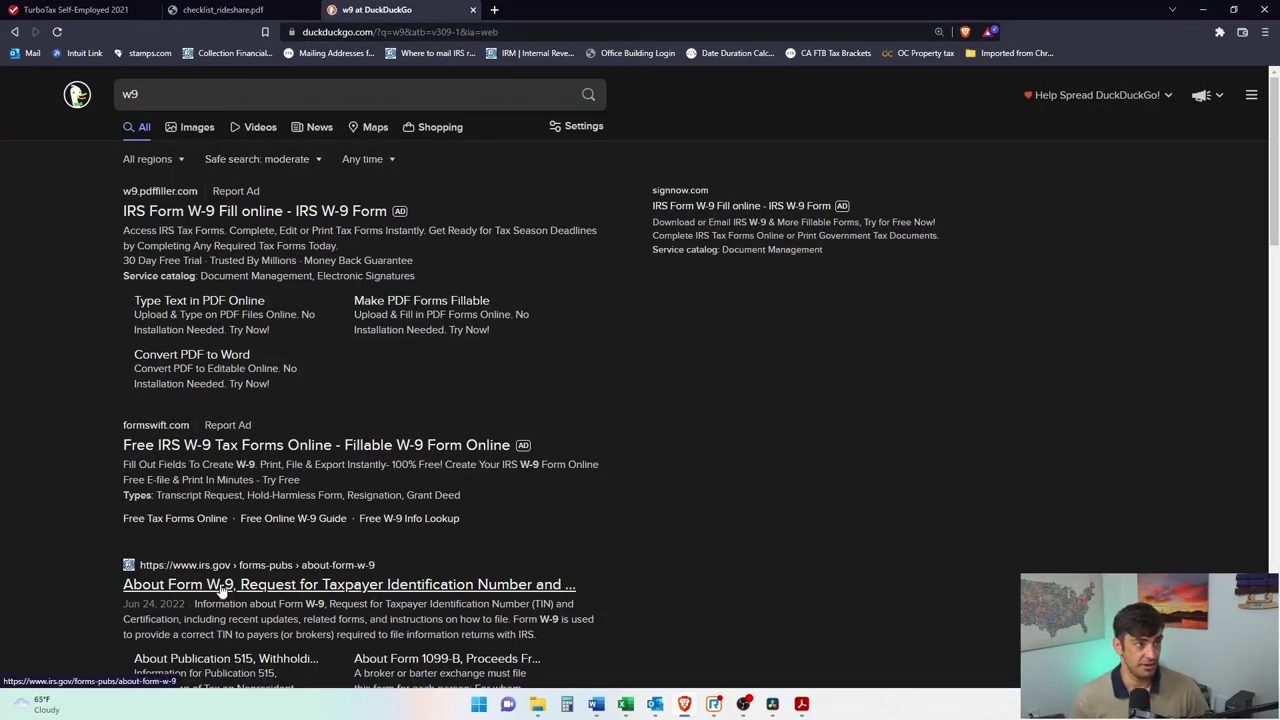
pyautogui.click(349, 584)
pyautogui.click(453, 647)
# Enlarge the first page of Form W-9 and check Individual/sole proprietor or single-member LLC as the tax classification.
pyautogui.scroll(-1, 732, 316)
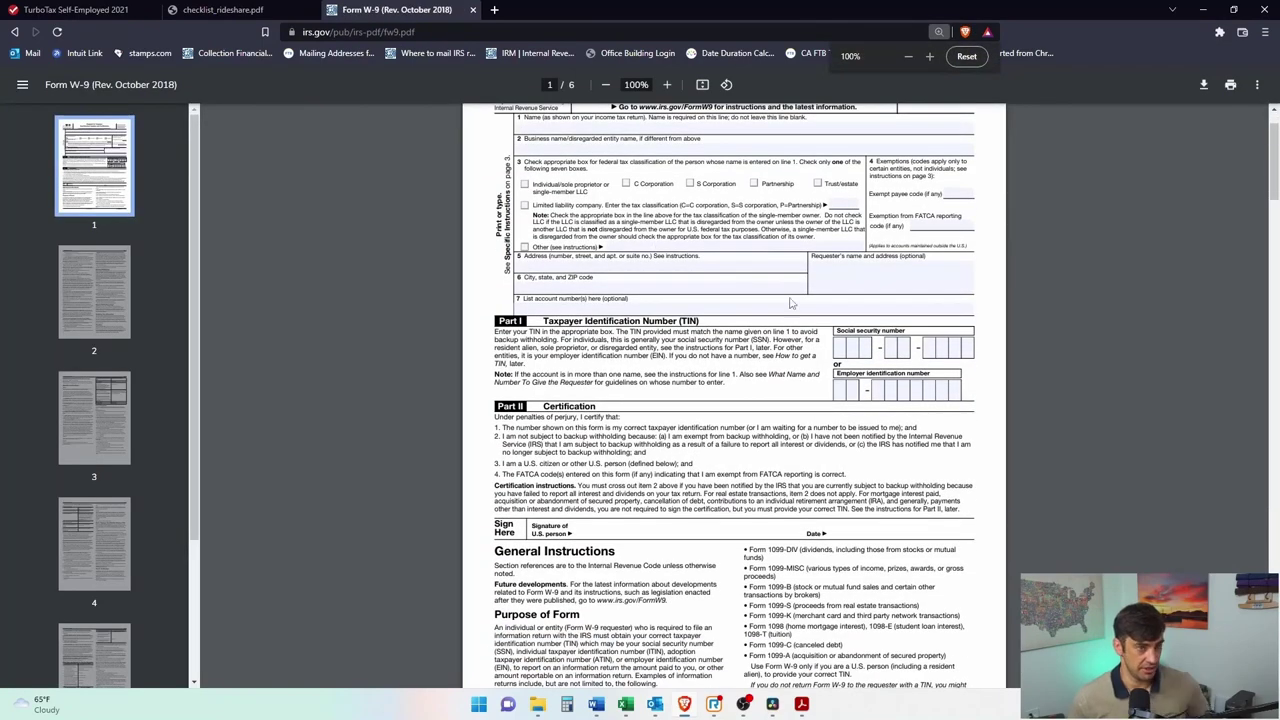
pyautogui.scroll(5, 780, 300)
pyautogui.scroll(2, 838, 289)
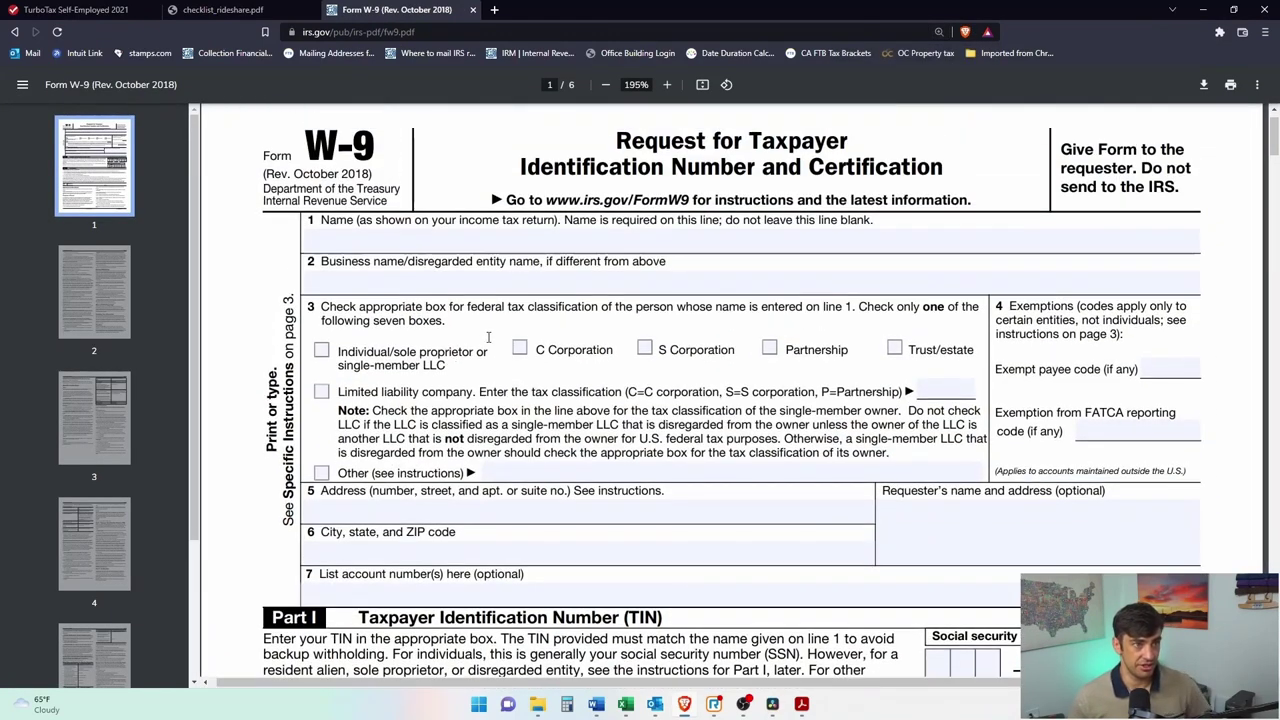
pyautogui.click(321, 350)
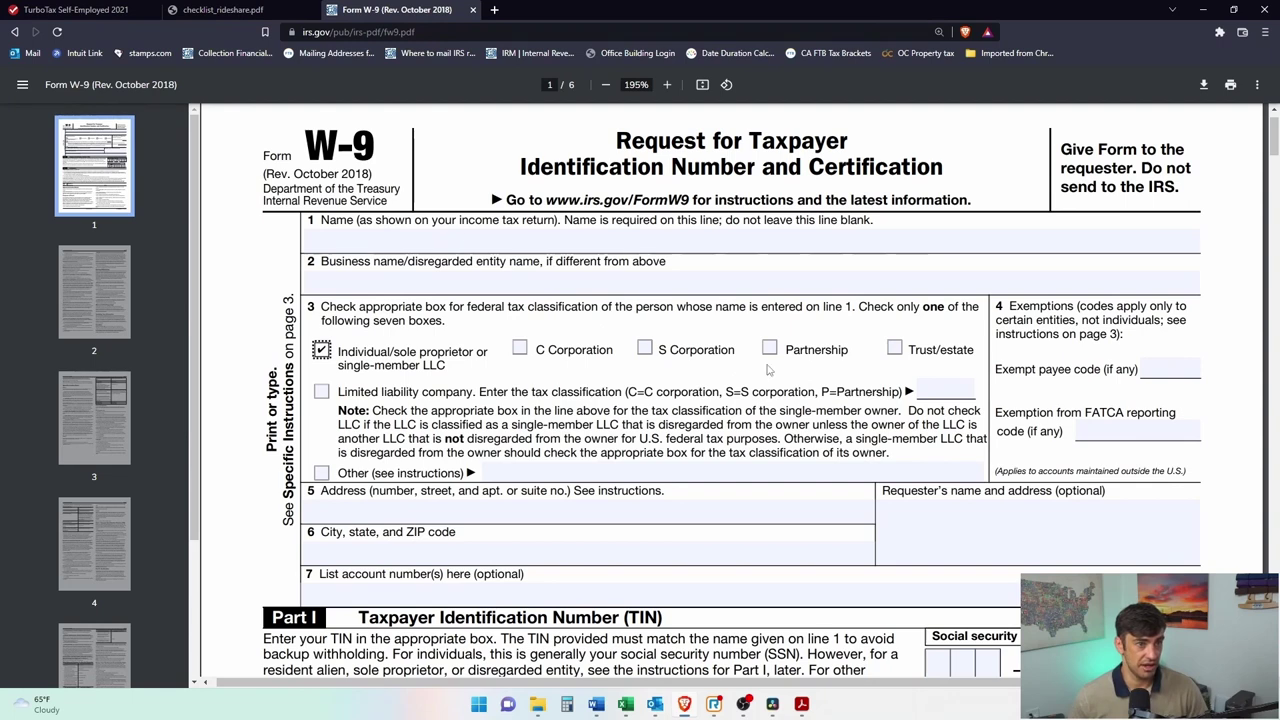
pyautogui.scroll(-1, 972, 535)
pyautogui.scroll(2, 951, 408)
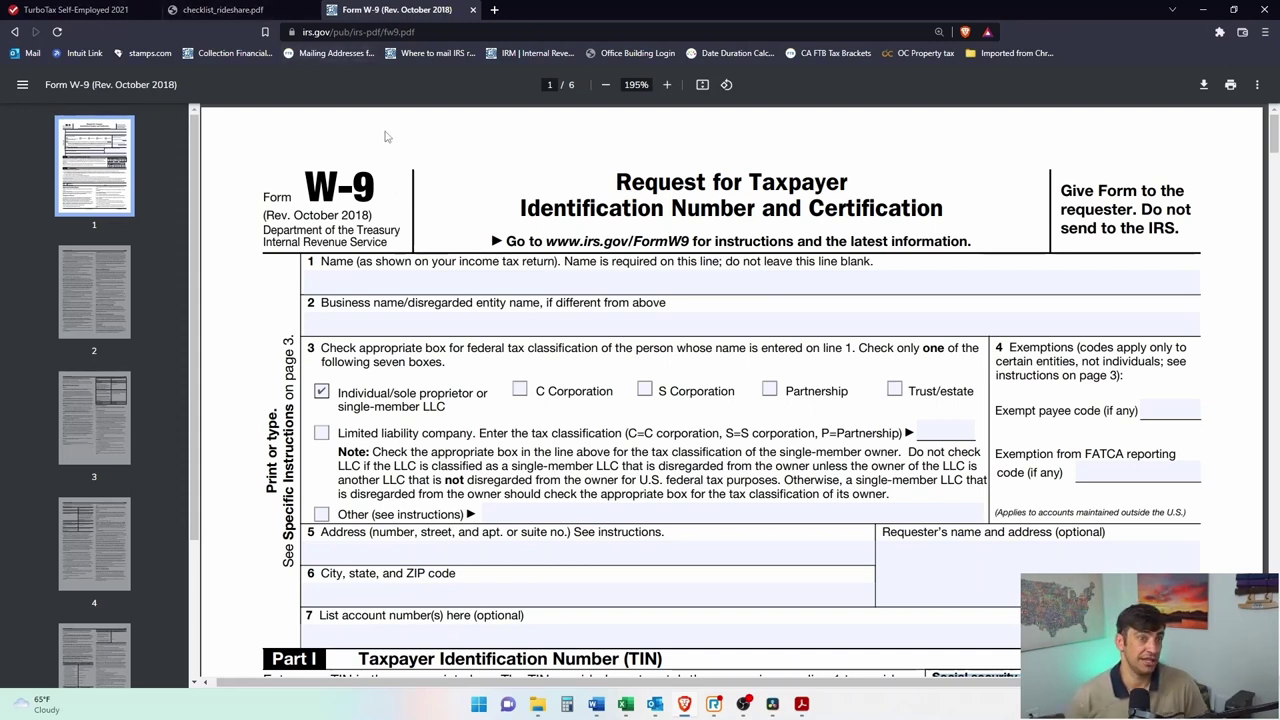
# Return to TurboTax and review the Contract labor, Credit card, loan, and other interest, and Health insurance premiums categories.
pyautogui.click(80, 10)
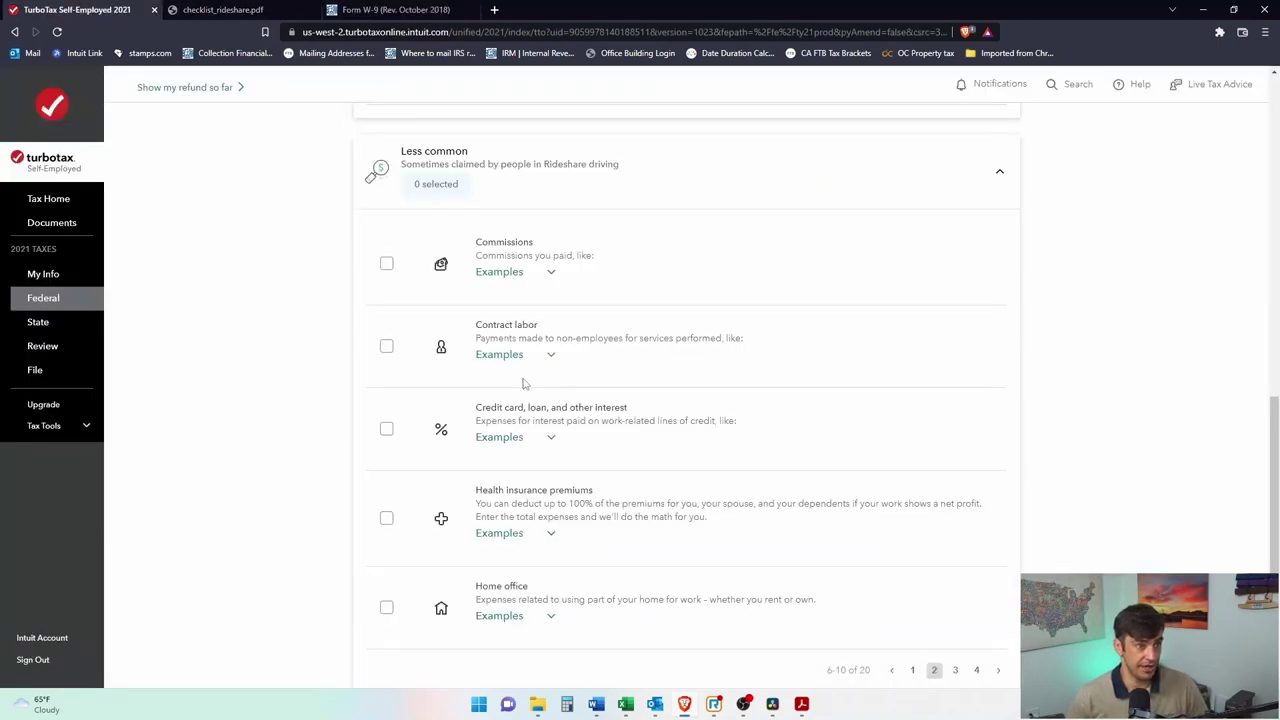
pyautogui.tripleClick(486, 323)
pyautogui.click(521, 410)
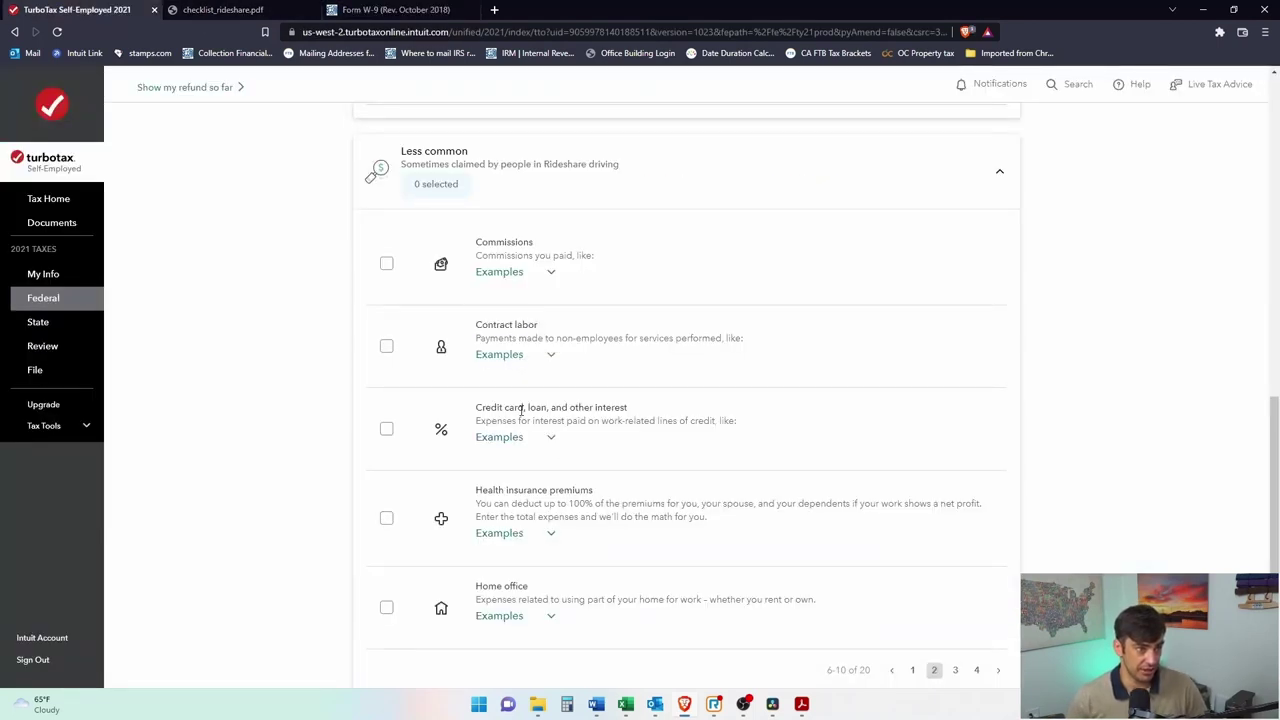
pyautogui.moveTo(574, 405); pyautogui.dragTo(606, 410)
pyautogui.tripleClick(502, 497)
pyautogui.click(410, 522)
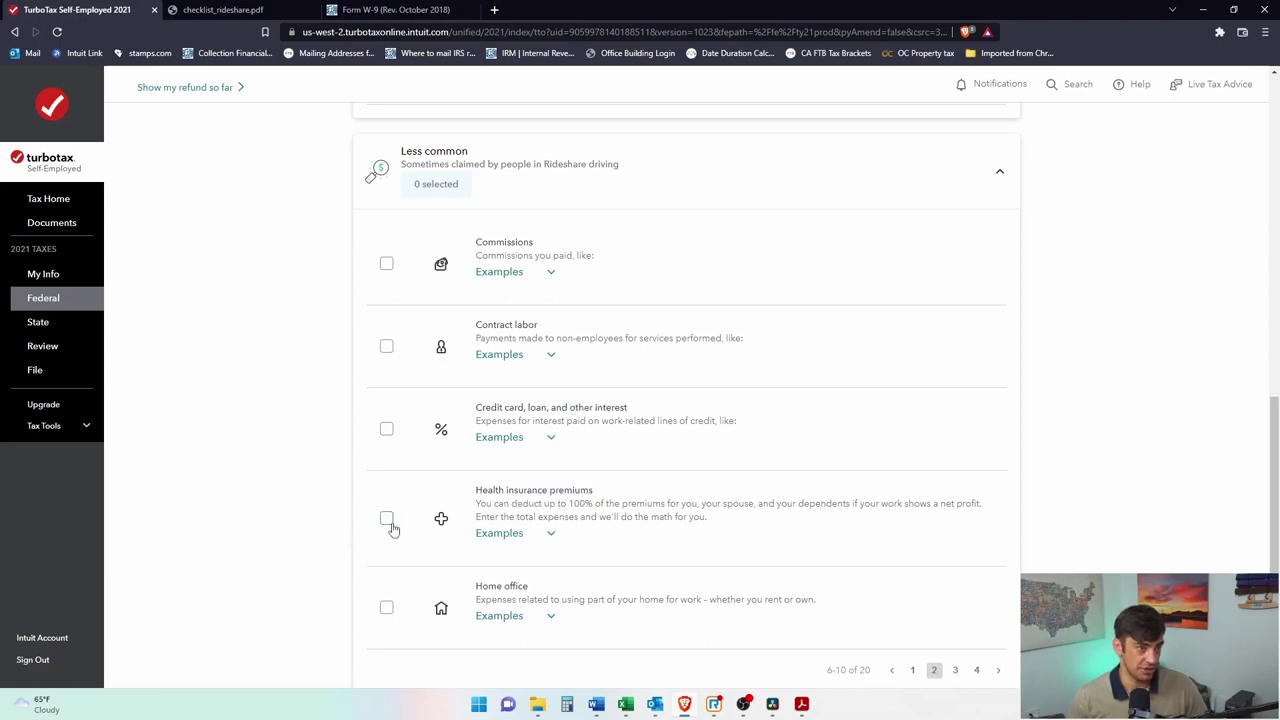
# Select Health insurance premiums as an expense category, clear it again and read its deduction description.
pyautogui.click(386, 519)
pyautogui.click(389, 523)
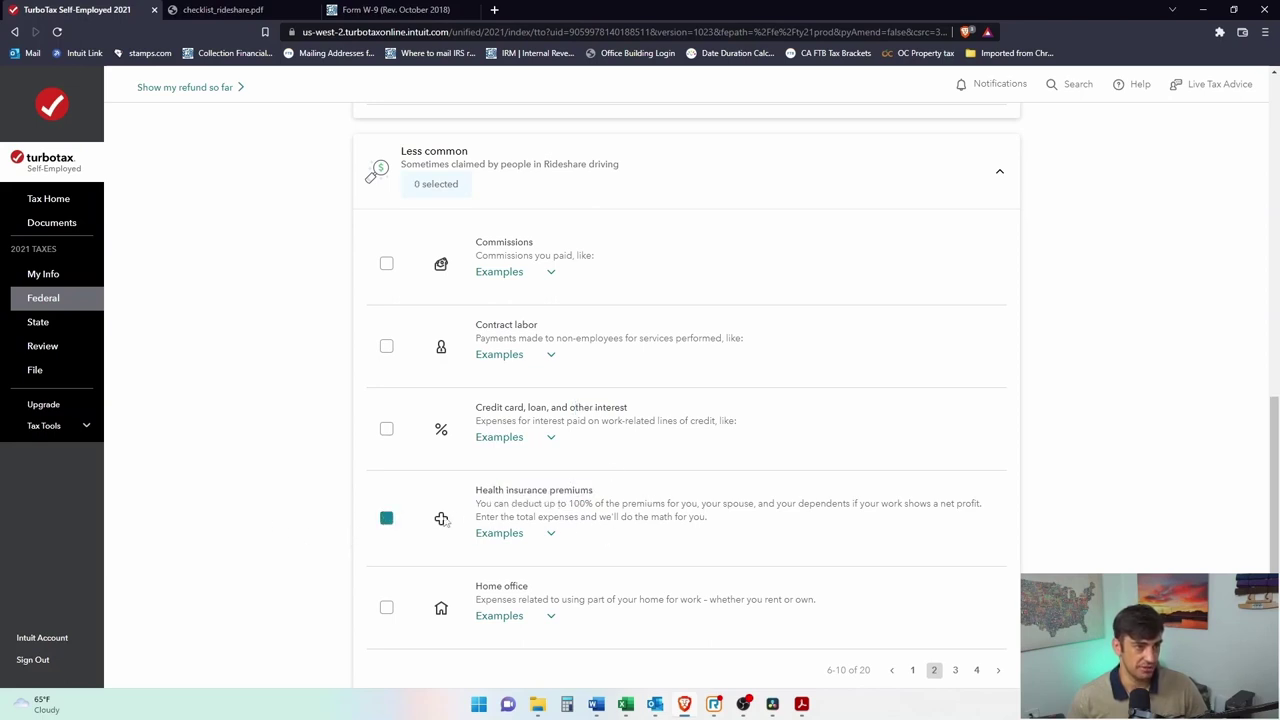
pyautogui.moveTo(649, 517)
pyautogui.mouseDown()
pyautogui.moveTo(477, 490)
pyautogui.moveTo(572, 505)
pyautogui.mouseUp()
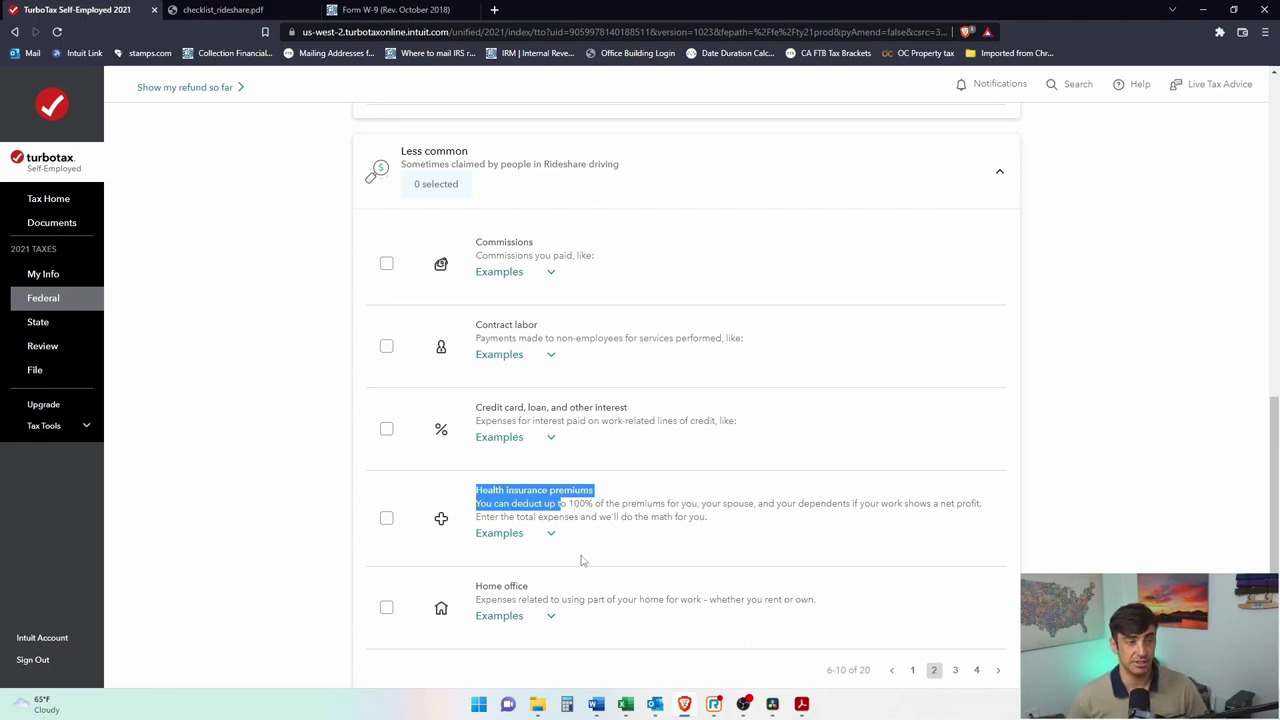
pyautogui.click(586, 520)
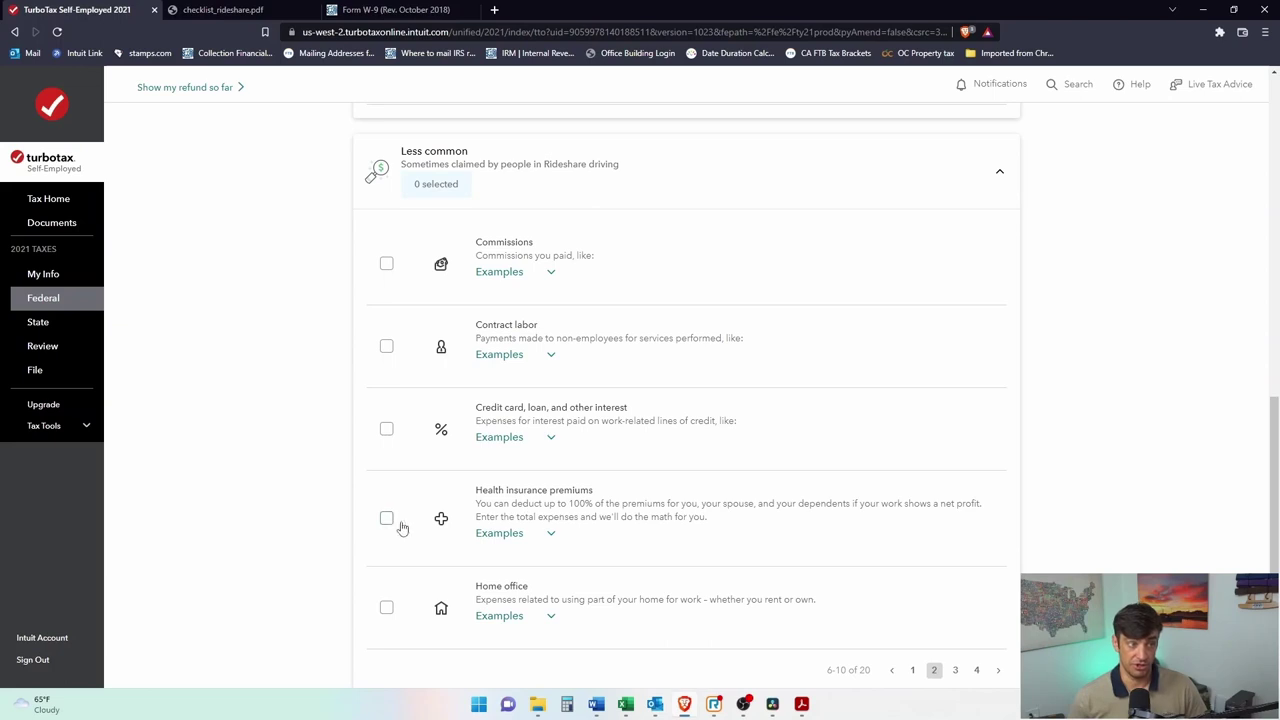
pyautogui.scroll(-2, 696, 564)
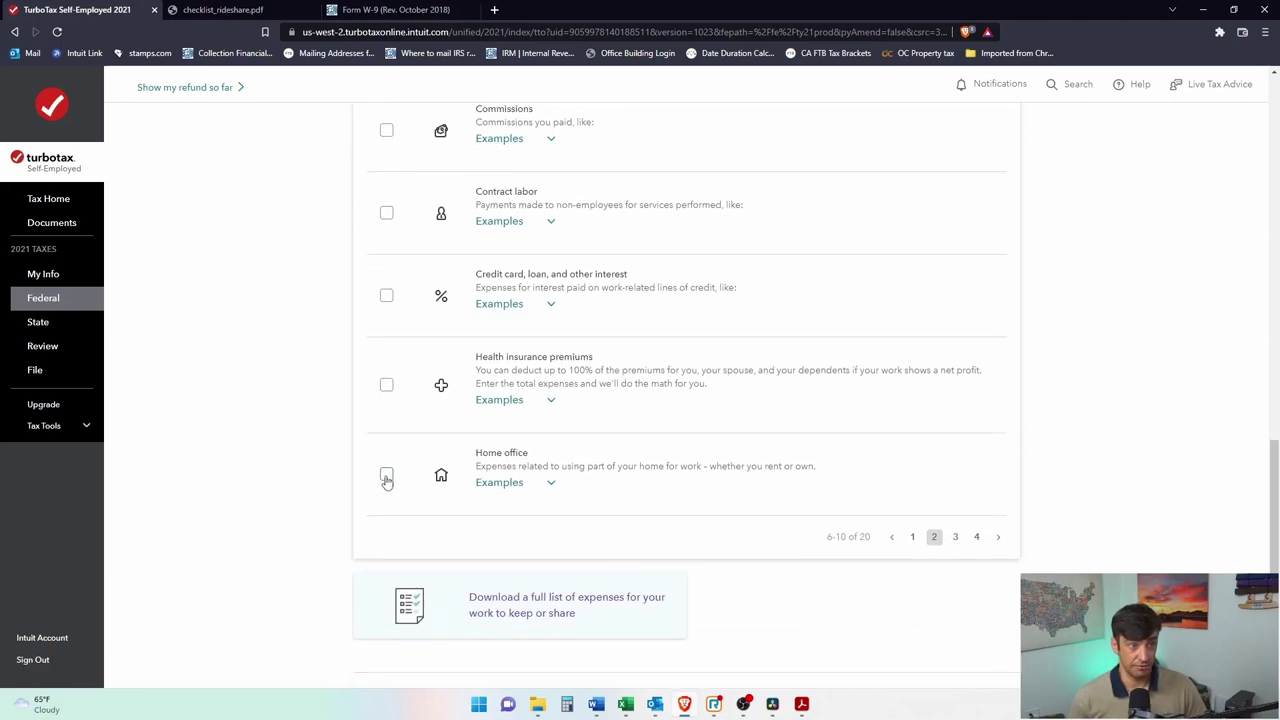
# Select Home office, Meals (100% limit), and Legal and professional fees as expense categories for the rideshare work.
pyautogui.click(541, 464)
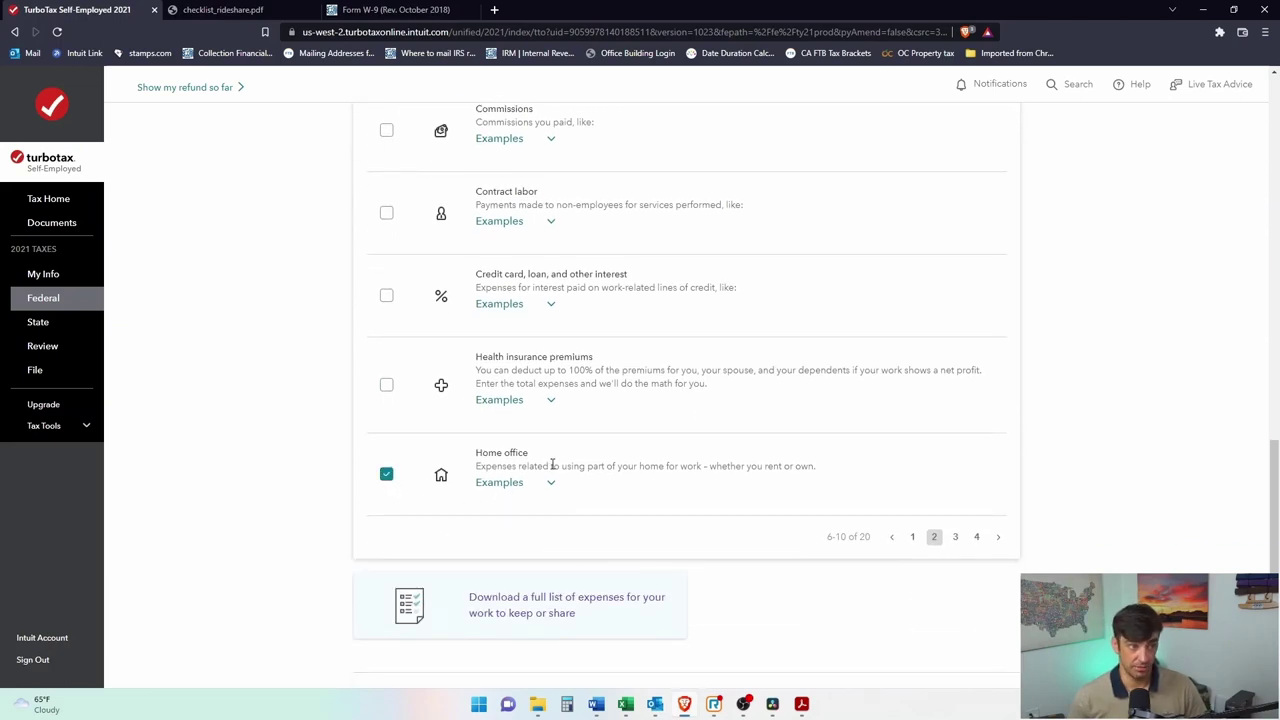
pyautogui.click(955, 537)
pyautogui.scroll(3, 950, 371)
pyautogui.scroll(-2, 978, 502)
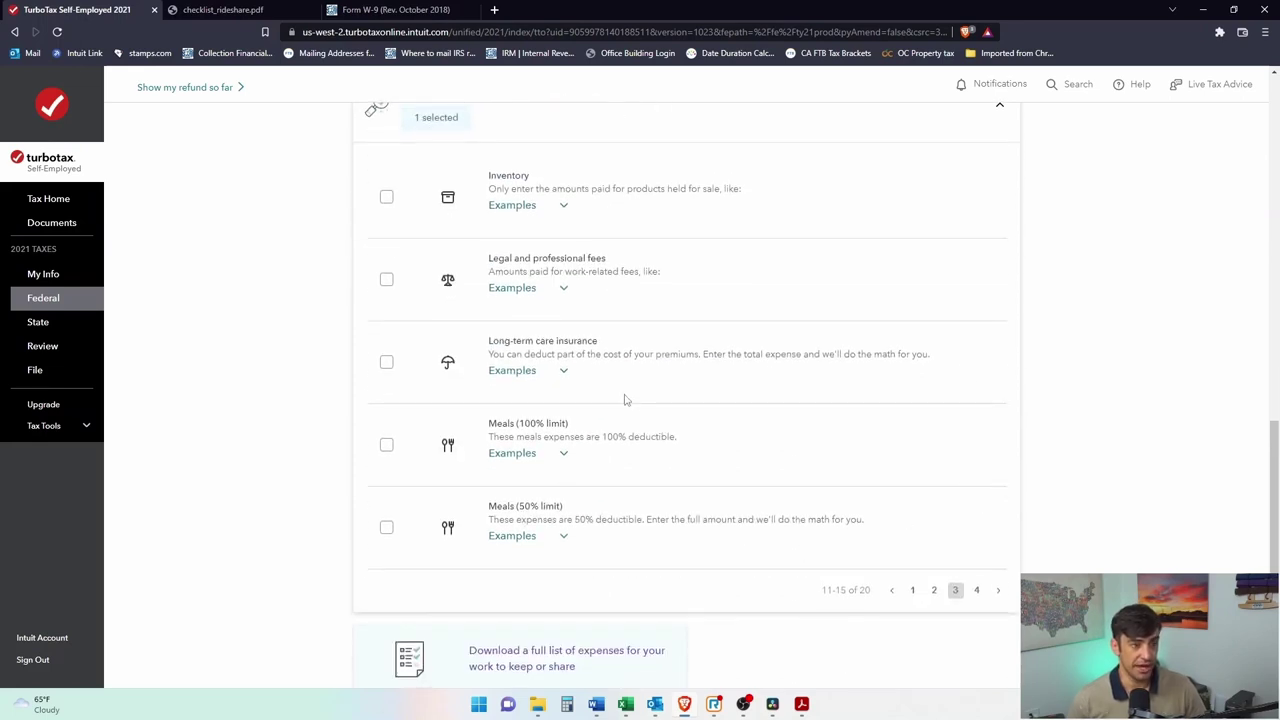
pyautogui.click(386, 446)
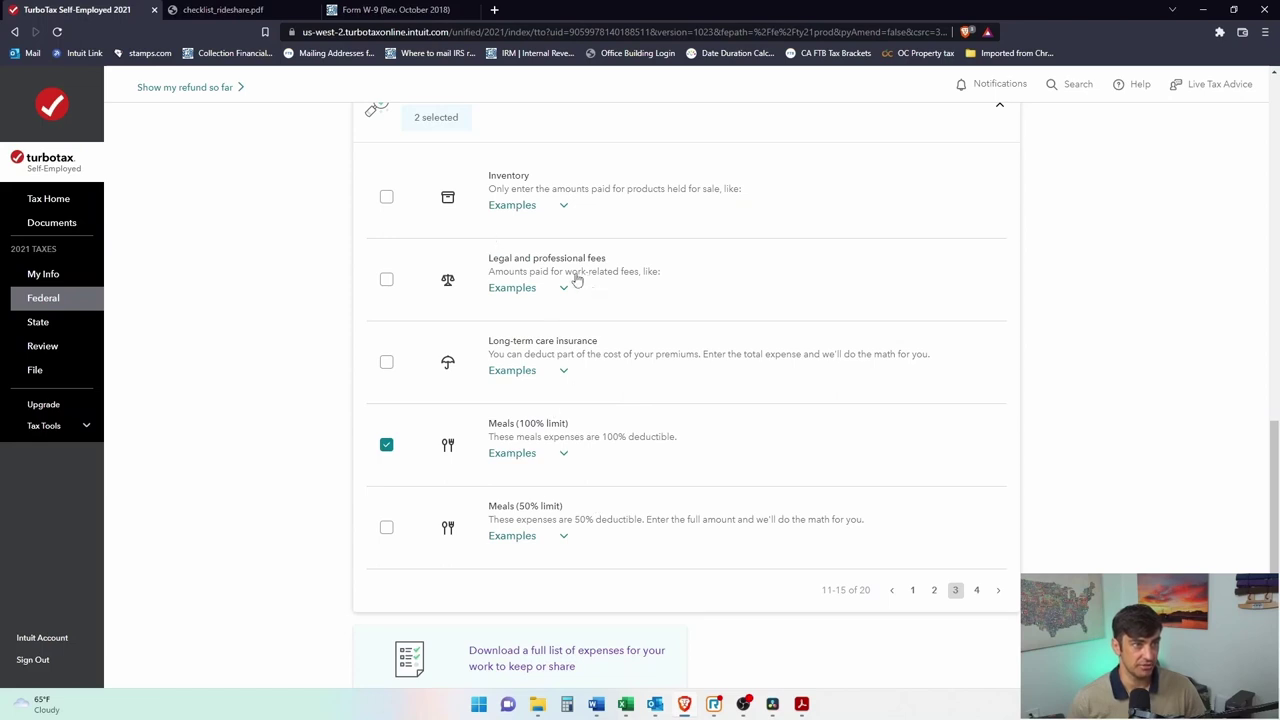
pyautogui.click(400, 311)
# Review the last group of less common expenses, from Mortgage interest to Utilities, and continue with the chosen categories.
pyautogui.click(975, 589)
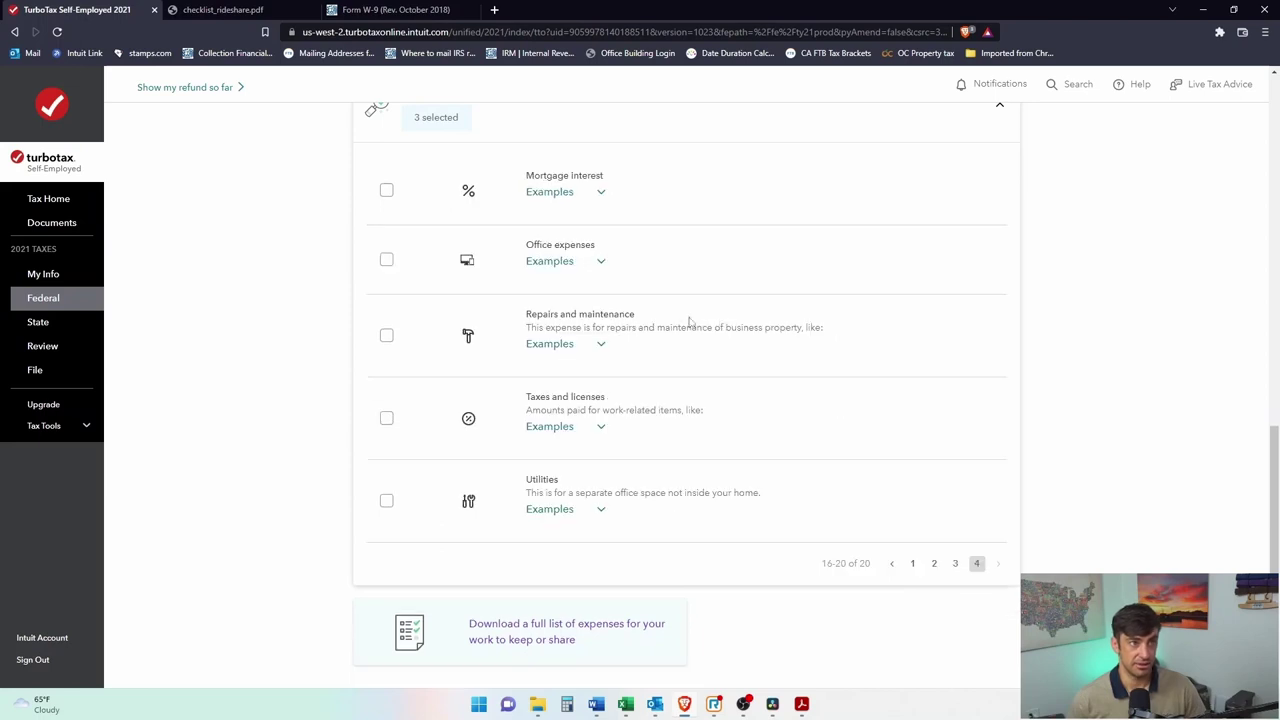
pyautogui.click(955, 563)
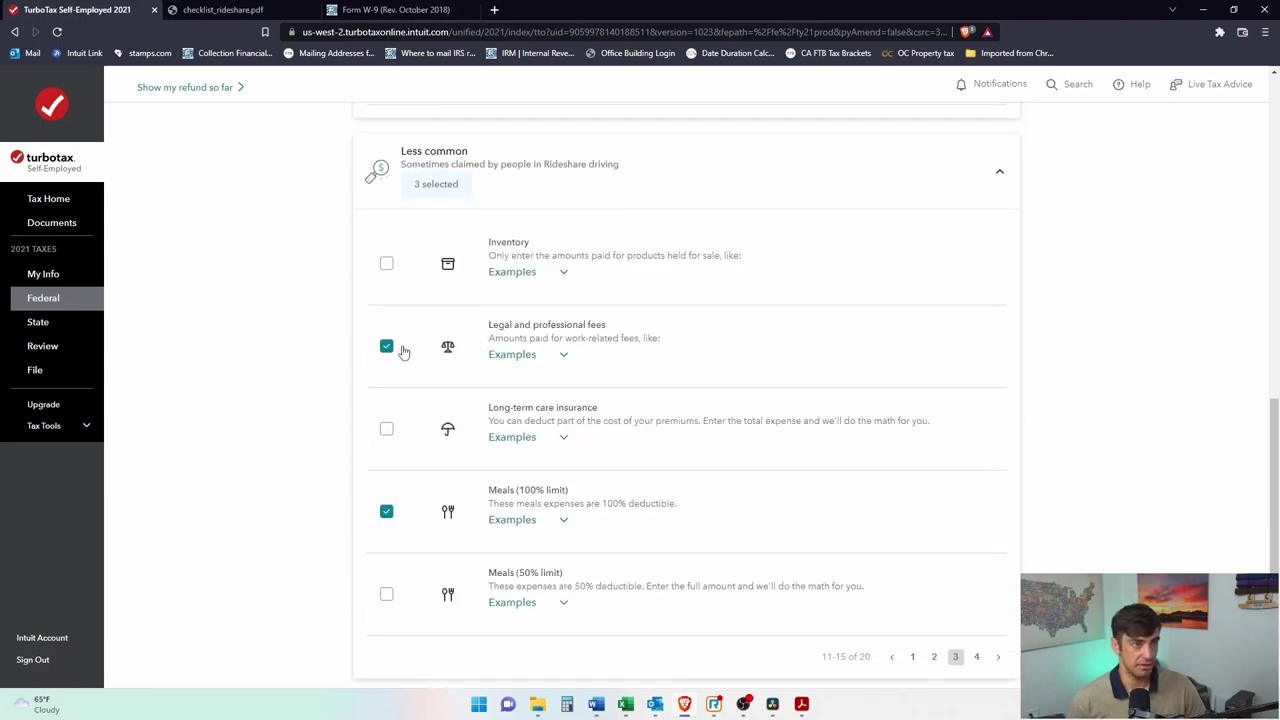
pyautogui.click(976, 656)
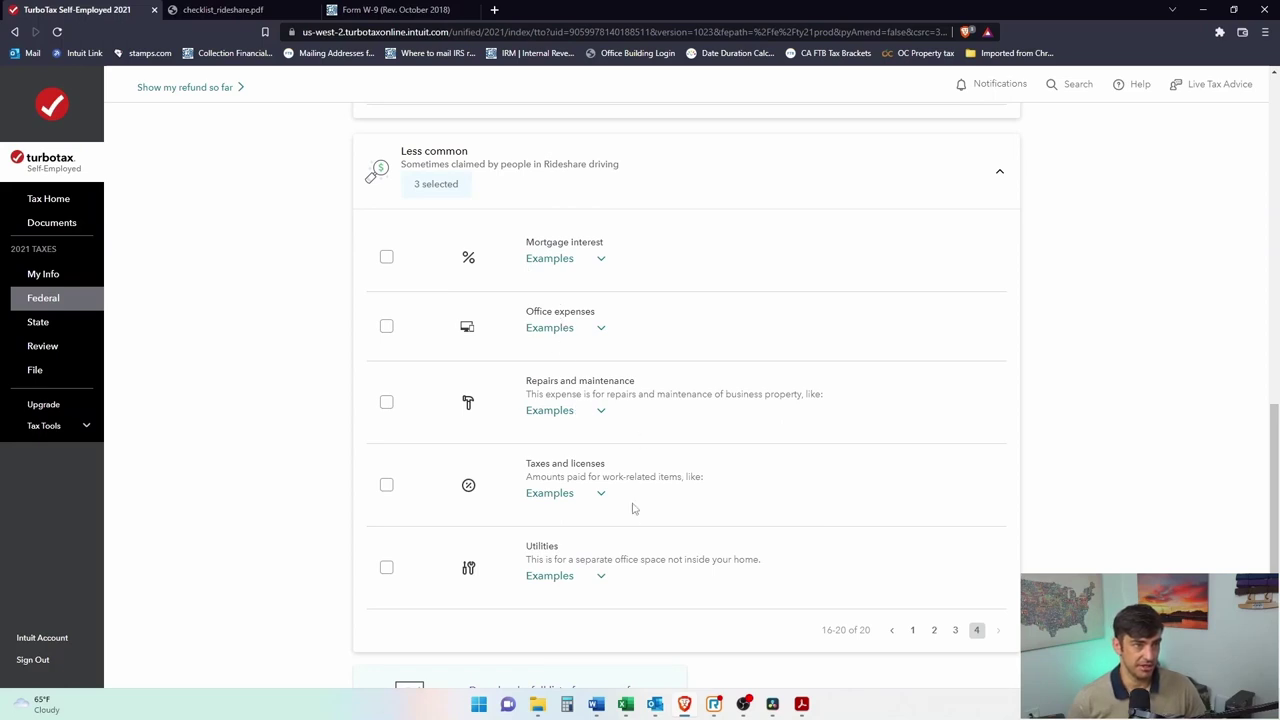
pyautogui.scroll(-2, 618, 585)
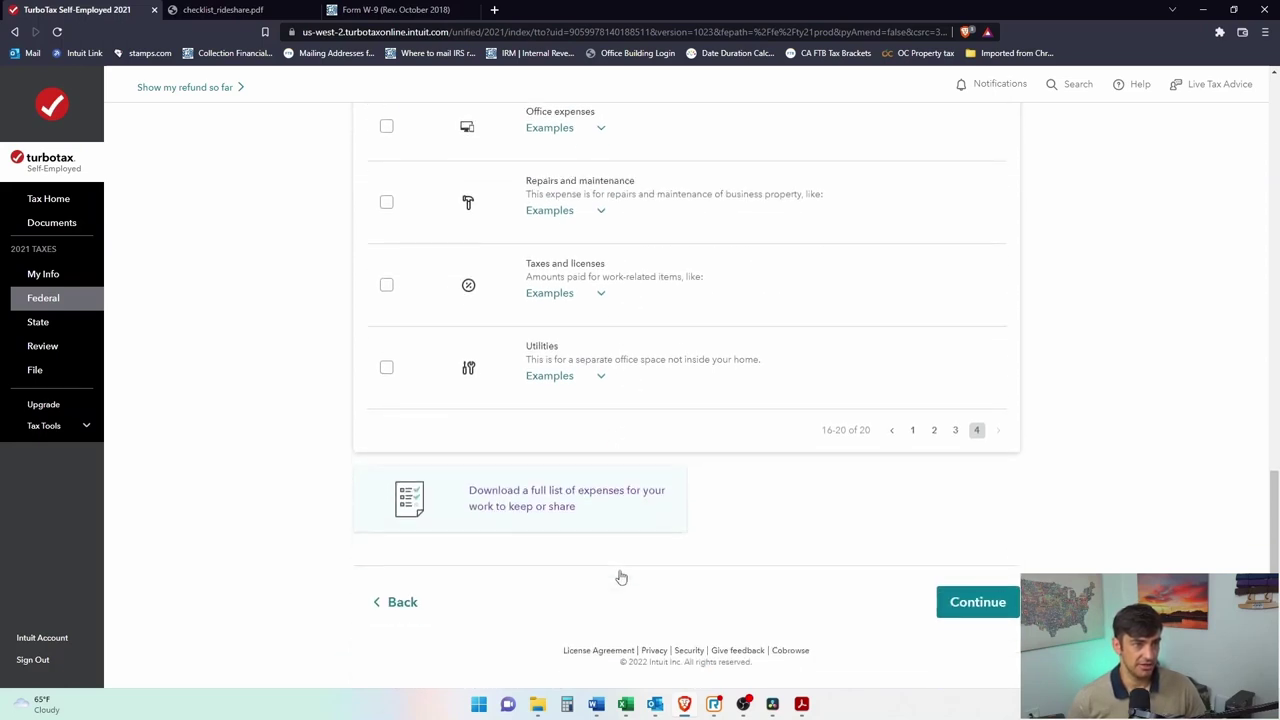
pyautogui.click(962, 606)
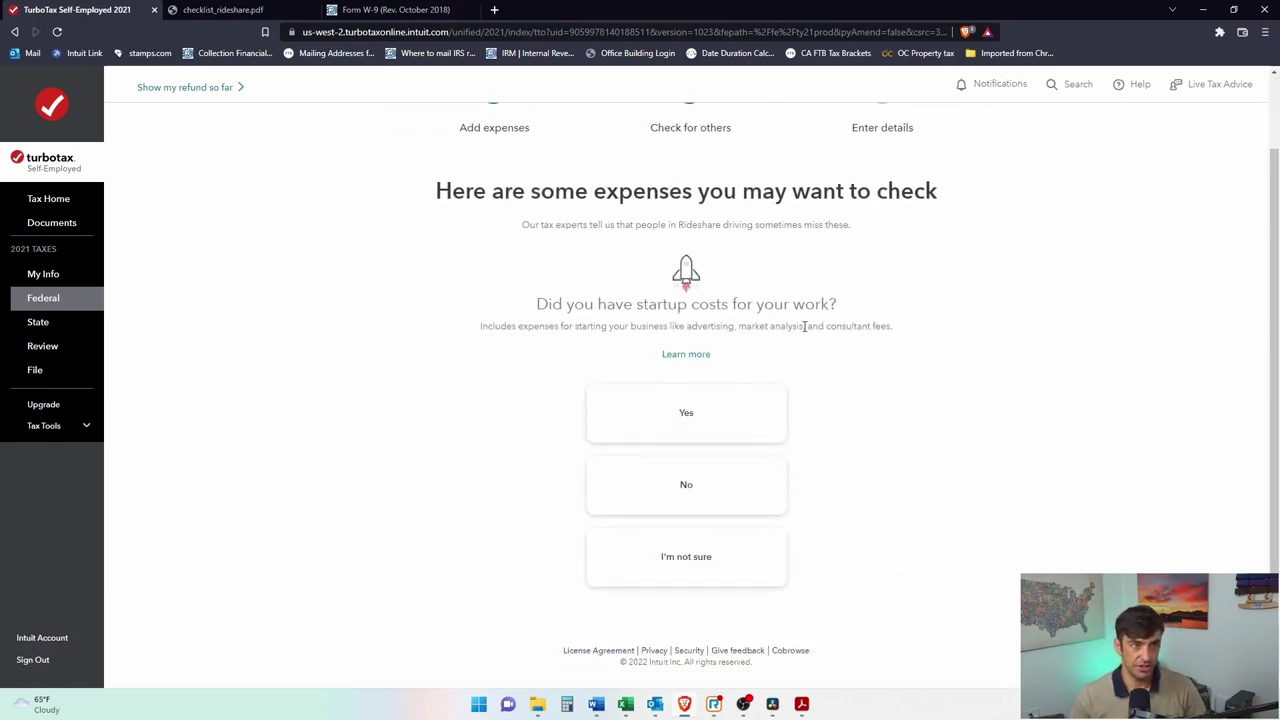
# Answer No to having startup costs and No to renting a vehicle or other equipment for work.
pyautogui.moveTo(687, 308); pyautogui.dragTo(778, 308)
pyautogui.click(795, 325)
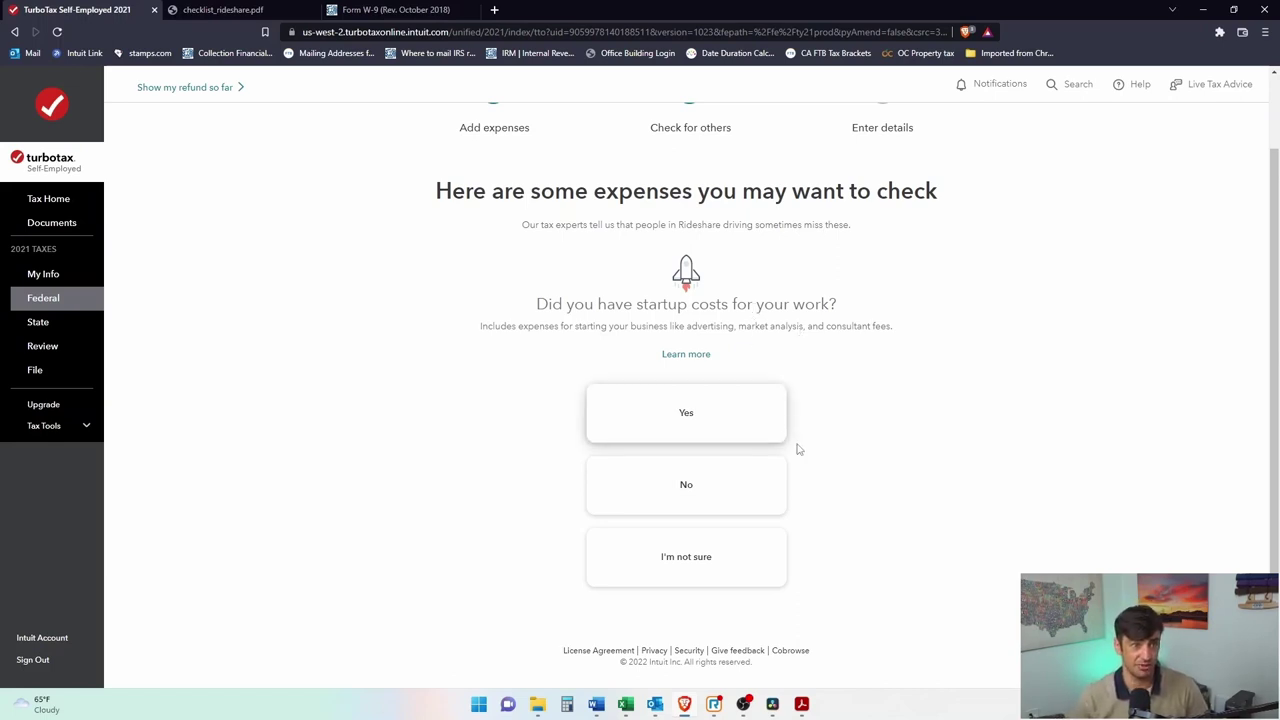
pyautogui.click(703, 486)
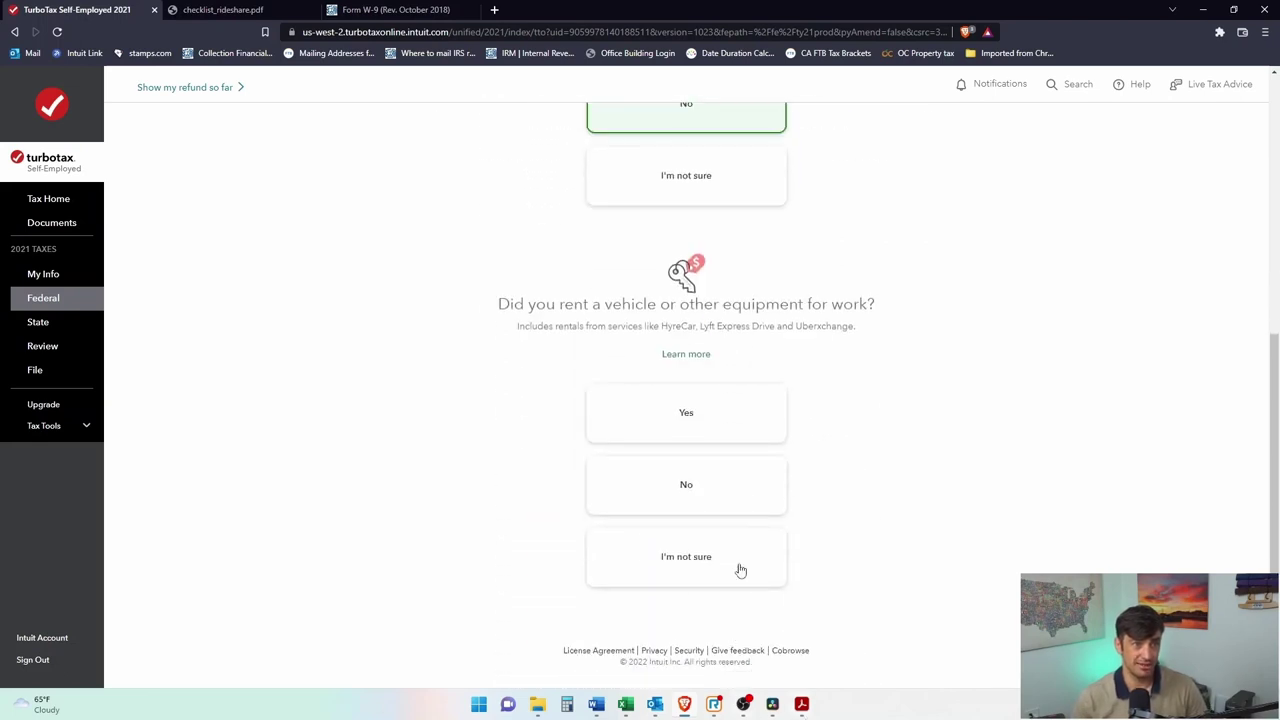
pyautogui.moveTo(512, 305); pyautogui.dragTo(835, 328)
pyautogui.click(863, 337)
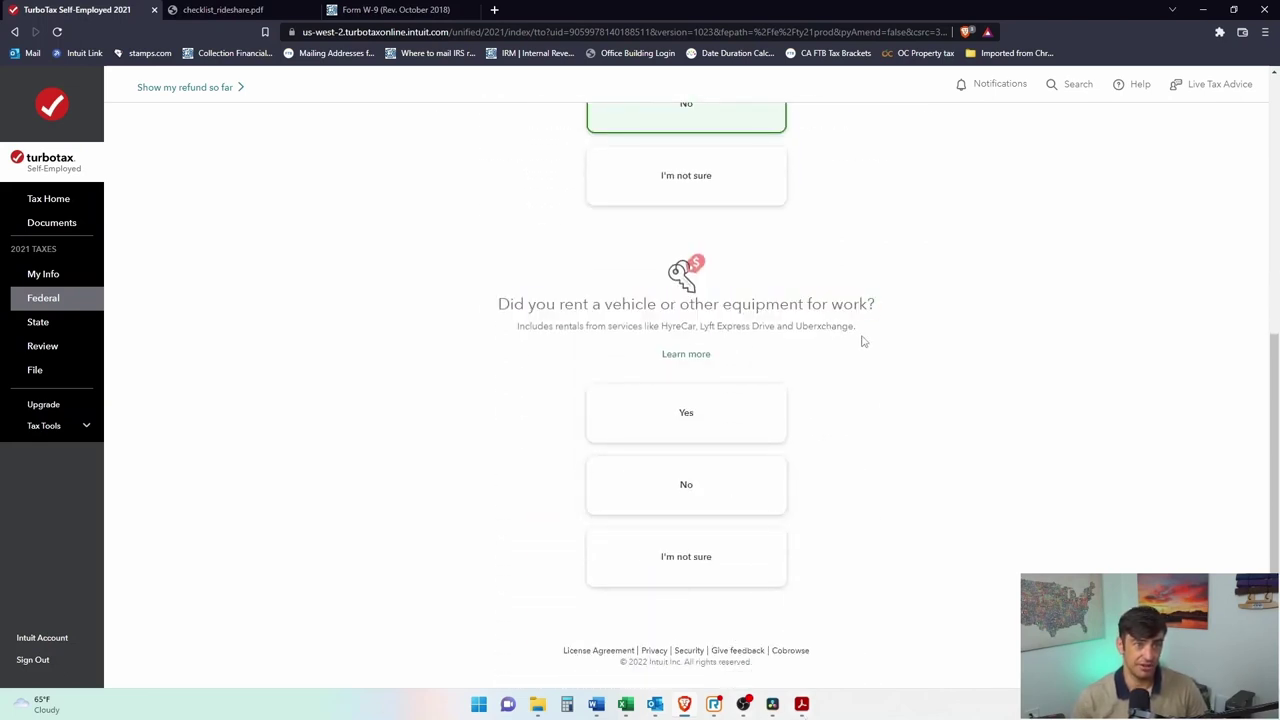
pyautogui.click(783, 486)
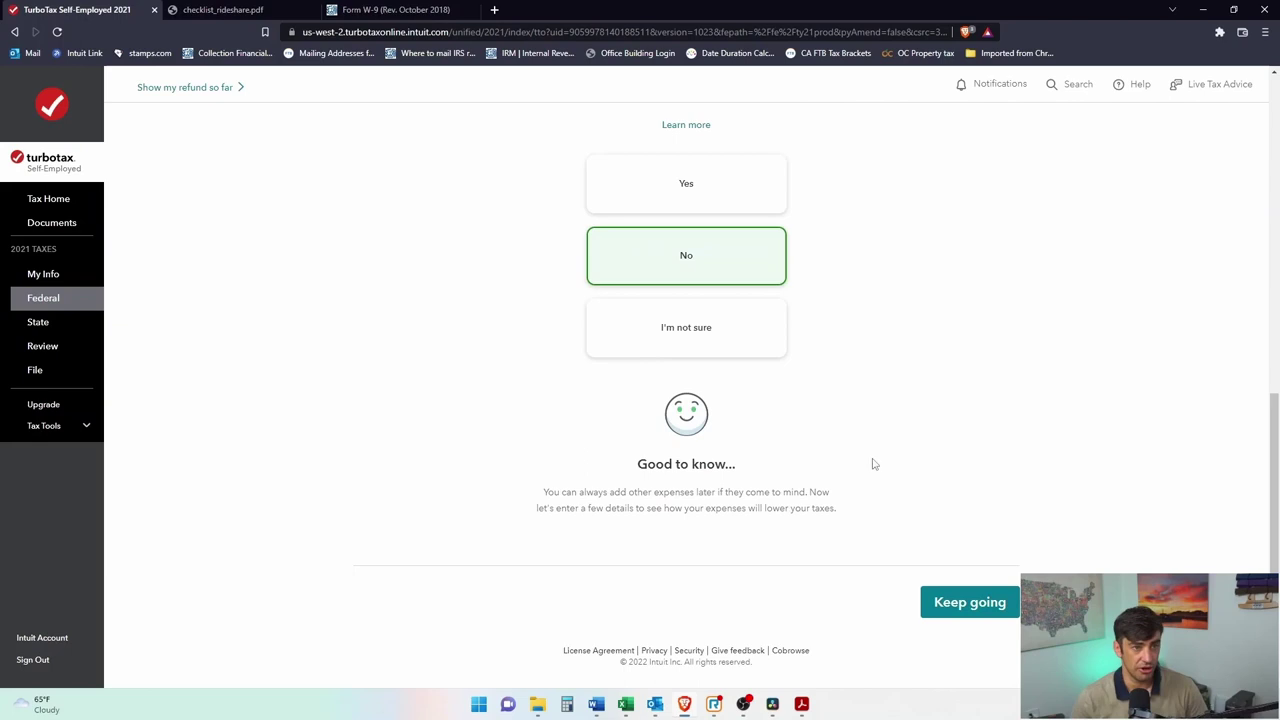
# Proceed to the expense details list and start the Vehicle category.
pyautogui.click(1002, 604)
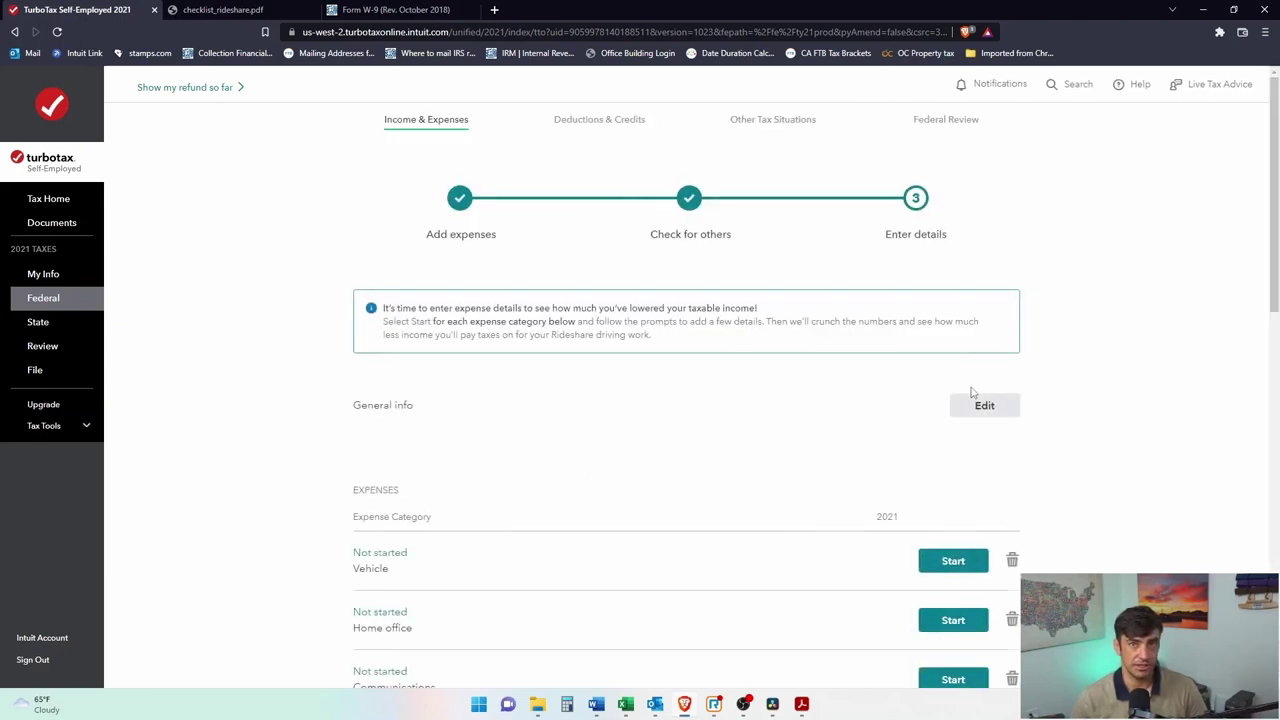
pyautogui.scroll(-1, 1068, 372)
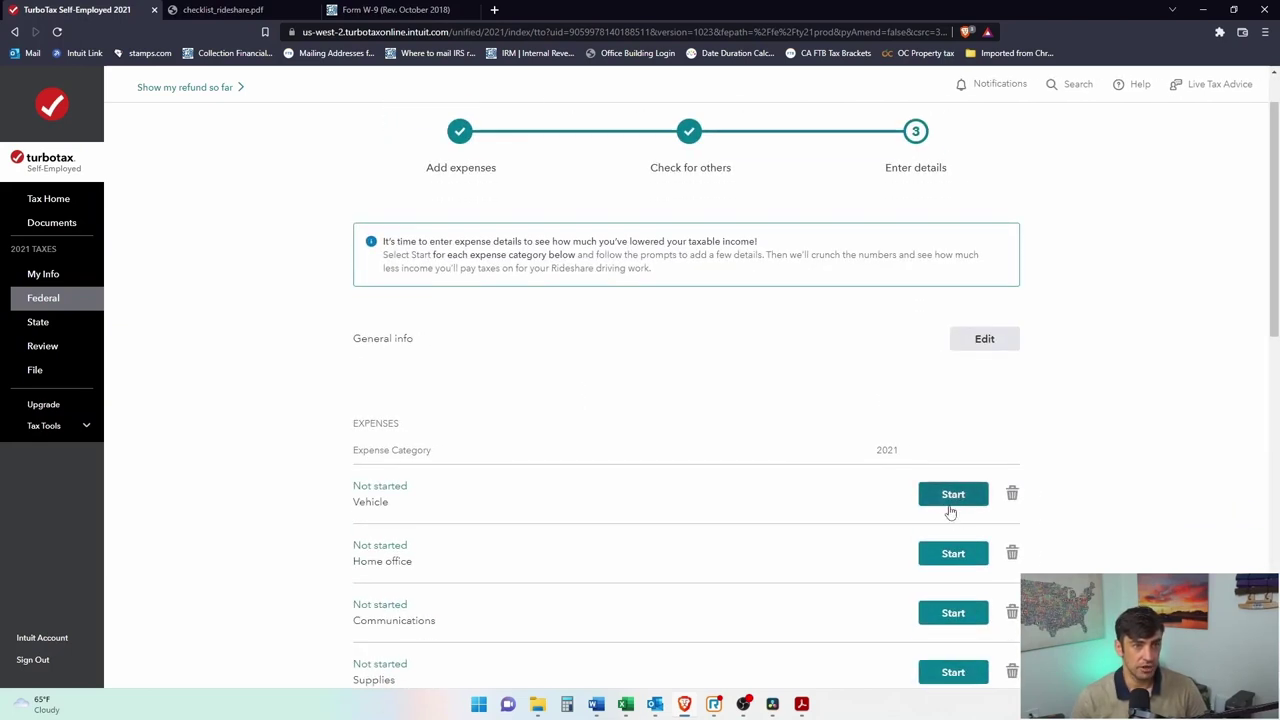
pyautogui.click(950, 498)
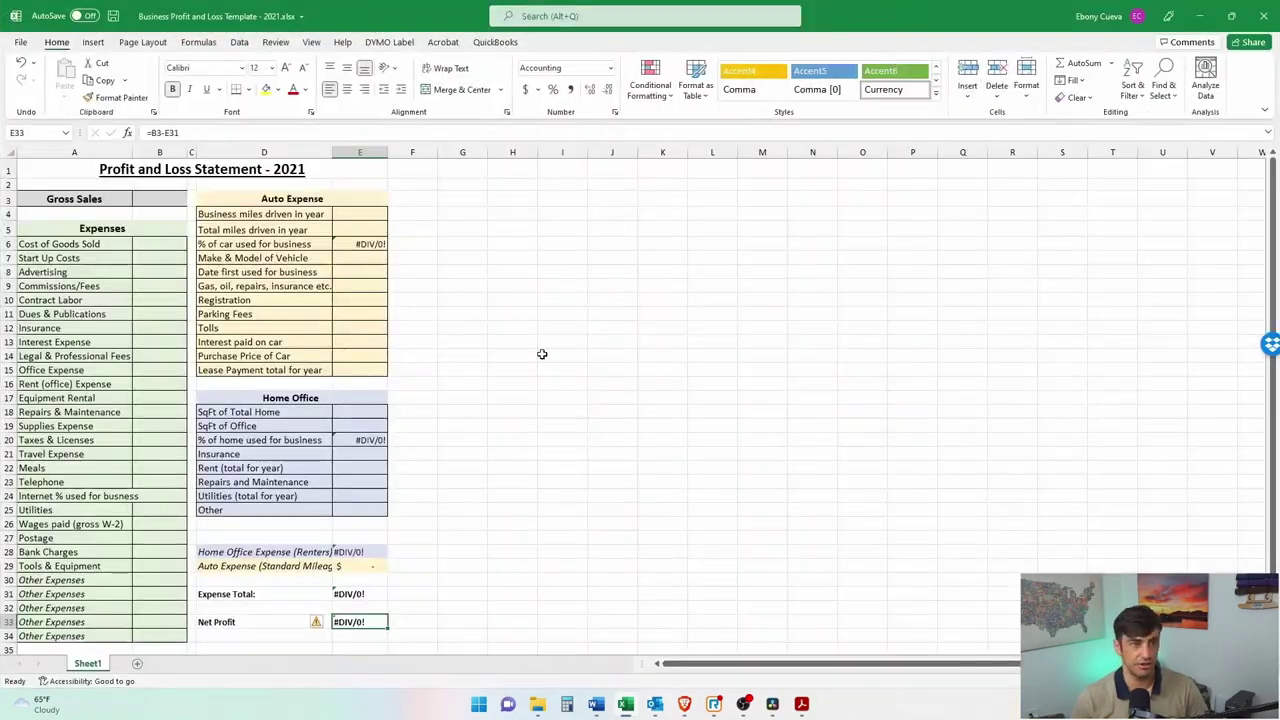
# Examine the business and total miles rows under Auto Expense in the Business Profit and Loss Template workbook, and return to TurboTax.
pyautogui.keyDown('ctrl'); pyautogui.scroll(3, 290, 242); pyautogui.keyUp('ctrl')
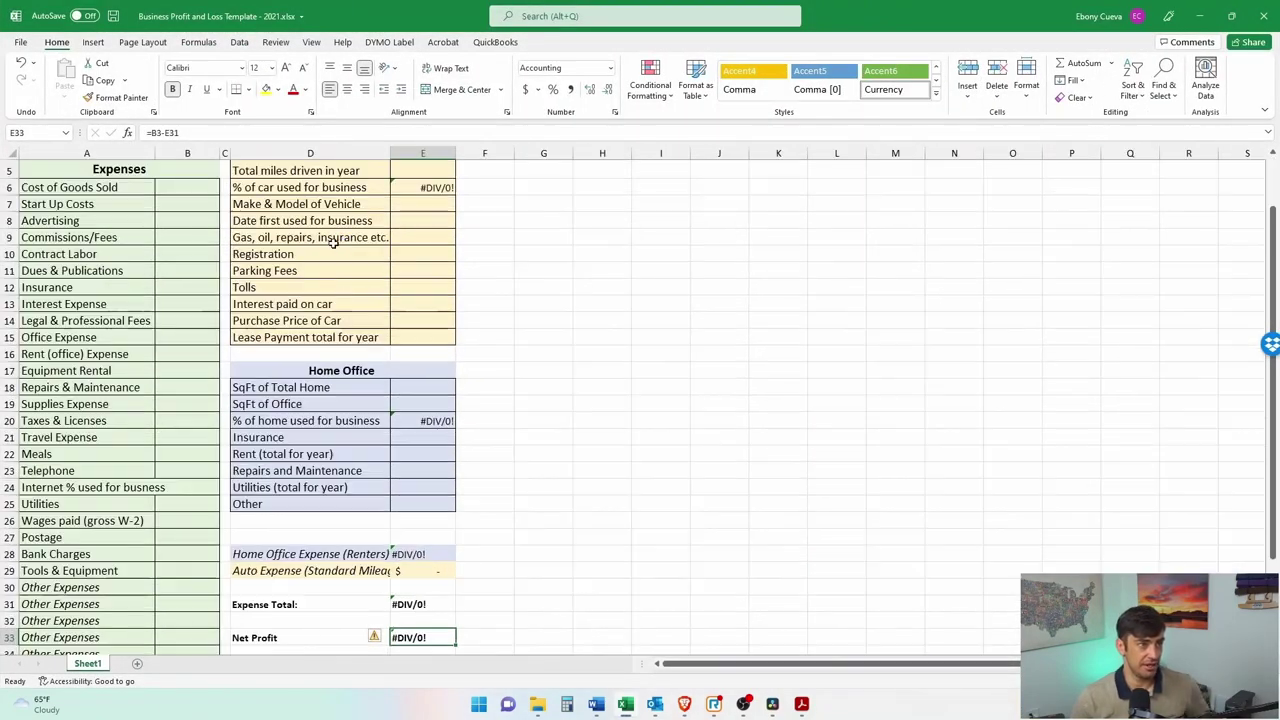
pyautogui.scroll(5, 451, 274)
pyautogui.keyDown('ctrl'); pyautogui.scroll(3, 451, 274); pyautogui.keyUp('ctrl')
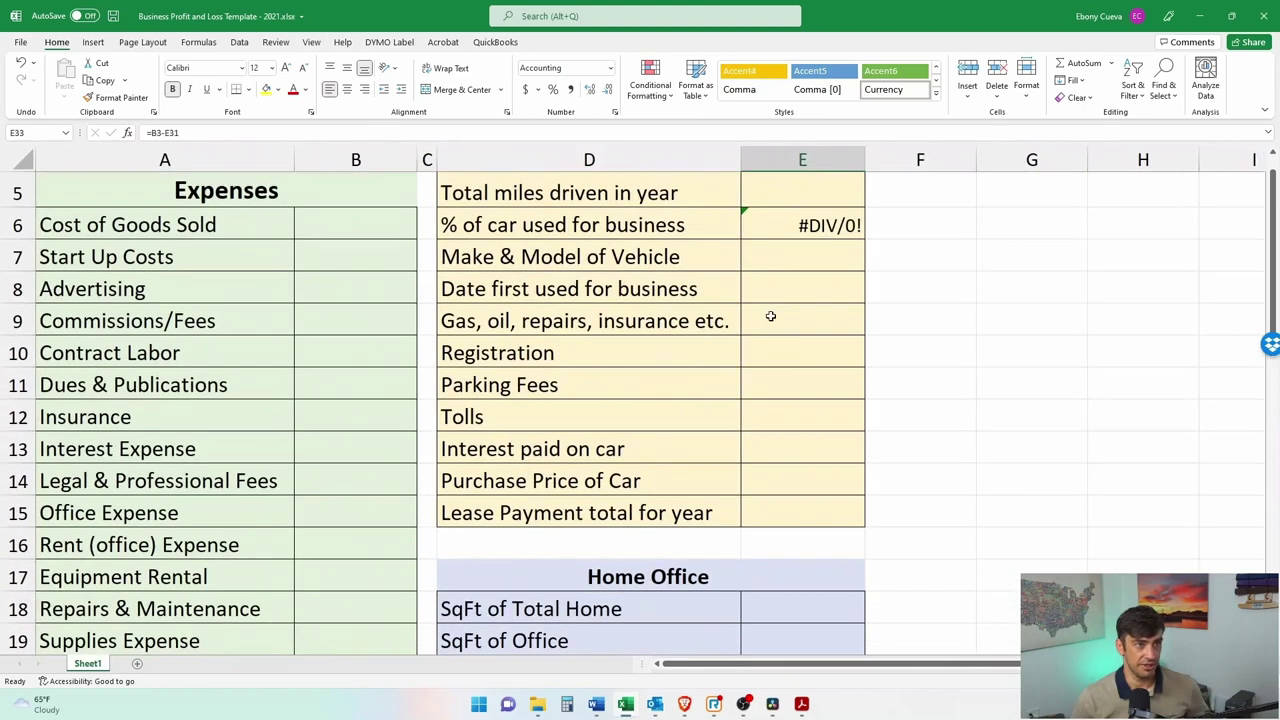
pyautogui.scroll(2, 768, 317)
pyautogui.click(683, 294)
pyautogui.moveTo(683, 294); pyautogui.dragTo(797, 340)
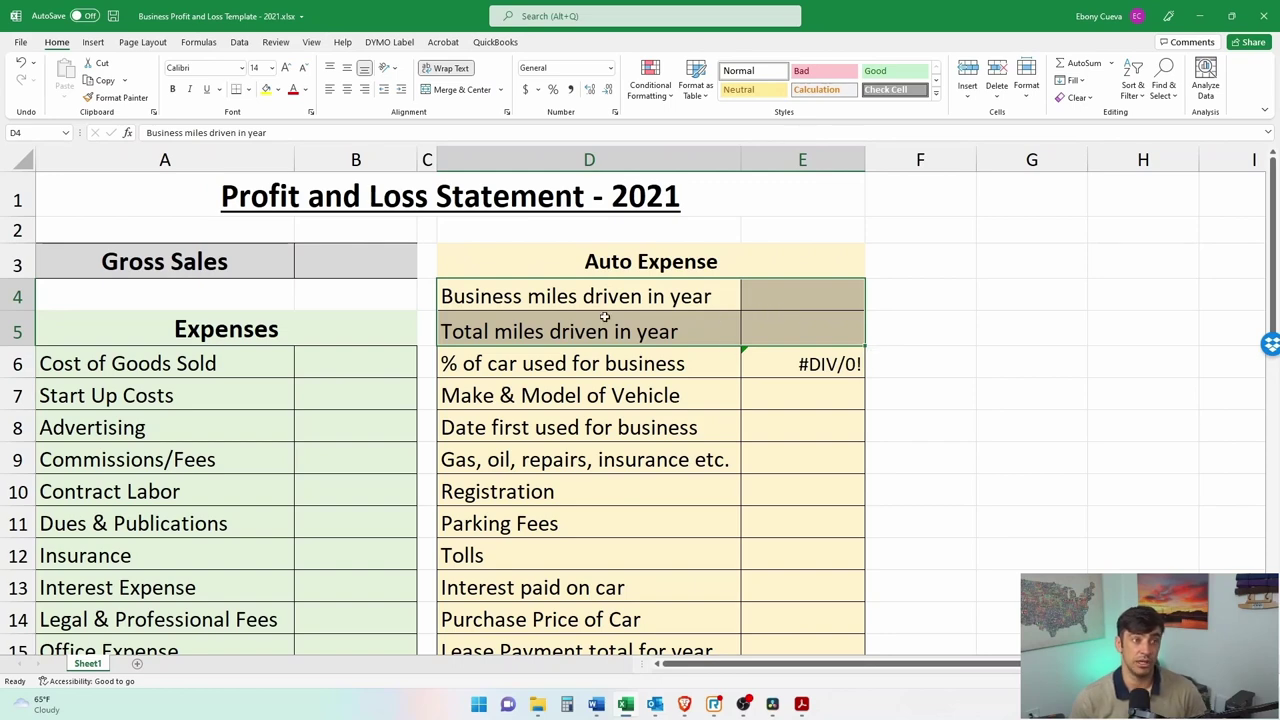
pyautogui.click(568, 305)
pyautogui.press('Return')
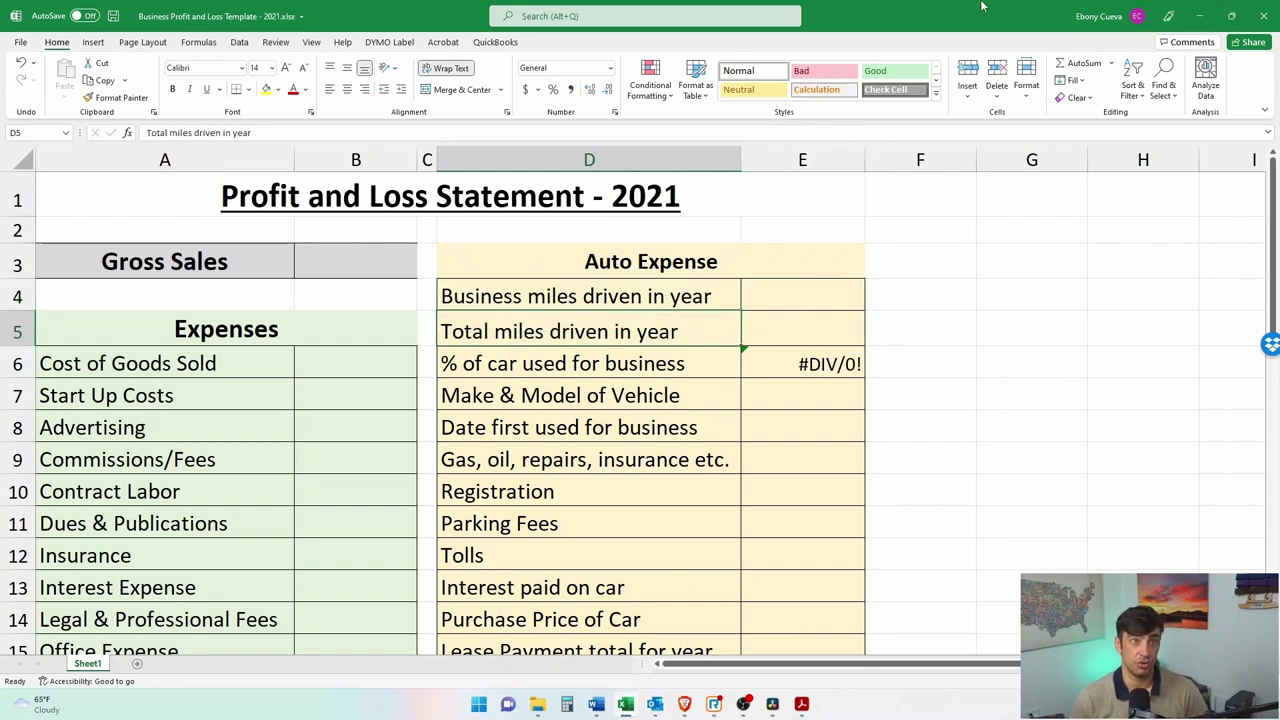
pyautogui.hotkey('alt', 'Tab')
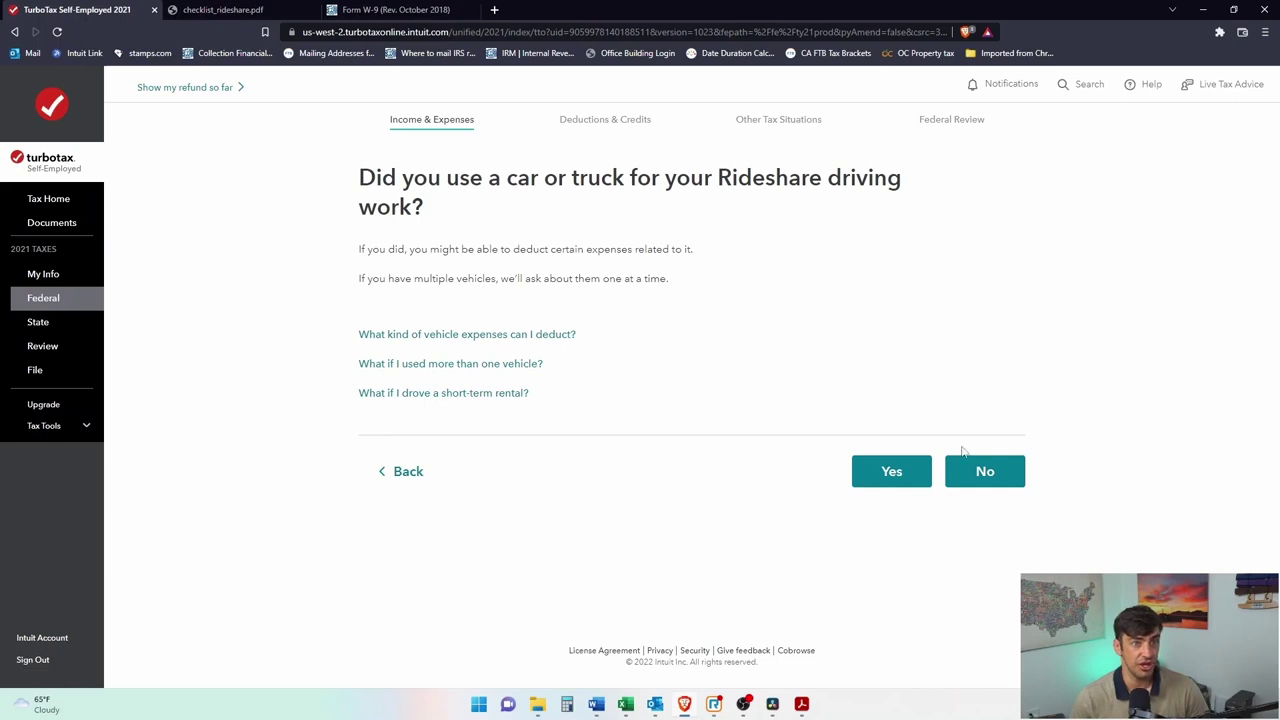
# Confirm vehicle use for rideshare work and enter a Honda, type Auto under 6,000 lbs, used for work since 01/01/2021.
pyautogui.click(915, 470)
pyautogui.click(525, 245)
pyautogui.write('Honda')
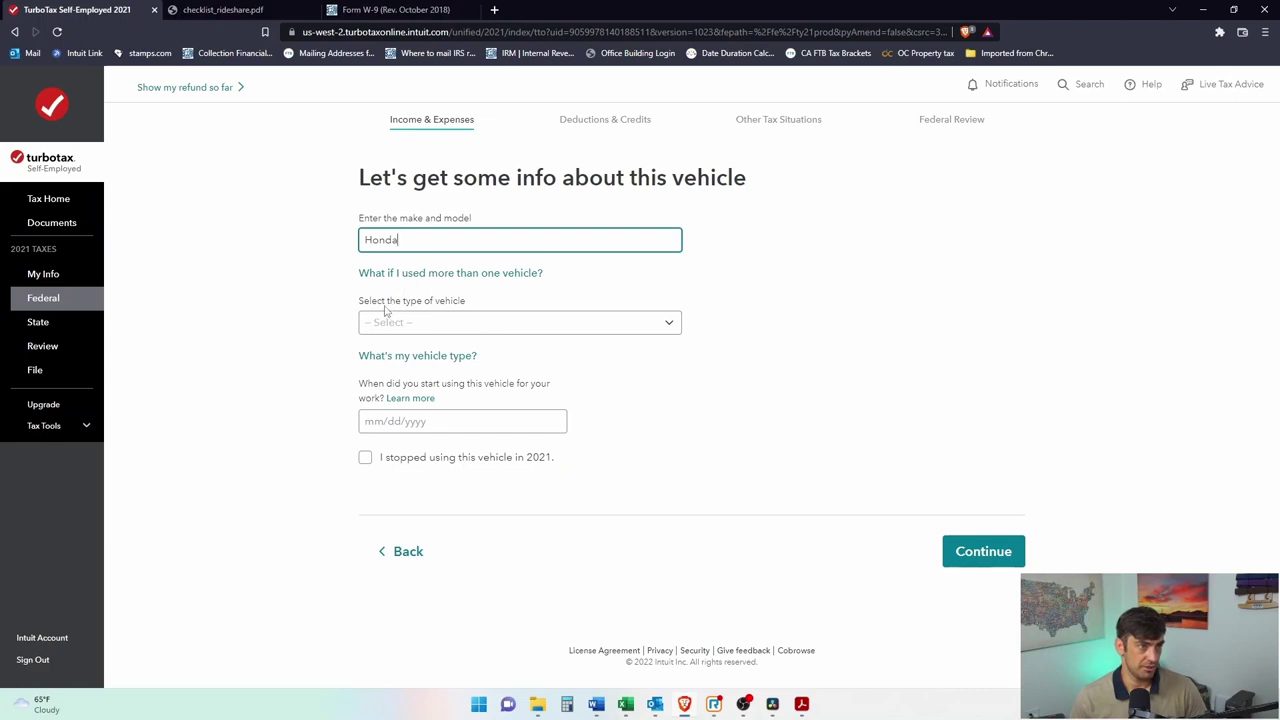
pyautogui.click(435, 324)
pyautogui.click(462, 355)
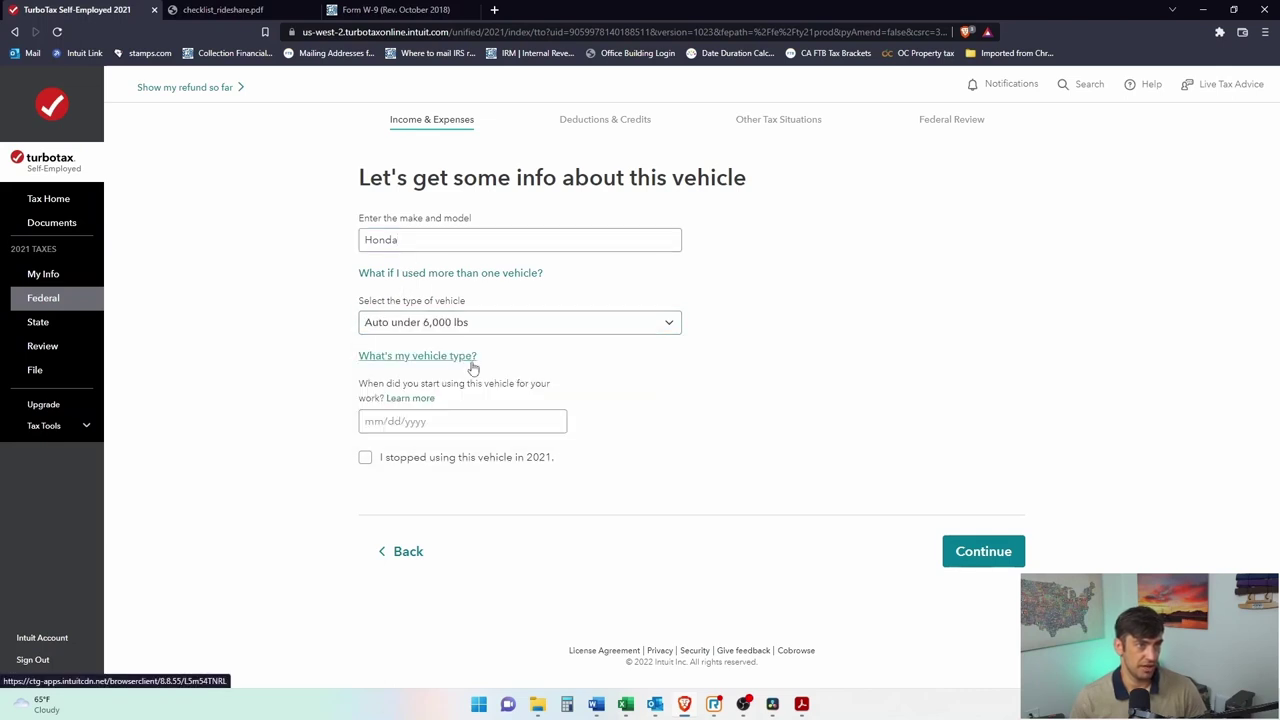
pyautogui.click(421, 420)
pyautogui.write('01/01/20')
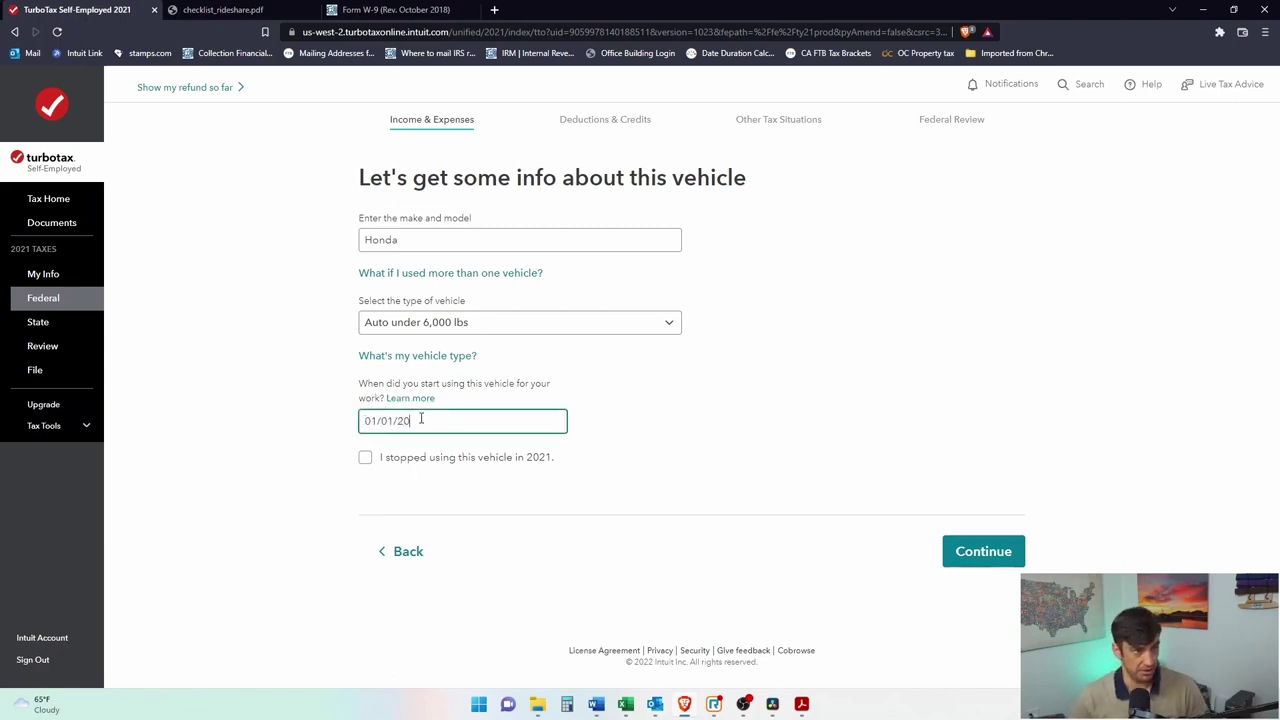
pyautogui.write('21')
pyautogui.click(1003, 562)
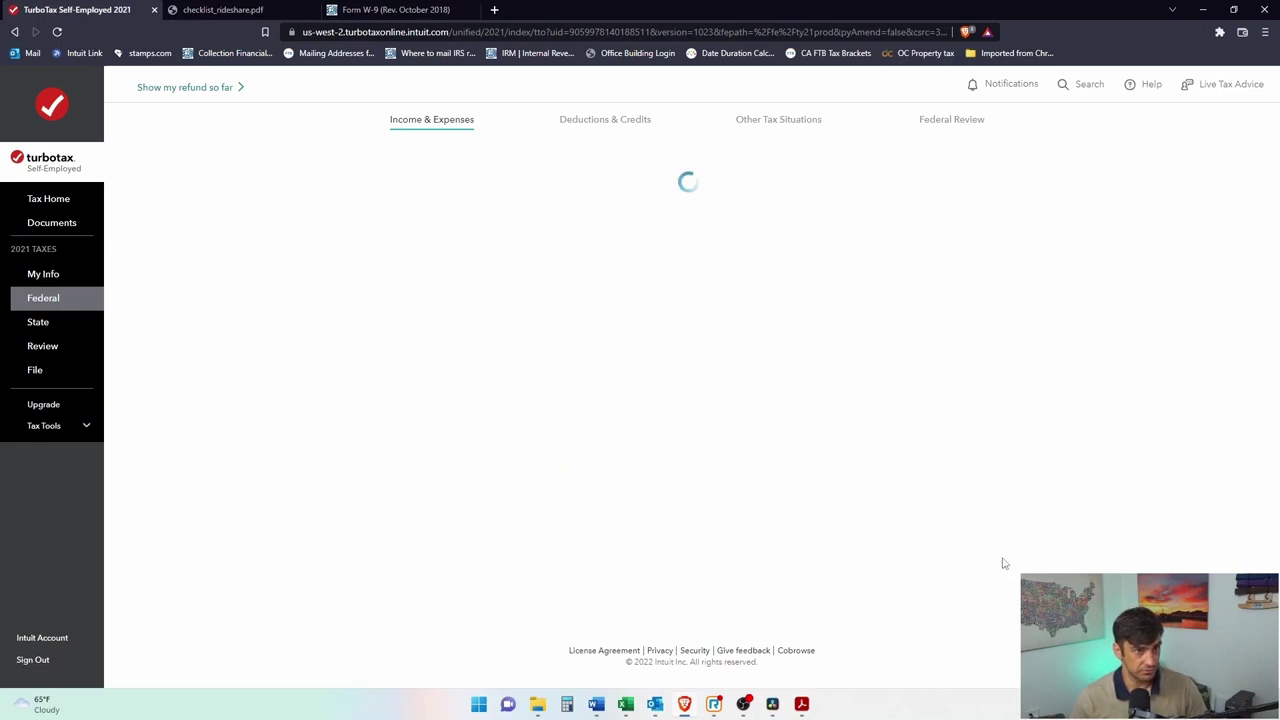
# Answer the follow-up question about this vehicle with its first option and continue.
pyautogui.moveTo(430, 180); pyautogui.dragTo(648, 180)
pyautogui.click(648, 180)
pyautogui.click(366, 223)
pyautogui.click(983, 427)
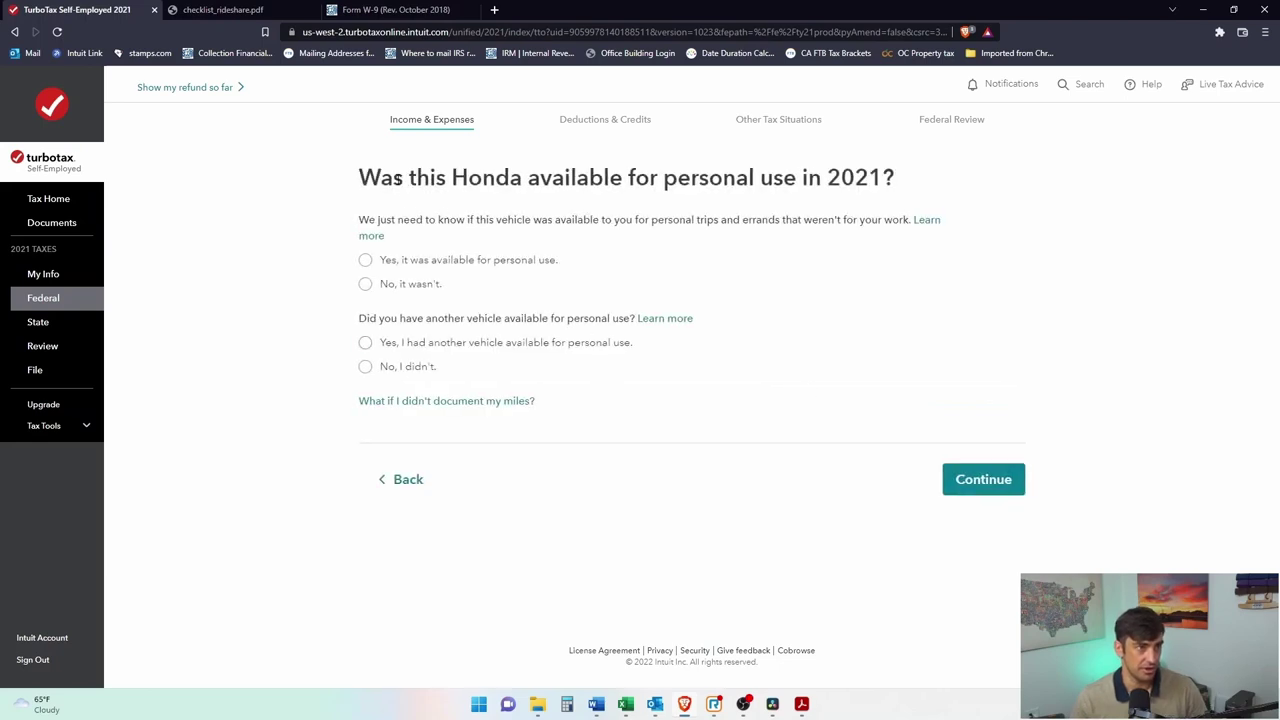
# Report the Honda as available for personal use, with no other personal vehicle available, and its work miles as tracked.
pyautogui.click(365, 260)
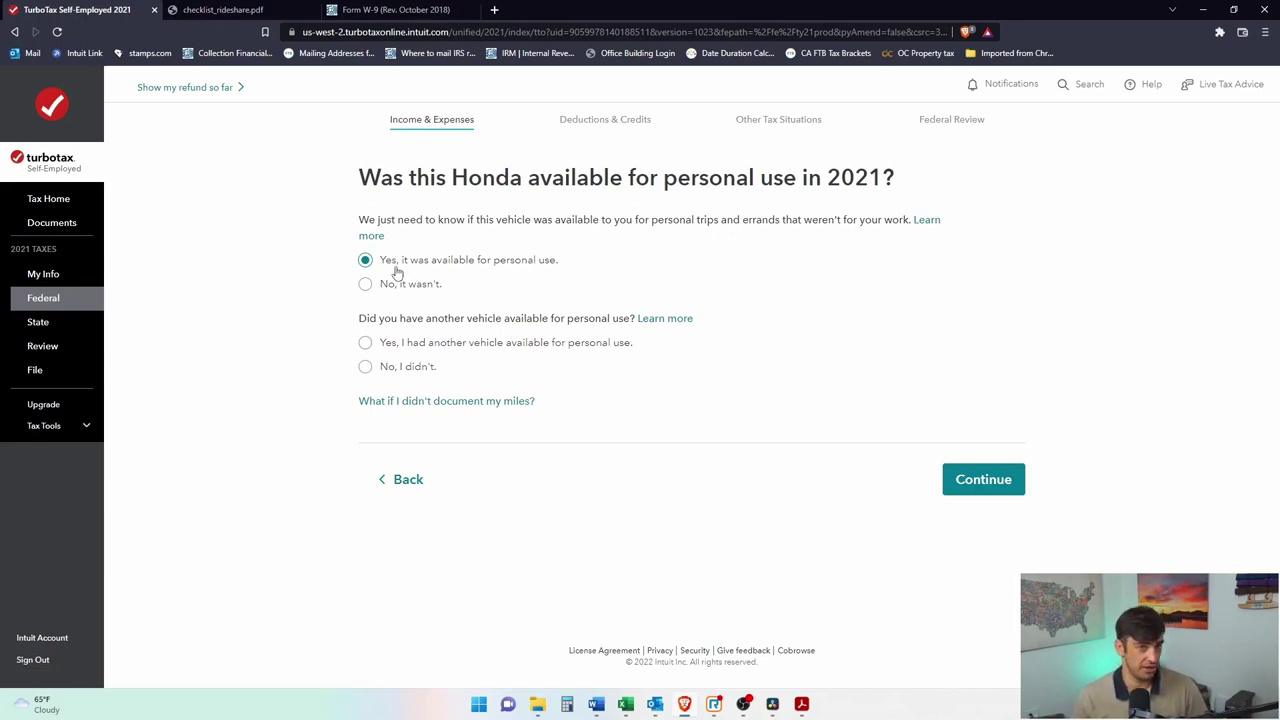
pyautogui.moveTo(608, 177); pyautogui.dragTo(834, 347)
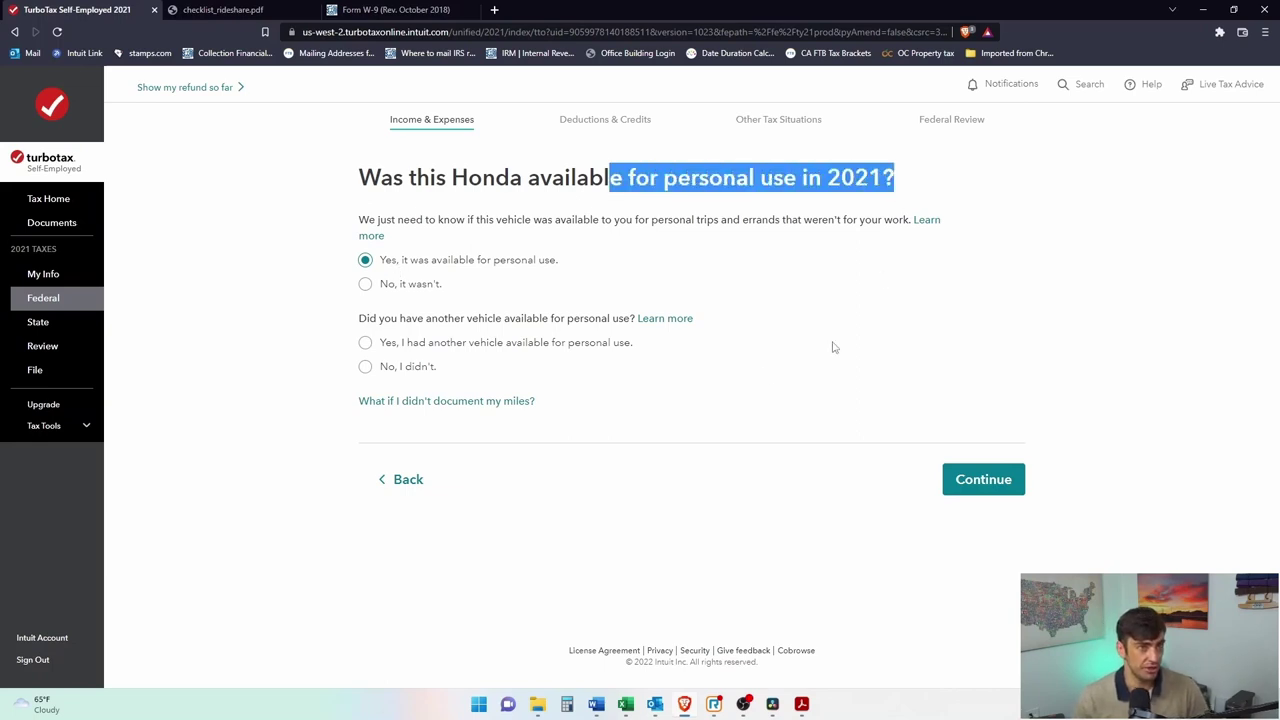
pyautogui.click(379, 321)
pyautogui.click(365, 367)
pyautogui.click(984, 479)
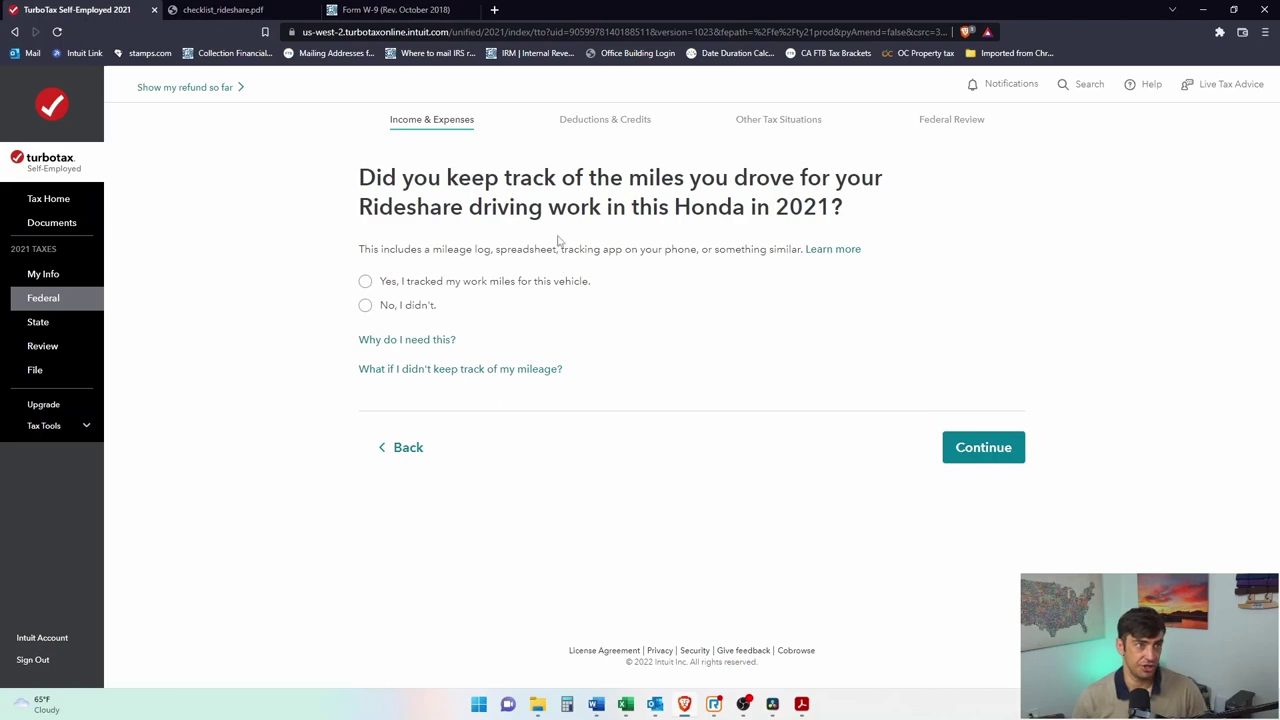
pyautogui.click(365, 282)
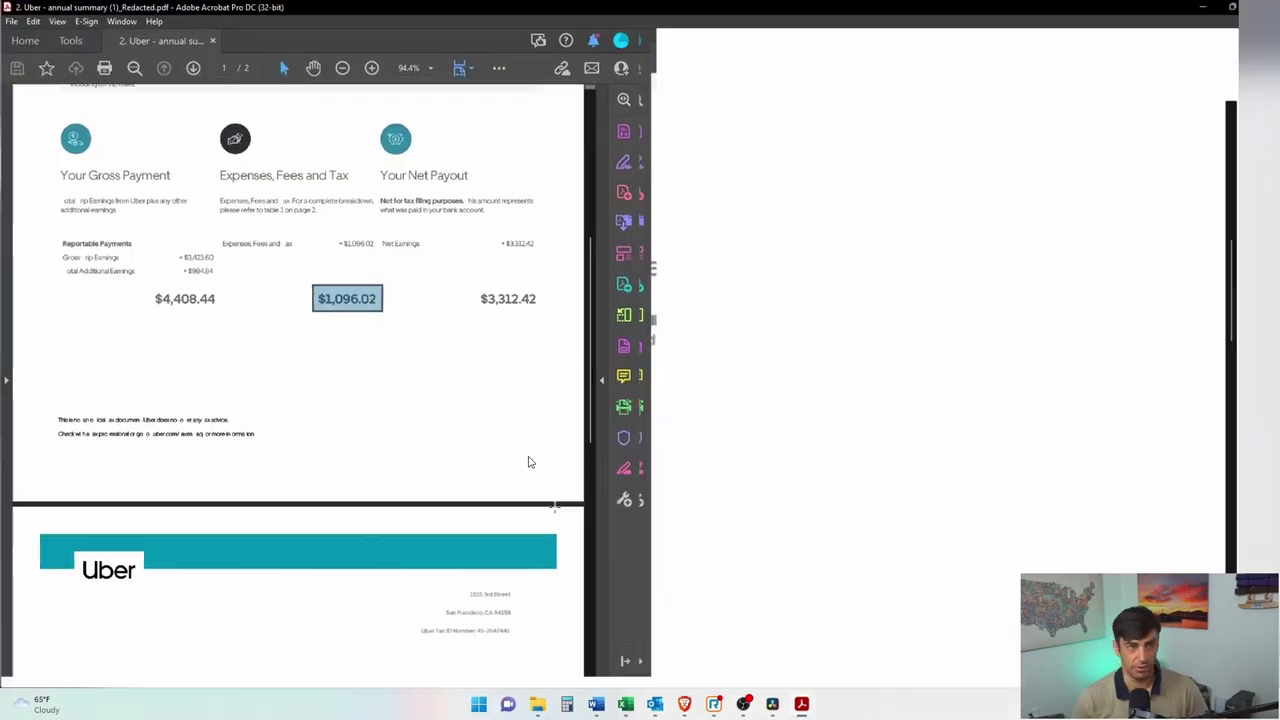
# Examine the online miles under Driving Totals in the Uber annual summary PDF, and return to the mileage tracking question.
pyautogui.scroll(3, 529, 460)
pyautogui.scroll(5, 877, 457)
pyautogui.scroll(-2, 927, 490)
pyautogui.moveTo(847, 432); pyautogui.dragTo(1027, 549)
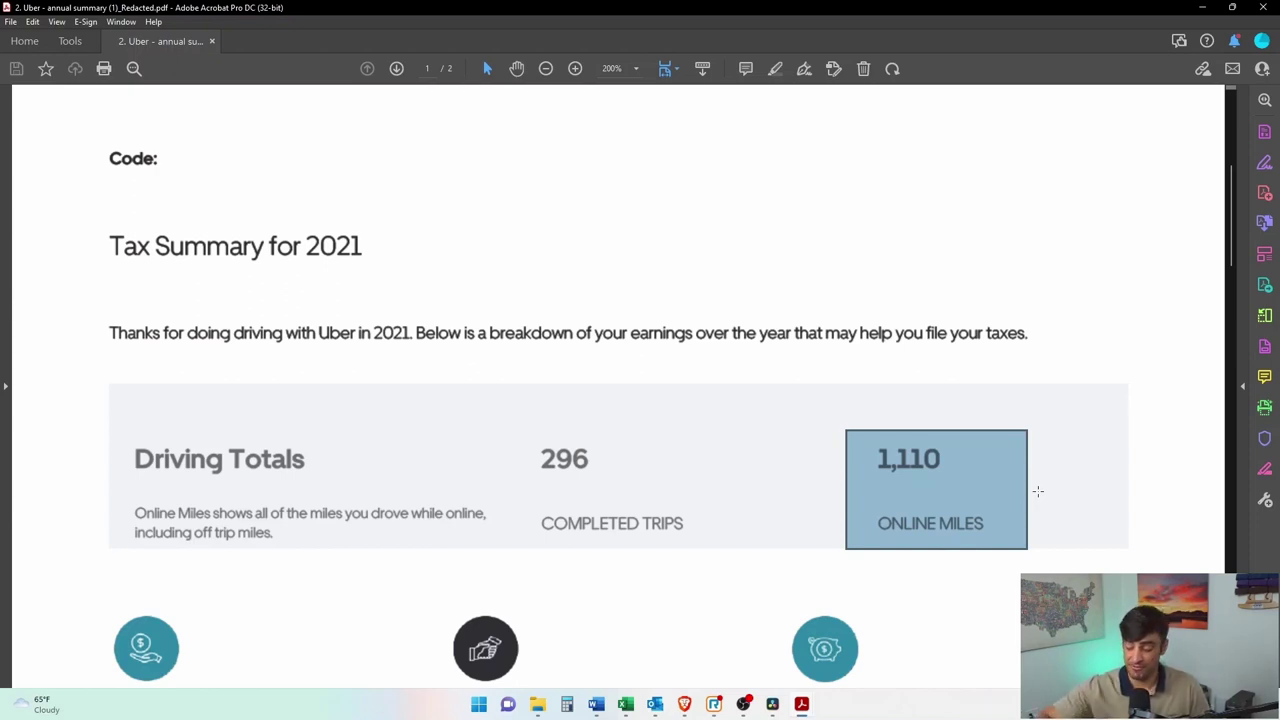
pyautogui.click(1038, 491)
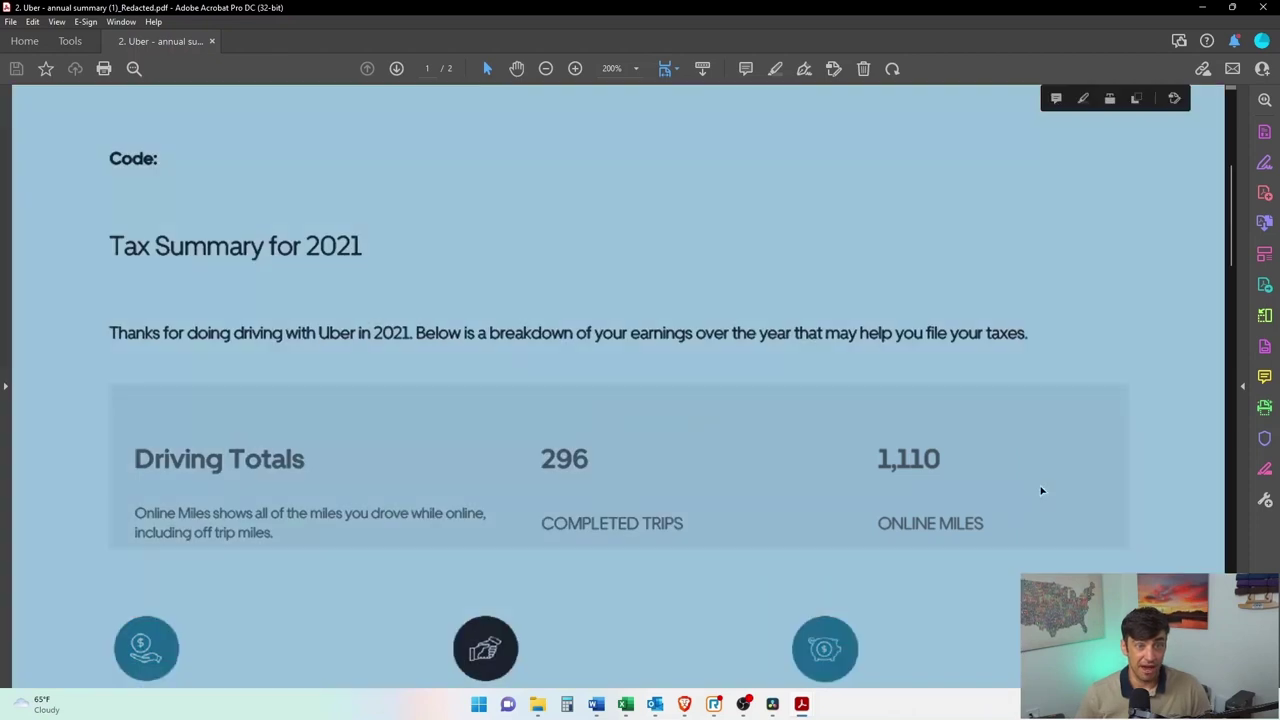
pyautogui.moveTo(1047, 413); pyautogui.dragTo(852, 551)
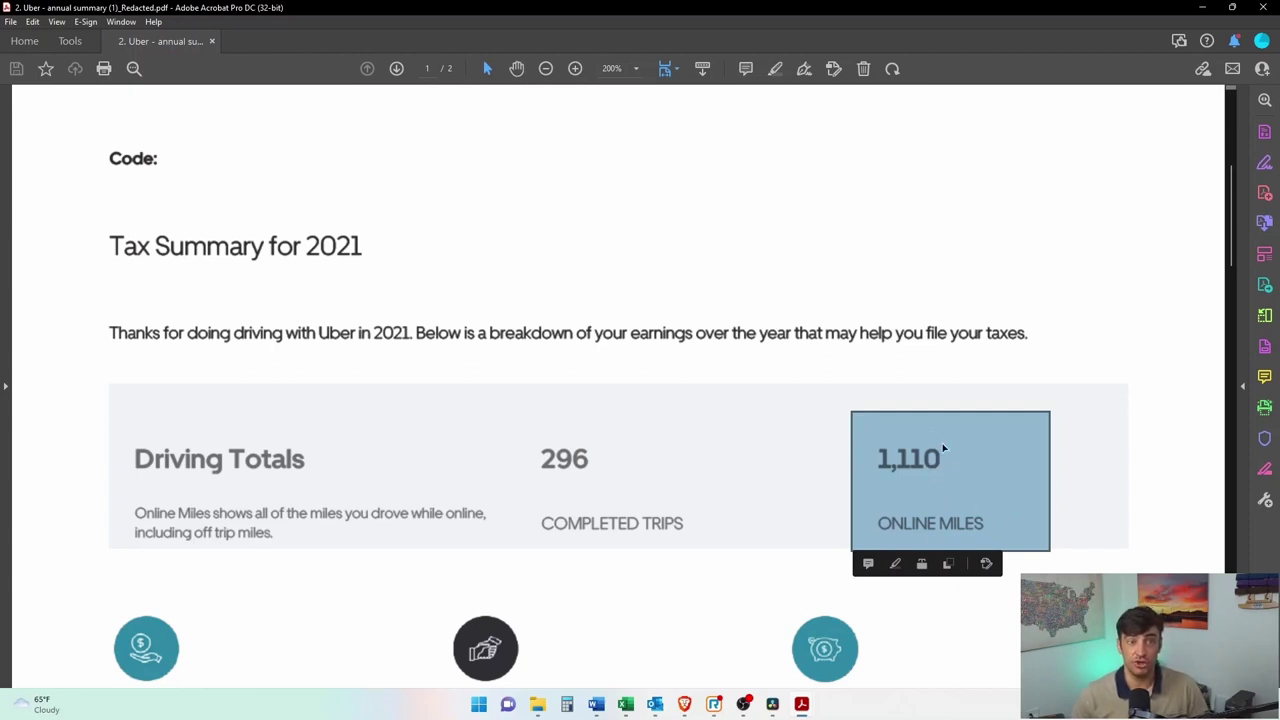
pyautogui.click(891, 401)
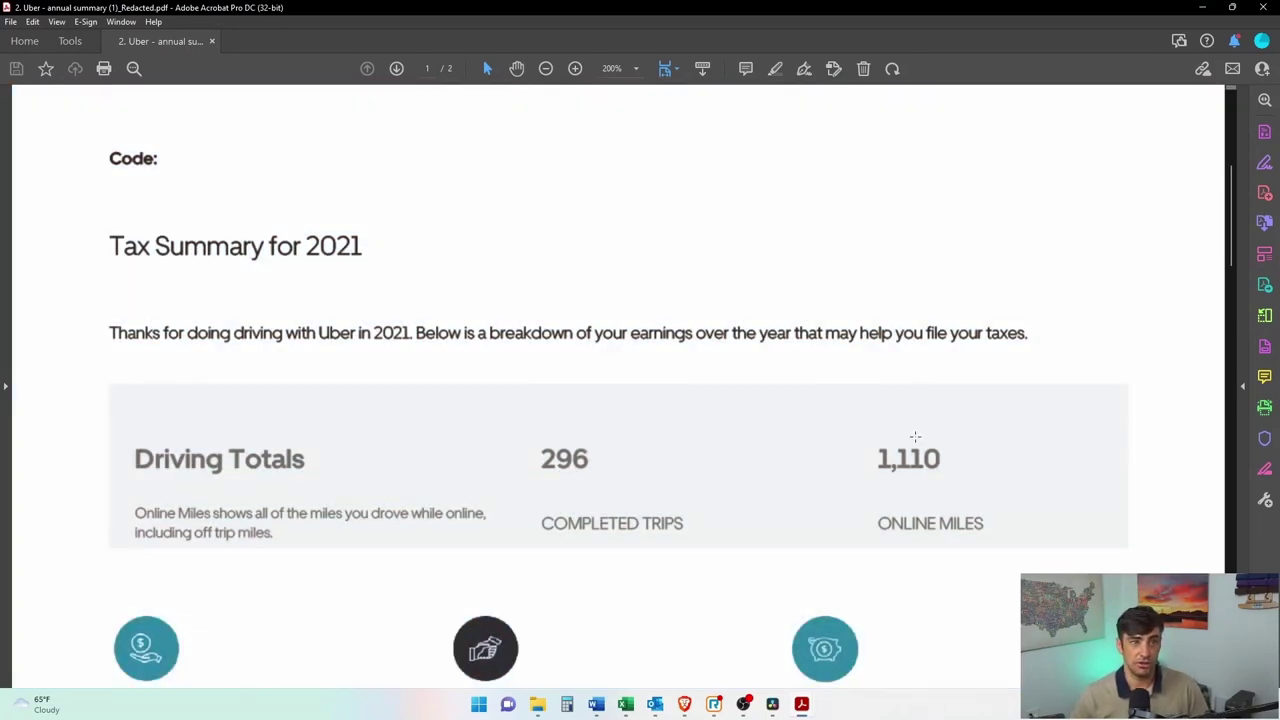
pyautogui.moveTo(994, 416); pyautogui.dragTo(855, 549)
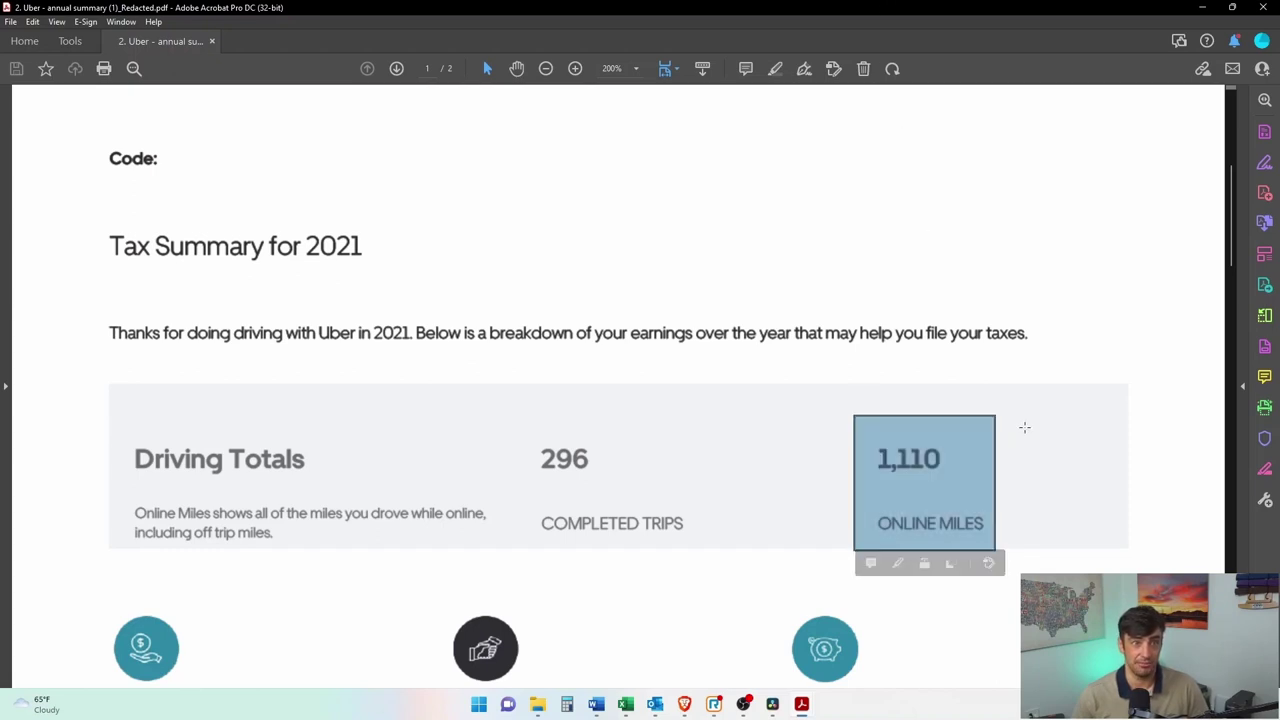
pyautogui.click(1202, 7)
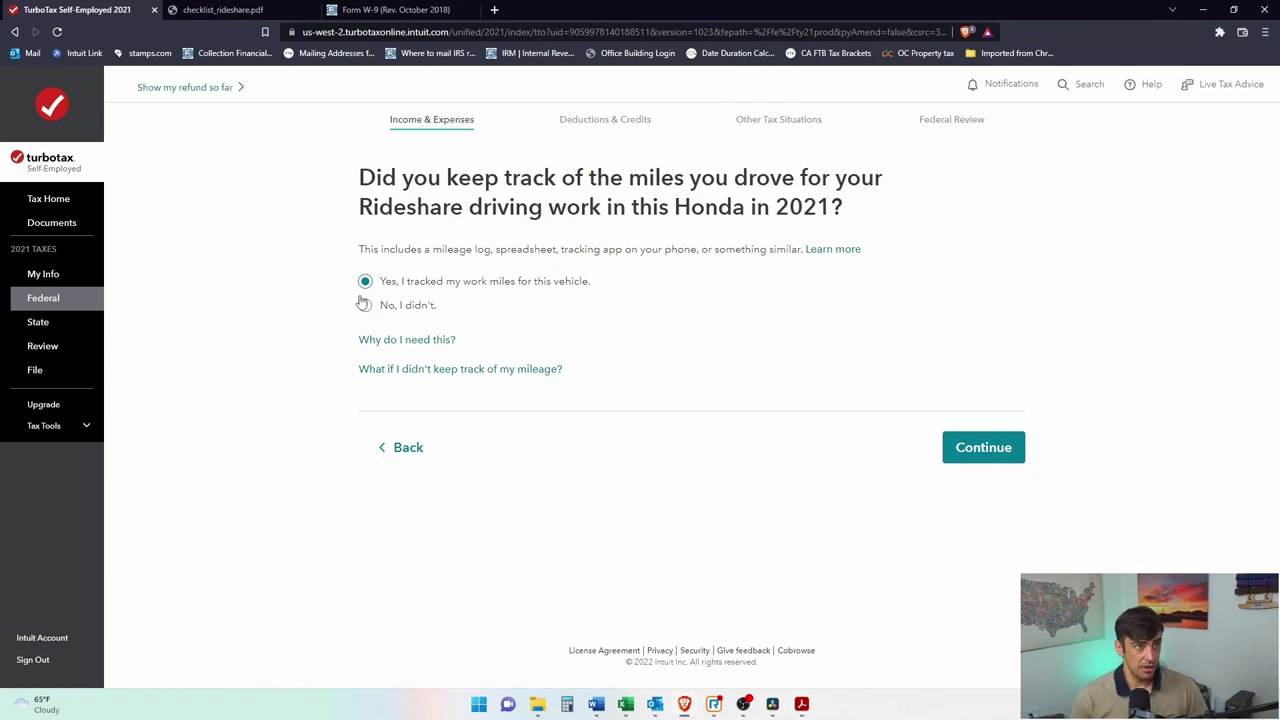
# Confirm that the Honda's rideshare work miles were tracked in 2021 and continue to the mileage entry question.
pyautogui.click(1002, 458)
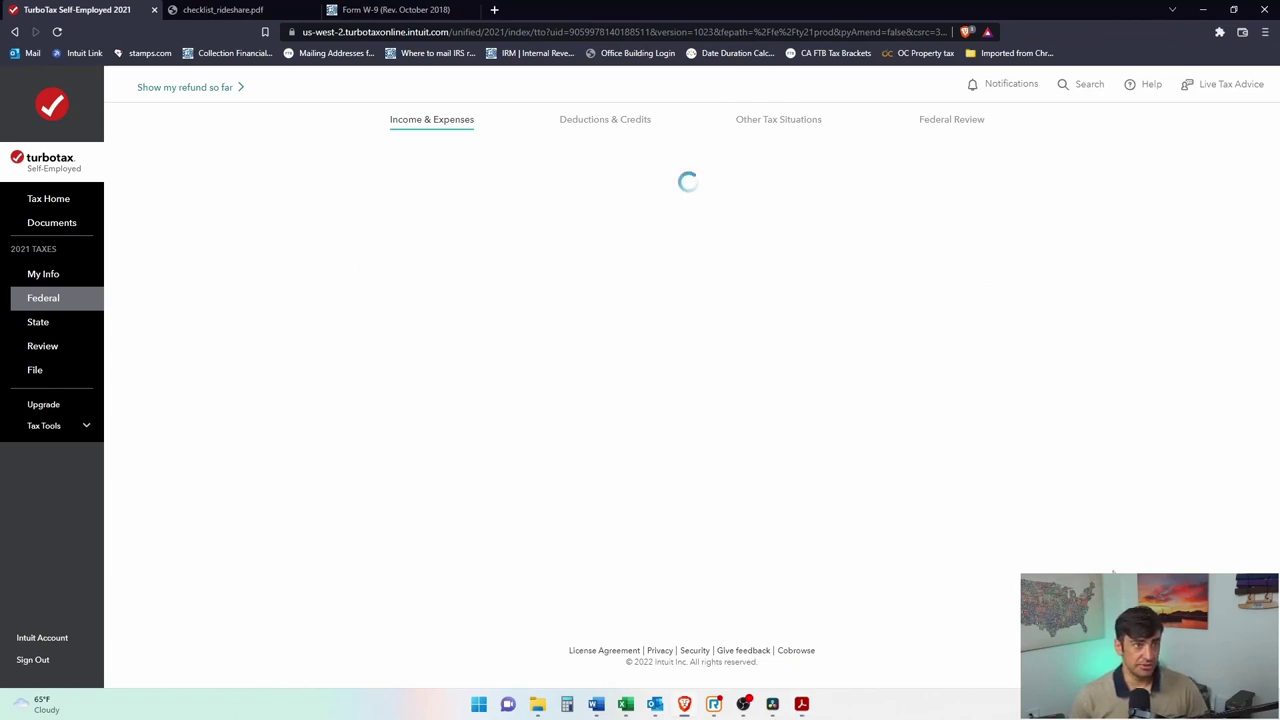
pyautogui.click(394, 598)
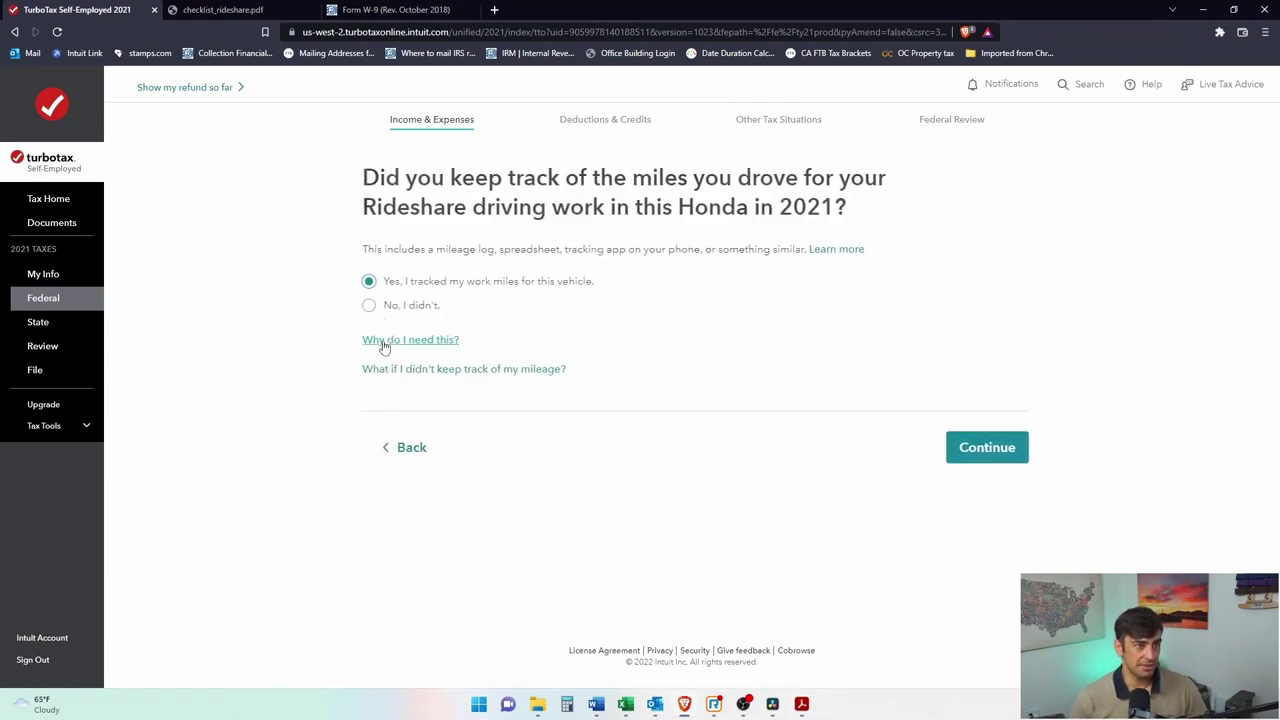
pyautogui.click(365, 305)
pyautogui.click(985, 450)
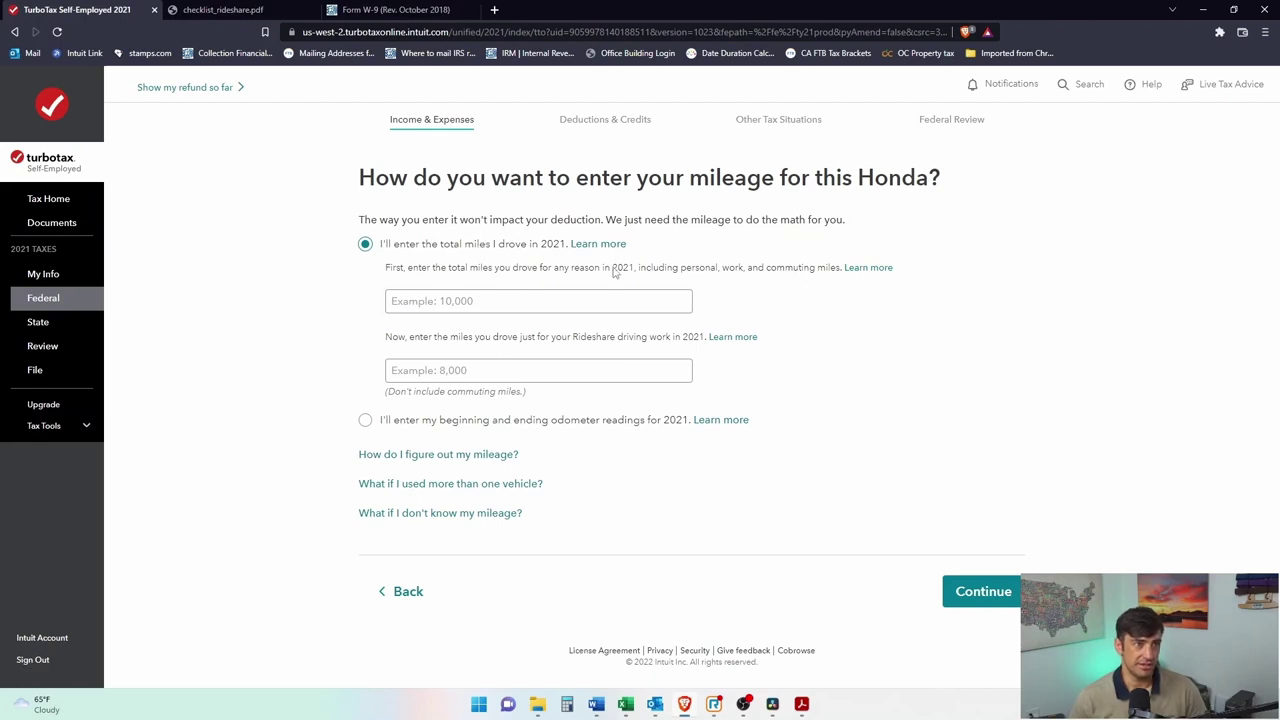
pyautogui.click(406, 591)
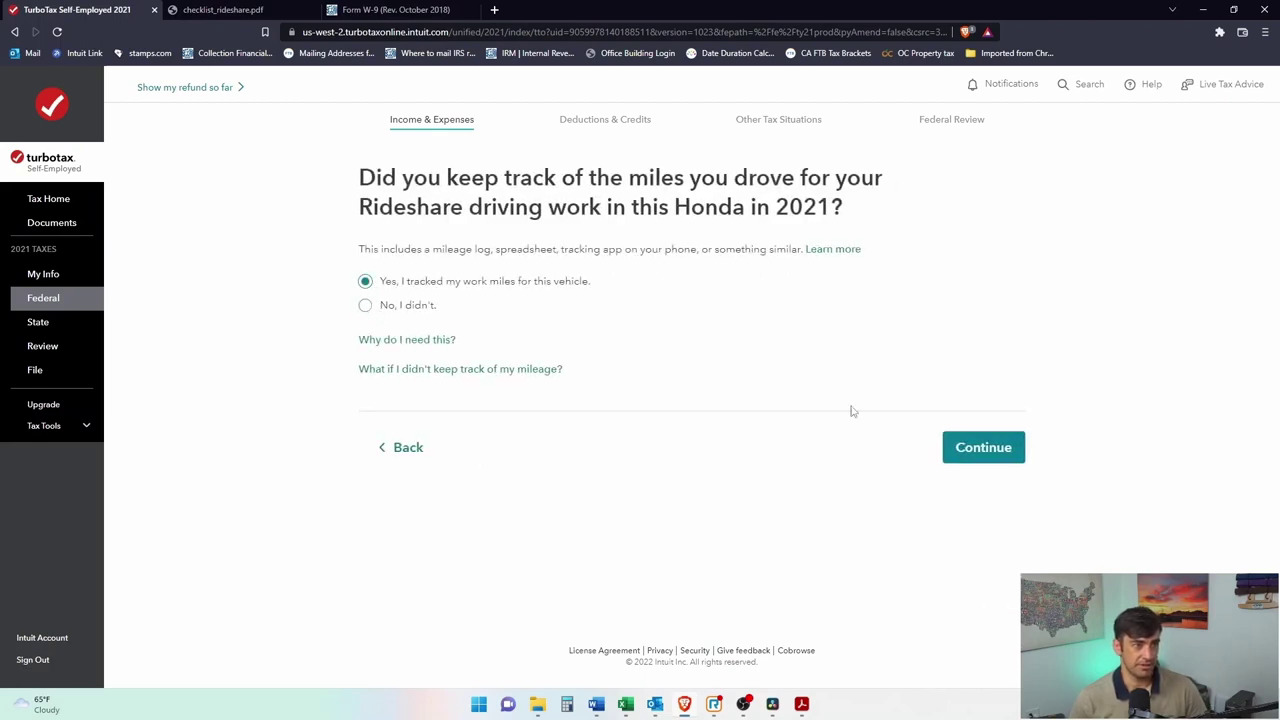
pyautogui.click(983, 447)
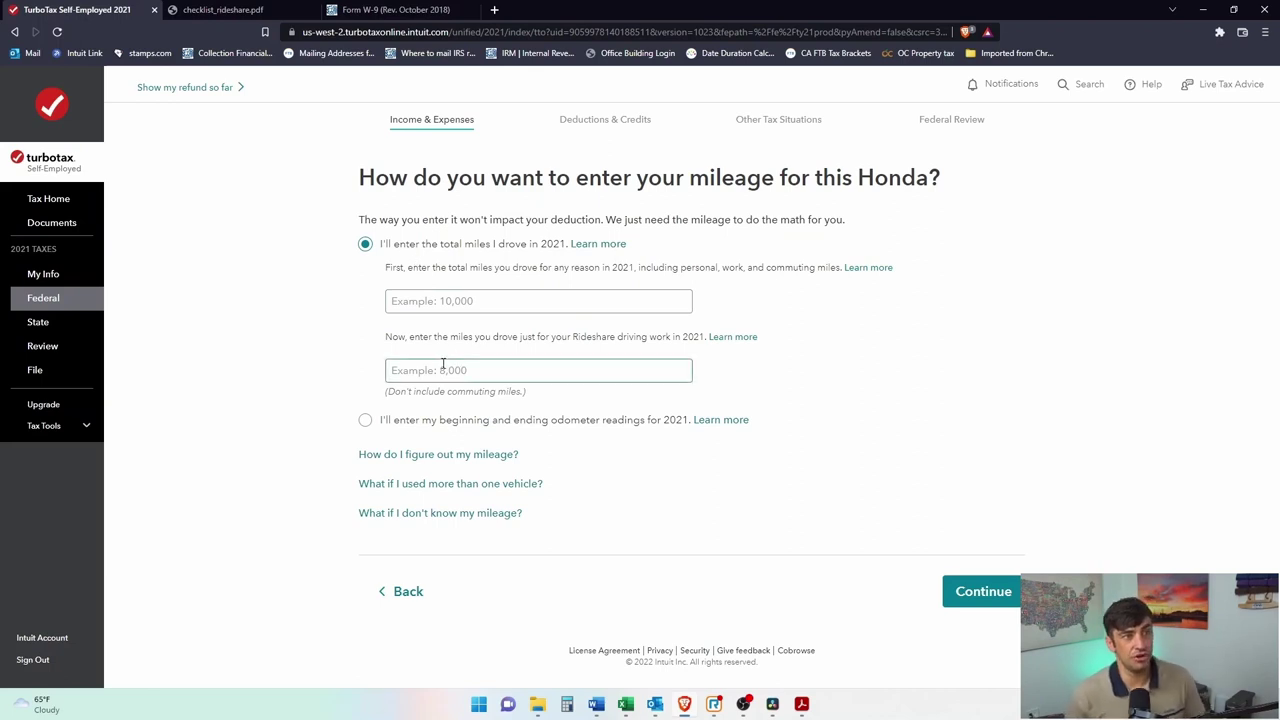
# Check the Auto Expense mileage rows in the Profit and Loss workbook in Excel, and enter 12154 as the Honda's total 2021 miles.
pyautogui.moveTo(437, 420); pyautogui.dragTo(597, 422)
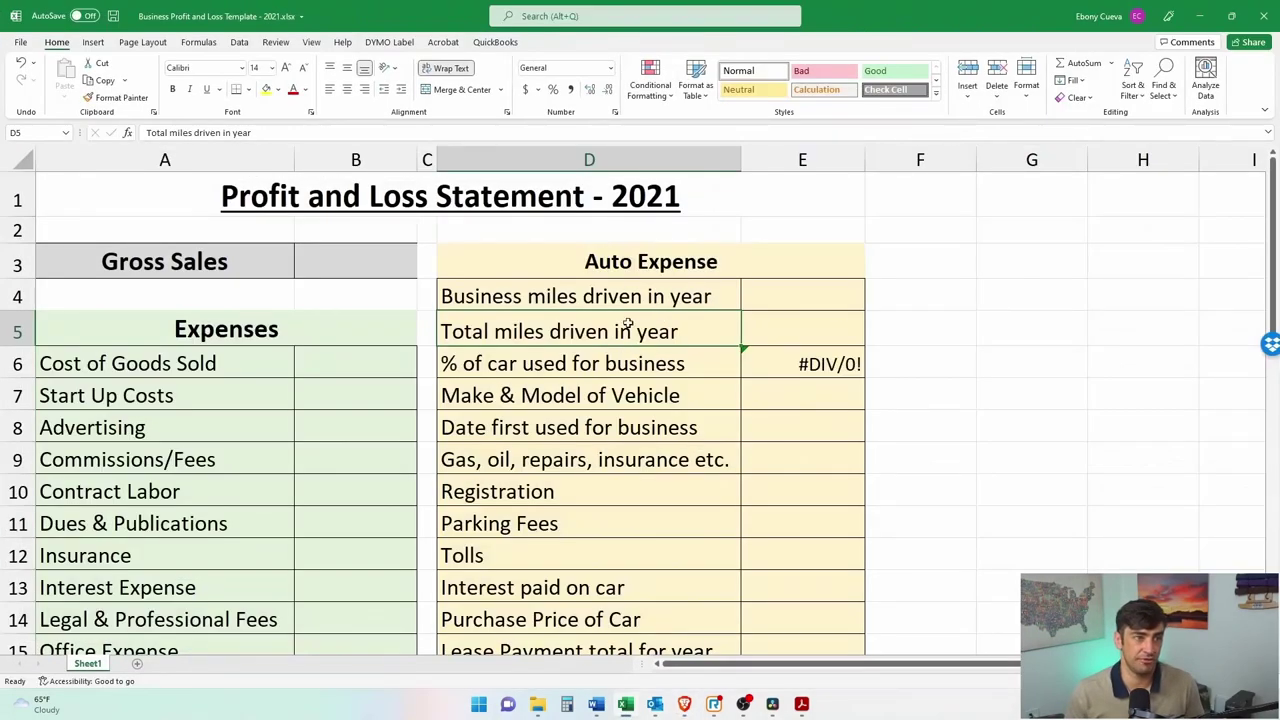
pyautogui.click(690, 297)
pyautogui.moveTo(690, 297); pyautogui.dragTo(800, 331)
pyautogui.hotkey('alt', 'Tab')
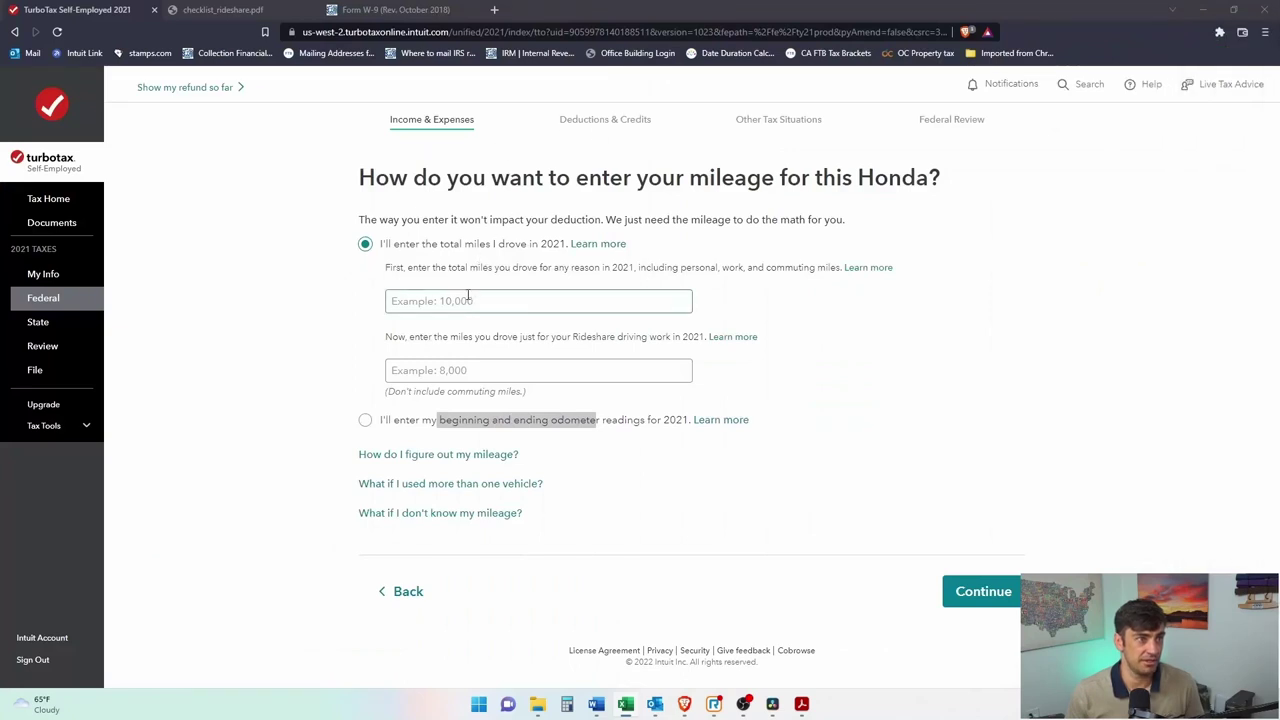
pyautogui.click(468, 296)
pyautogui.write('12')
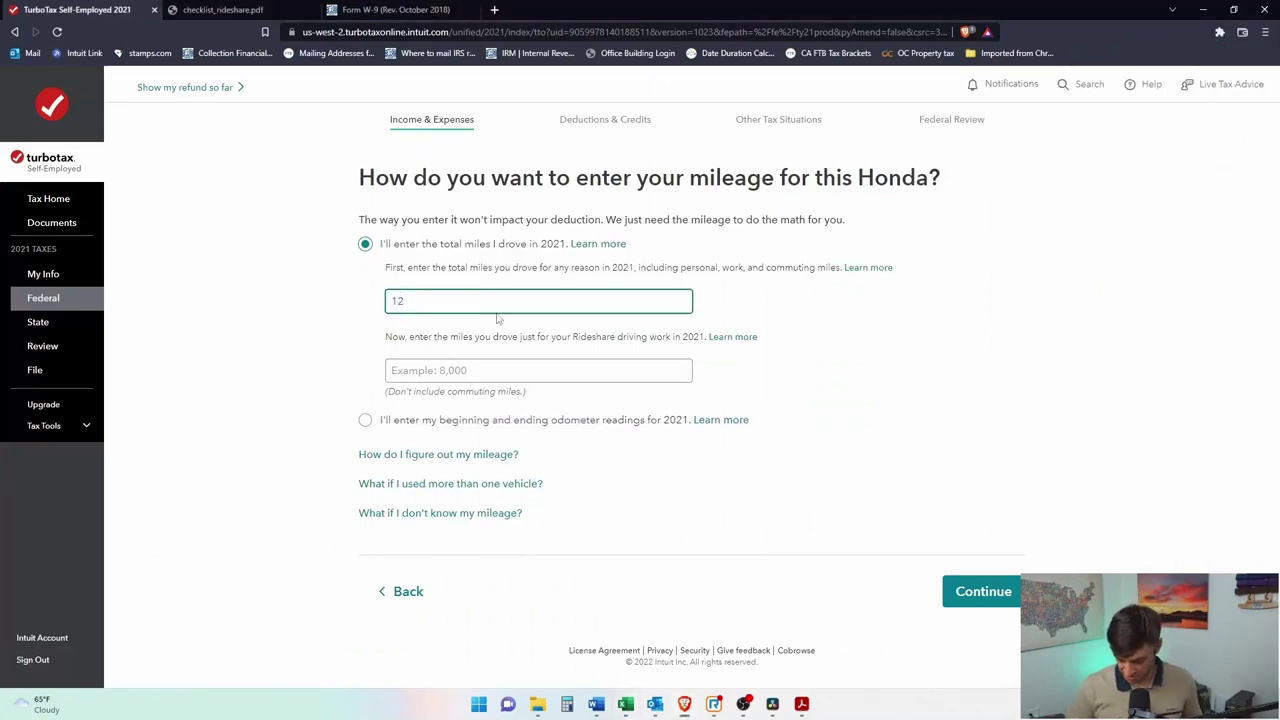
pyautogui.click(597, 373)
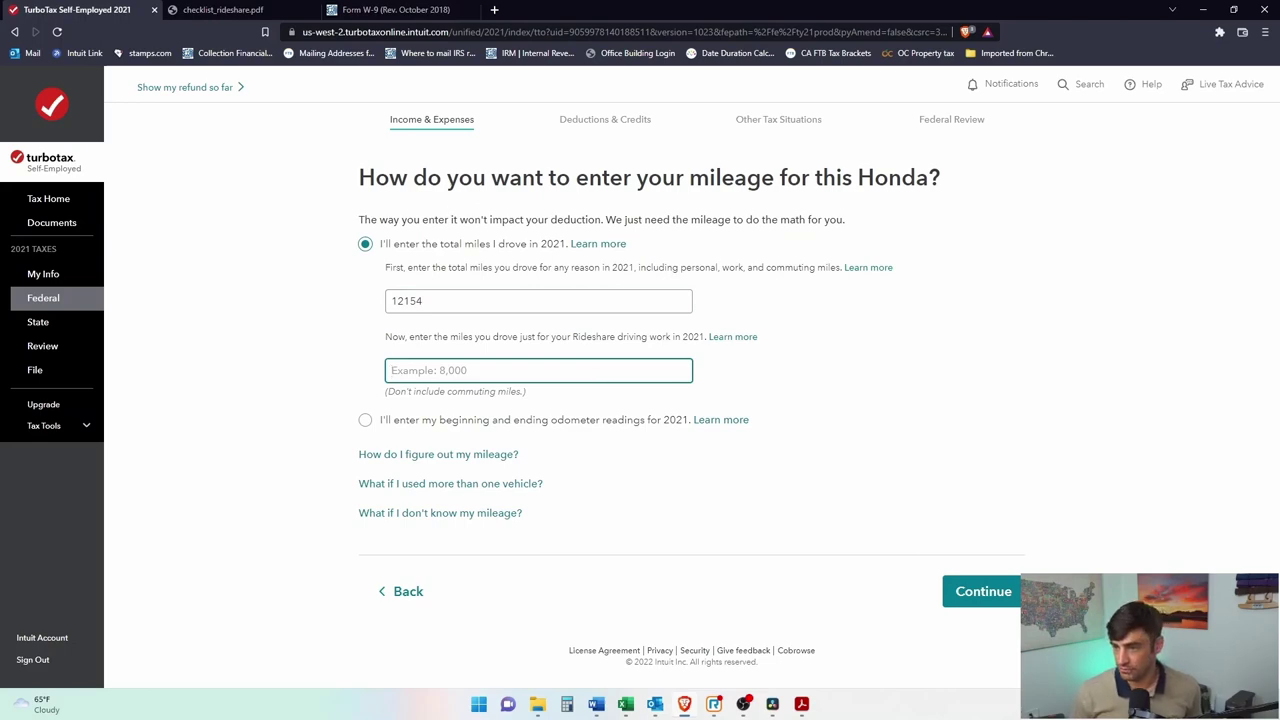
# Switch to the Uber annual summary PDF to read the online miles, and multiply 1110 by 2 in Calculator.
pyautogui.hotkey('alt', 'Tab')
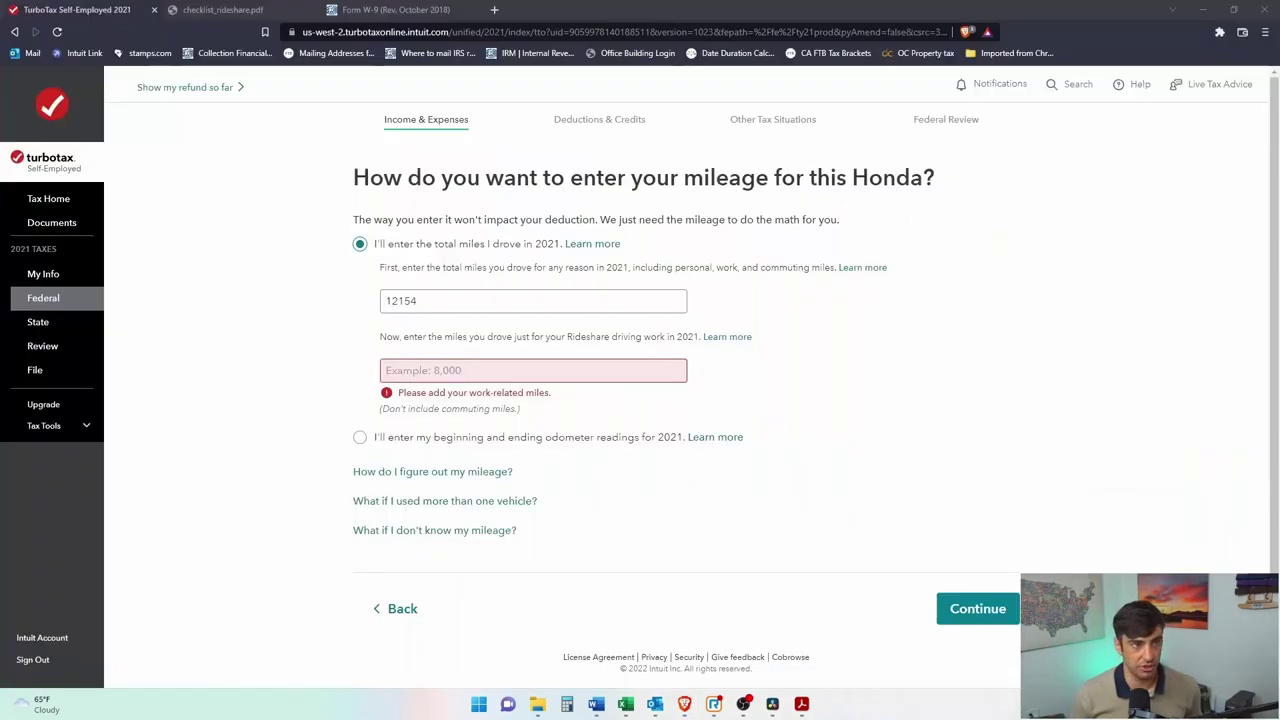
pyautogui.hotkey('alt', 'Tab')
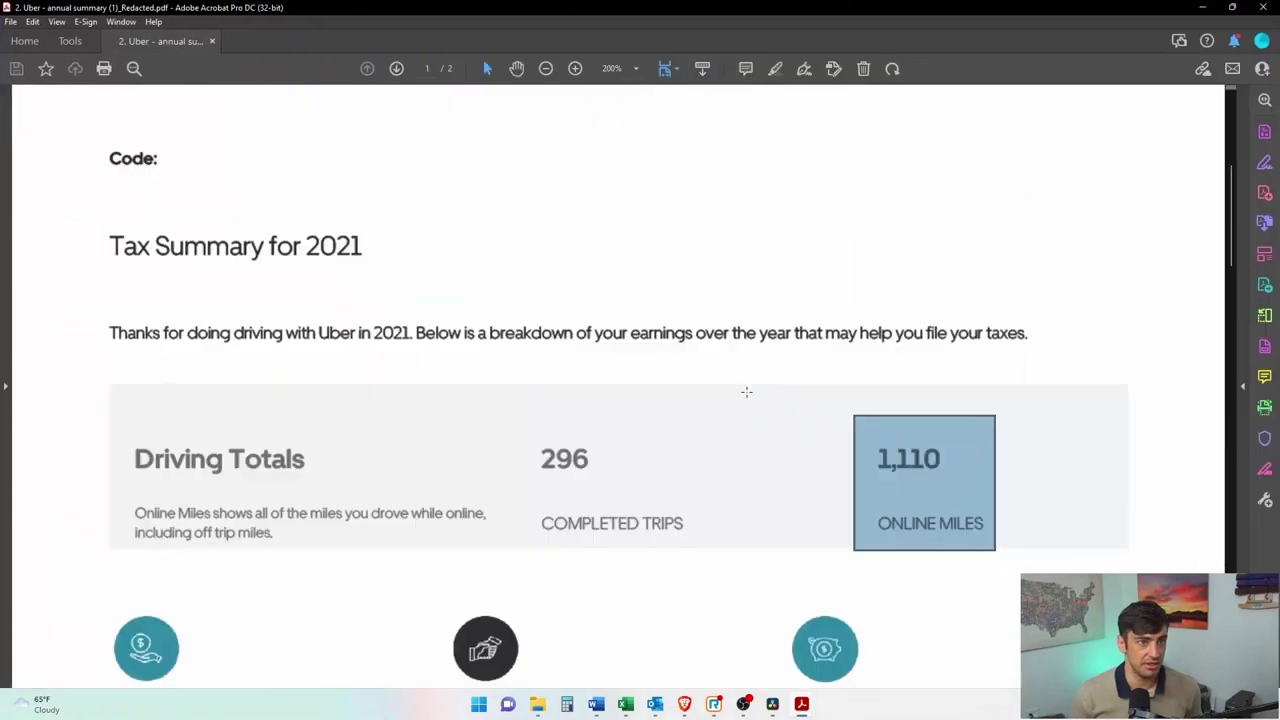
pyautogui.moveTo(878, 431); pyautogui.dragTo(1011, 550)
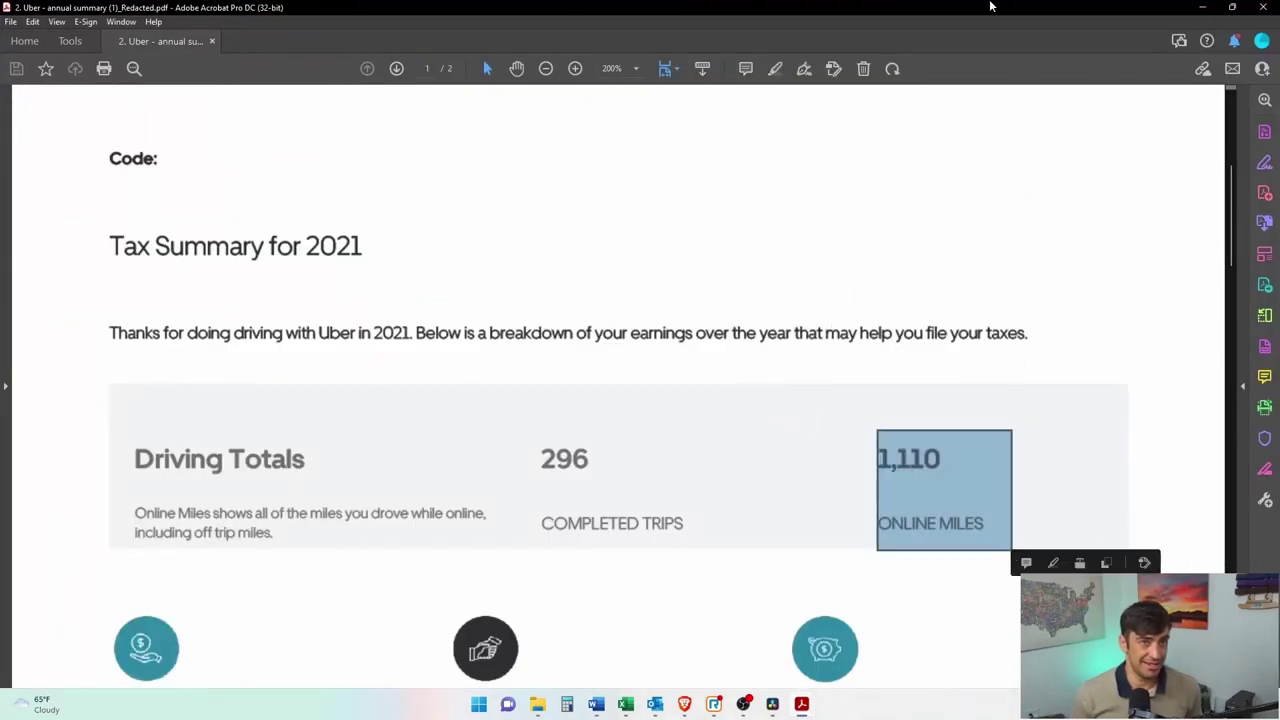
pyautogui.click(566, 704)
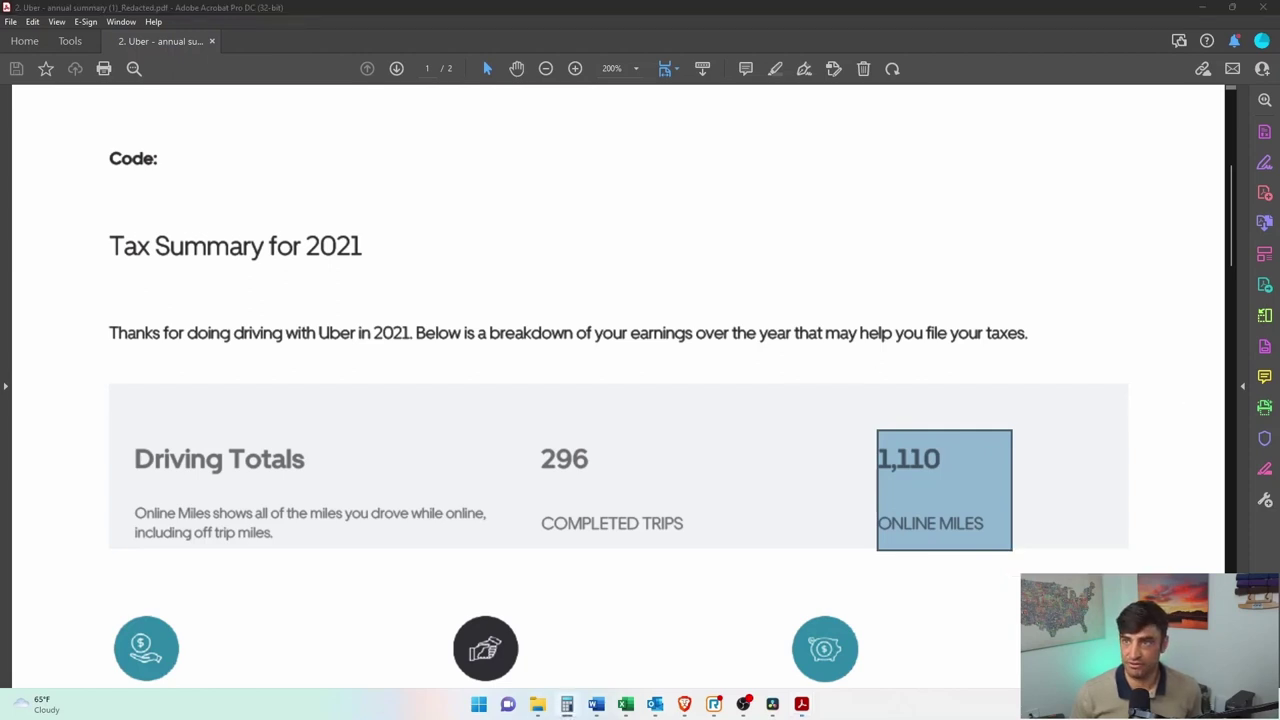
pyautogui.moveTo(757, 265); pyautogui.dragTo(572, 194)
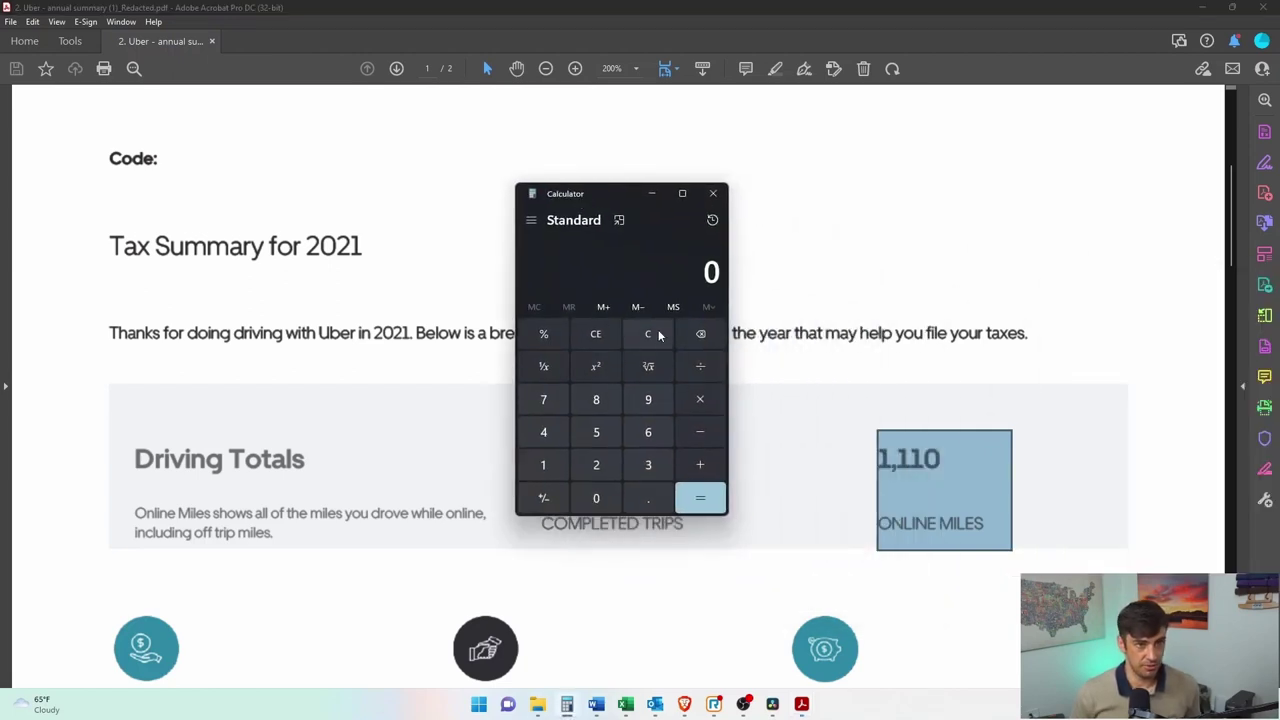
pyautogui.write('1110')
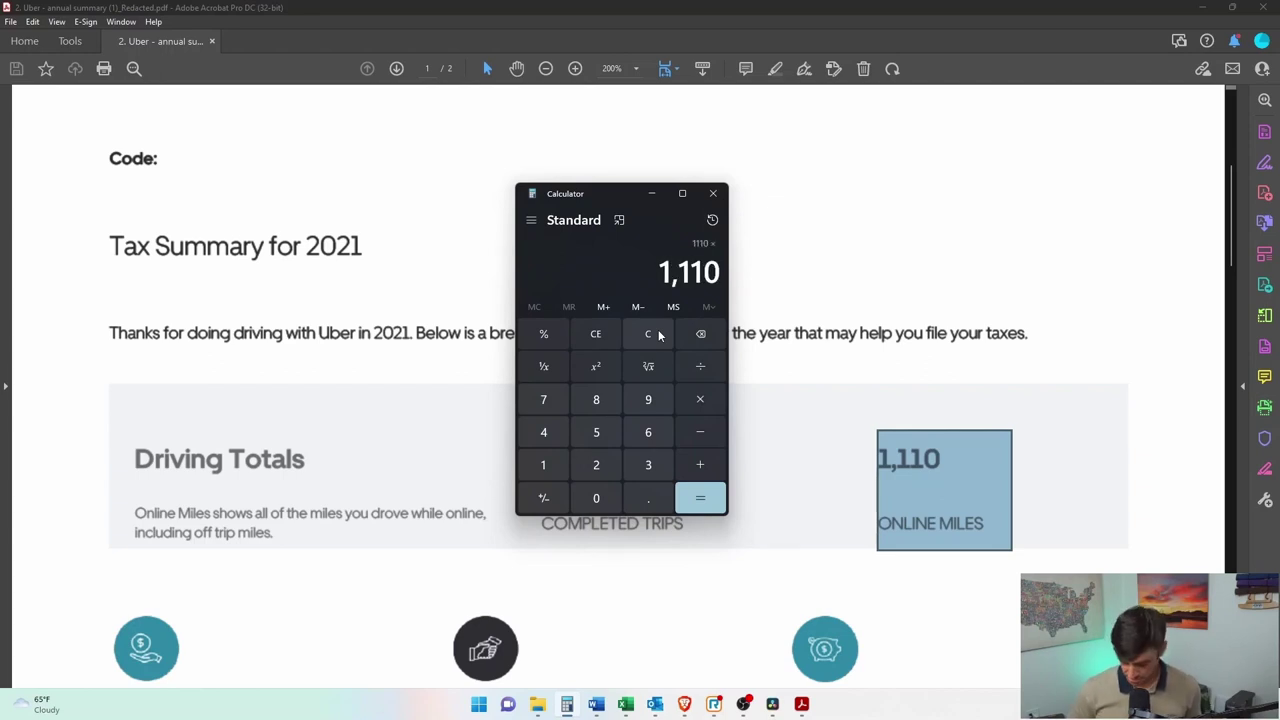
pyautogui.write('2')
pyautogui.press('Return')
pyautogui.hotkey('alt', 'Tab')
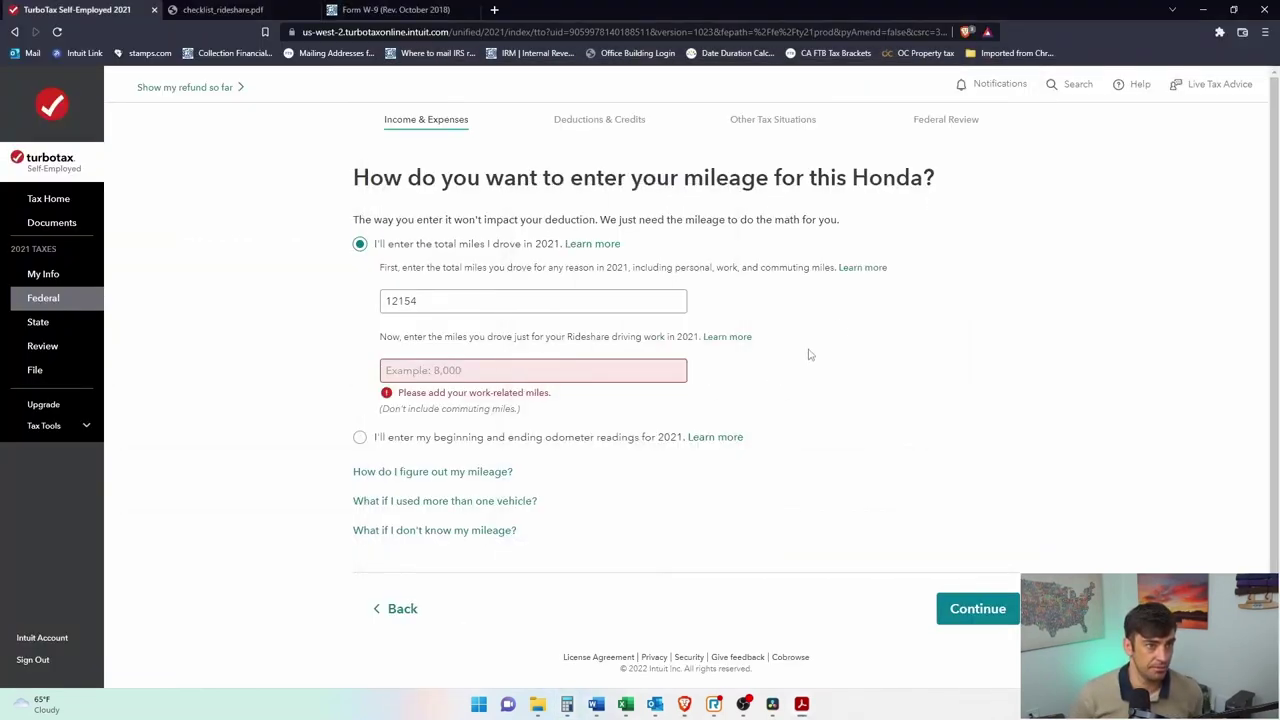
# Enter 2220 as the Honda's rideshare work miles, keep the total miles method, and submit the mileage.
pyautogui.click(545, 367)
pyautogui.write('2220')
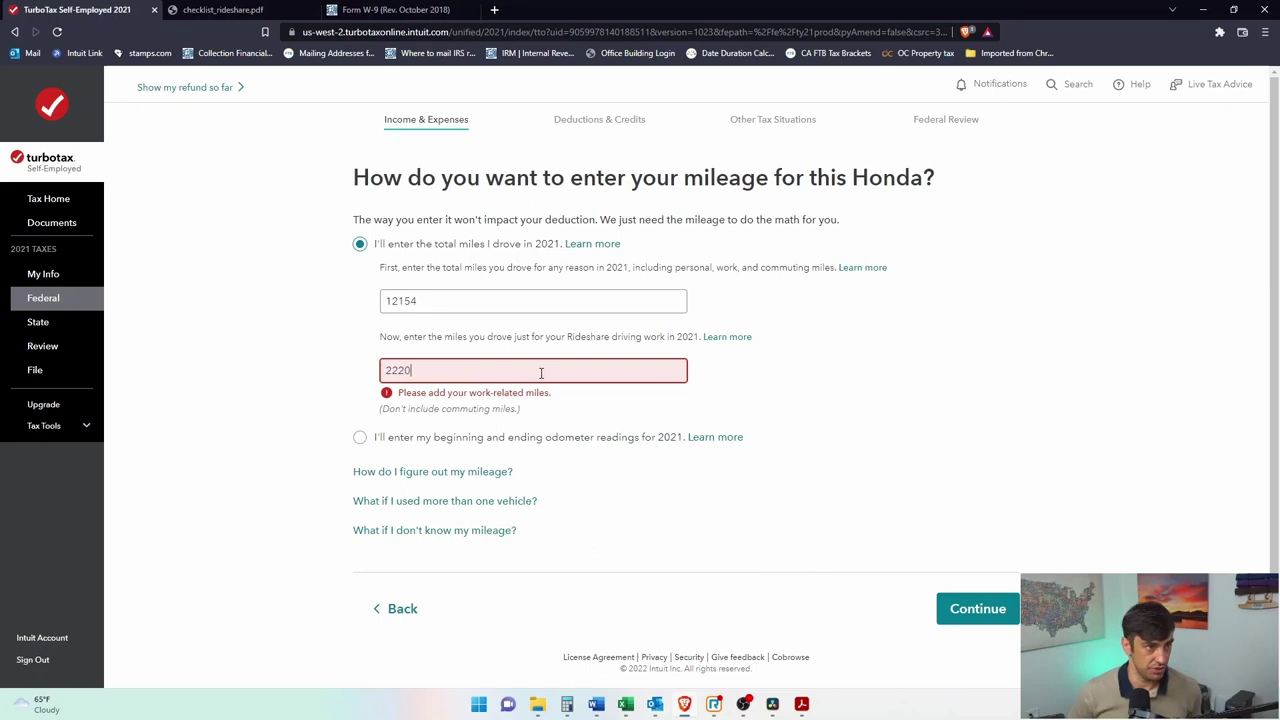
pyautogui.click(608, 437)
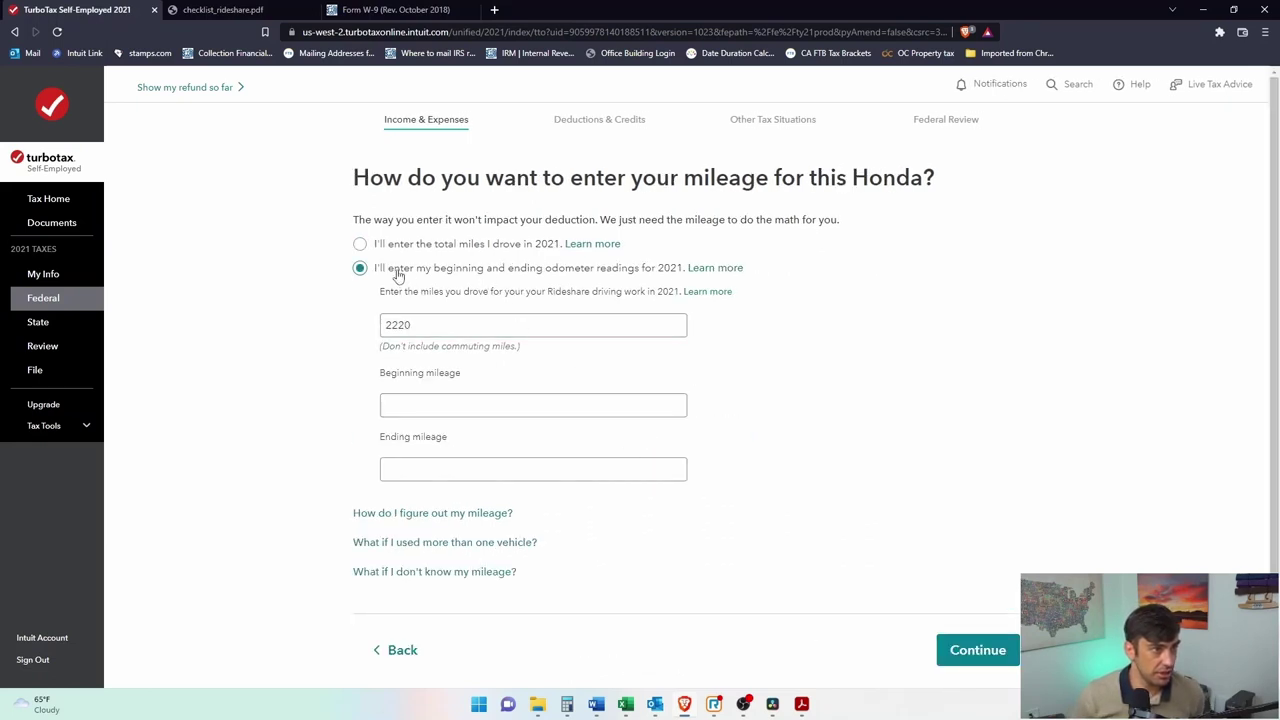
pyautogui.click(360, 244)
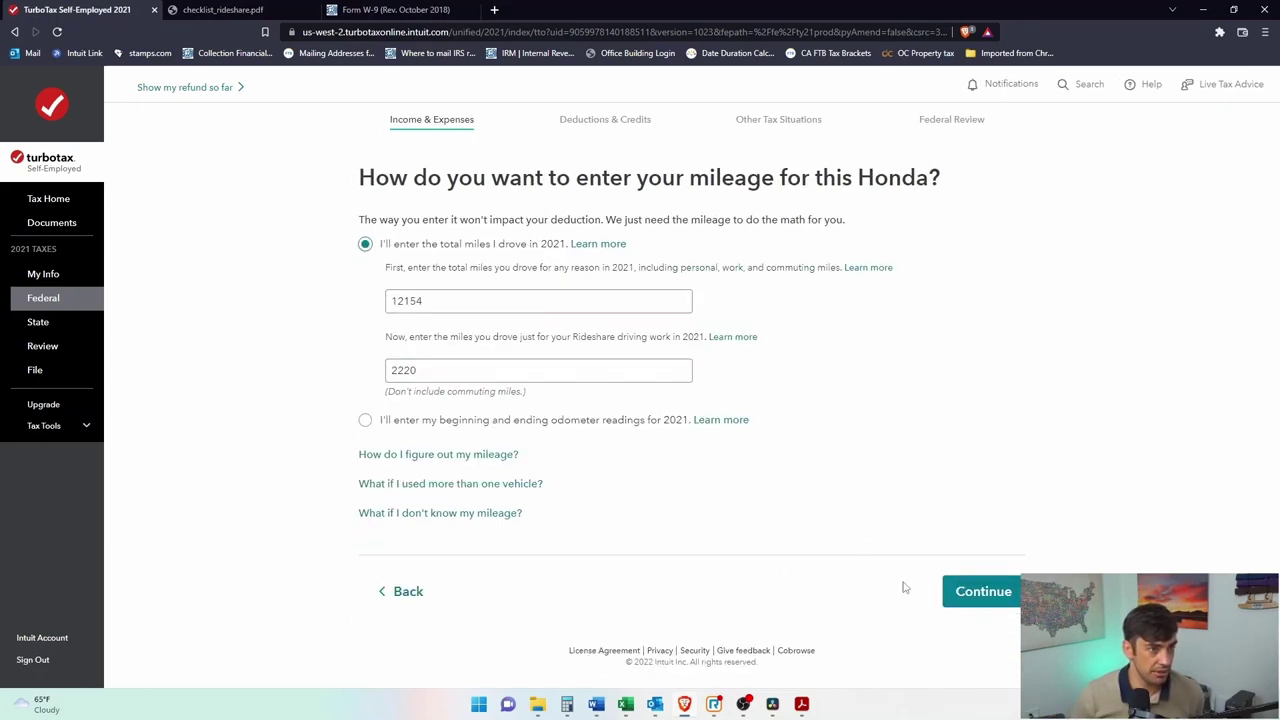
pyautogui.click(997, 591)
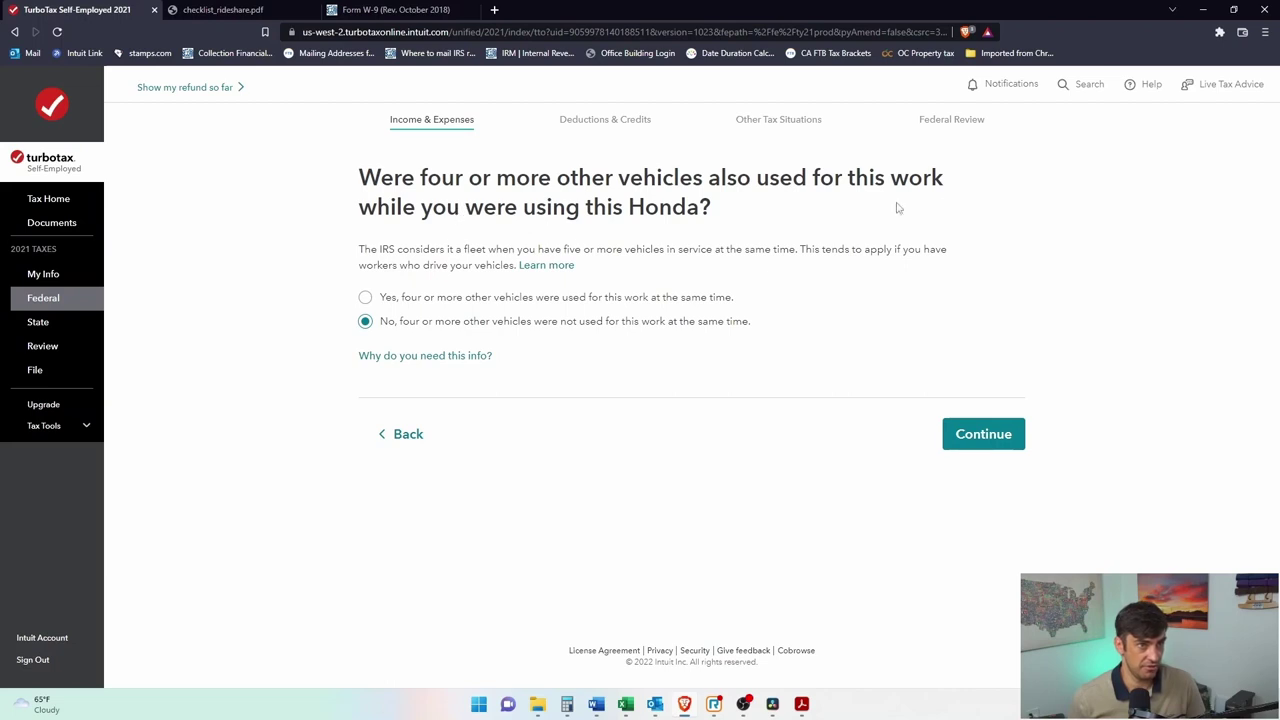
# Answer that four or more other vehicles were not used, and choose the standard mileage deduction for the Honda.
pyautogui.click(1017, 443)
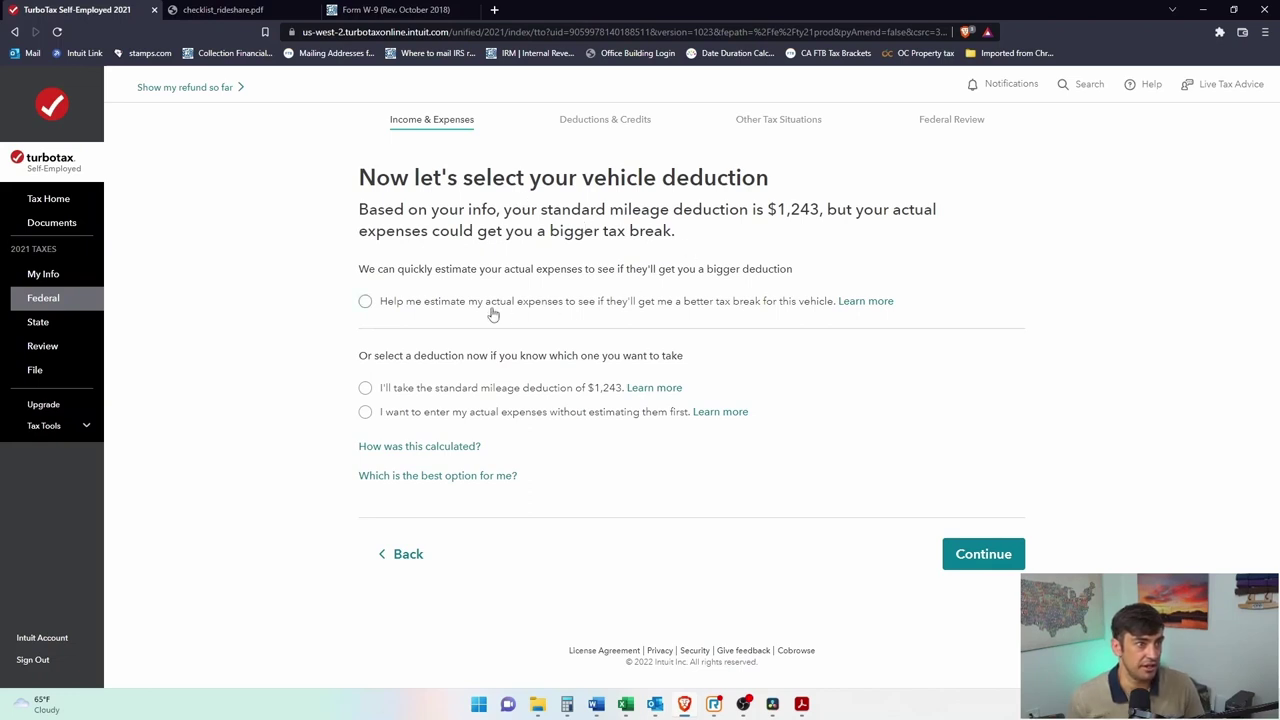
pyautogui.click(367, 399)
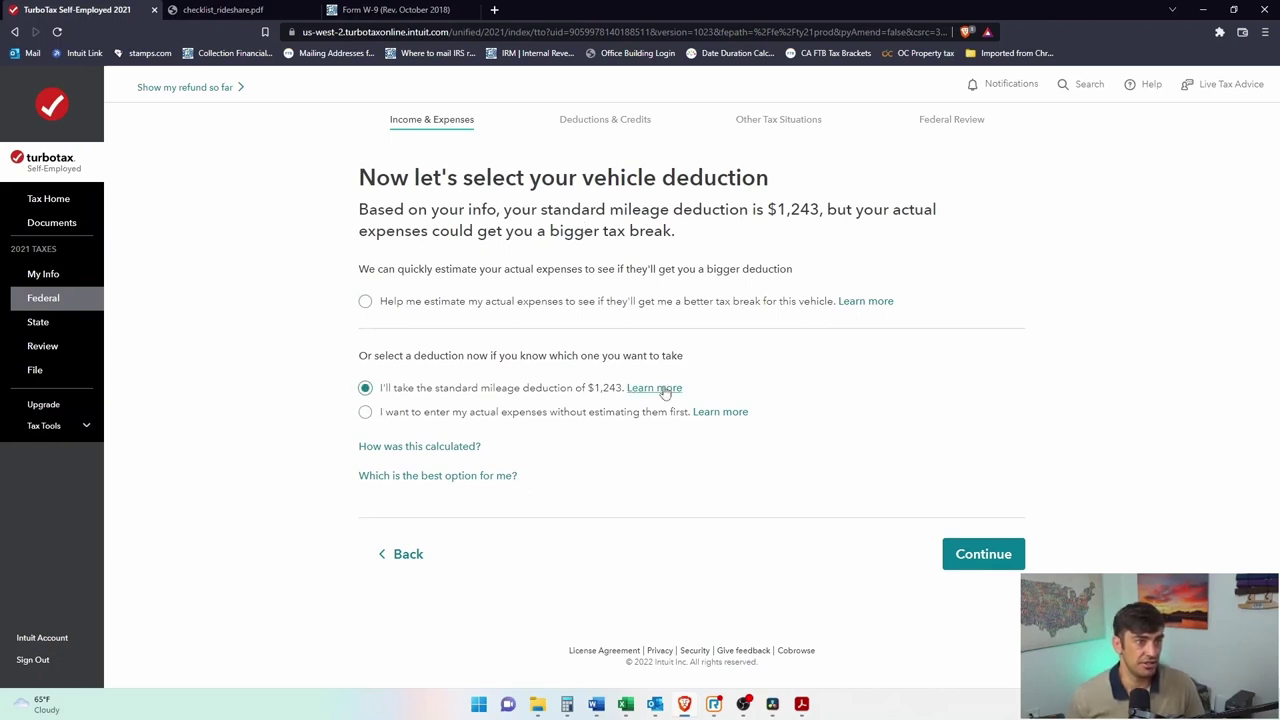
pyautogui.moveTo(588, 392); pyautogui.dragTo(622, 392)
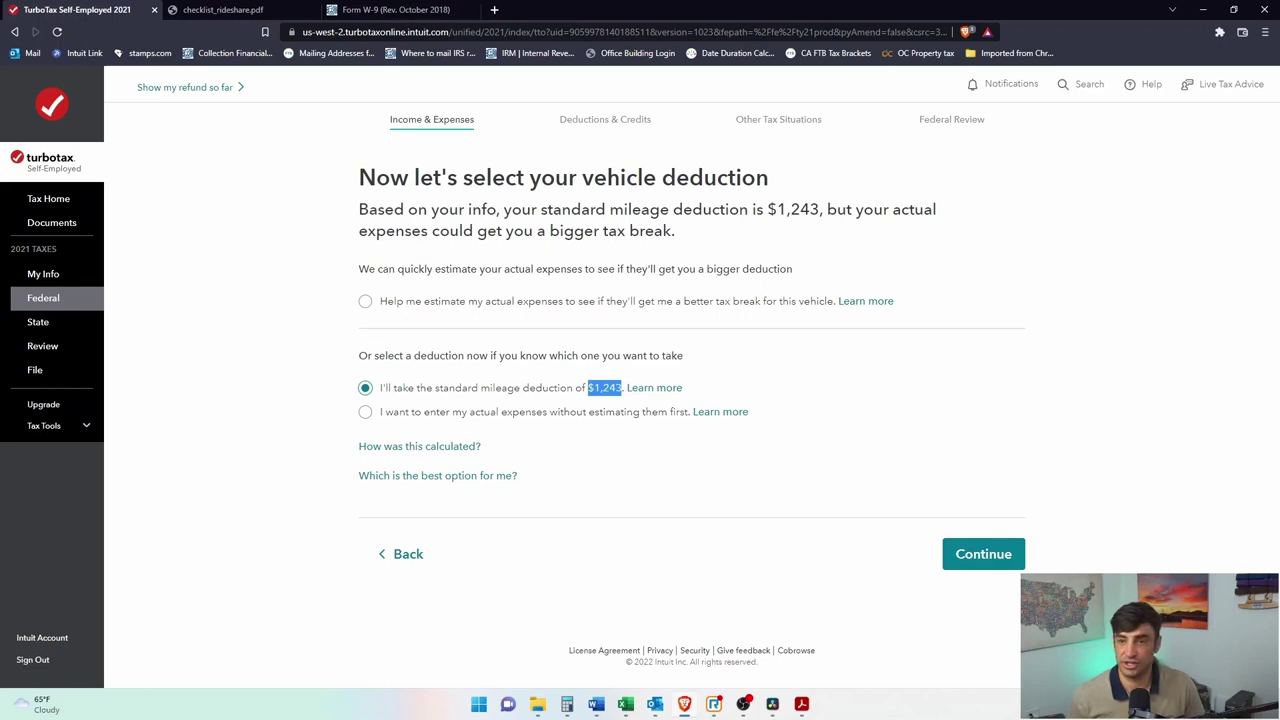
# Check the standard mileage deduction in Calculator by multiplying 2220 by .56, and return to the vehicle deduction page.
pyautogui.click(567, 704)
pyautogui.click(647, 334)
pyautogui.moveTo(617, 200); pyautogui.dragTo(1017, 138)
pyautogui.write('2220*.')
pyautogui.write('56')
pyautogui.press('Return')
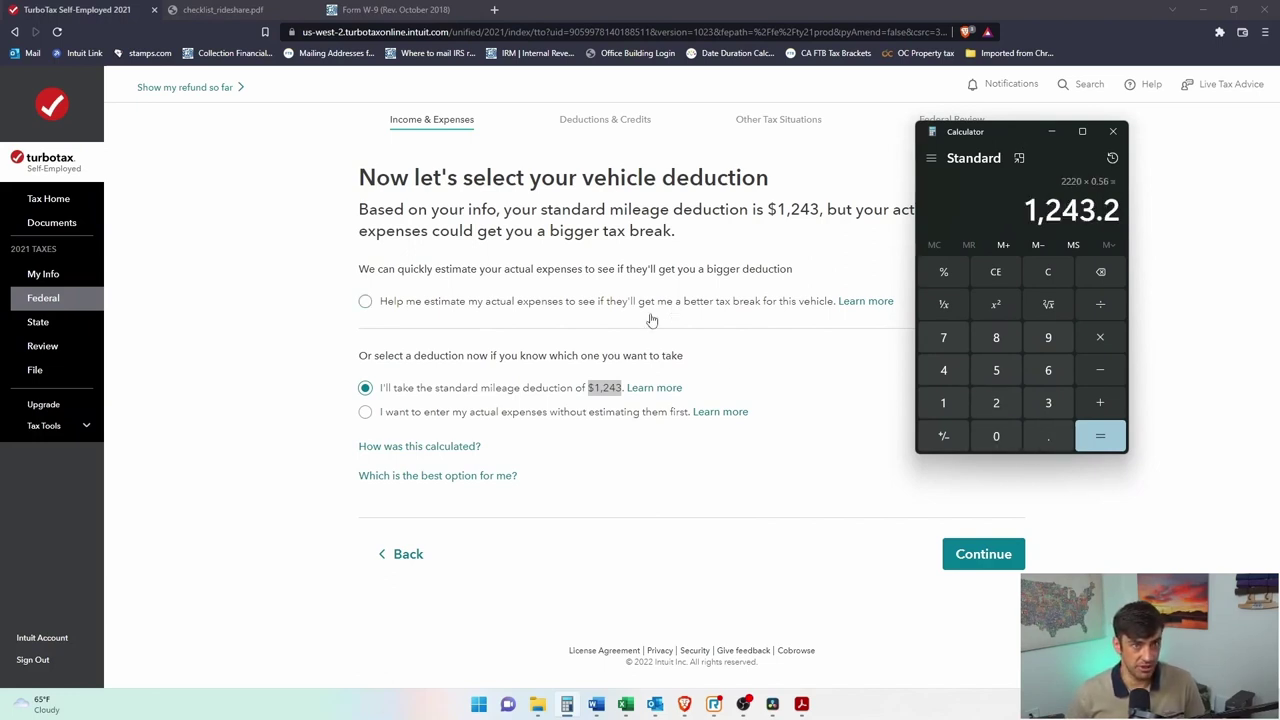
pyautogui.click(603, 390)
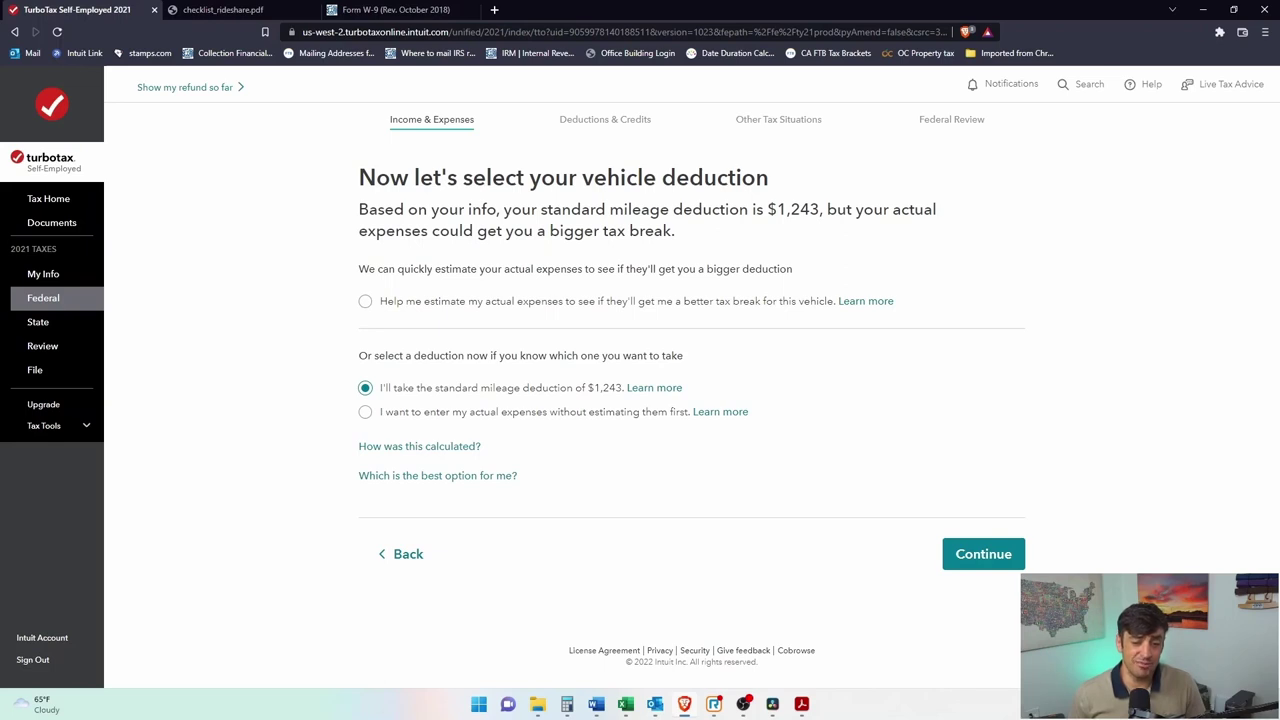
# Compare the standard mileage and actual expenses options, and continue with the standard mileage deduction.
pyautogui.moveTo(586, 391); pyautogui.dragTo(624, 397)
pyautogui.click(578, 398)
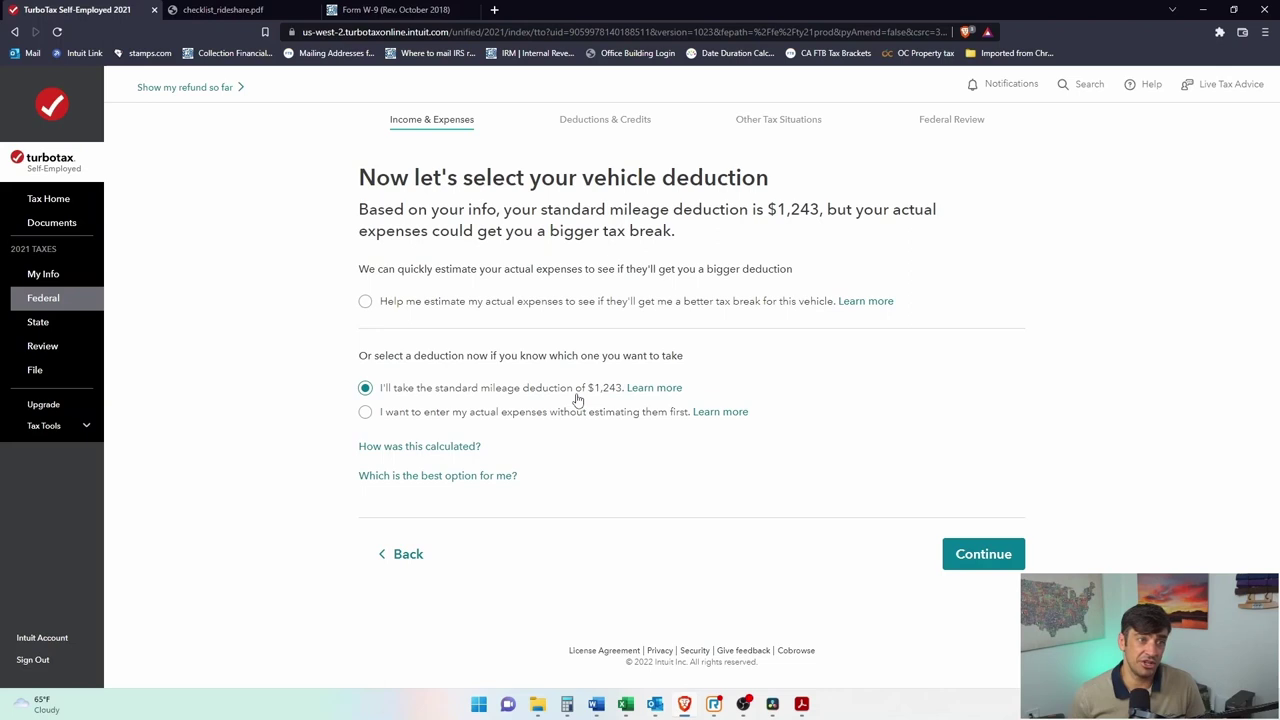
pyautogui.doubleClick(440, 392)
pyautogui.moveTo(446, 413); pyautogui.dragTo(594, 424)
pyautogui.click(602, 419)
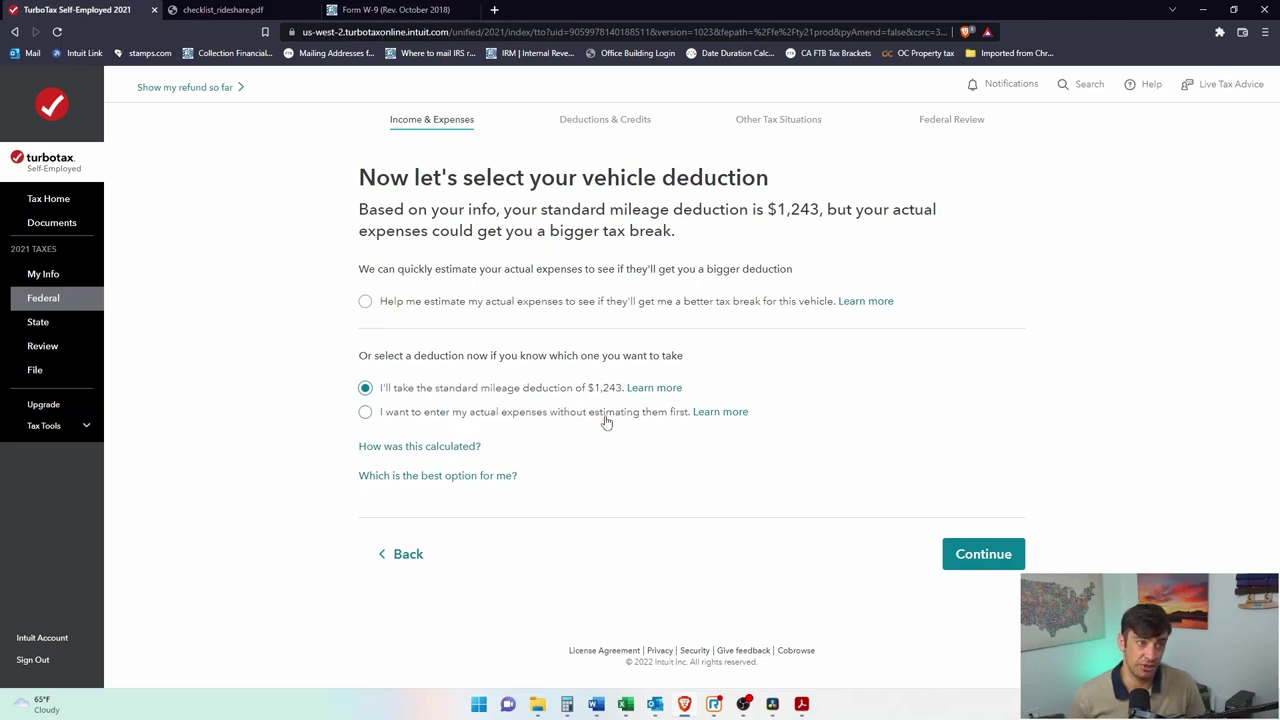
pyautogui.click(488, 400)
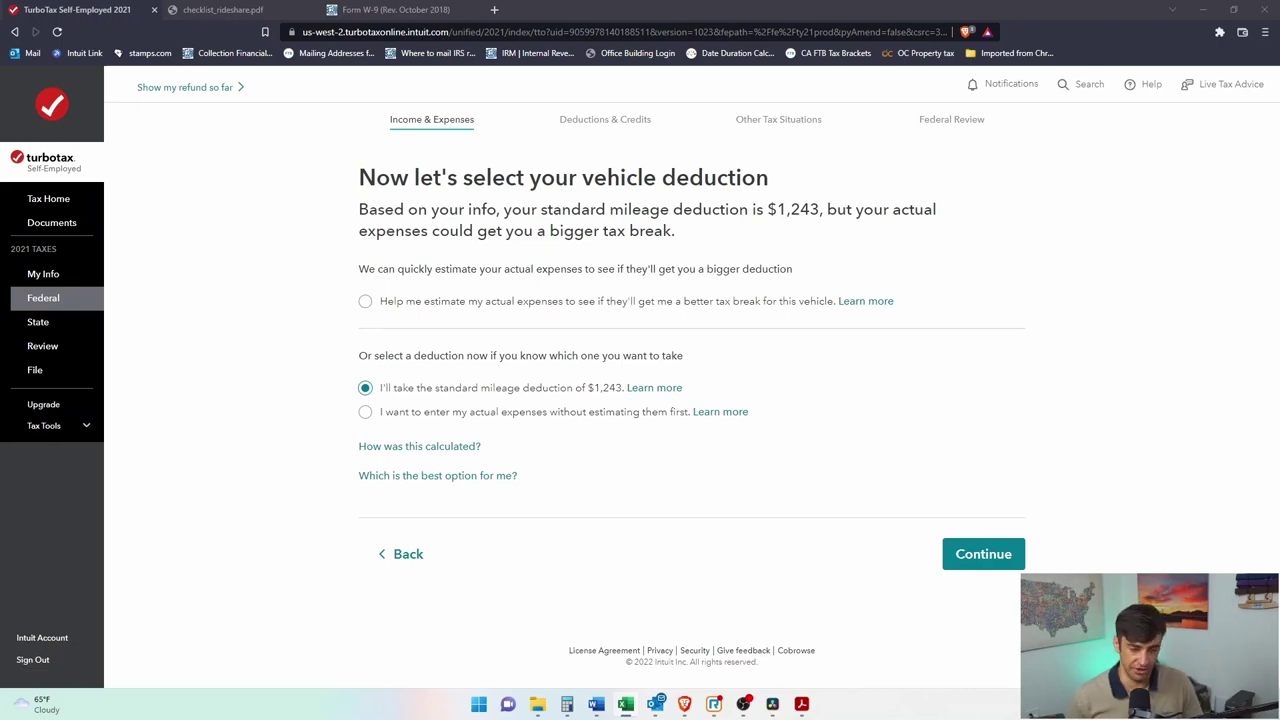
pyautogui.doubleClick(452, 389)
pyautogui.moveTo(497, 395); pyautogui.dragTo(623, 400)
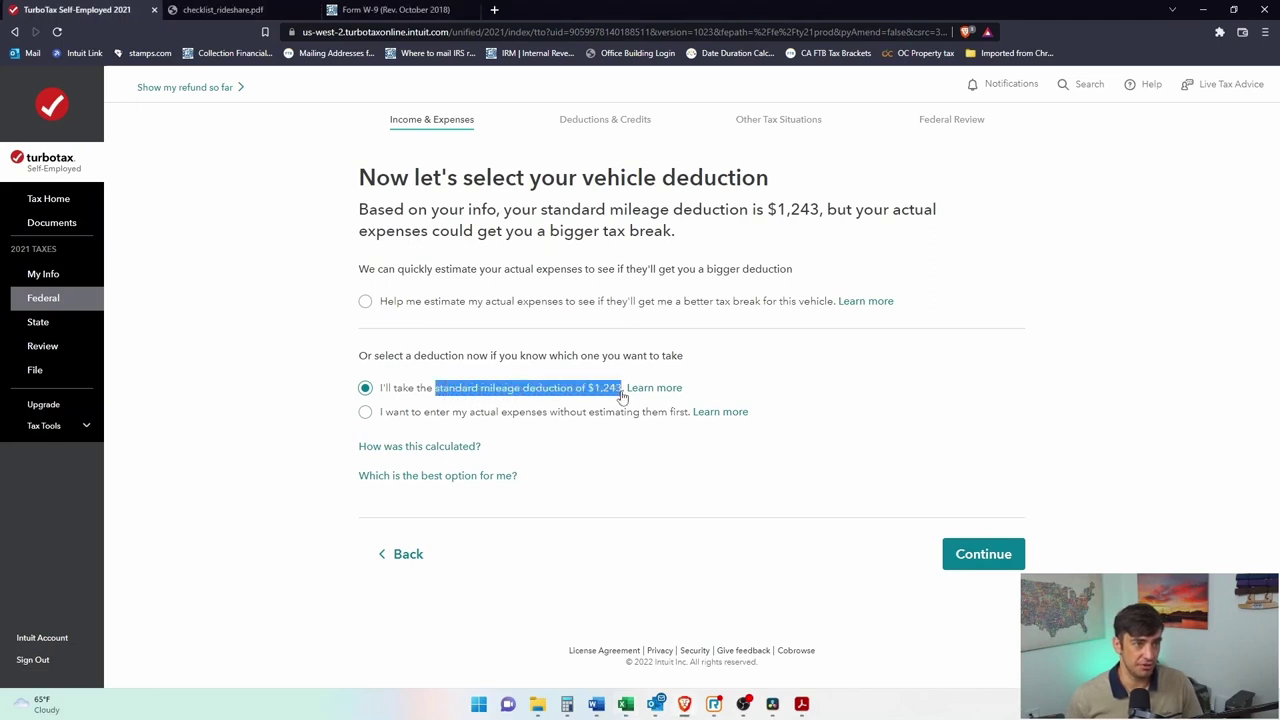
pyautogui.click(983, 554)
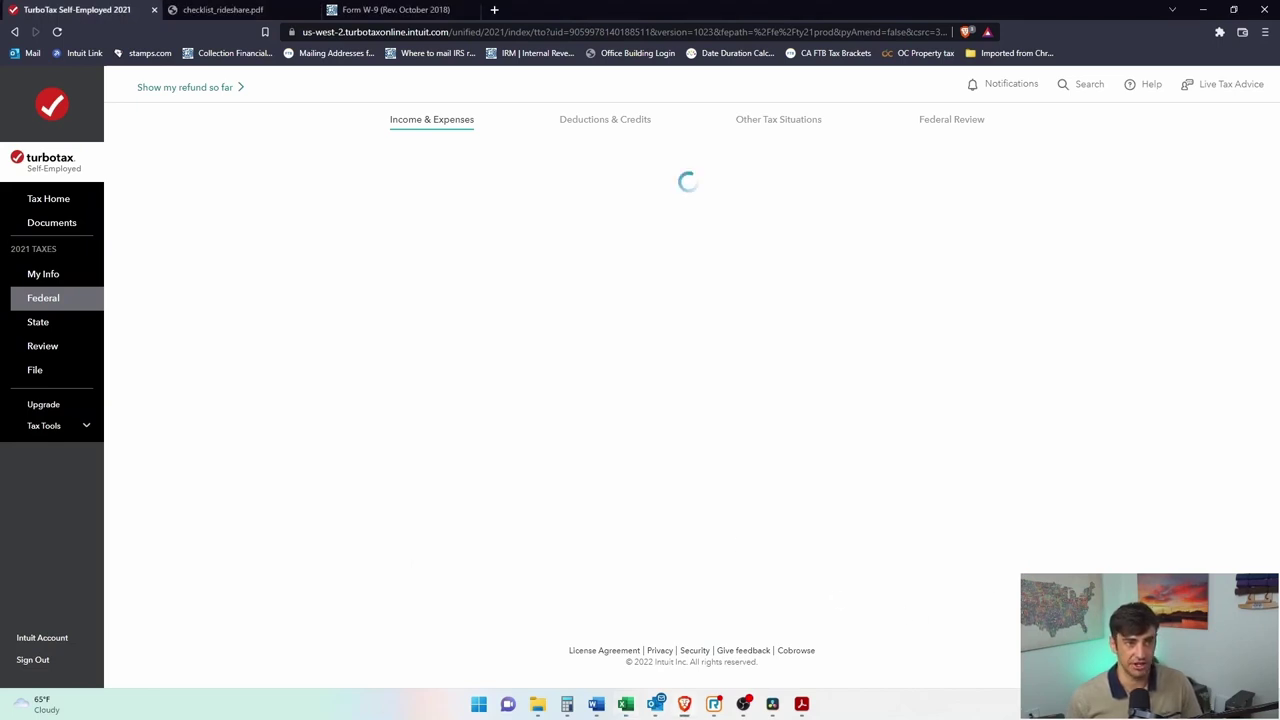
# Enter $45 of parking fees for work for the Honda and submit the additional vehicle expenses.
pyautogui.click(734, 294)
pyautogui.moveTo(436, 298); pyautogui.dragTo(358, 297)
pyautogui.click(746, 292)
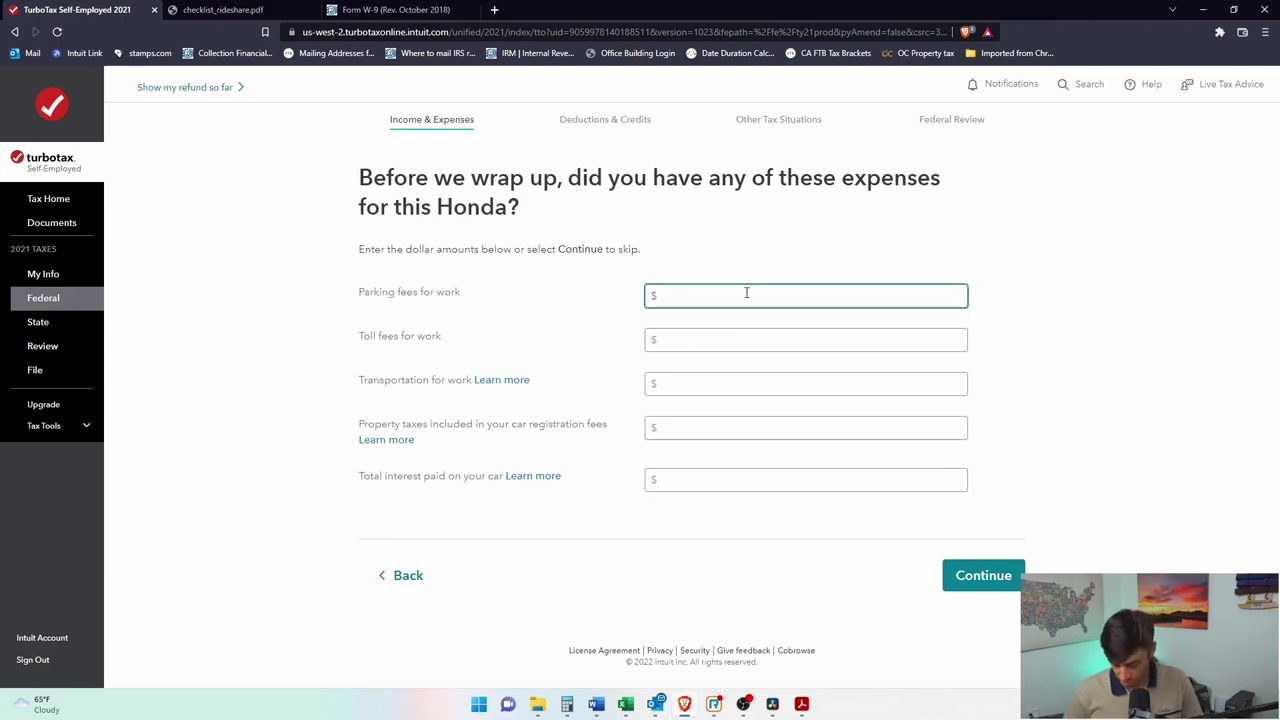
pyautogui.click(728, 336)
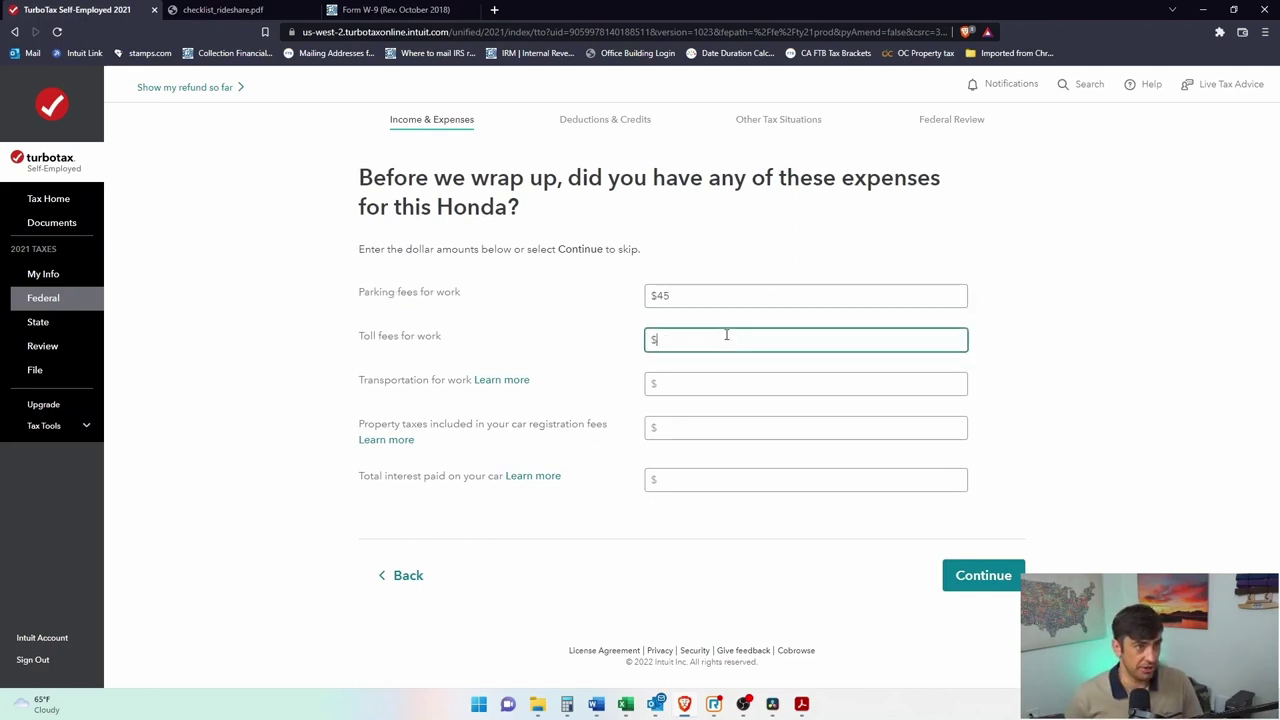
pyautogui.click(716, 383)
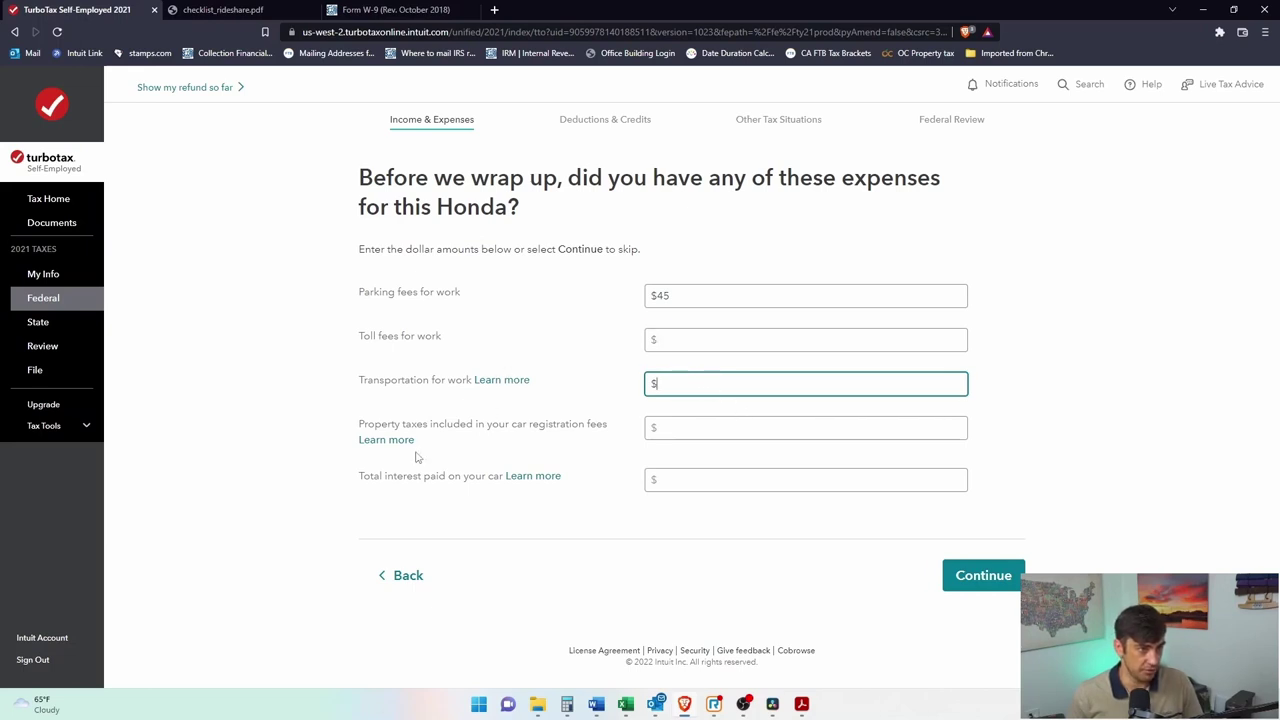
pyautogui.click(684, 429)
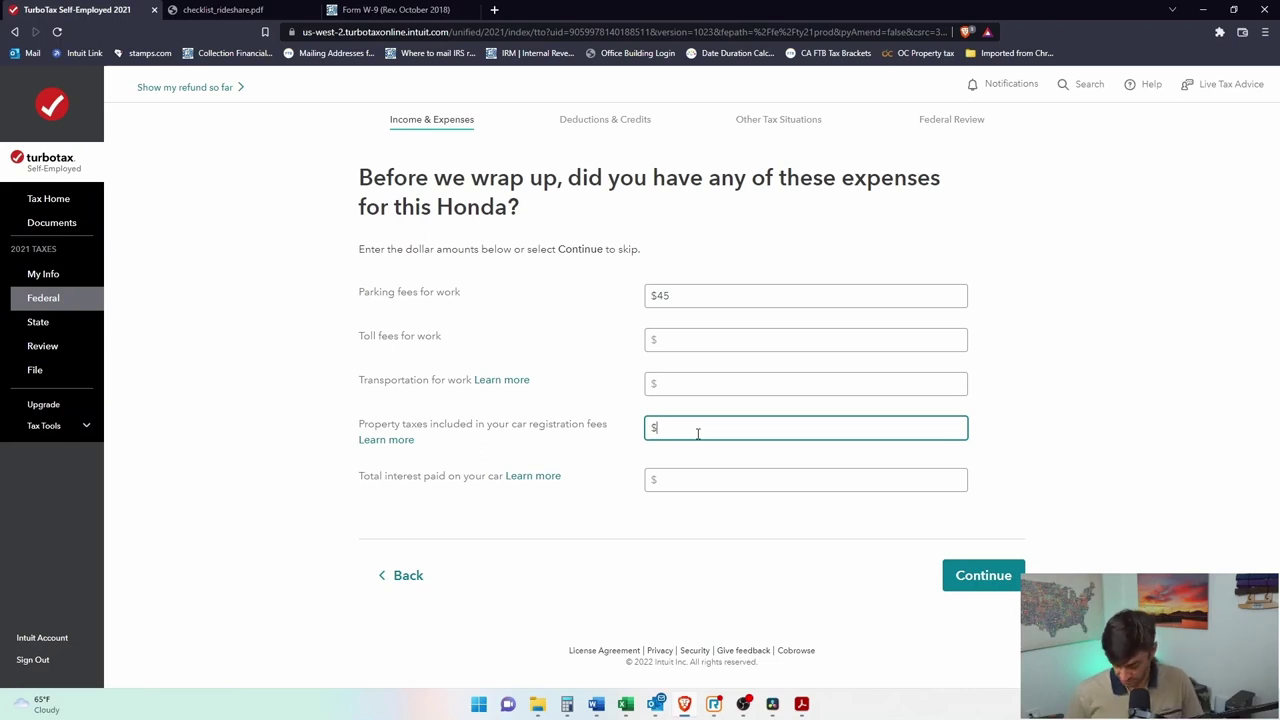
pyautogui.moveTo(424, 476); pyautogui.dragTo(462, 476)
pyautogui.click(977, 572)
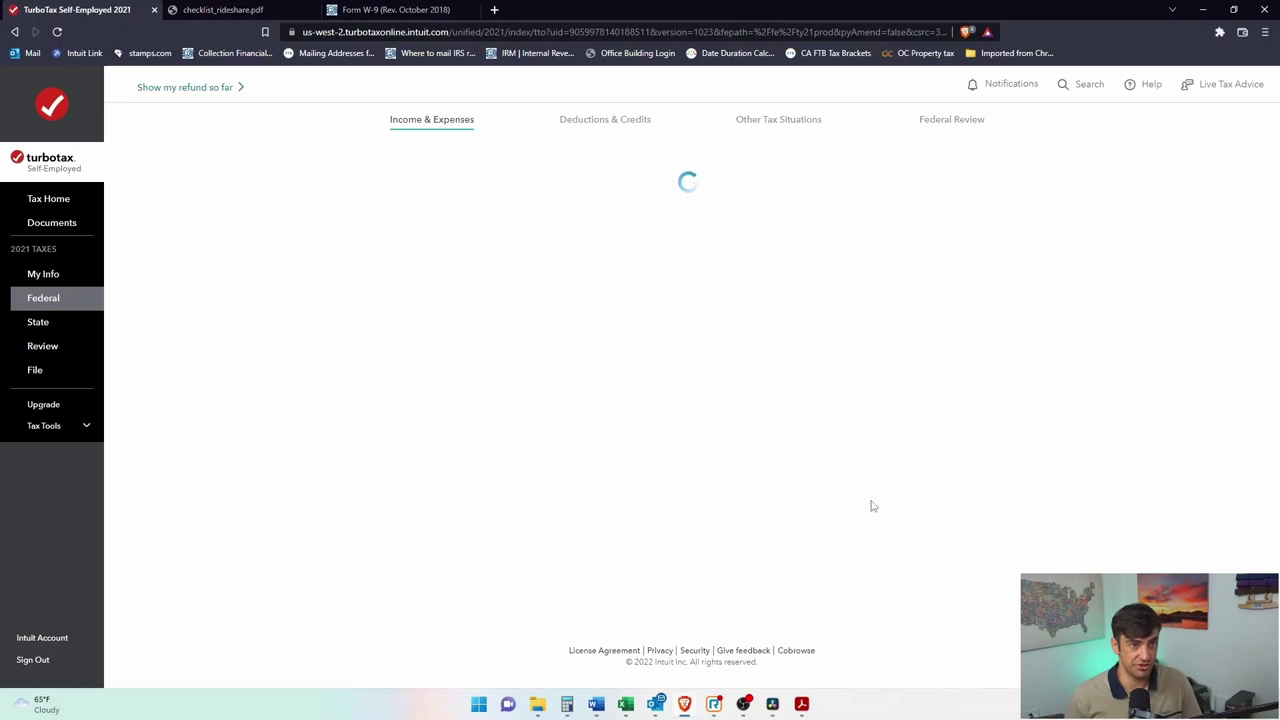
# Answer that all vehicles driven for the rideshare work have been added, and finish the vehicle expense section.
pyautogui.moveTo(659, 313); pyautogui.dragTo(729, 330)
pyautogui.click(996, 497)
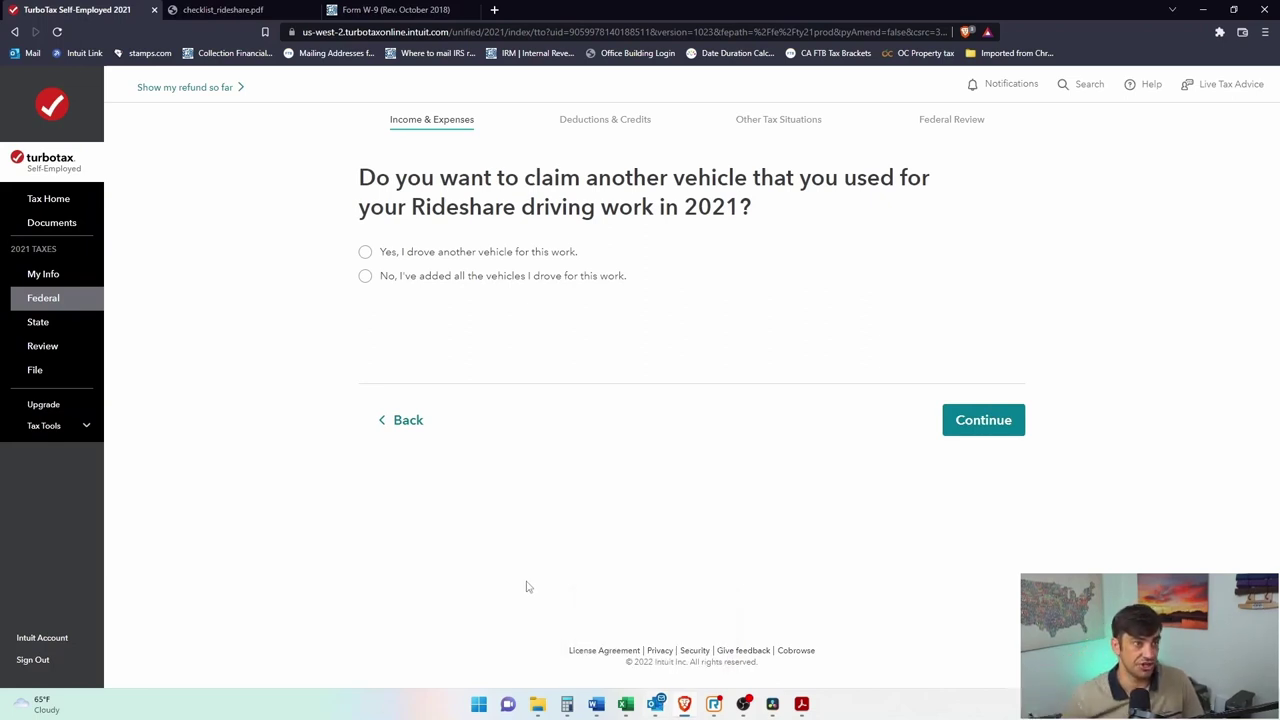
pyautogui.moveTo(453, 177); pyautogui.dragTo(763, 198)
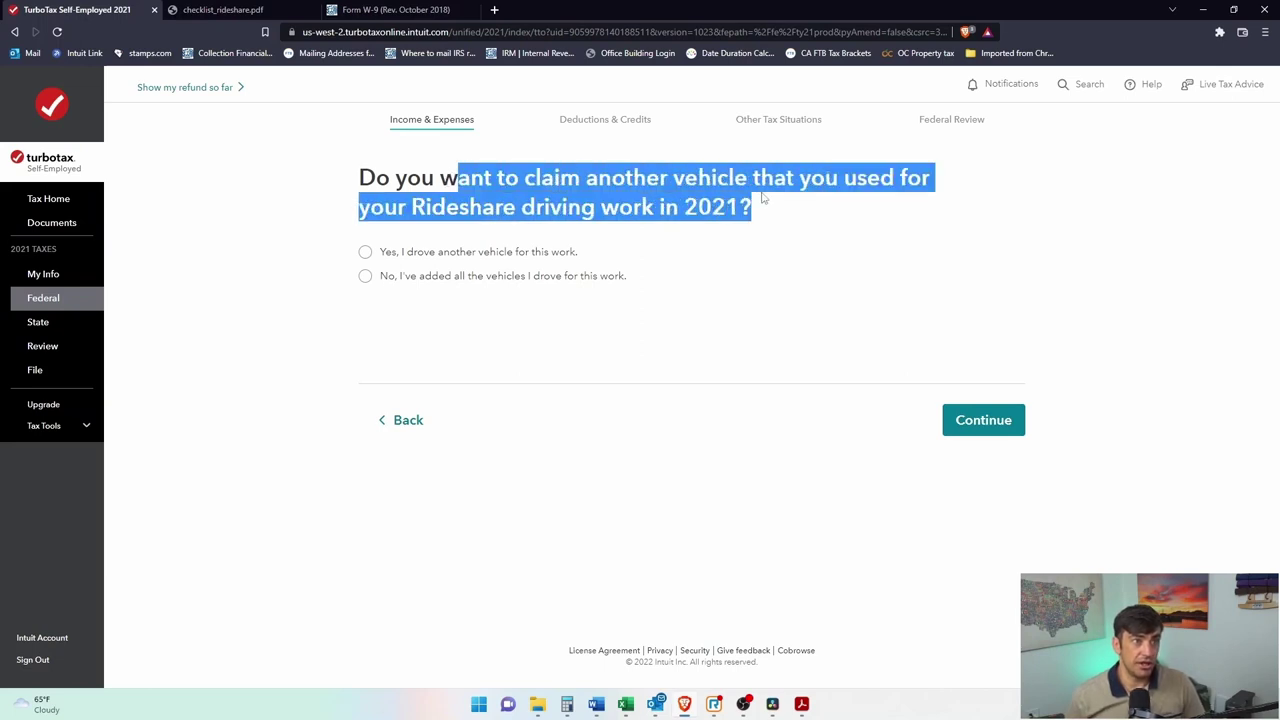
pyautogui.click(763, 200)
pyautogui.click(366, 276)
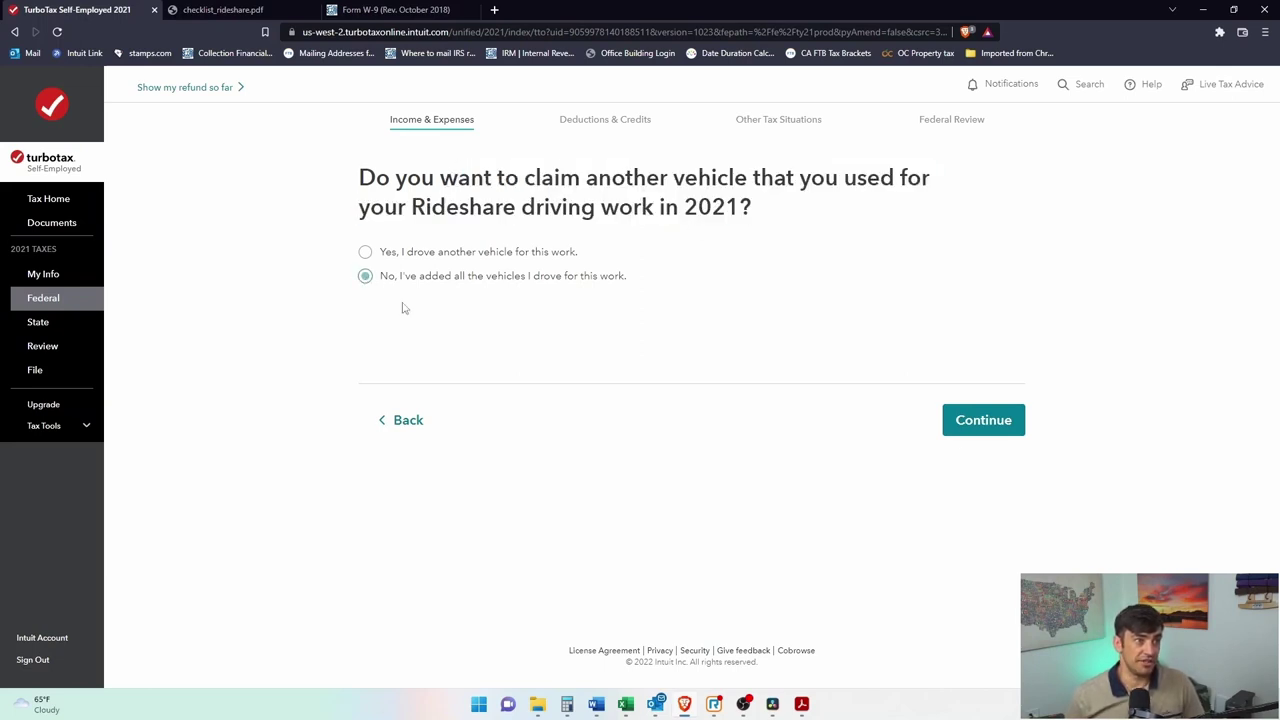
pyautogui.click(1009, 427)
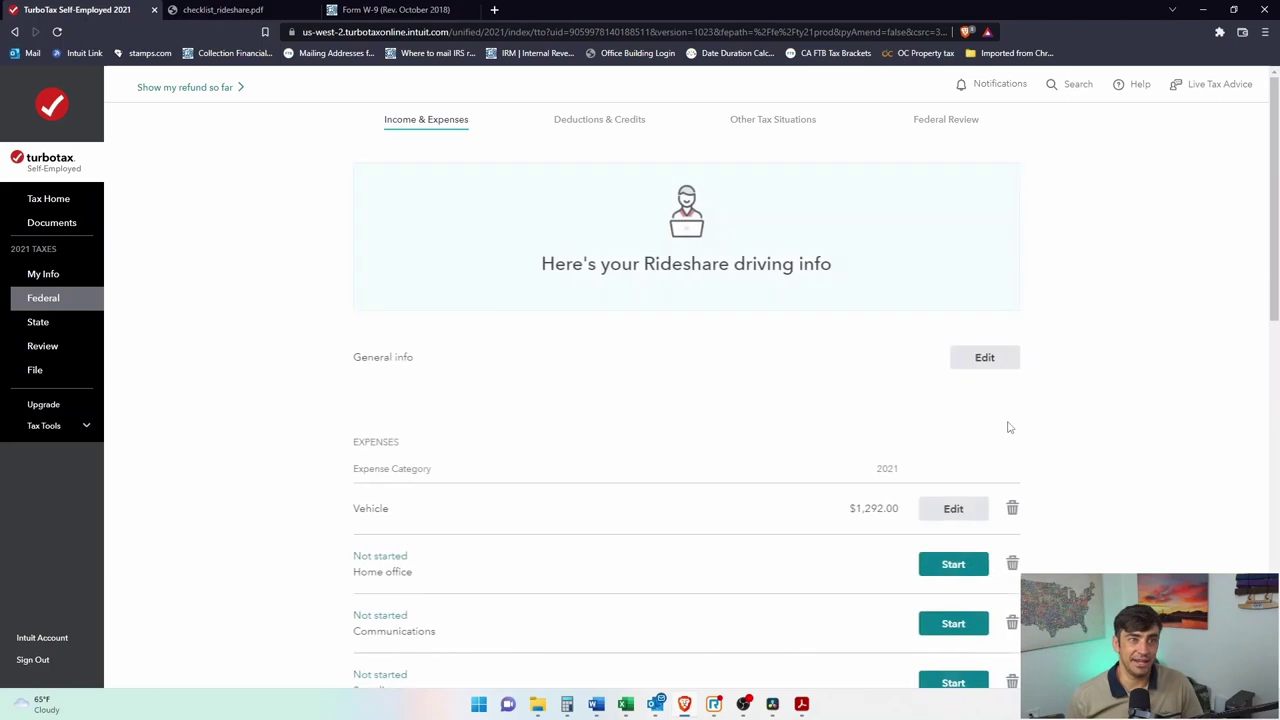
# Start the home office expense and review the conditions for a qualifying home office.
pyautogui.scroll(-2, 1000, 420)
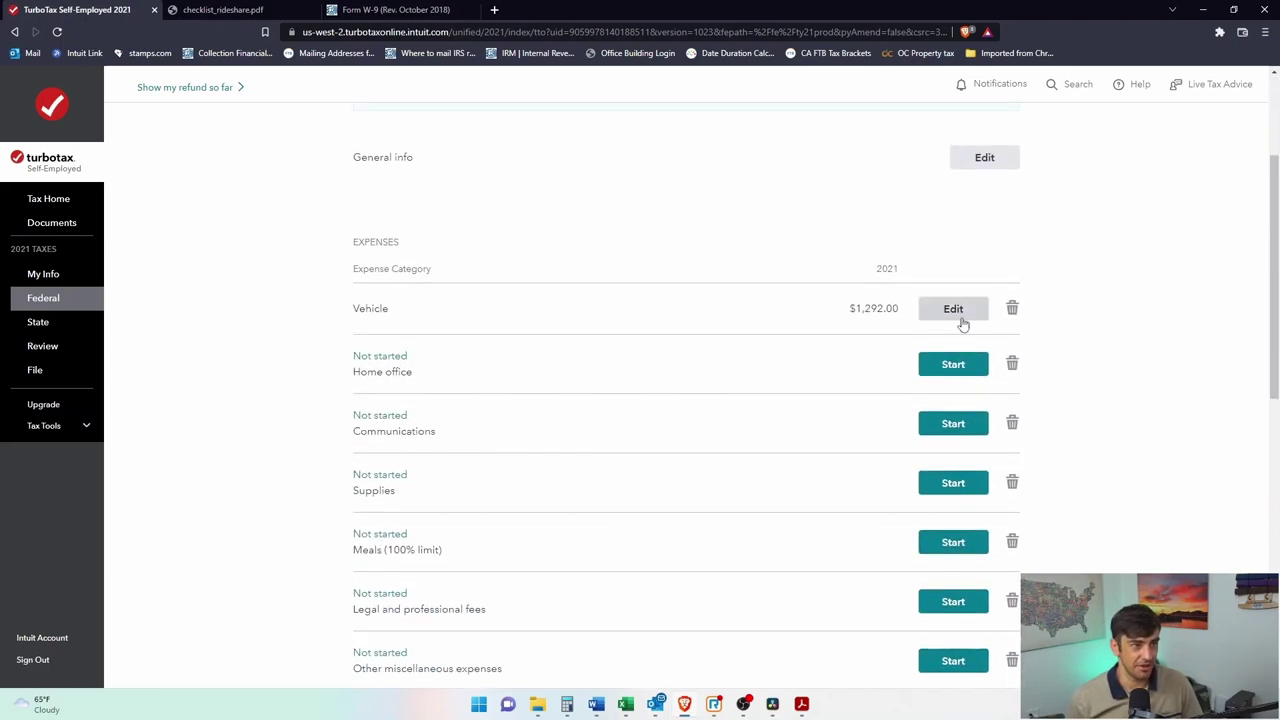
pyautogui.click(966, 368)
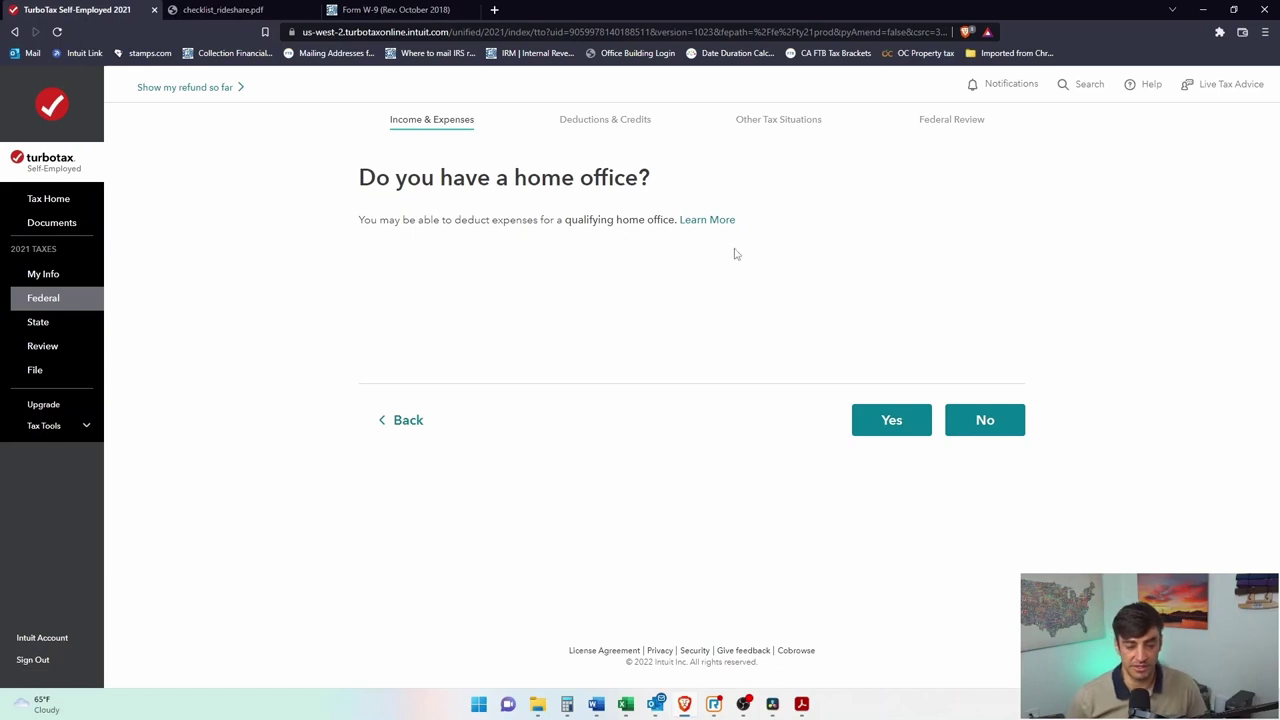
pyautogui.click(722, 221)
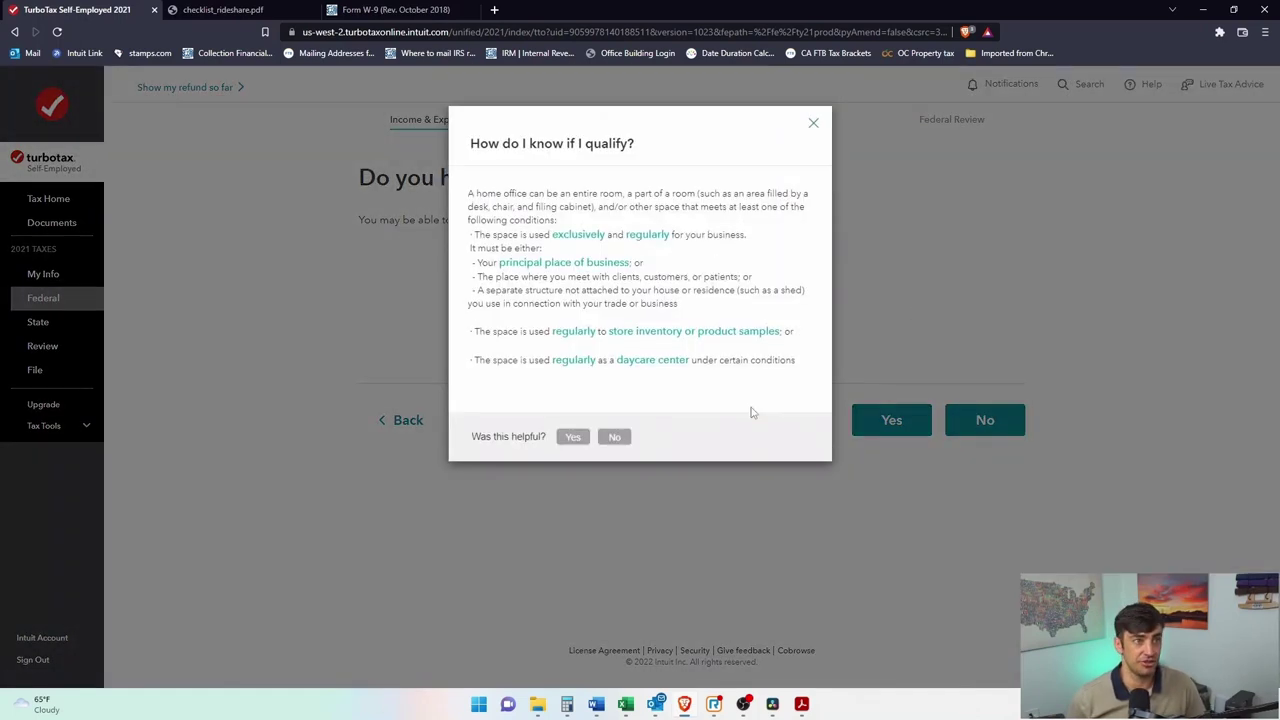
pyautogui.moveTo(538, 236); pyautogui.dragTo(704, 236)
pyautogui.click(749, 266)
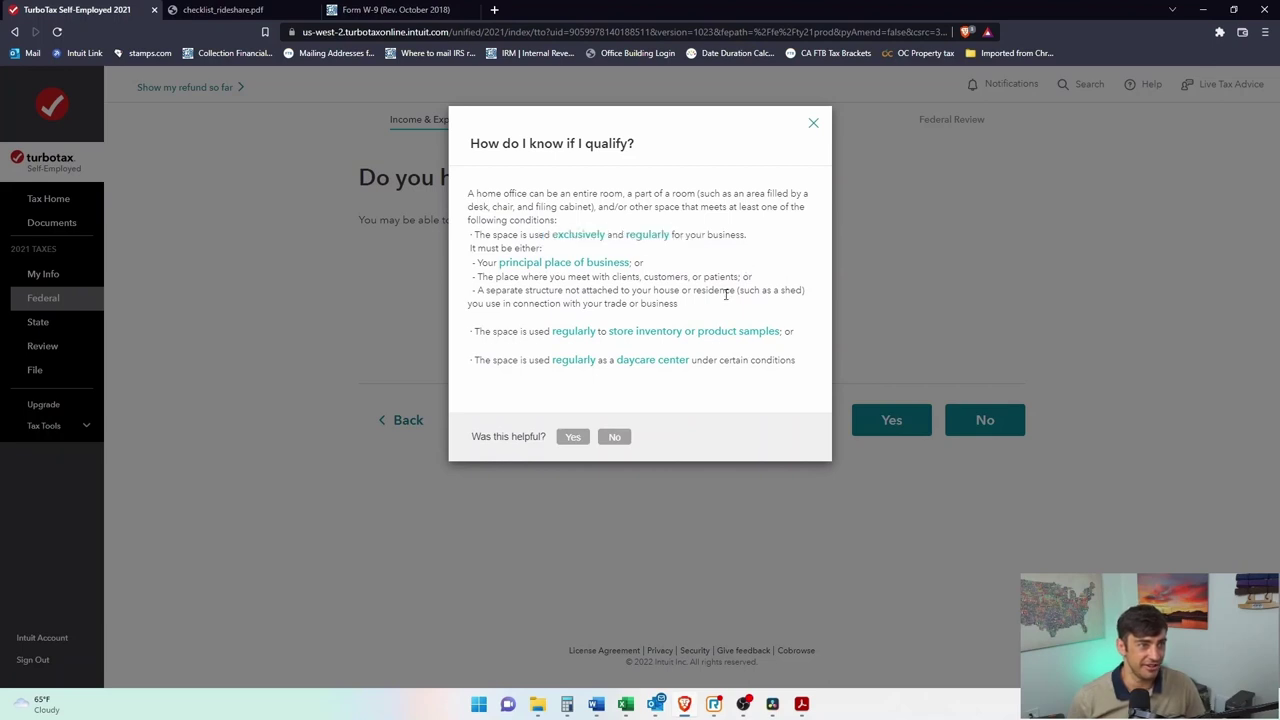
pyautogui.moveTo(486, 262); pyautogui.dragTo(657, 263)
pyautogui.click(700, 272)
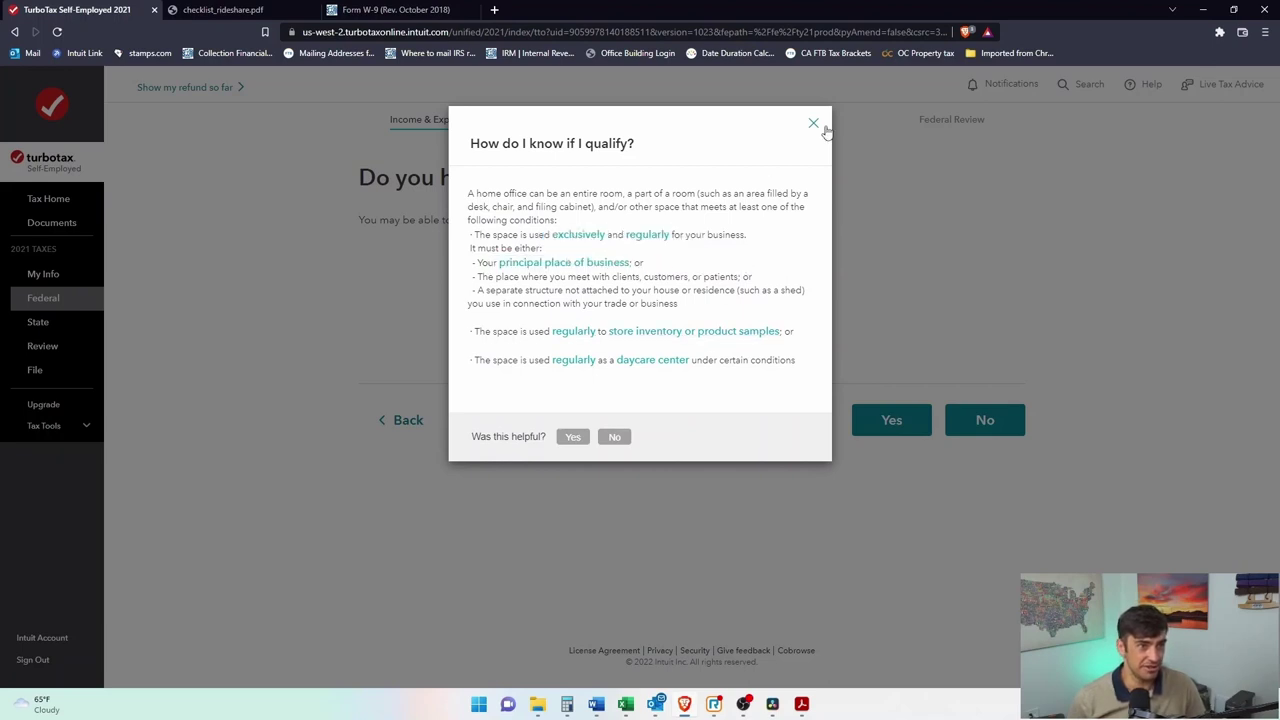
pyautogui.click(814, 124)
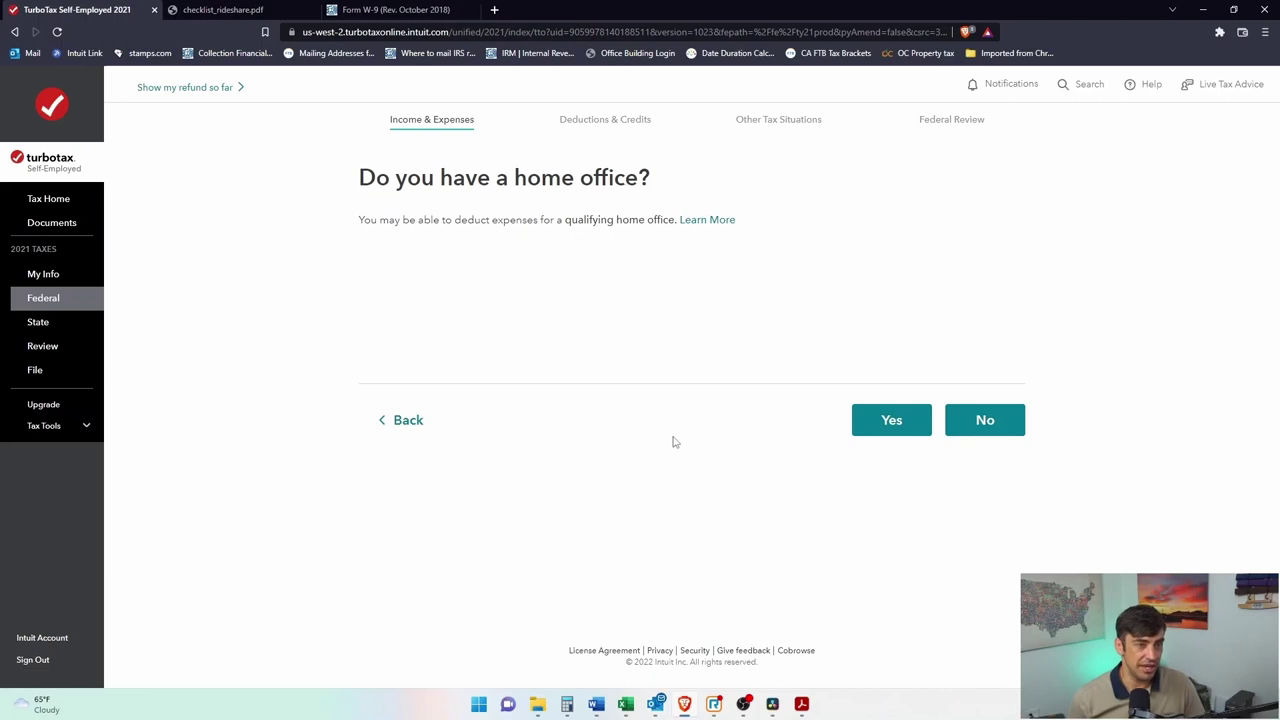
# Confirm having a home office, state that only one was used all year, and select that none of the listed situations apply.
pyautogui.click(891, 420)
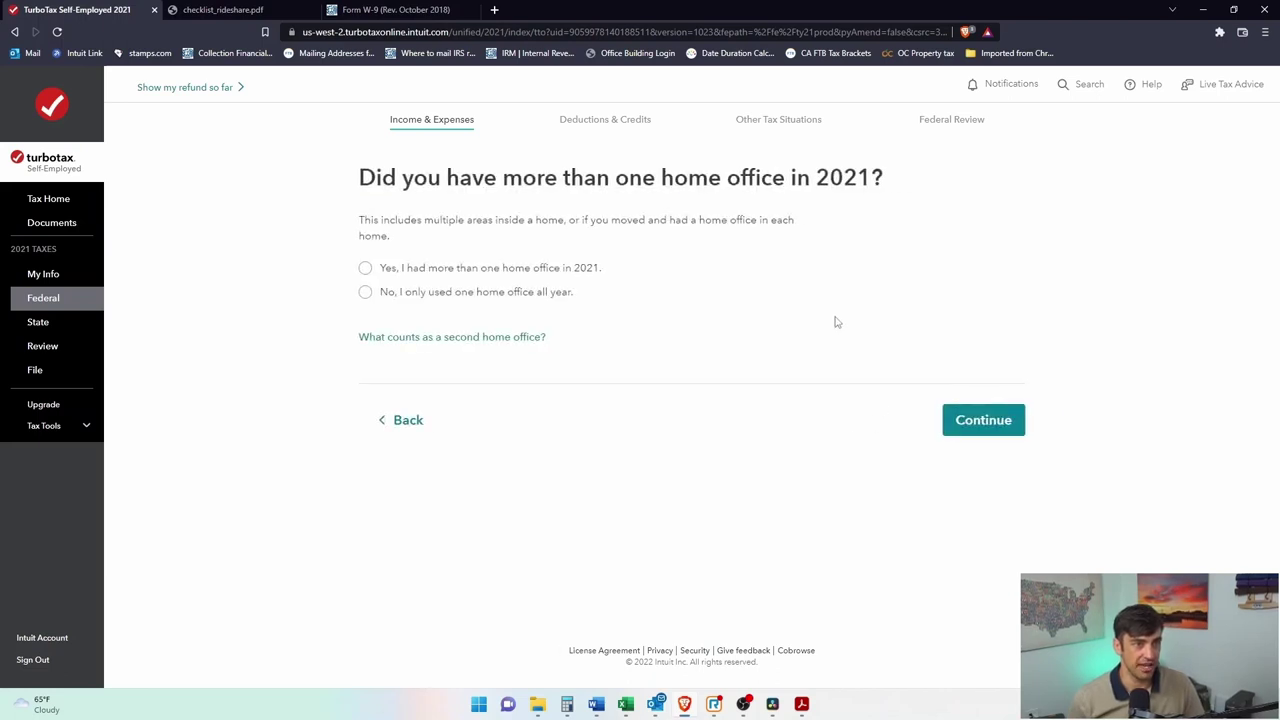
pyautogui.click(365, 292)
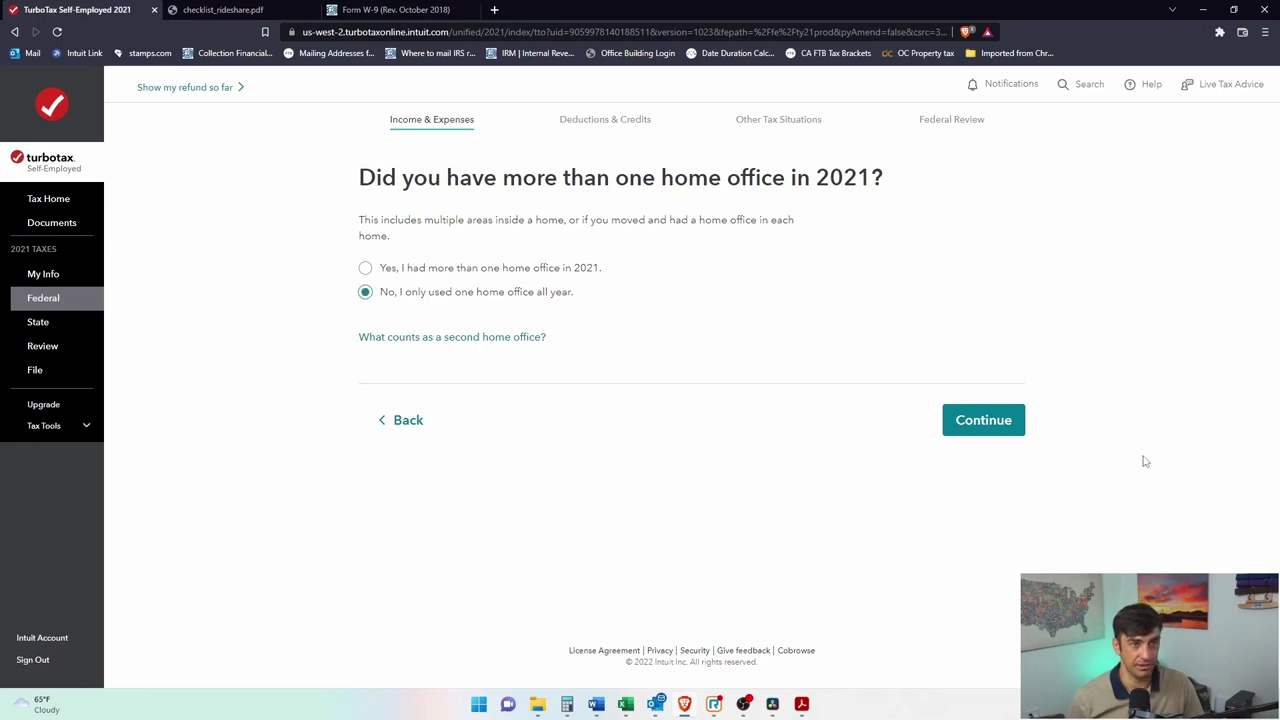
pyautogui.click(1006, 437)
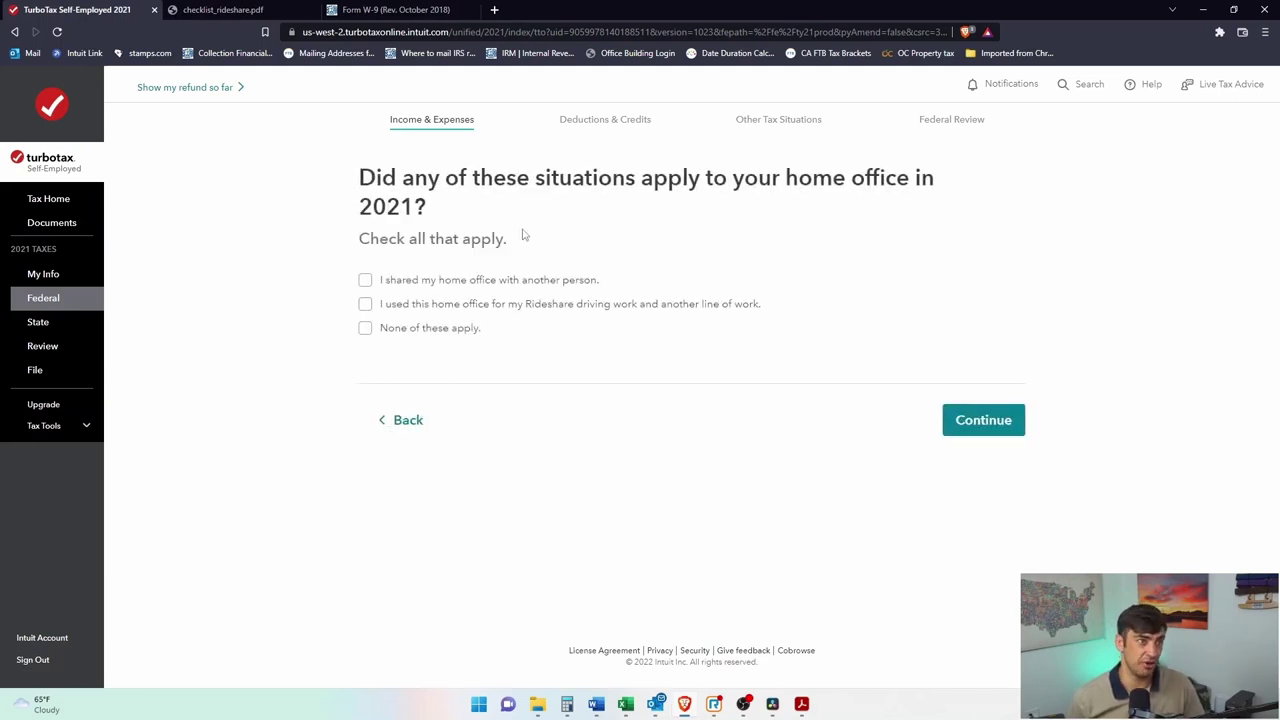
pyautogui.click(370, 331)
pyautogui.click(985, 425)
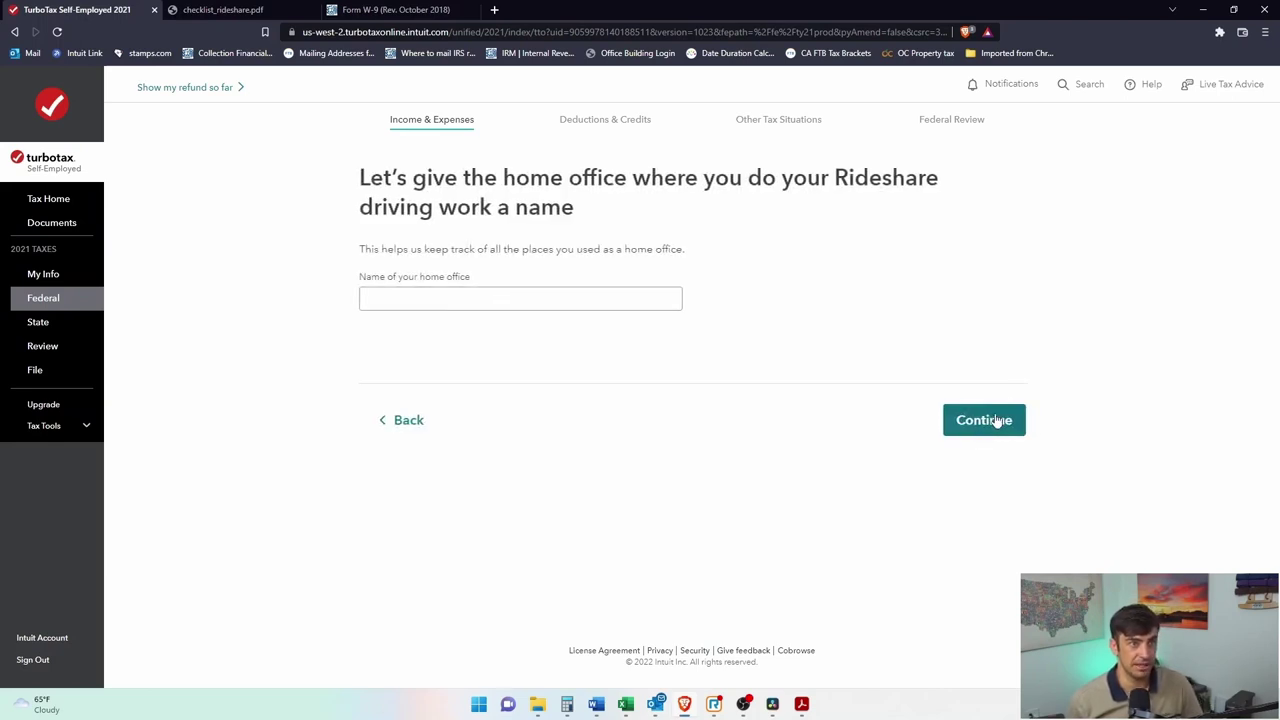
# Name the rideshare home office "Home office" and submit the name.
pyautogui.moveTo(378, 177); pyautogui.dragTo(474, 178)
pyautogui.click(493, 198)
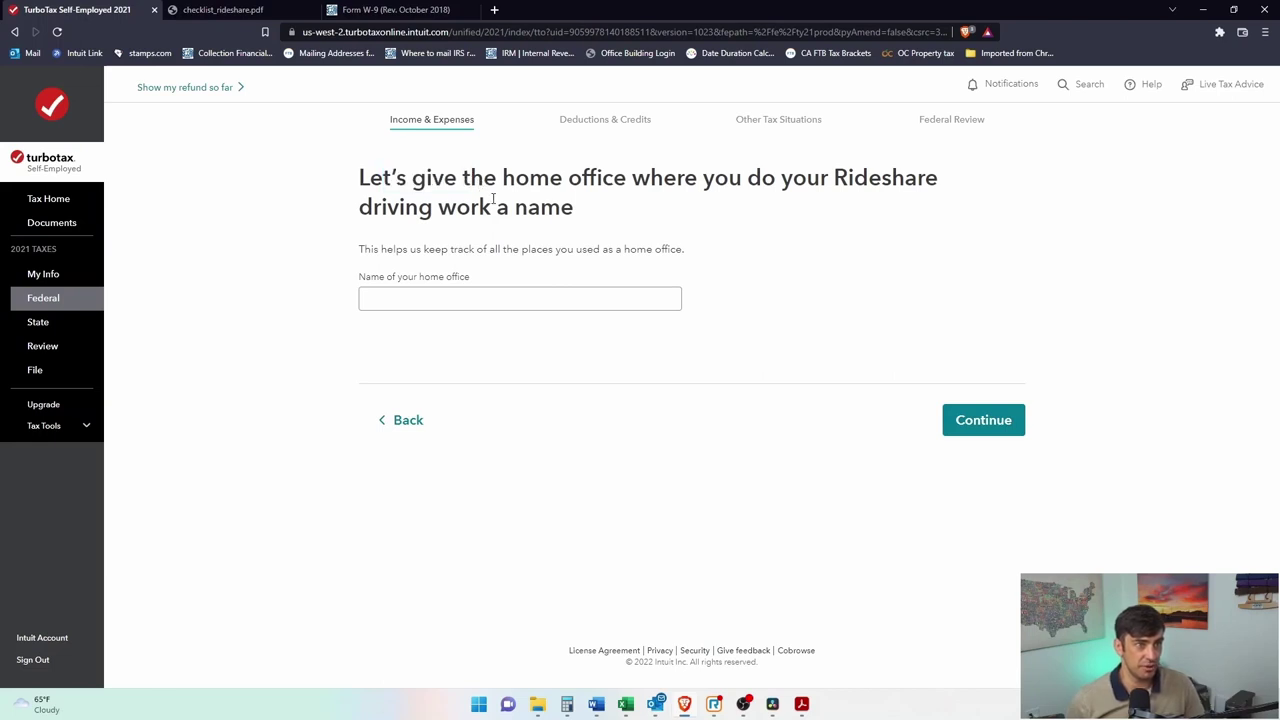
pyautogui.click(473, 299)
pyautogui.write('Home office')
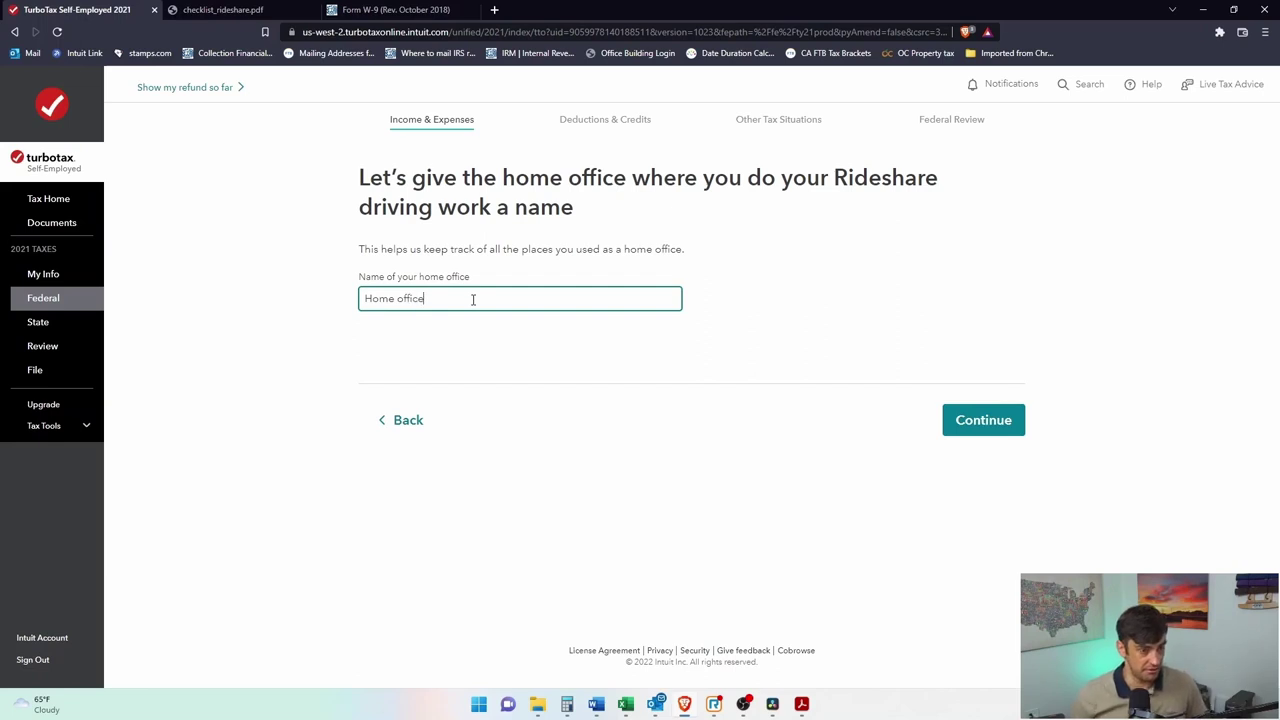
pyautogui.click(995, 425)
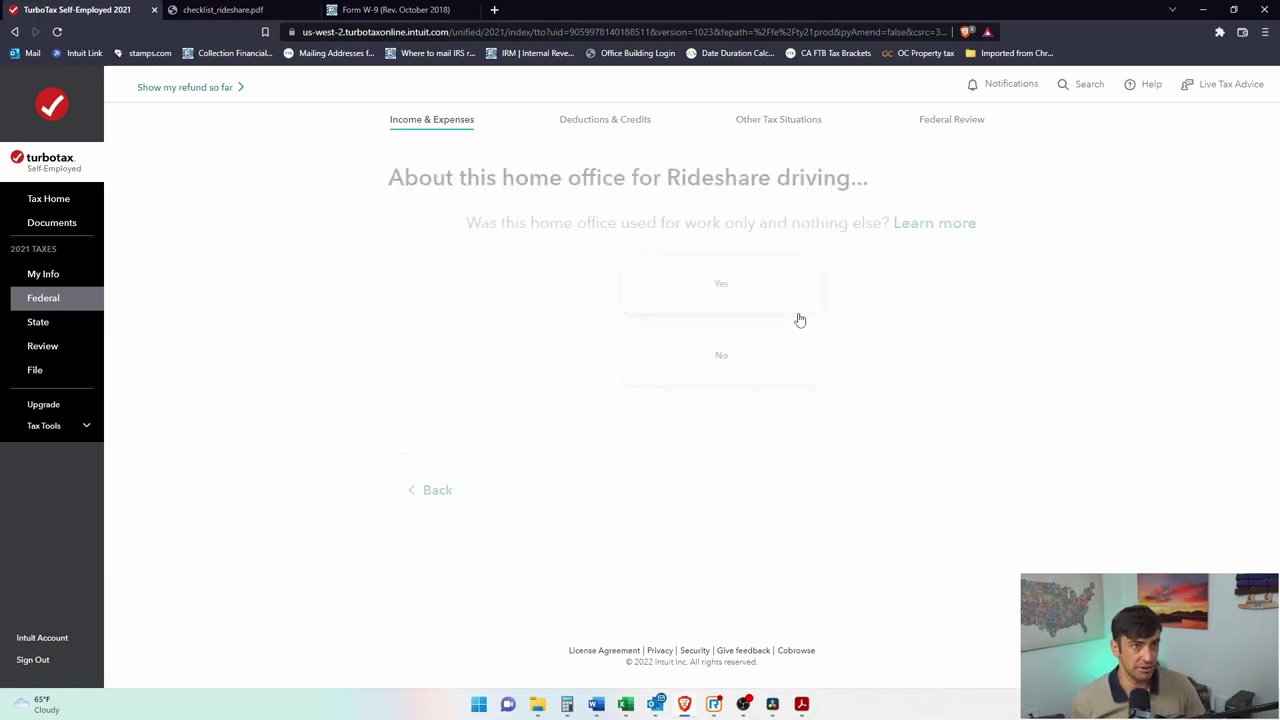
# Answer Yes to work-only use and Yes to regular use of the home office, and review the explanation of regular use.
pyautogui.click(708, 298)
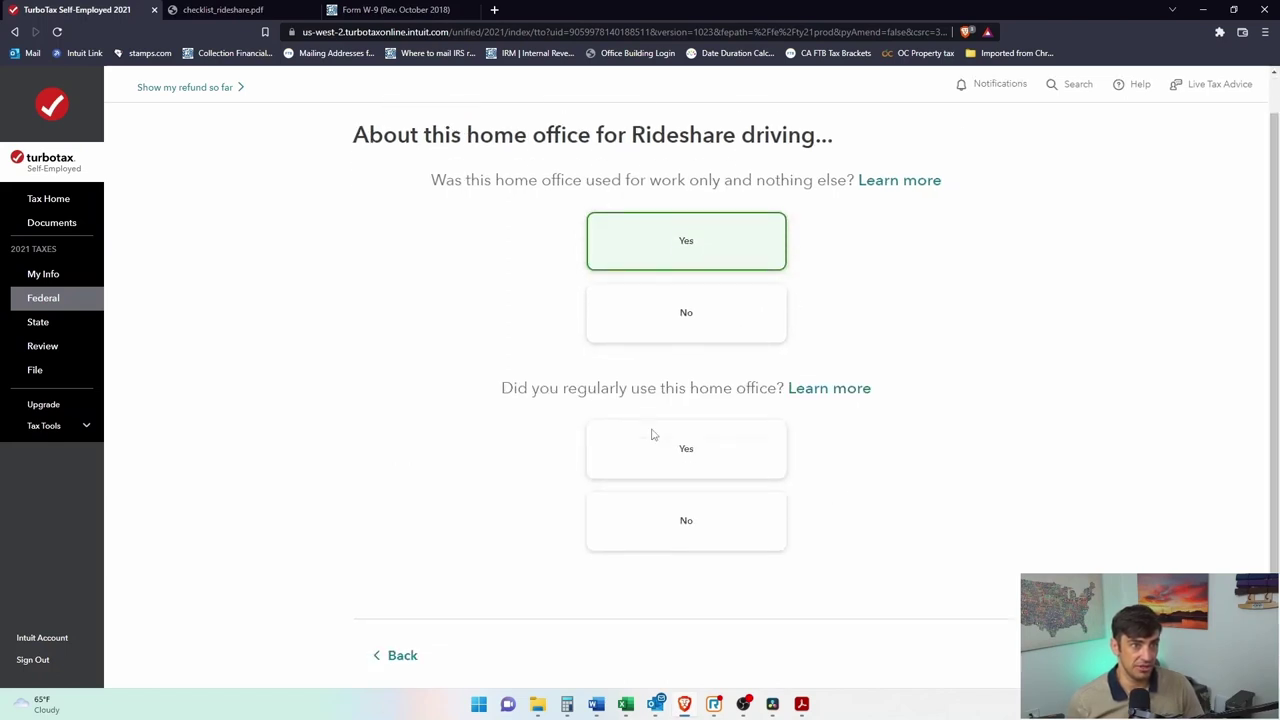
pyautogui.click(709, 393)
pyautogui.click(862, 339)
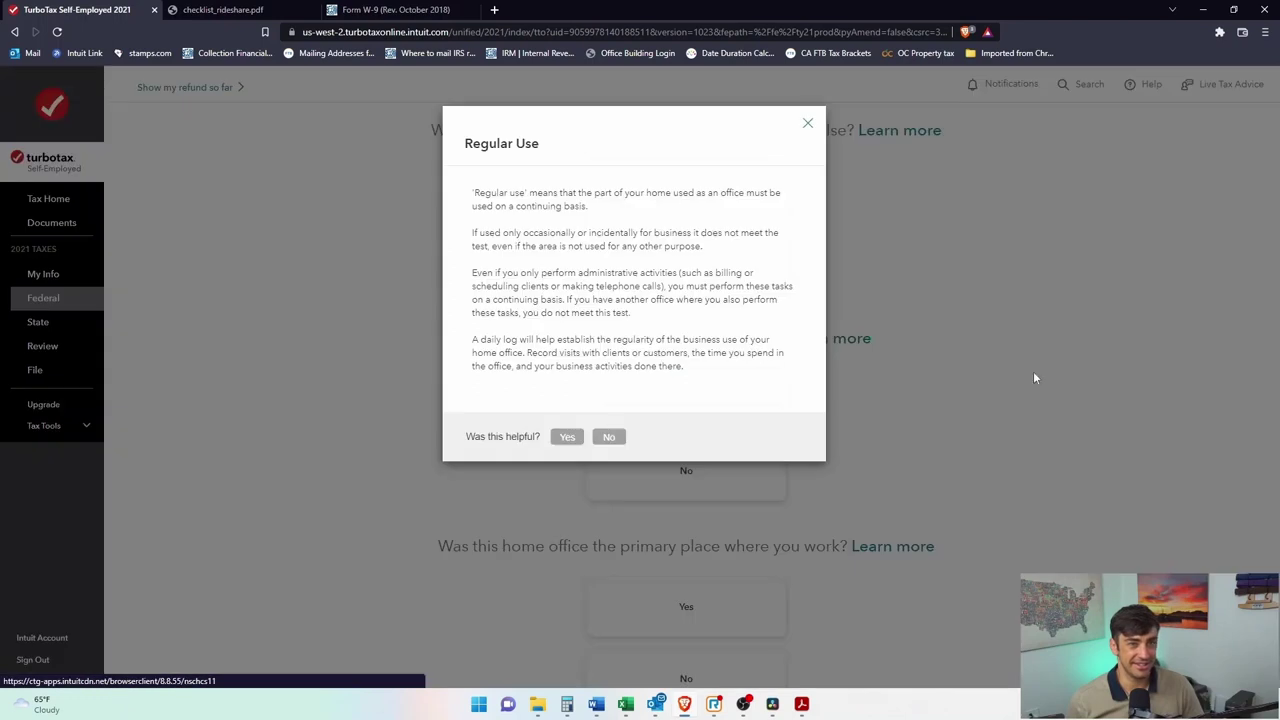
pyautogui.moveTo(492, 194); pyautogui.dragTo(723, 189)
pyautogui.click(733, 215)
pyautogui.moveTo(496, 210); pyautogui.dragTo(590, 207)
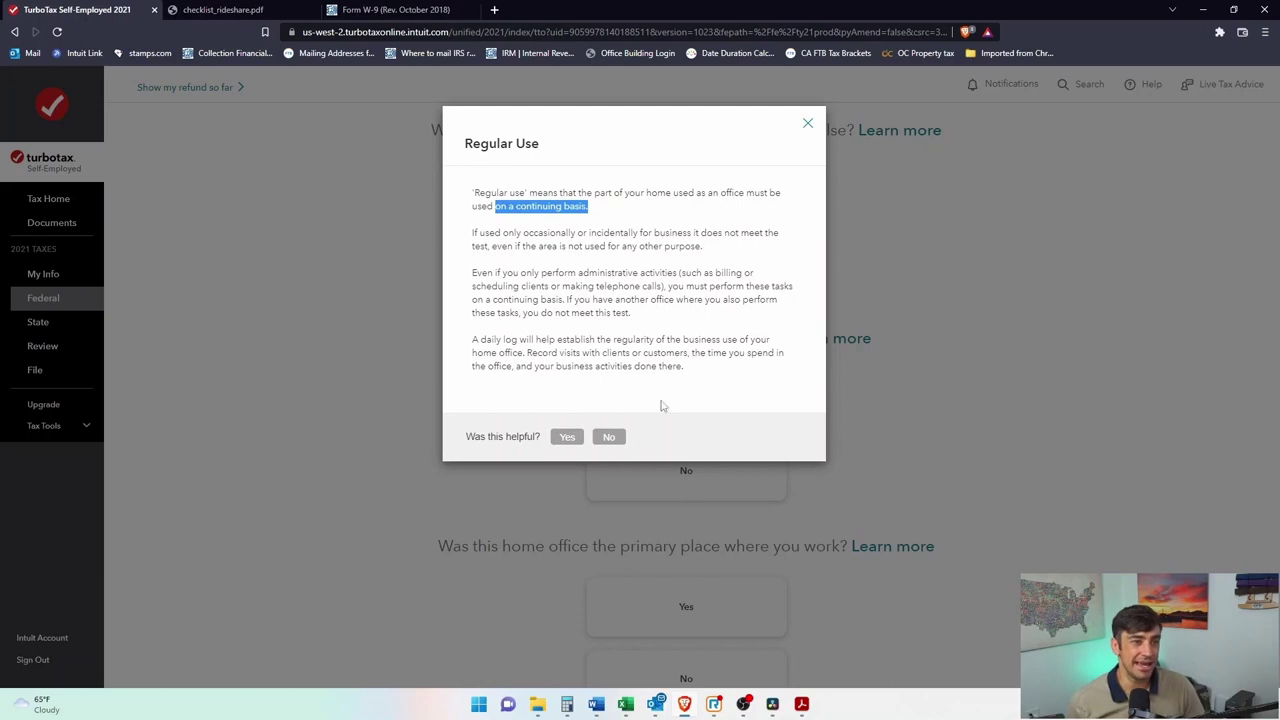
pyautogui.click(796, 126)
# Answer Yes to the home office being the primary place of work, and review what counts as a primary workplace.
pyautogui.scroll(-1, 796, 128)
pyautogui.scroll(-1, 697, 422)
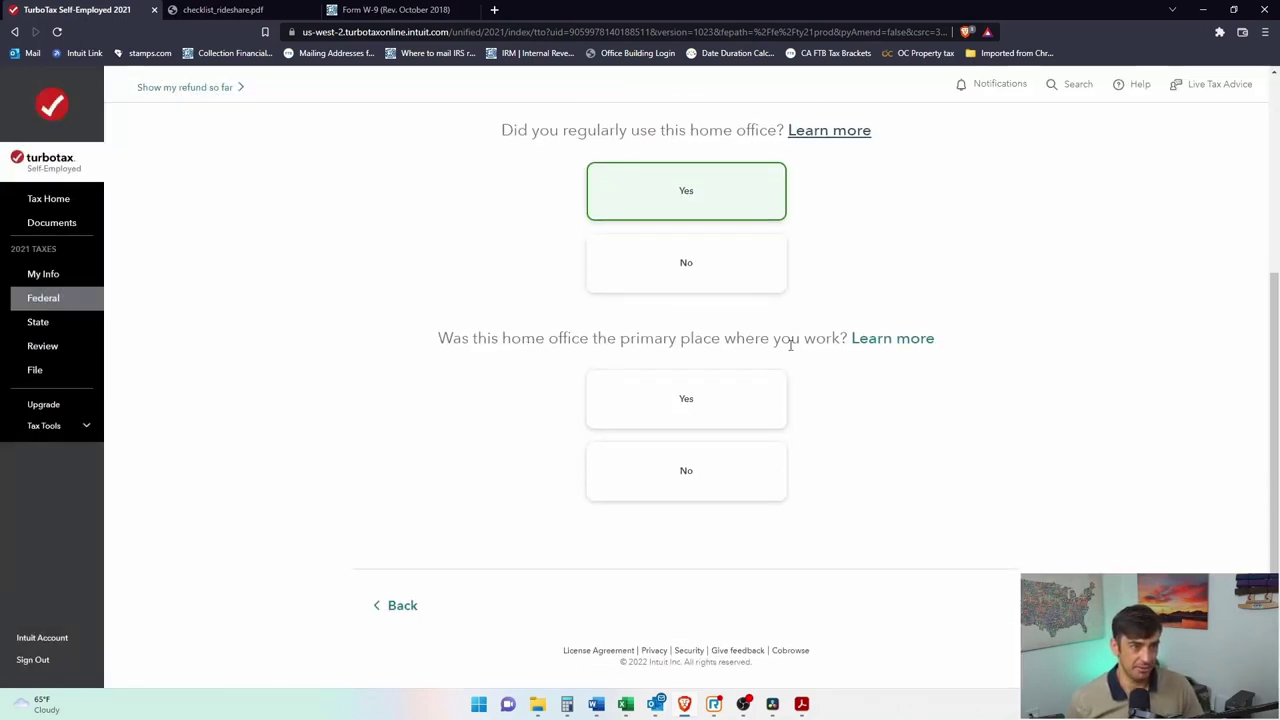
pyautogui.click(751, 400)
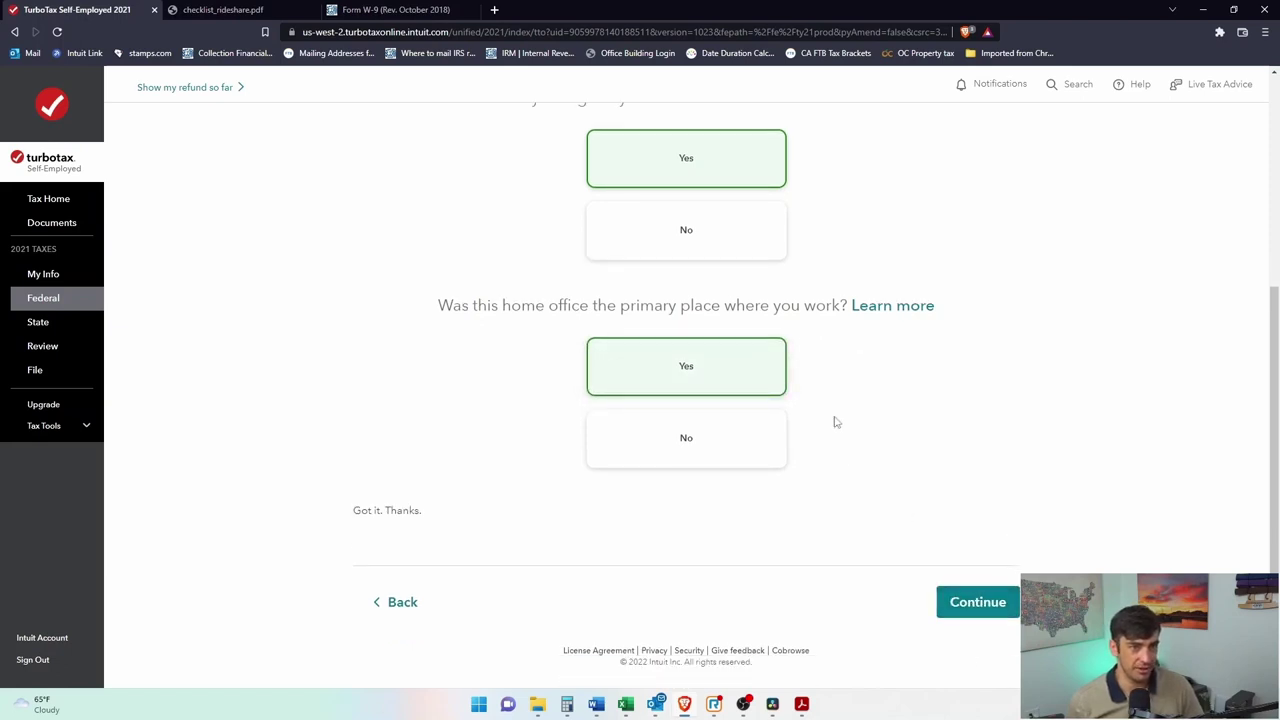
pyautogui.click(876, 314)
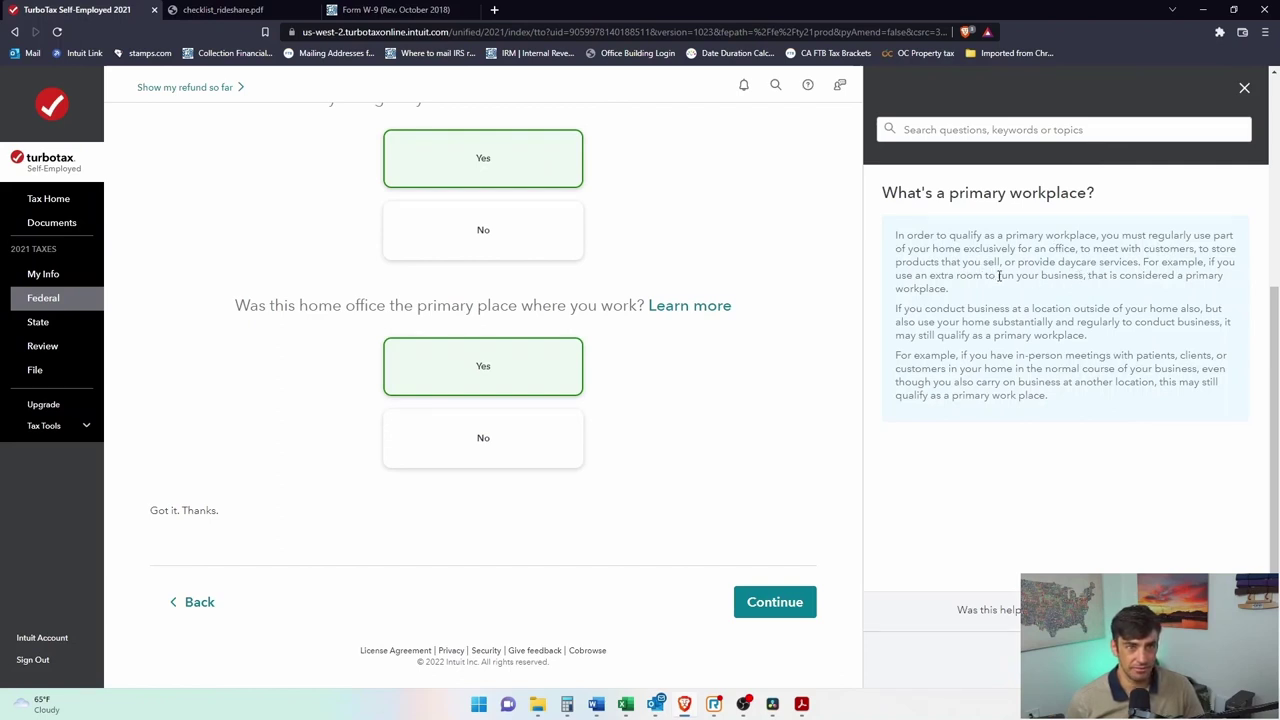
pyautogui.click(1245, 88)
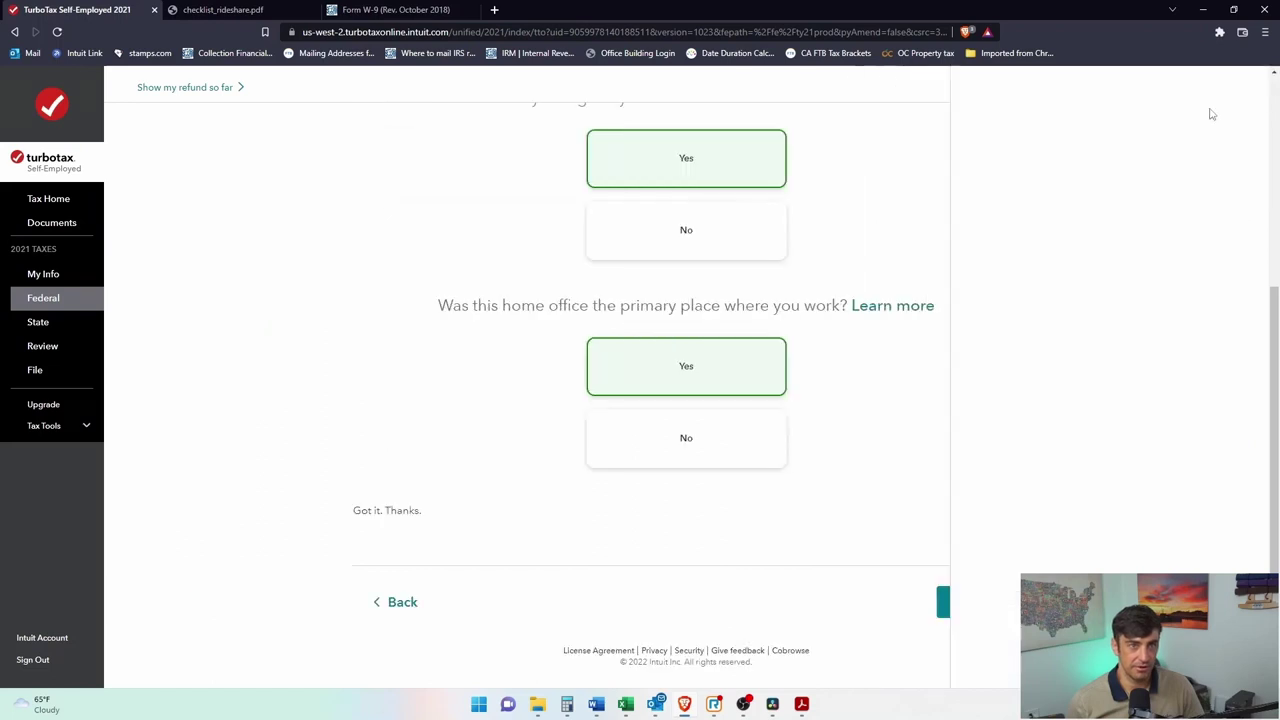
# Try answering No to the home office being the primary workplace, to meeting clients there, and to being in a separate structure.
pyautogui.click(749, 437)
pyautogui.scroll(-2, 745, 601)
pyautogui.moveTo(466, 338); pyautogui.dragTo(834, 350)
pyautogui.click(694, 498)
pyautogui.scroll(-2, 686, 397)
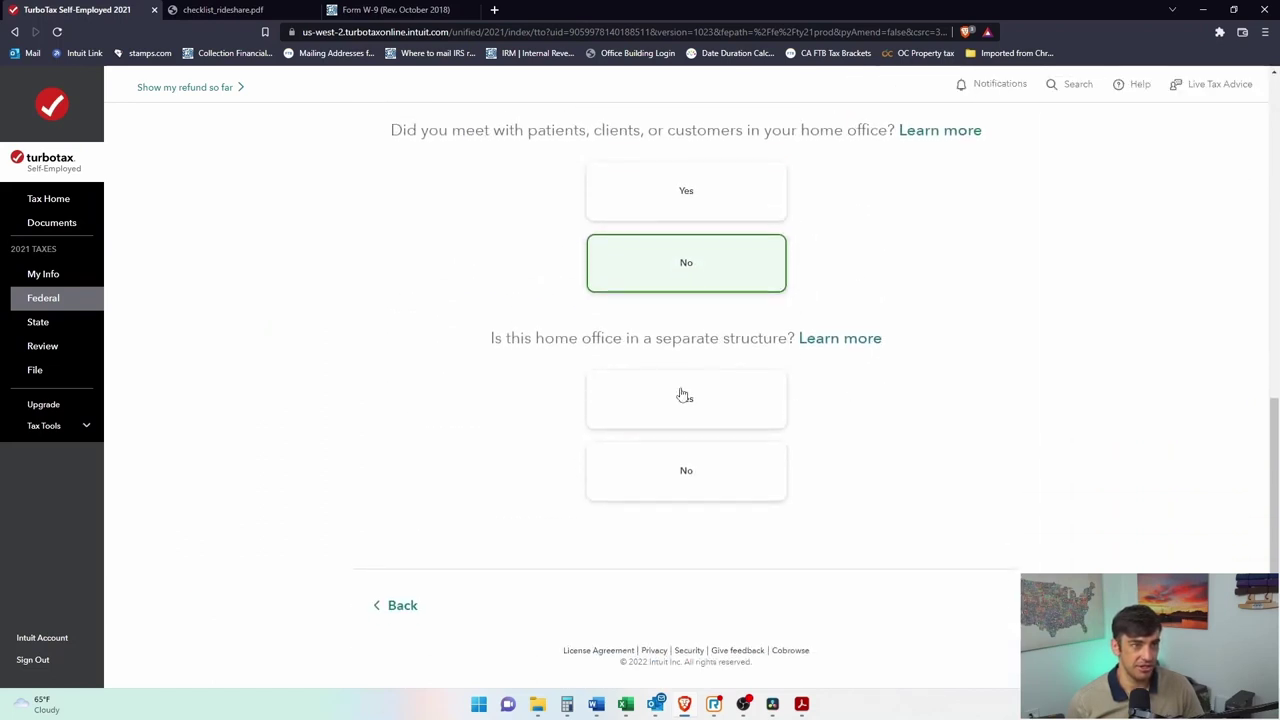
pyautogui.moveTo(540, 338); pyautogui.dragTo(746, 340)
pyautogui.click(752, 346)
pyautogui.click(741, 457)
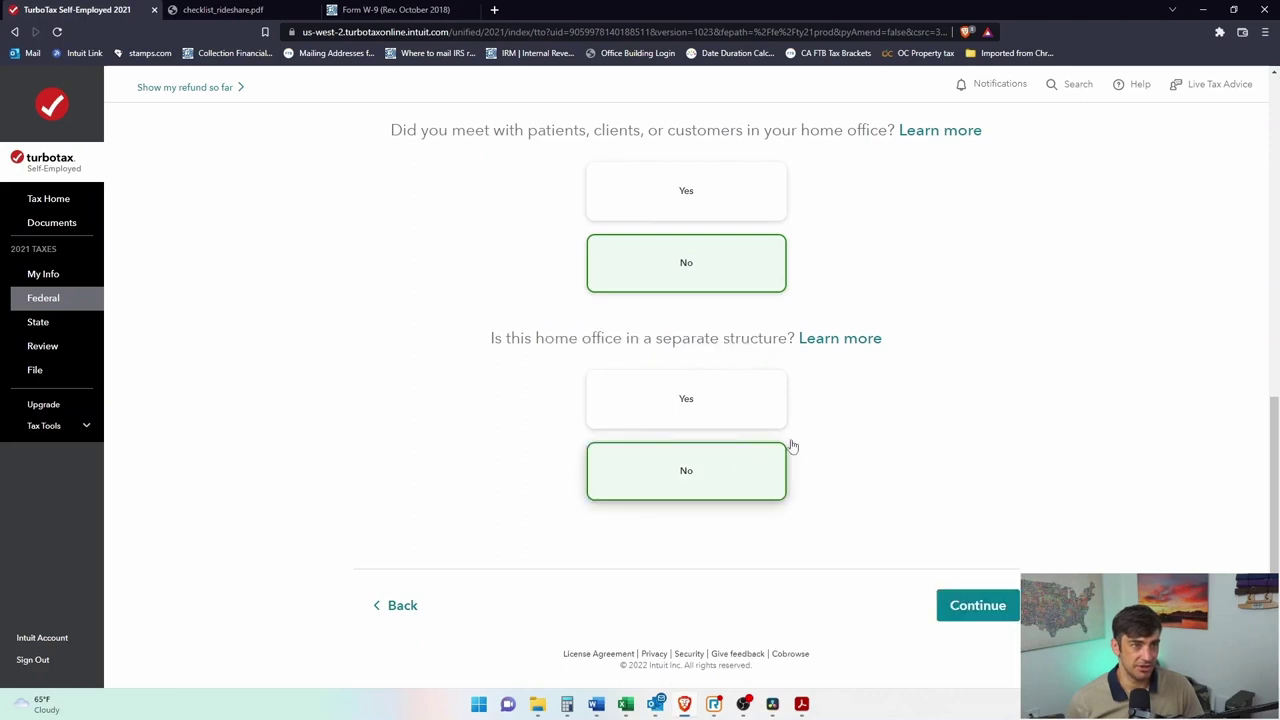
pyautogui.click(988, 600)
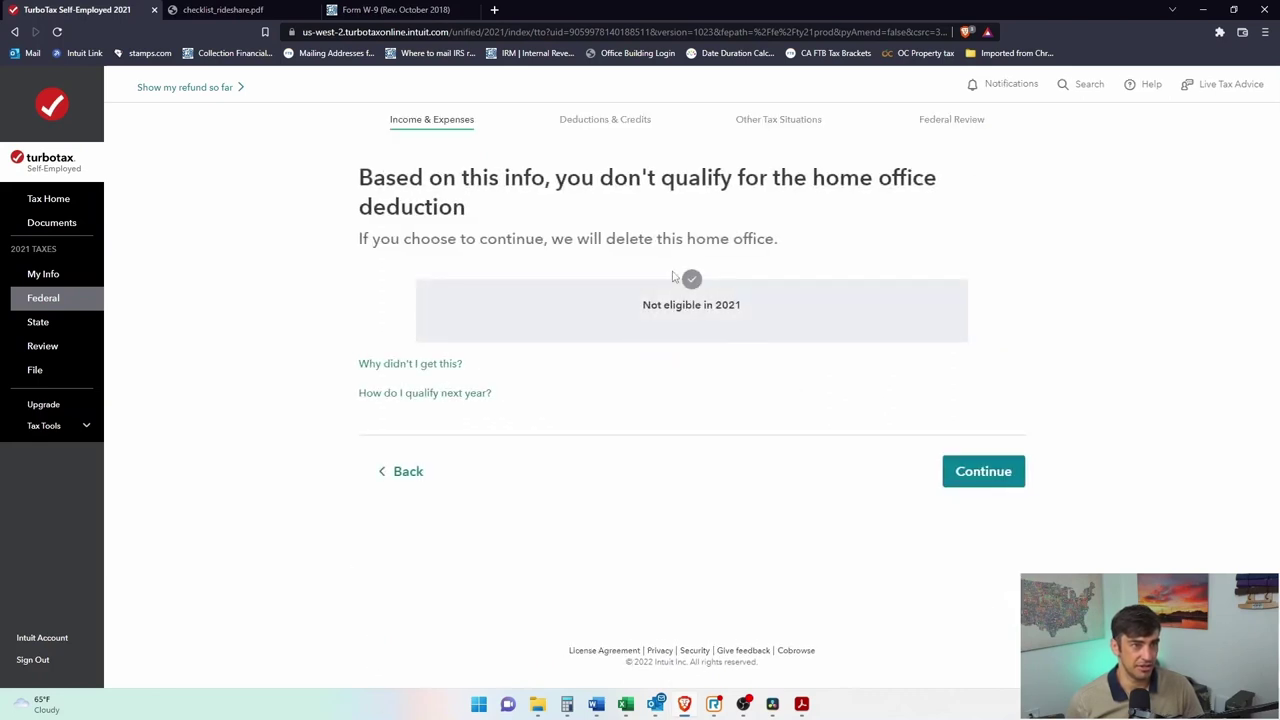
# Return to the home office questions, change the primary workplace answer to Yes, and continue to the remaining home office details.
pyautogui.click(405, 471)
pyautogui.scroll(-5, 654, 457)
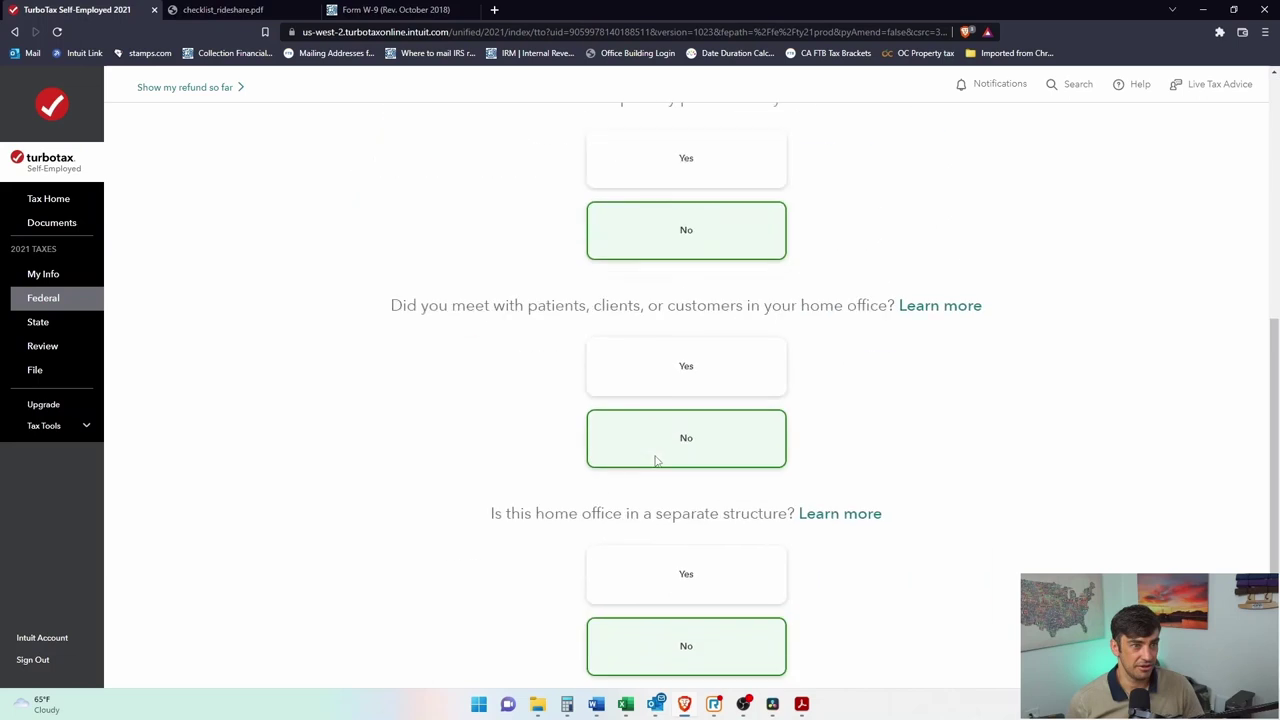
pyautogui.scroll(3, 737, 317)
pyautogui.click(723, 434)
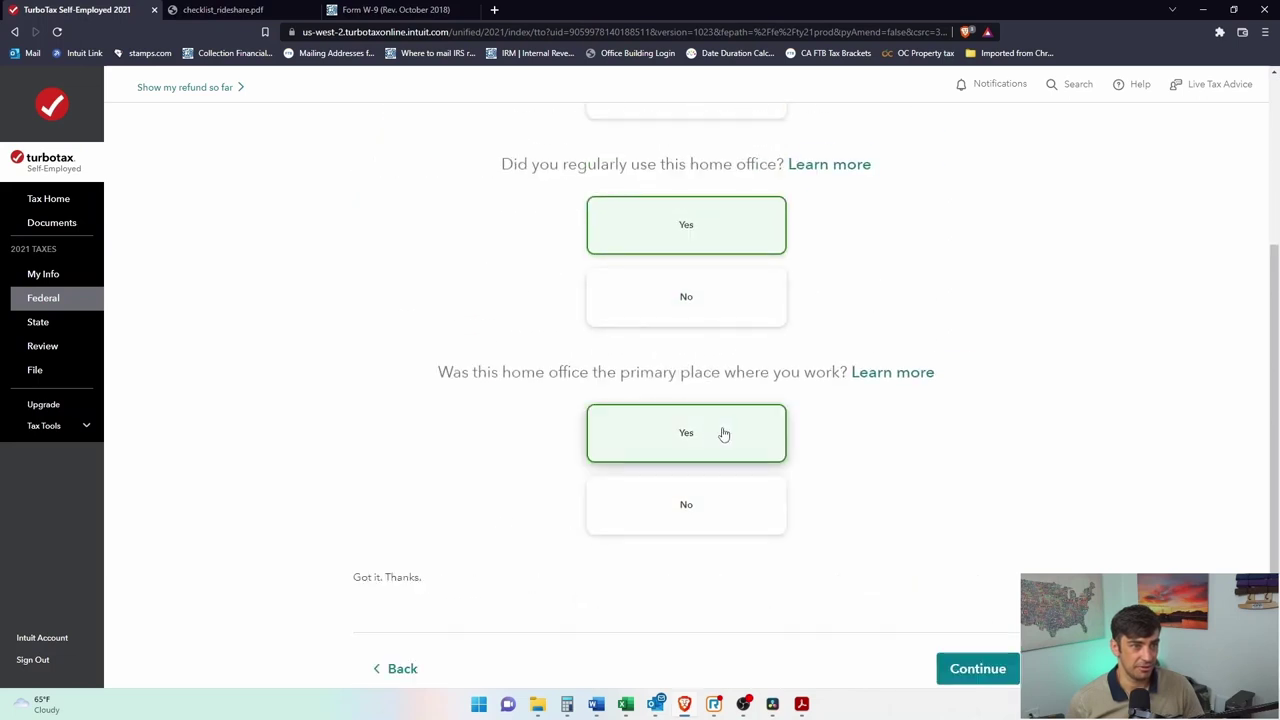
pyautogui.click(980, 603)
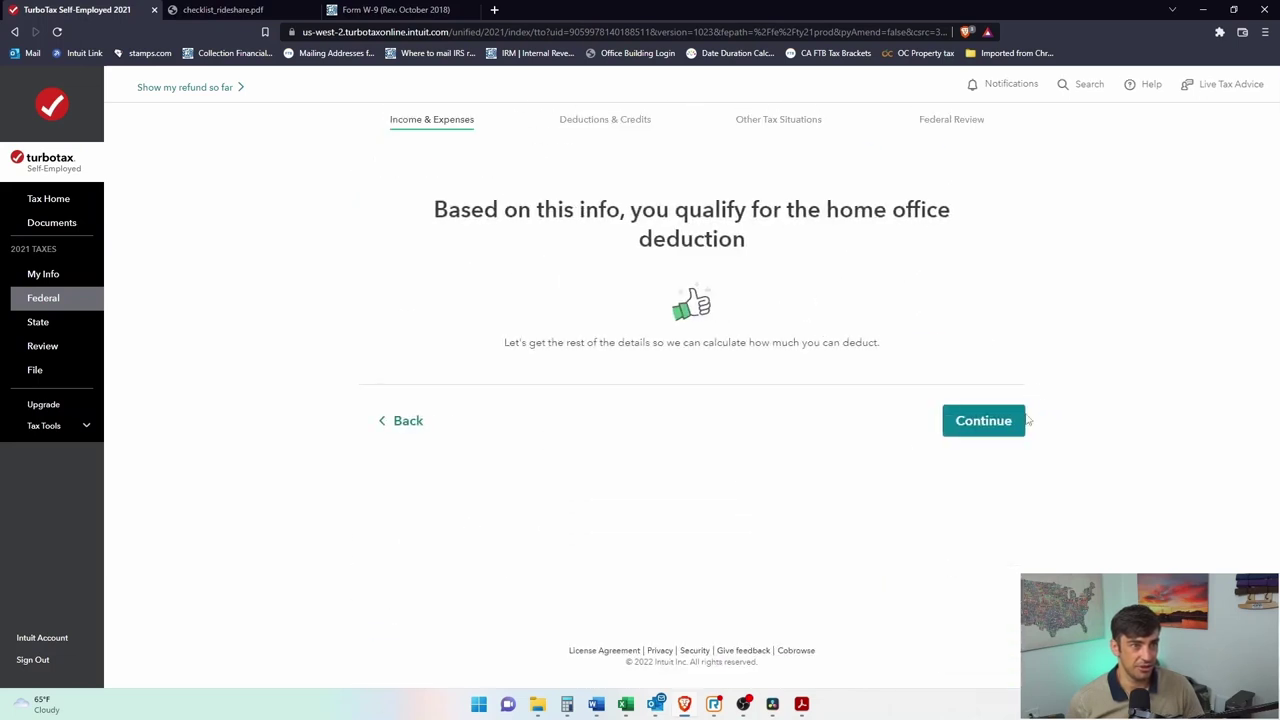
pyautogui.moveTo(458, 207); pyautogui.dragTo(757, 215)
pyautogui.click(757, 223)
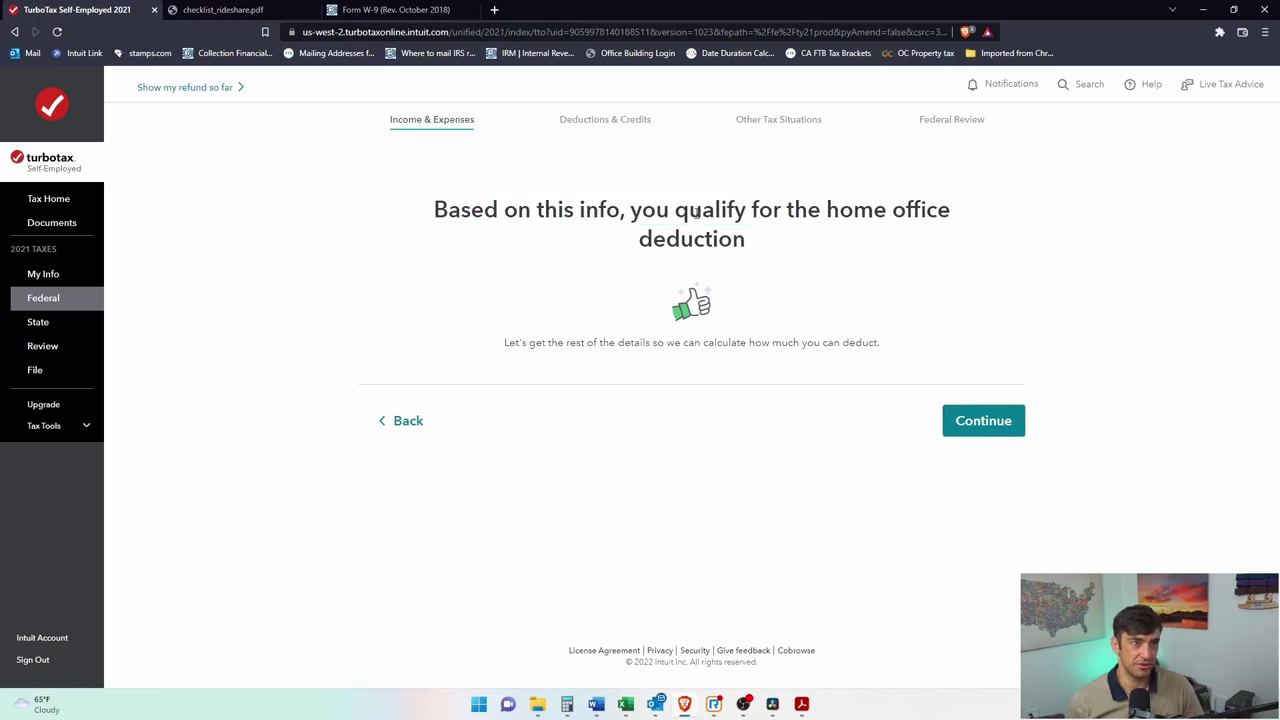
pyautogui.click(1008, 421)
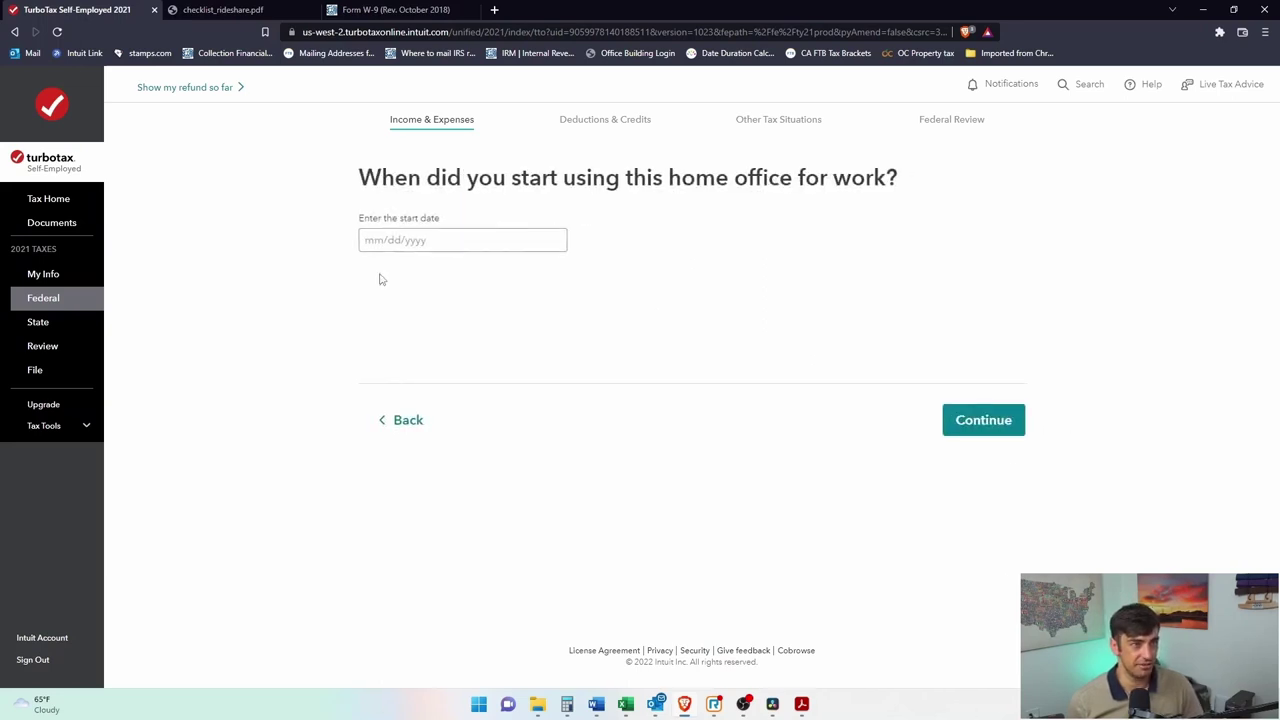
# Set the home office start date to 01/01/2021 and continue to the question about months of use.
pyautogui.click(426, 238)
pyautogui.write('01/01')
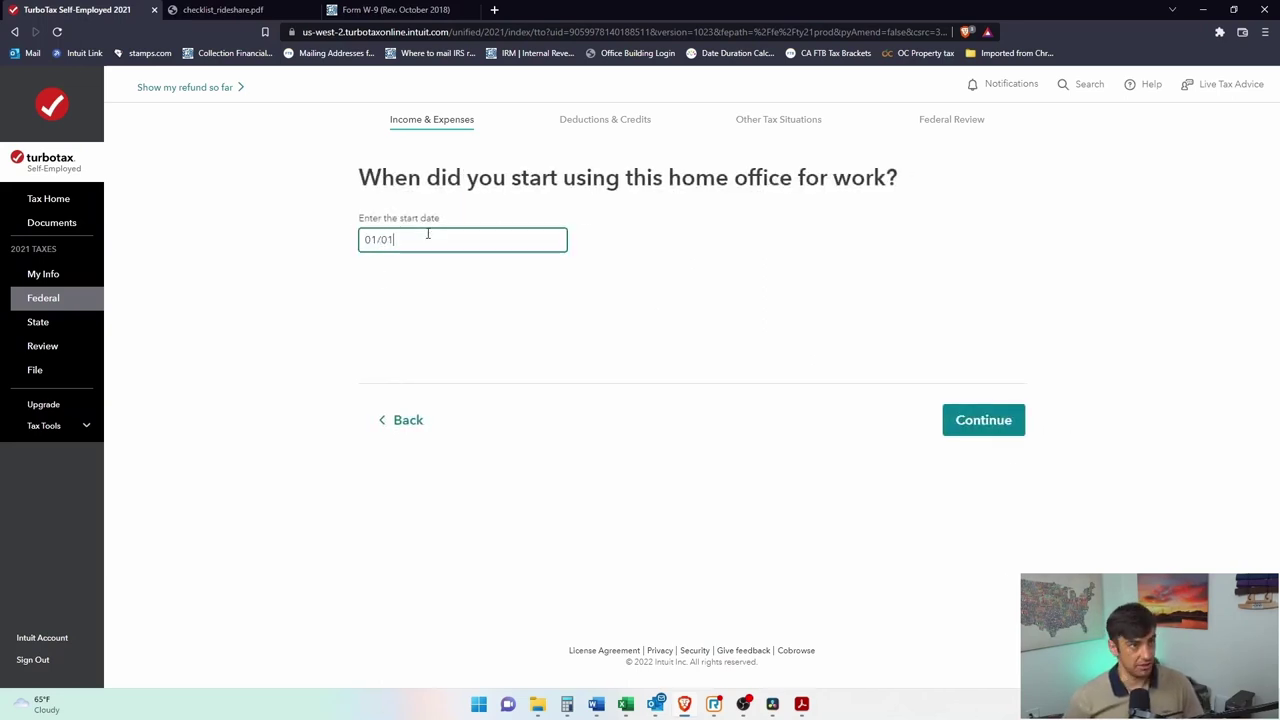
pyautogui.write('/2021')
pyautogui.click(997, 420)
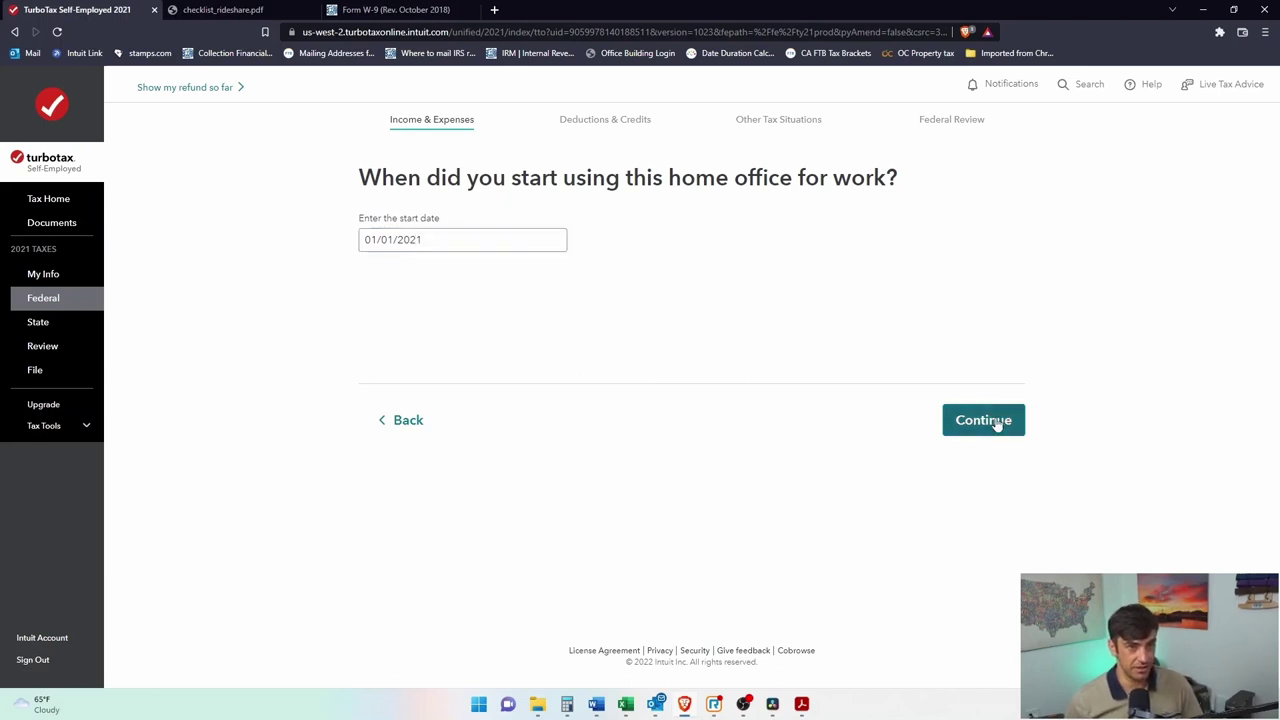
pyautogui.moveTo(480, 178); pyautogui.dragTo(914, 177)
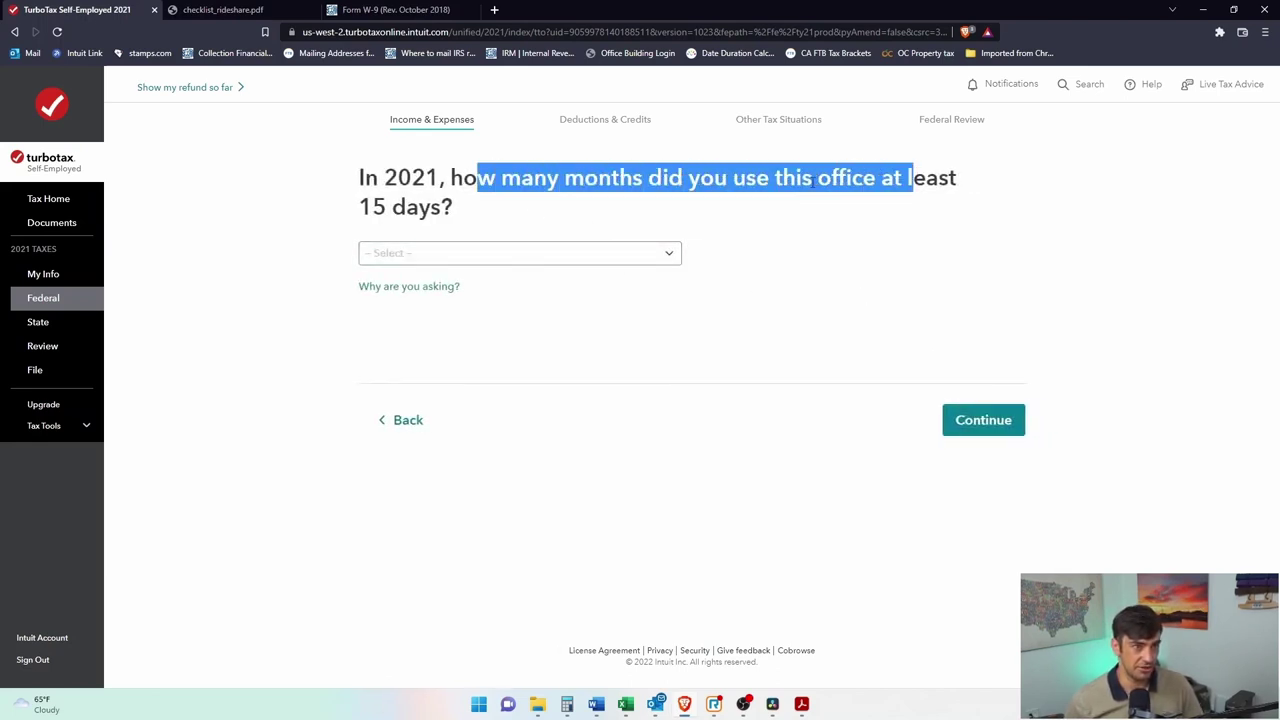
# Choose the number of months the home office was used at least 15 days in 2021, and continue.
pyautogui.click(597, 256)
pyautogui.click(558, 290)
pyautogui.click(994, 423)
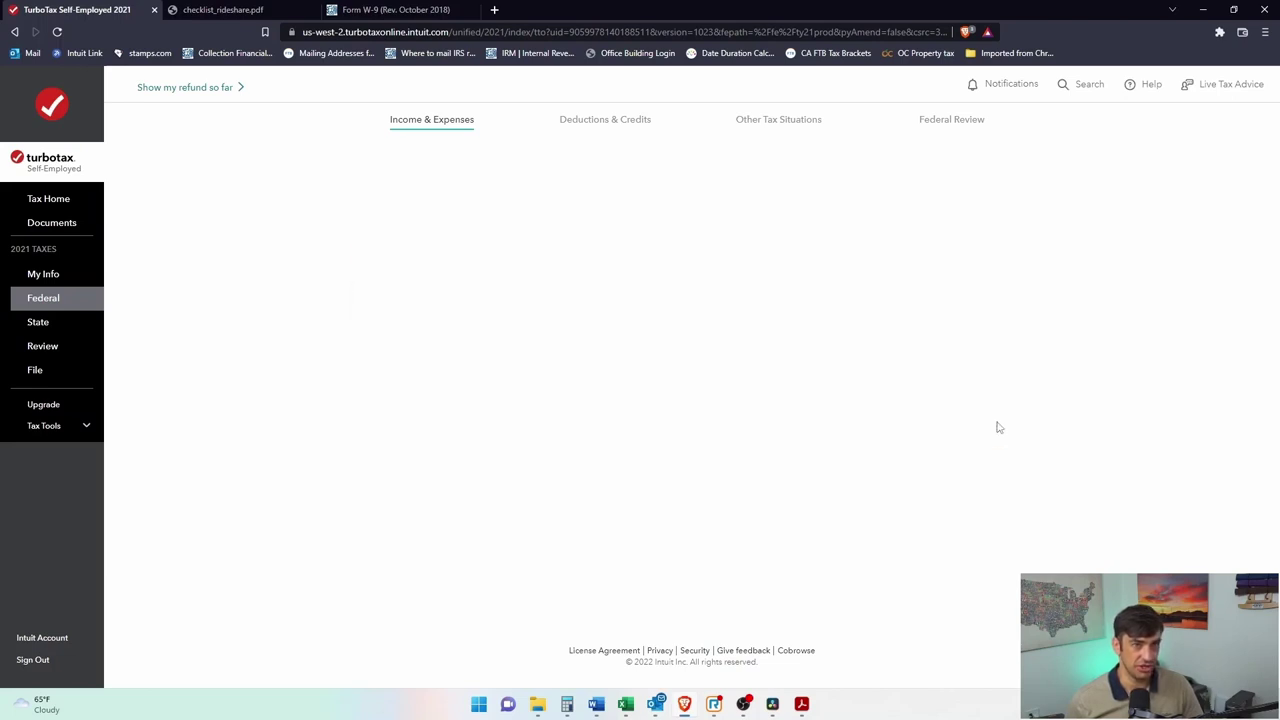
# Switch to the Uber 1099-K in Adobe Acrobat and check its October and November payment amounts.
pyautogui.moveTo(803, 700)
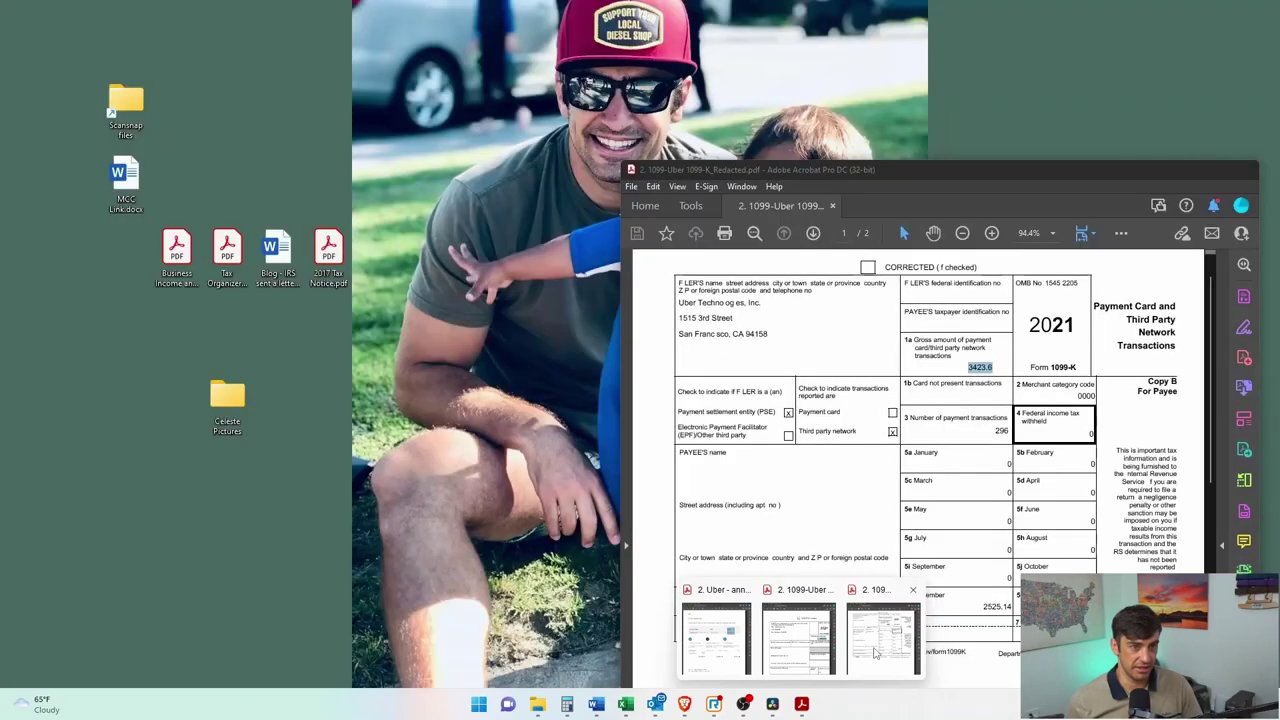
pyautogui.click(883, 637)
pyautogui.moveTo(1085, 163); pyautogui.dragTo(960, 31)
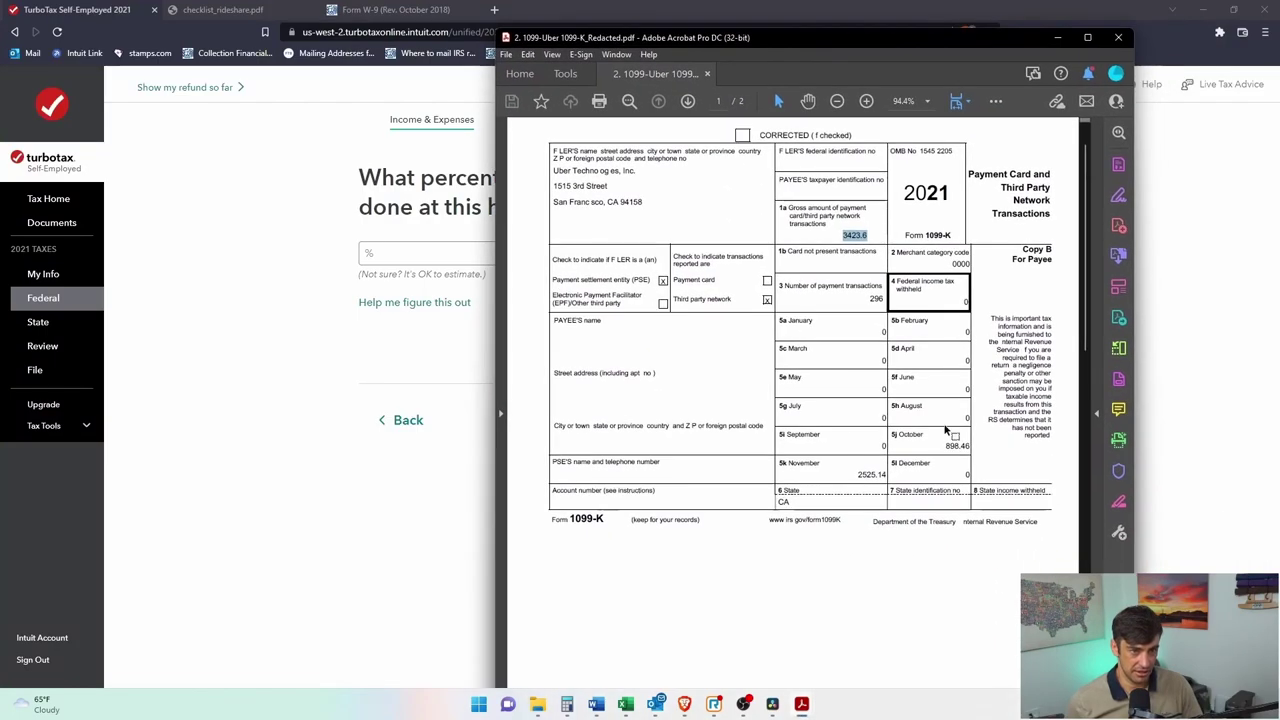
pyautogui.moveTo(889, 436); pyautogui.dragTo(928, 440)
pyautogui.click(845, 476)
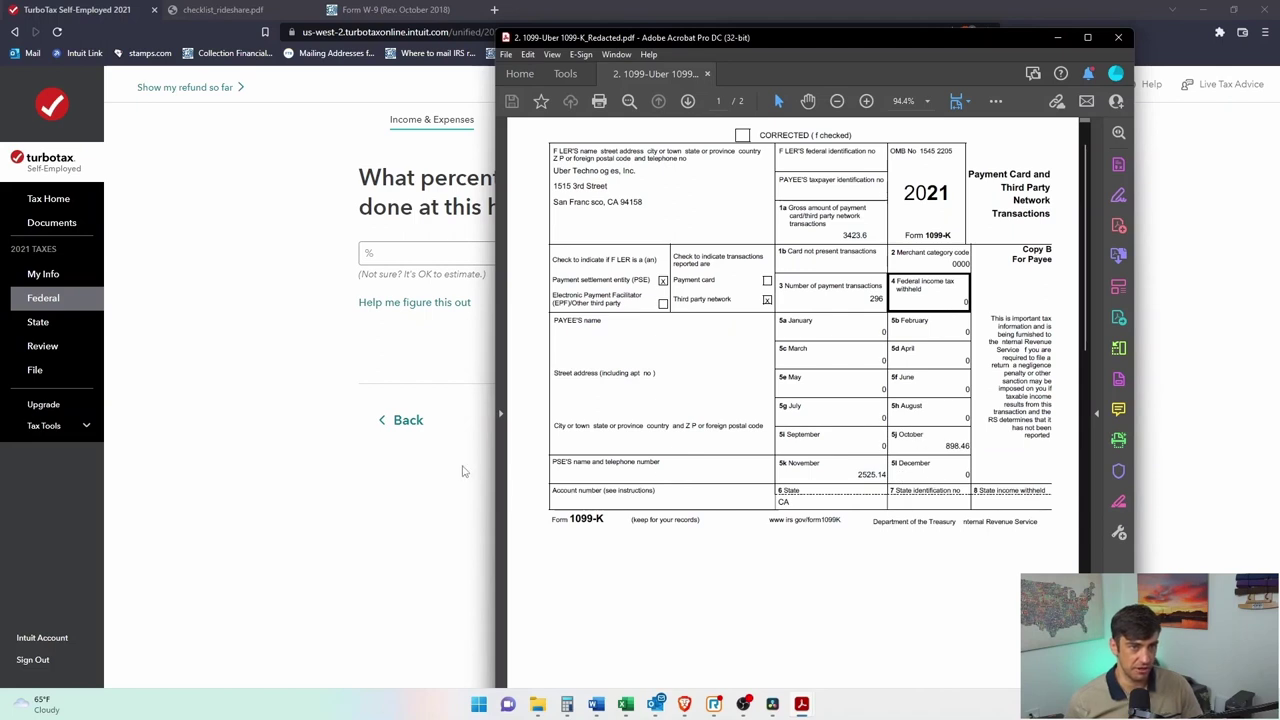
pyautogui.moveTo(778, 316); pyautogui.dragTo(200, 443)
pyautogui.click(299, 523)
# Set the share of rideshare work done at the home office to 100, check the guidance on entering 100%, and continue.
pyautogui.click(465, 244)
pyautogui.write('100')
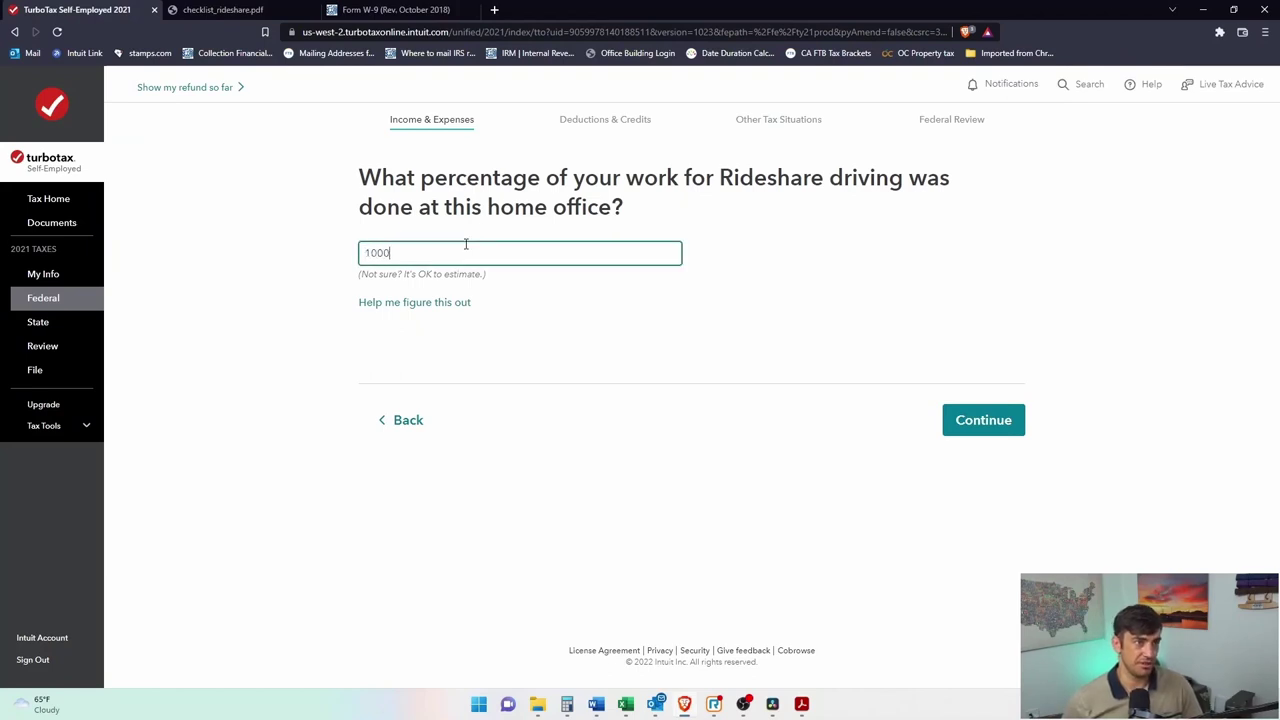
pyautogui.click(533, 180)
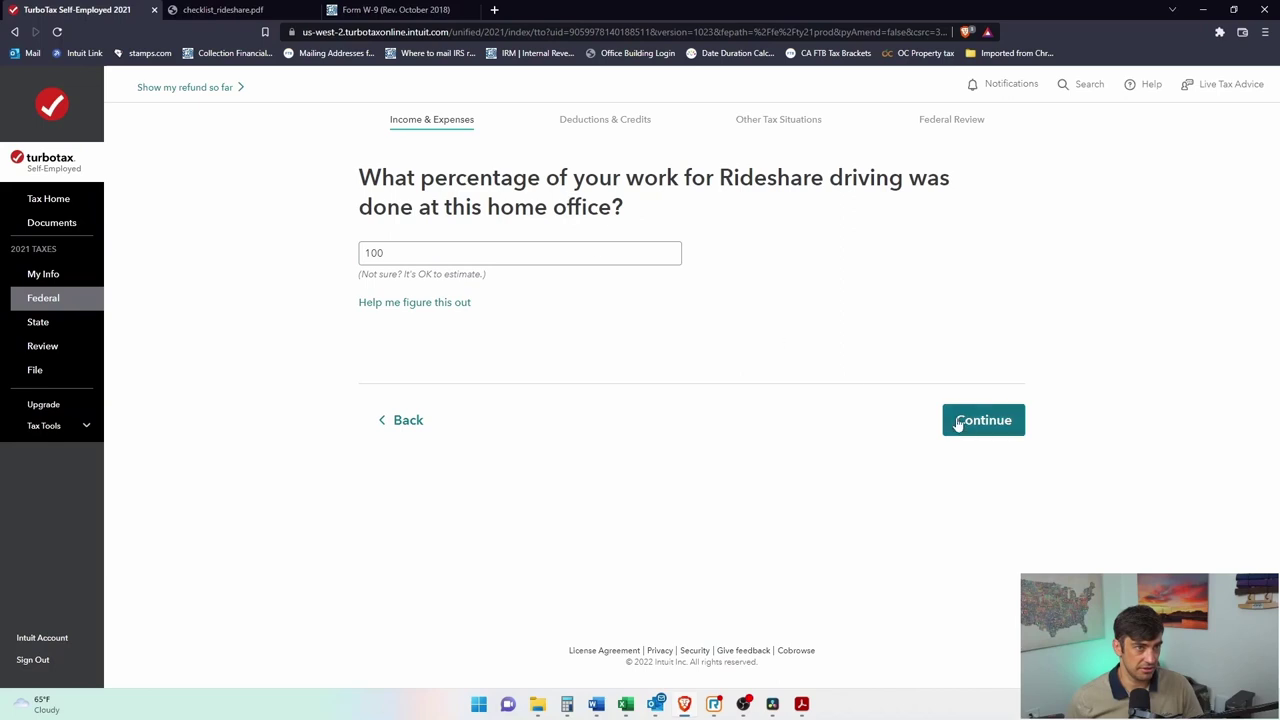
pyautogui.click(423, 304)
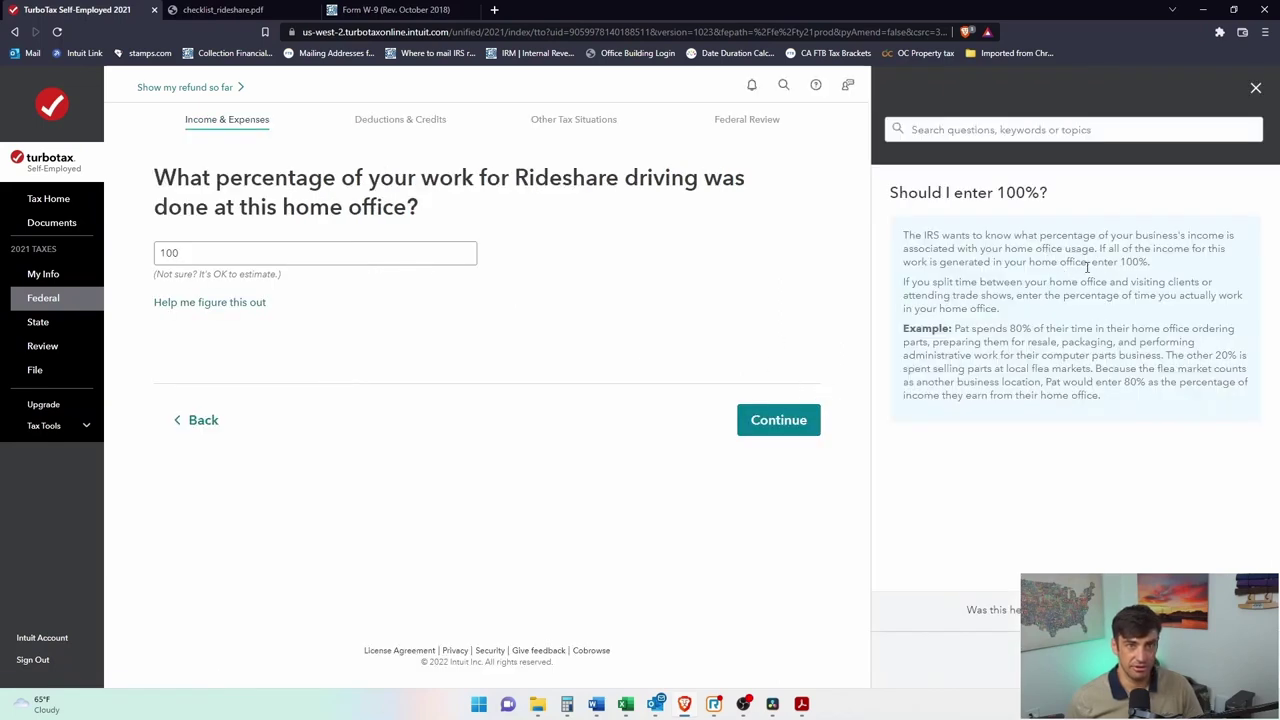
pyautogui.click(1256, 88)
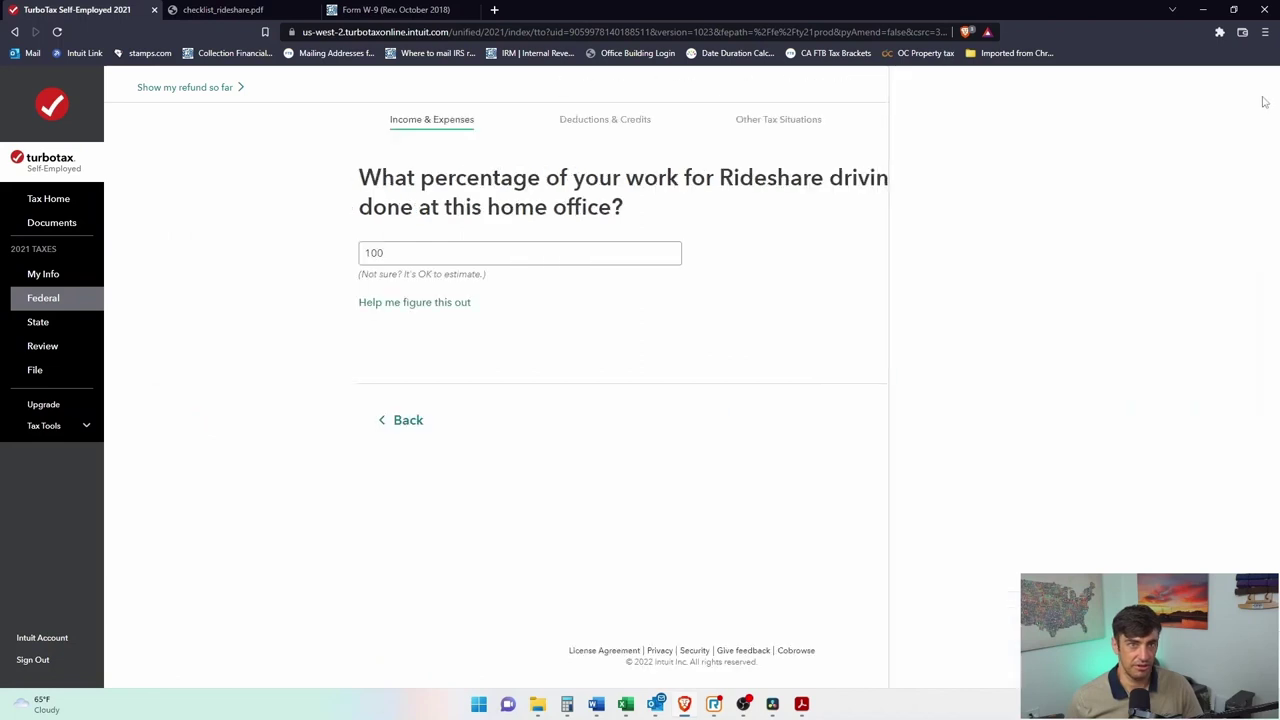
pyautogui.click(476, 254)
pyautogui.click(888, 452)
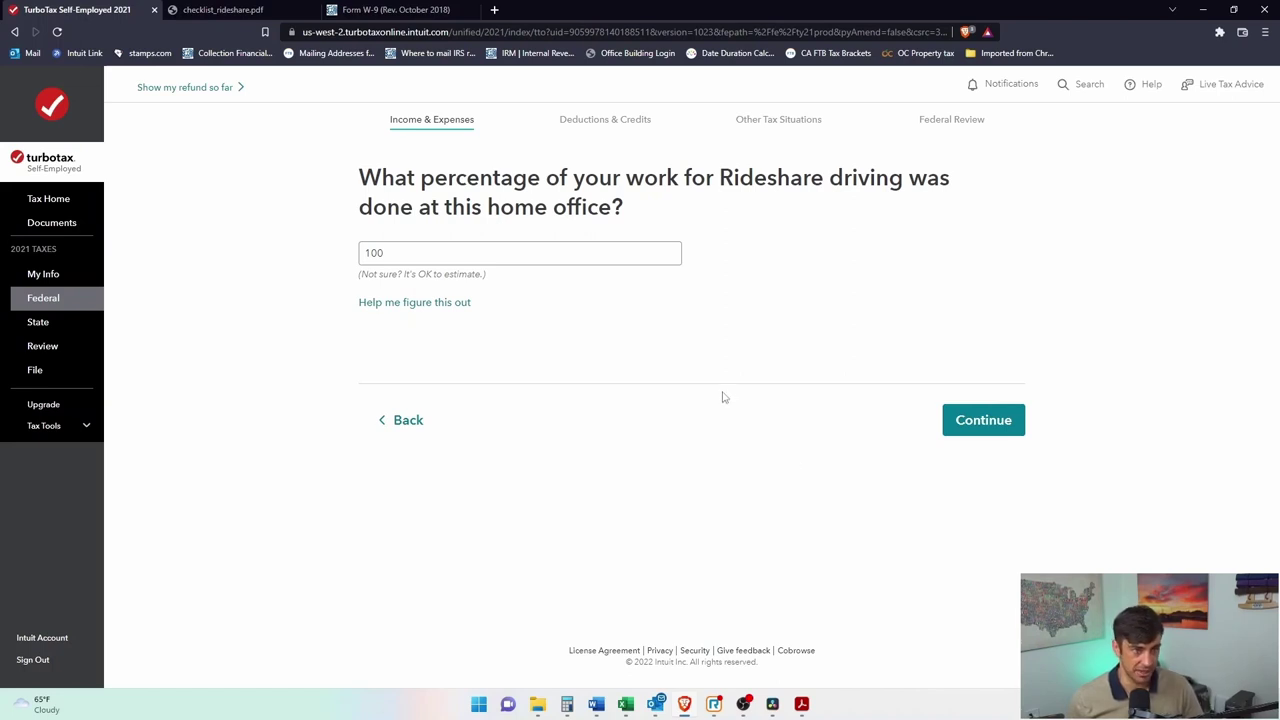
pyautogui.click(979, 428)
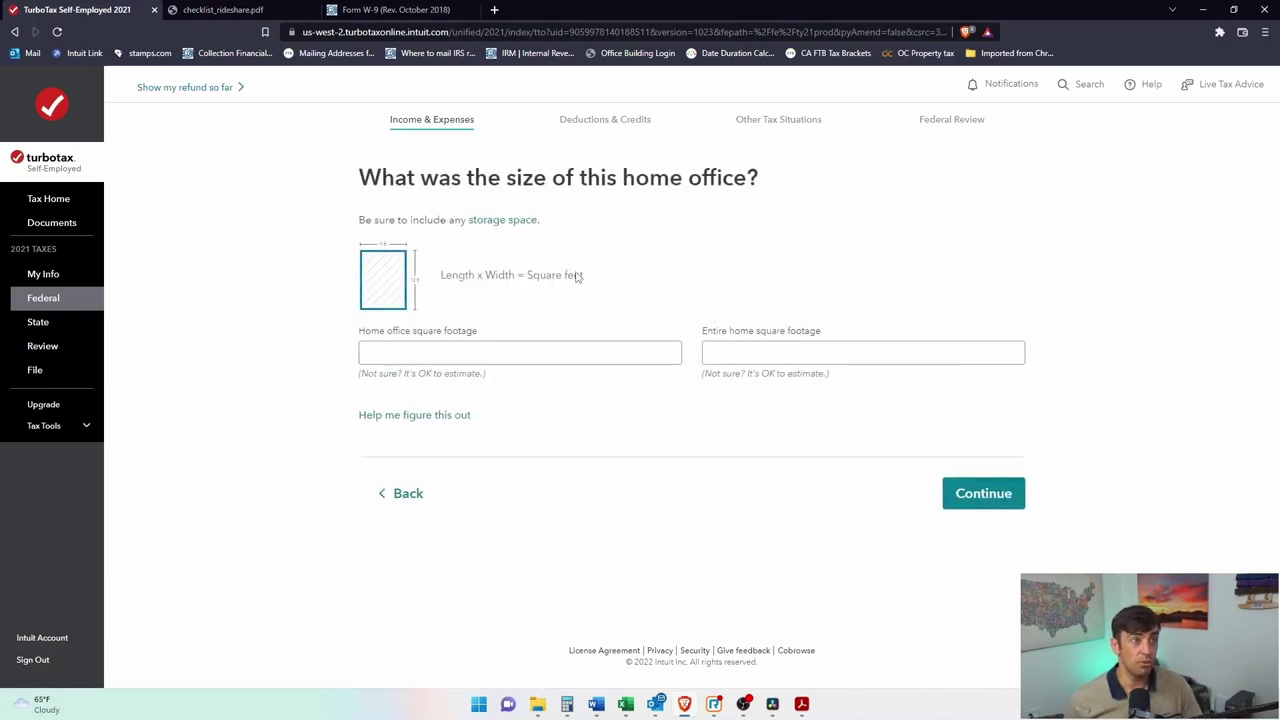
# Enter 150 square feet for the home office and 1200 square feet for the entire home, and continue.
pyautogui.moveTo(506, 181); pyautogui.dragTo(748, 190)
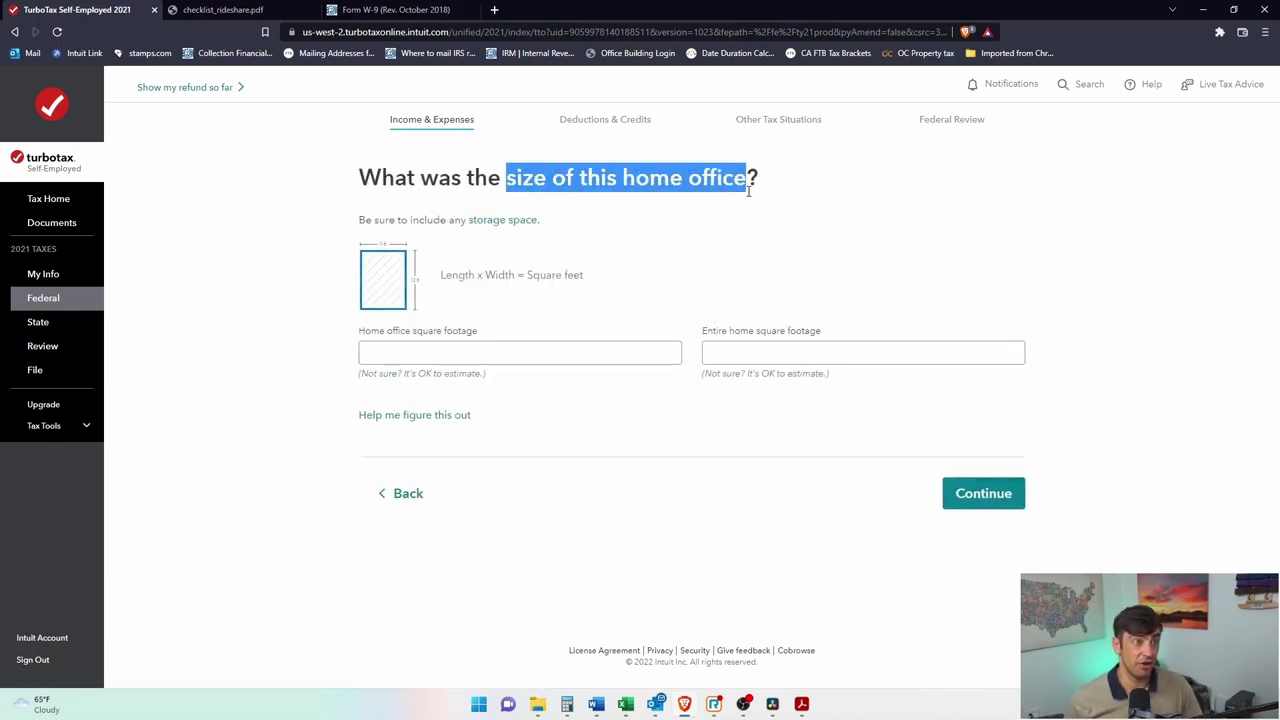
pyautogui.click(640, 353)
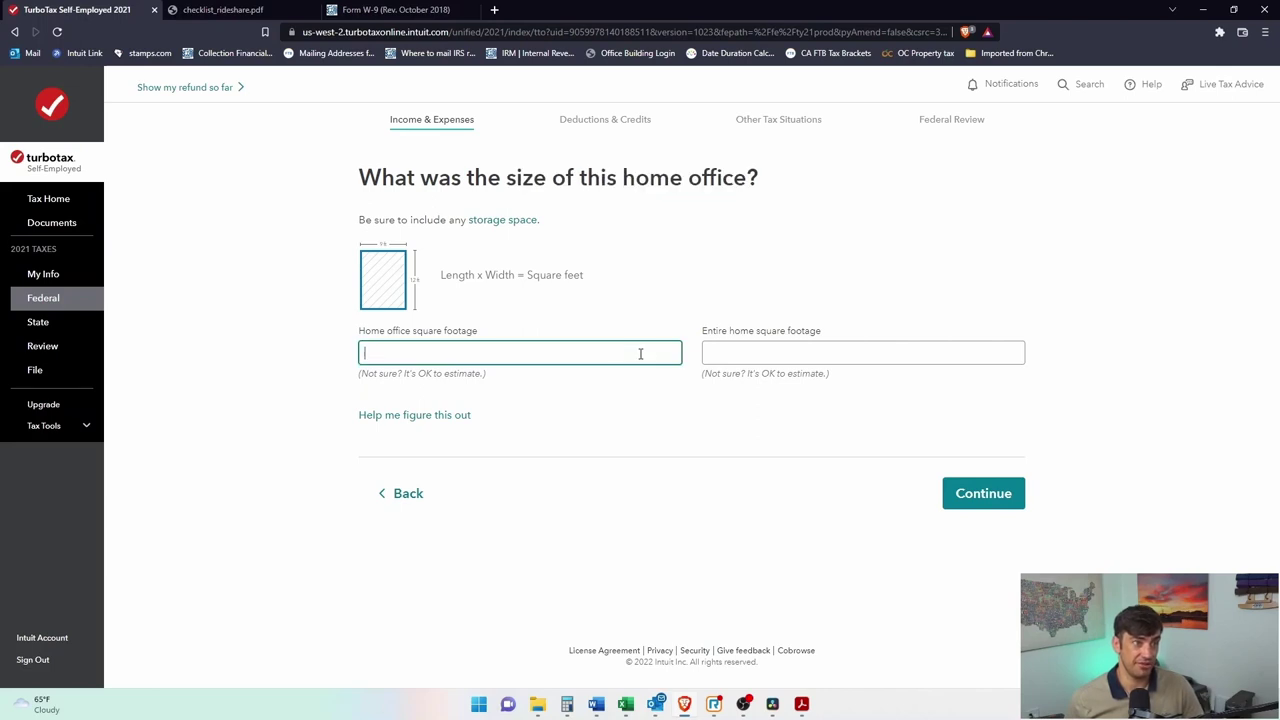
pyautogui.moveTo(614, 285); pyautogui.dragTo(451, 266)
pyautogui.click(500, 313)
pyautogui.click(422, 360)
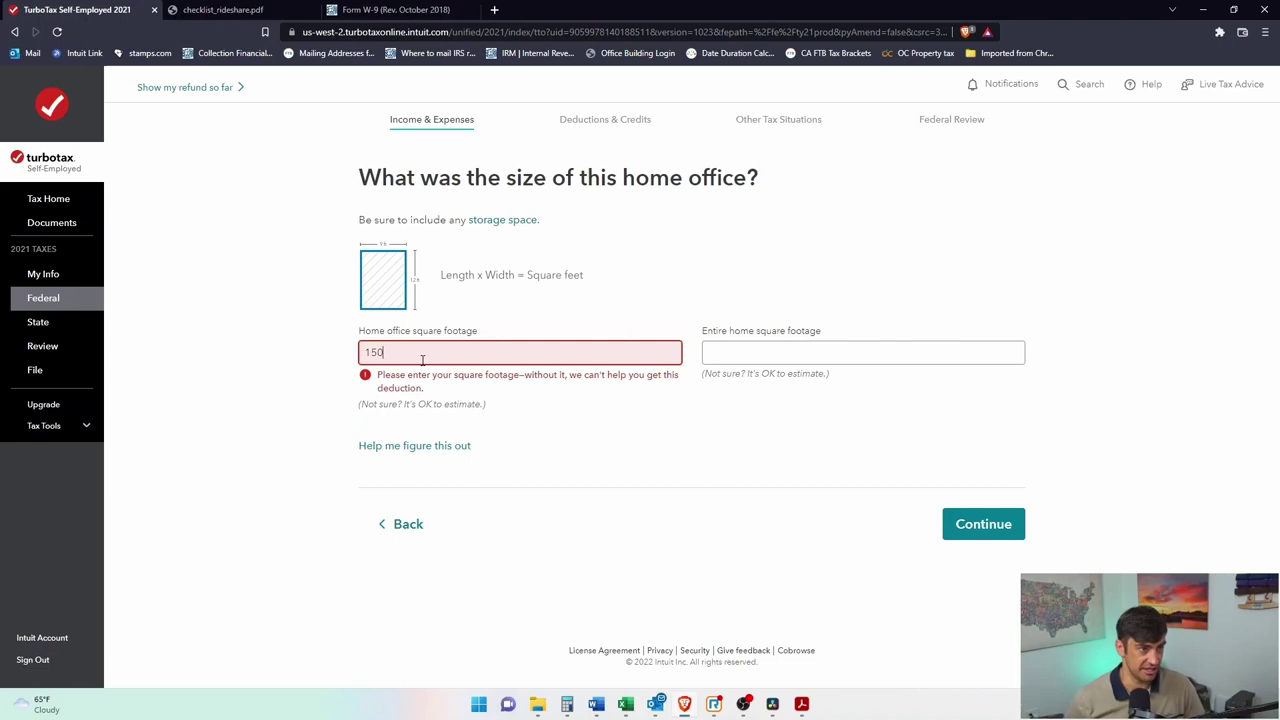
pyautogui.click(734, 360)
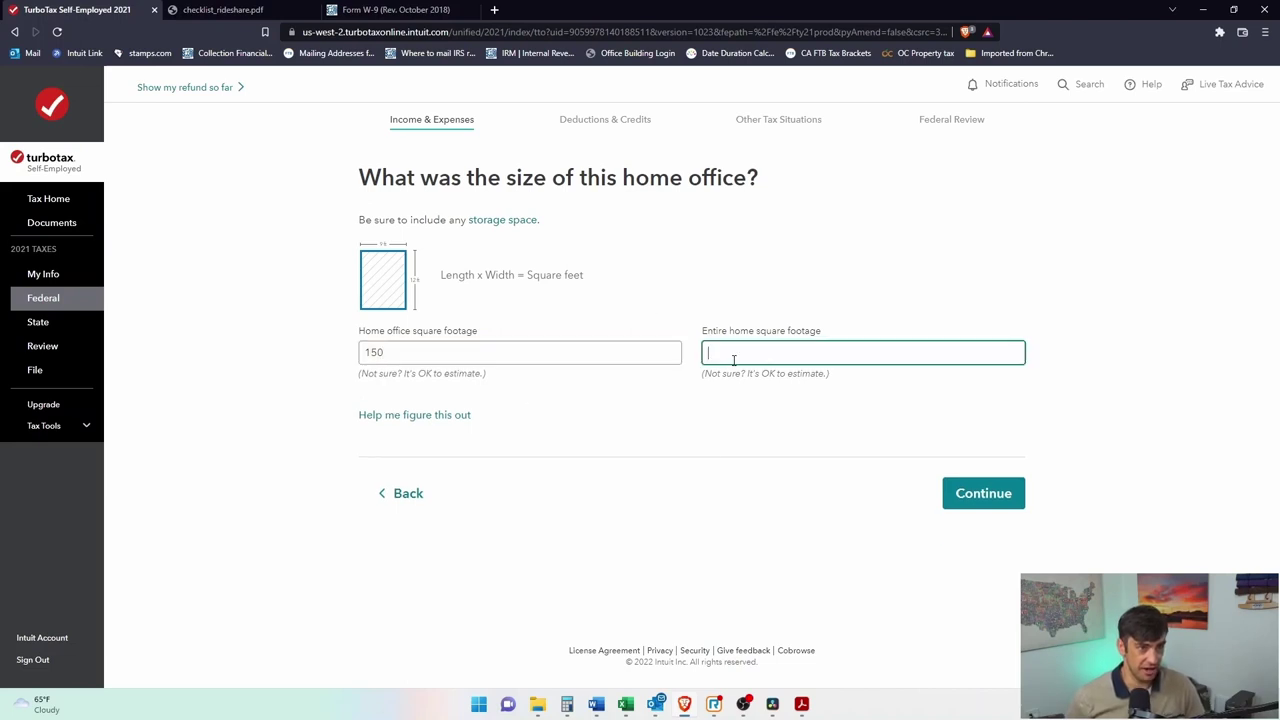
pyautogui.write('1200')
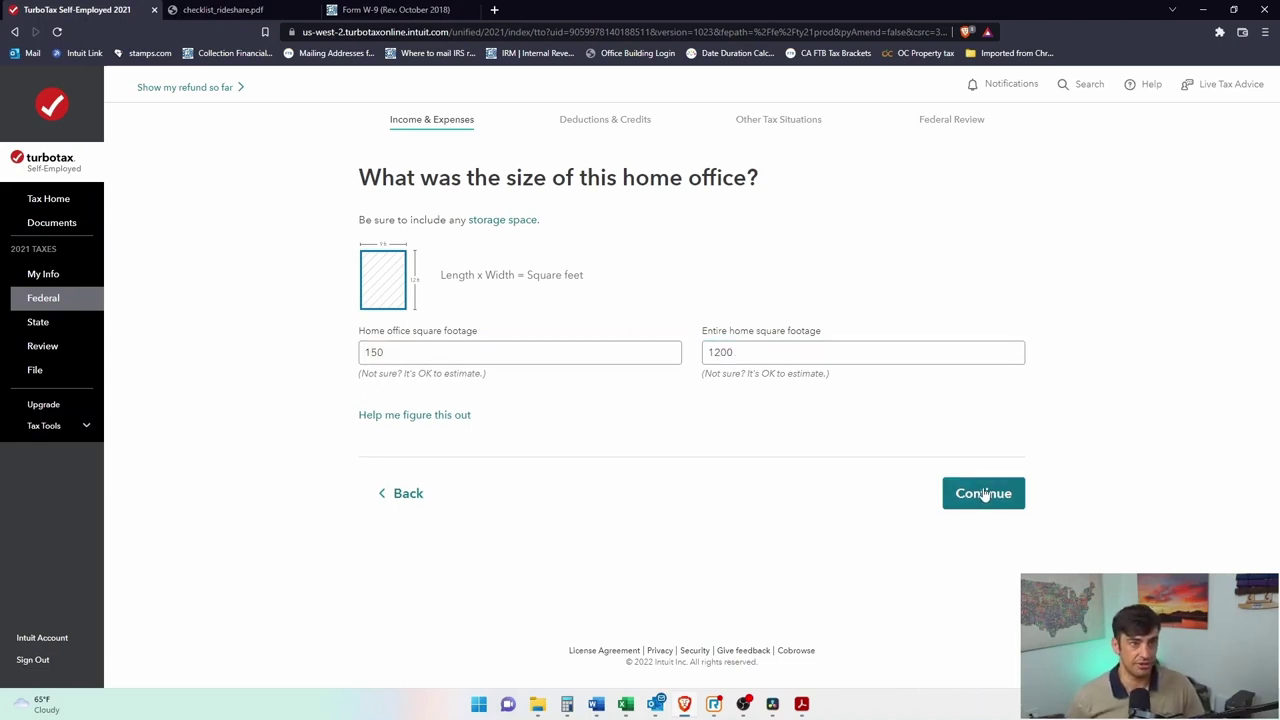
pyautogui.click(983, 493)
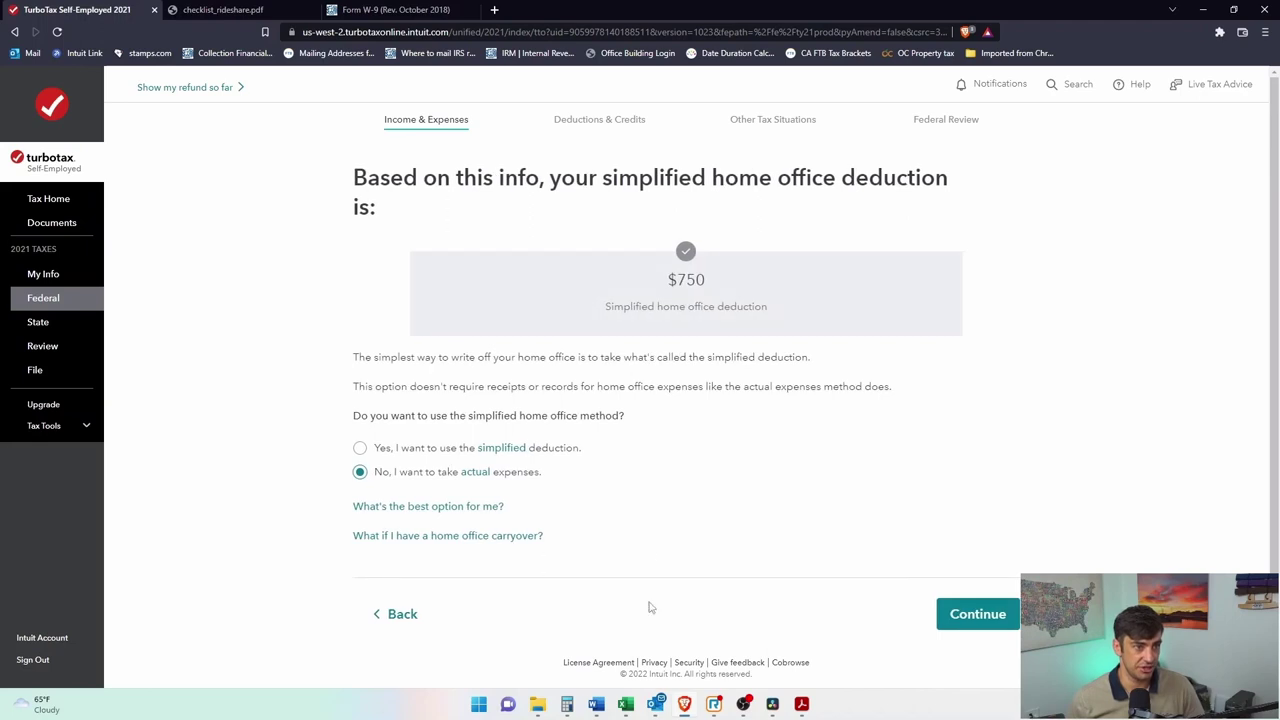
# Divide 150 by 1200 in Calculator to work out the home office percentage.
pyautogui.click(567, 704)
pyautogui.write('15')
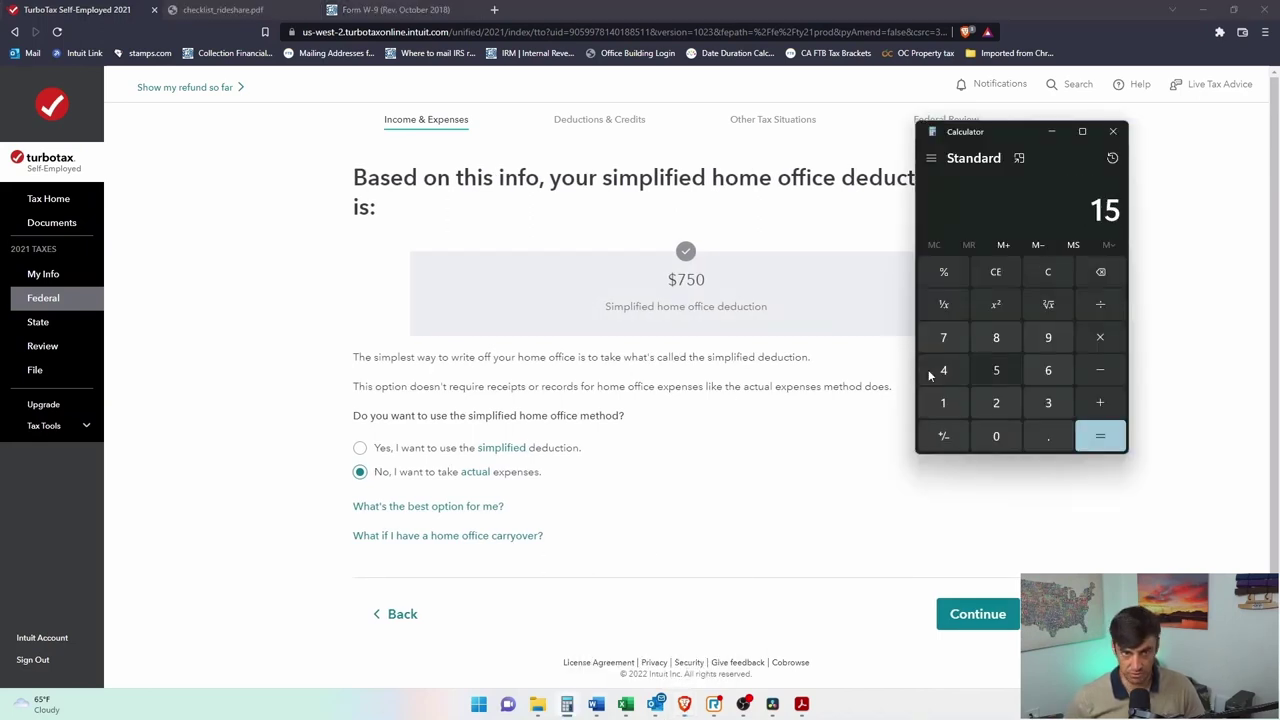
pyautogui.write('0/1200')
pyautogui.press('Return')
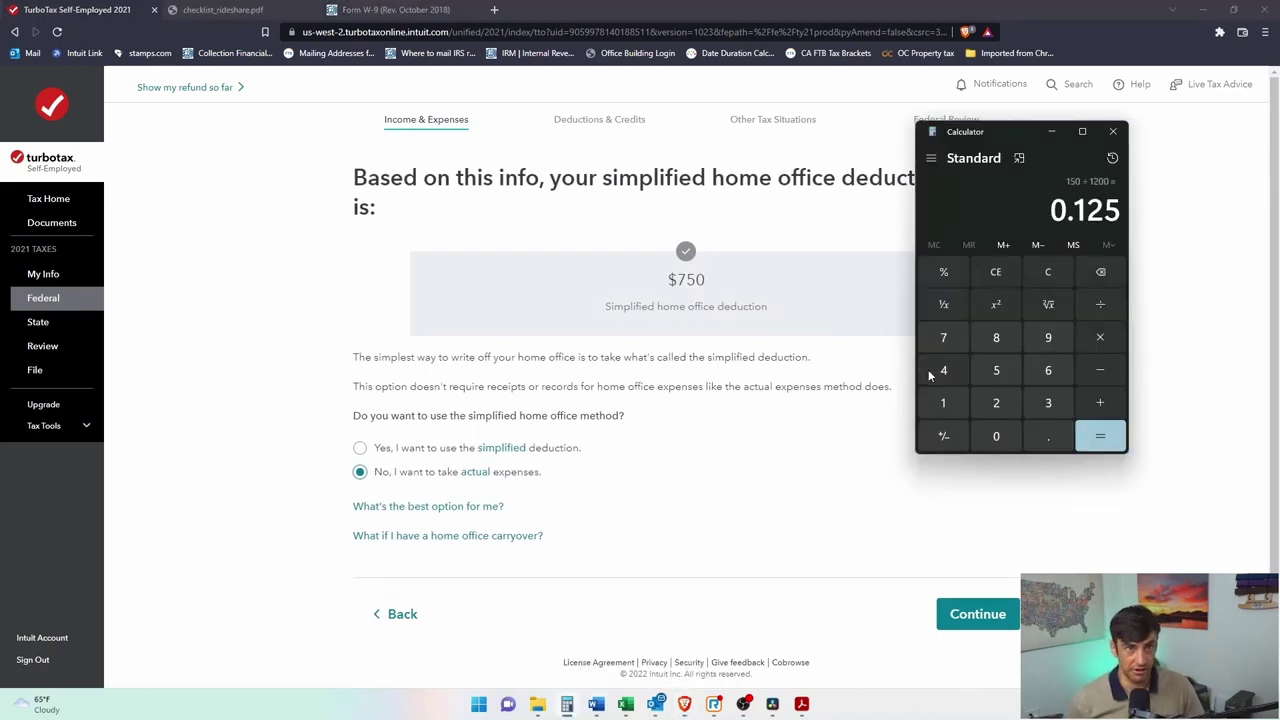
pyautogui.click(1151, 244)
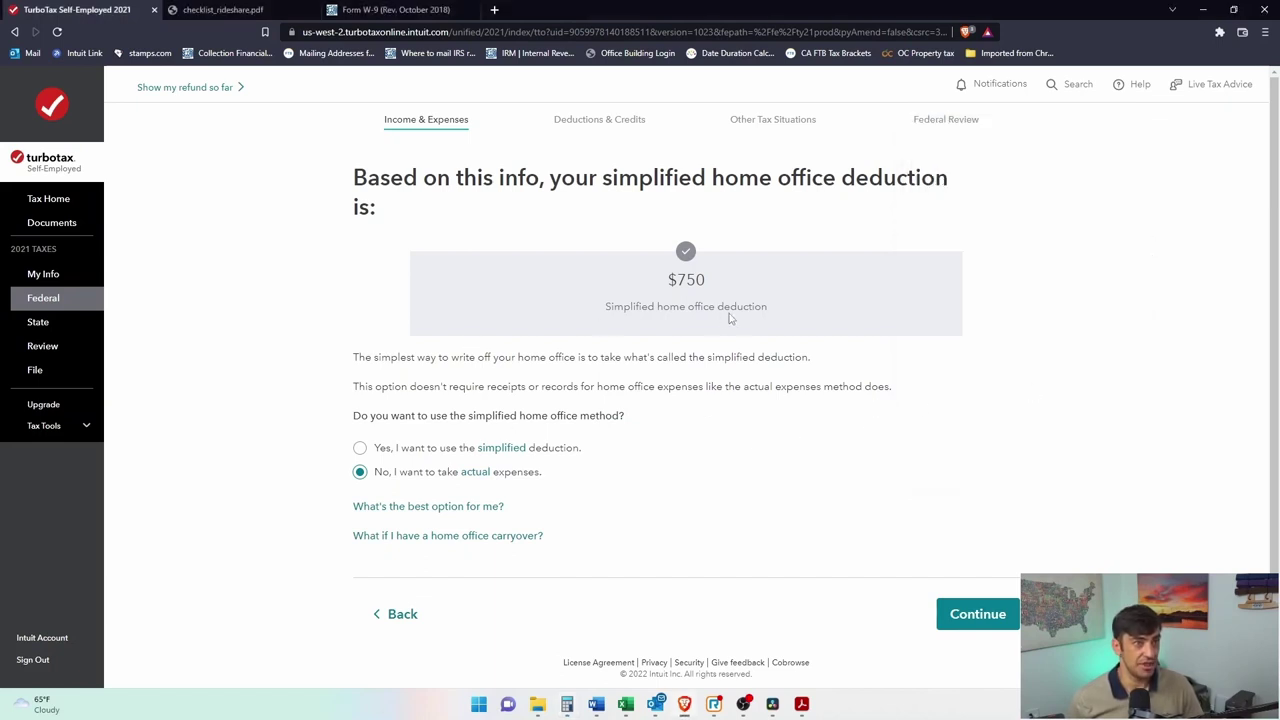
# Keep the actual expenses method instead of the simplified deduction, and choose Guide me for entering the home office expenses.
pyautogui.moveTo(612, 177); pyautogui.dragTo(957, 187)
pyautogui.click(847, 351)
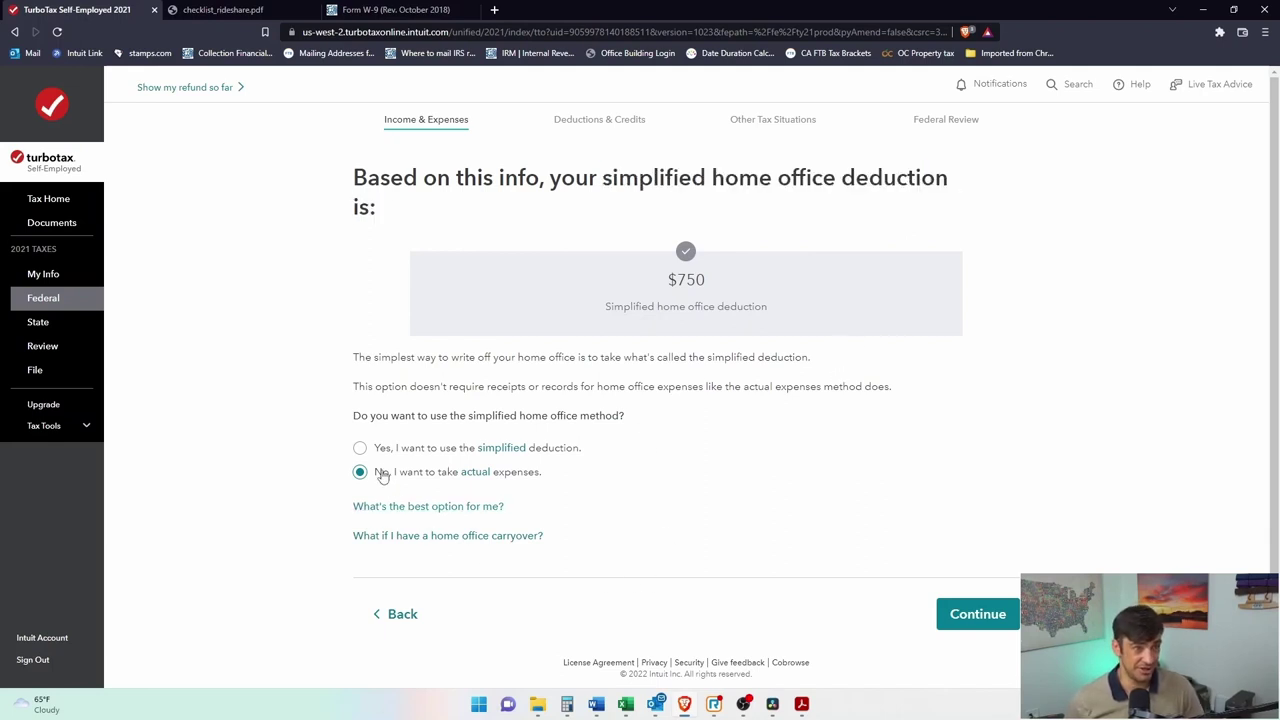
pyautogui.moveTo(378, 477); pyautogui.dragTo(536, 474)
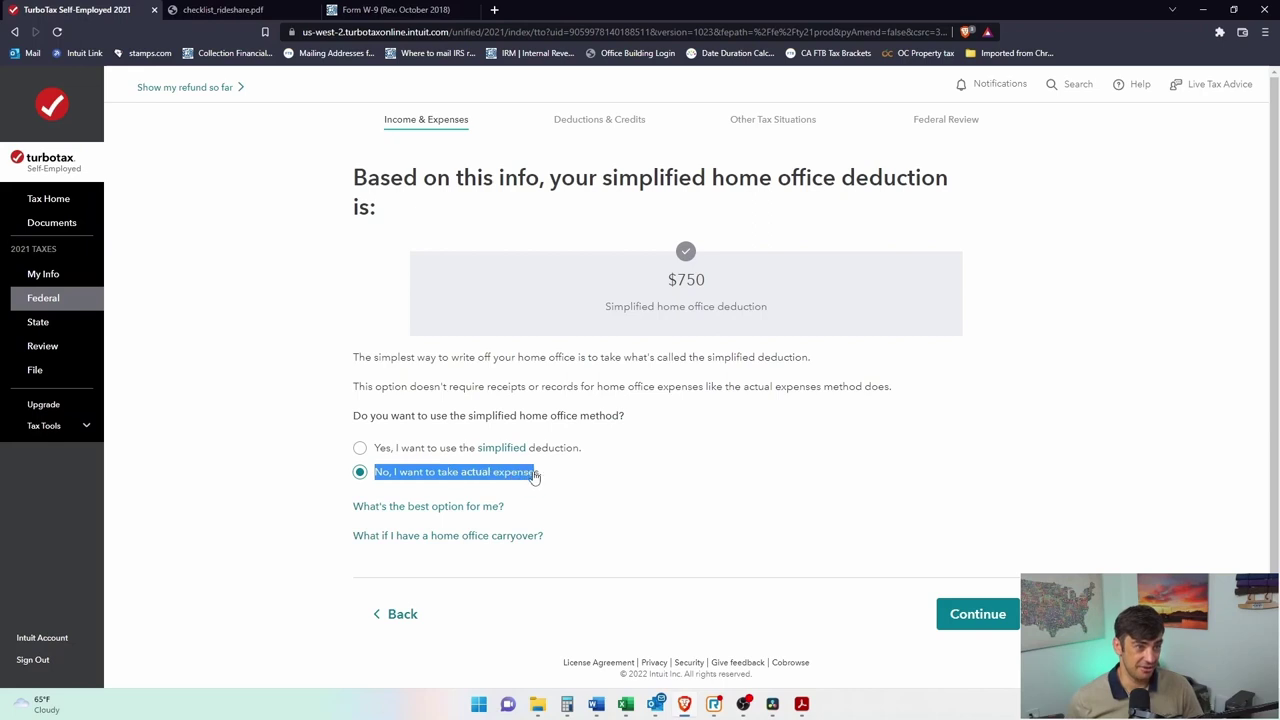
pyautogui.click(975, 614)
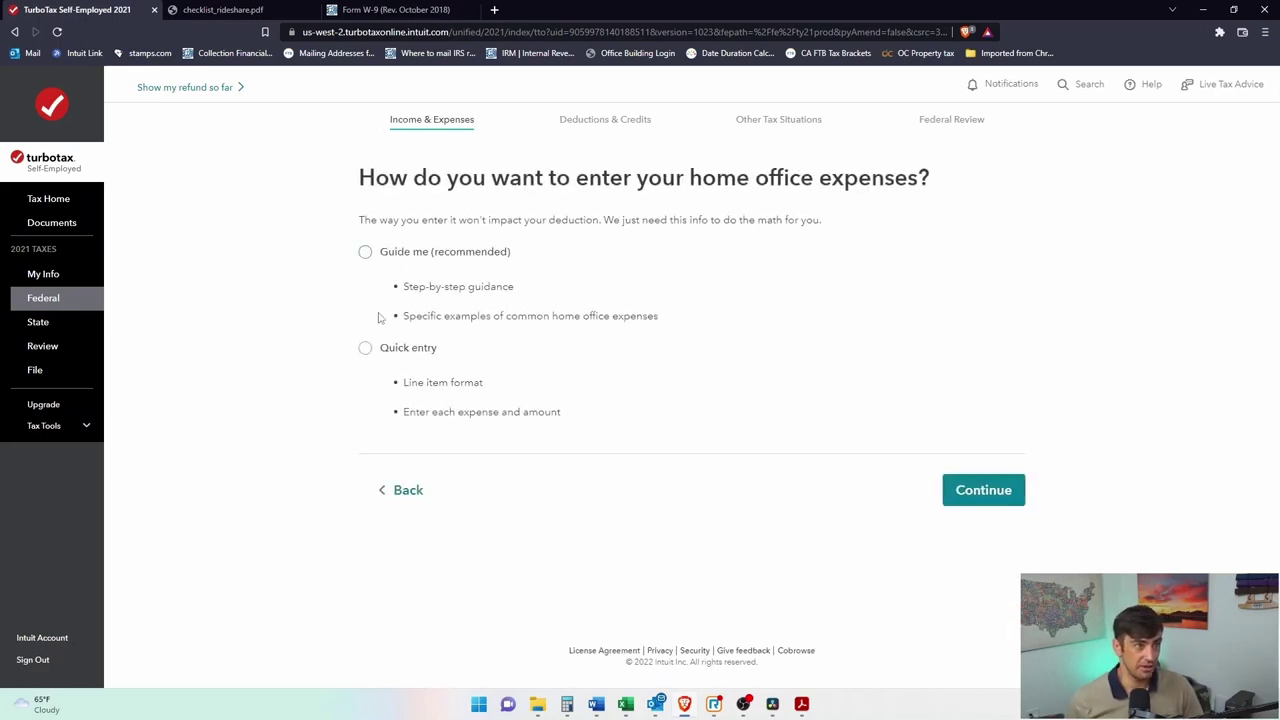
pyautogui.click(366, 254)
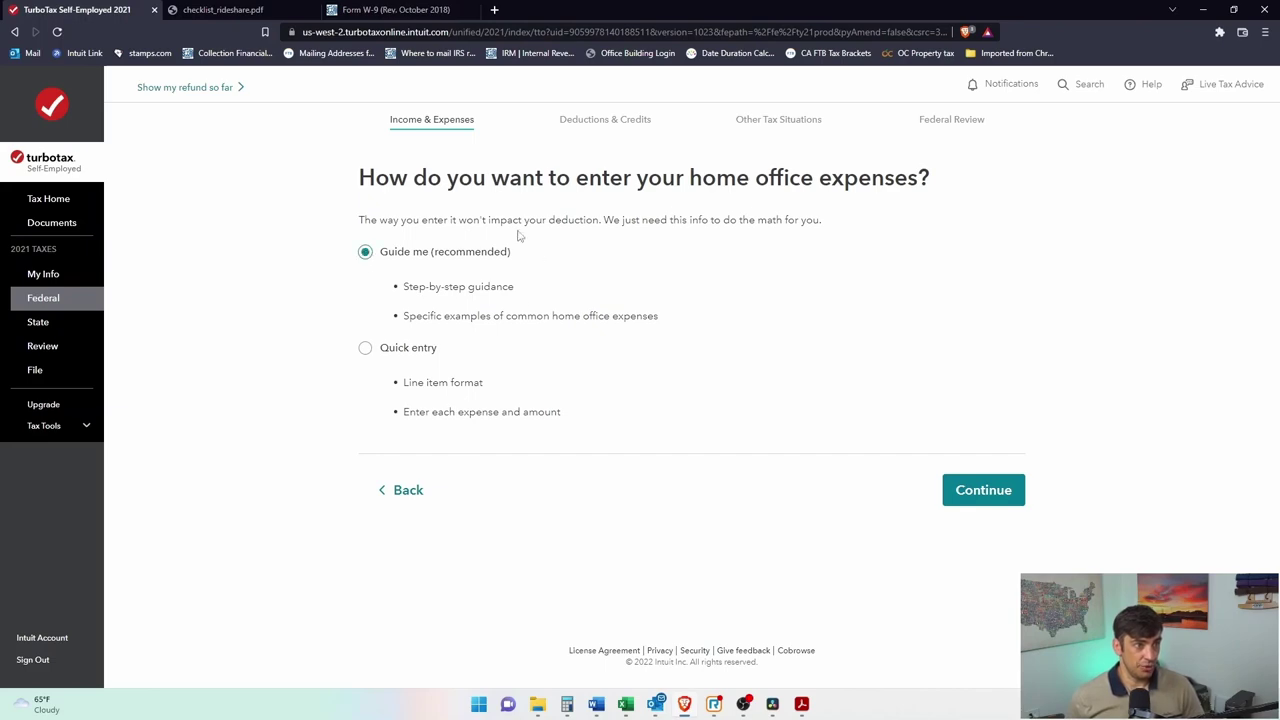
pyautogui.click(975, 490)
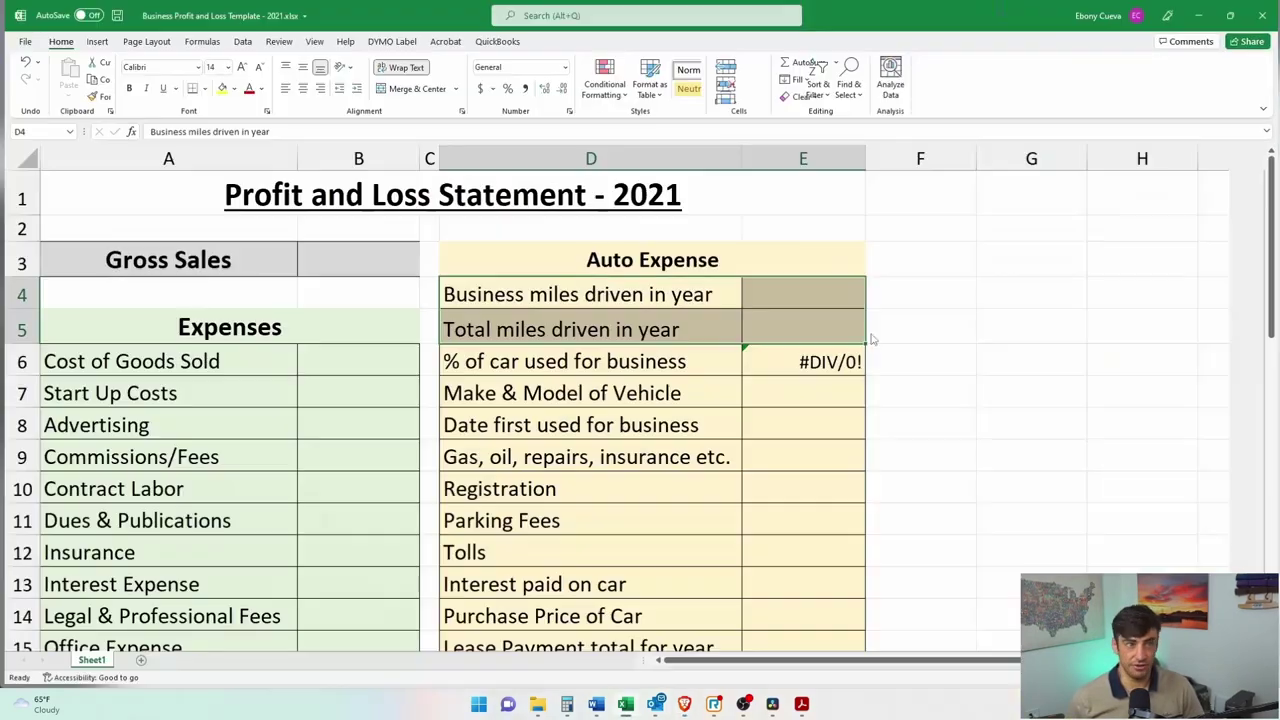
# Review the Home Office expense rows, from Insurance to Other, in the Excel profit and loss template, and return to the tax return.
pyautogui.scroll(-5, 872, 340)
pyautogui.scroll(2, 774, 366)
pyautogui.scroll(-2, 703, 380)
pyautogui.moveTo(478, 344)
pyautogui.mouseDown()
pyautogui.moveTo(651, 397)
pyautogui.moveTo(803, 480)
pyautogui.mouseUp()
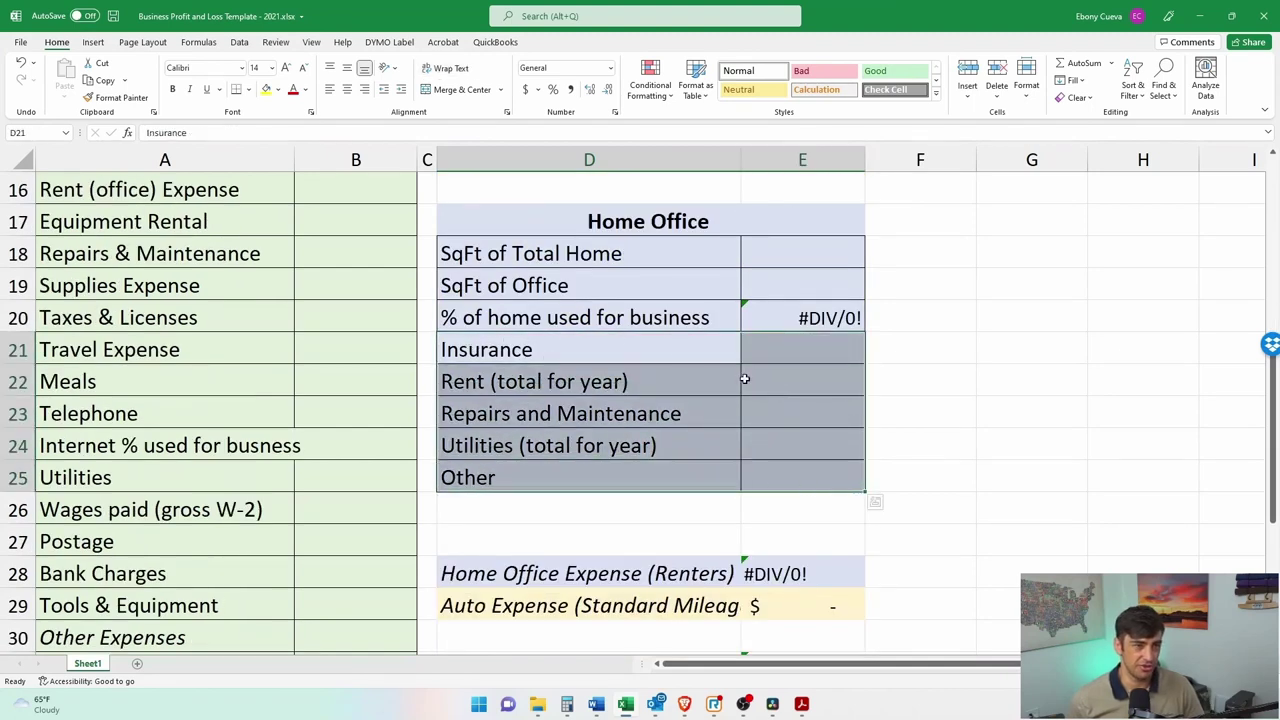
pyautogui.click(884, 388)
pyautogui.click(800, 386)
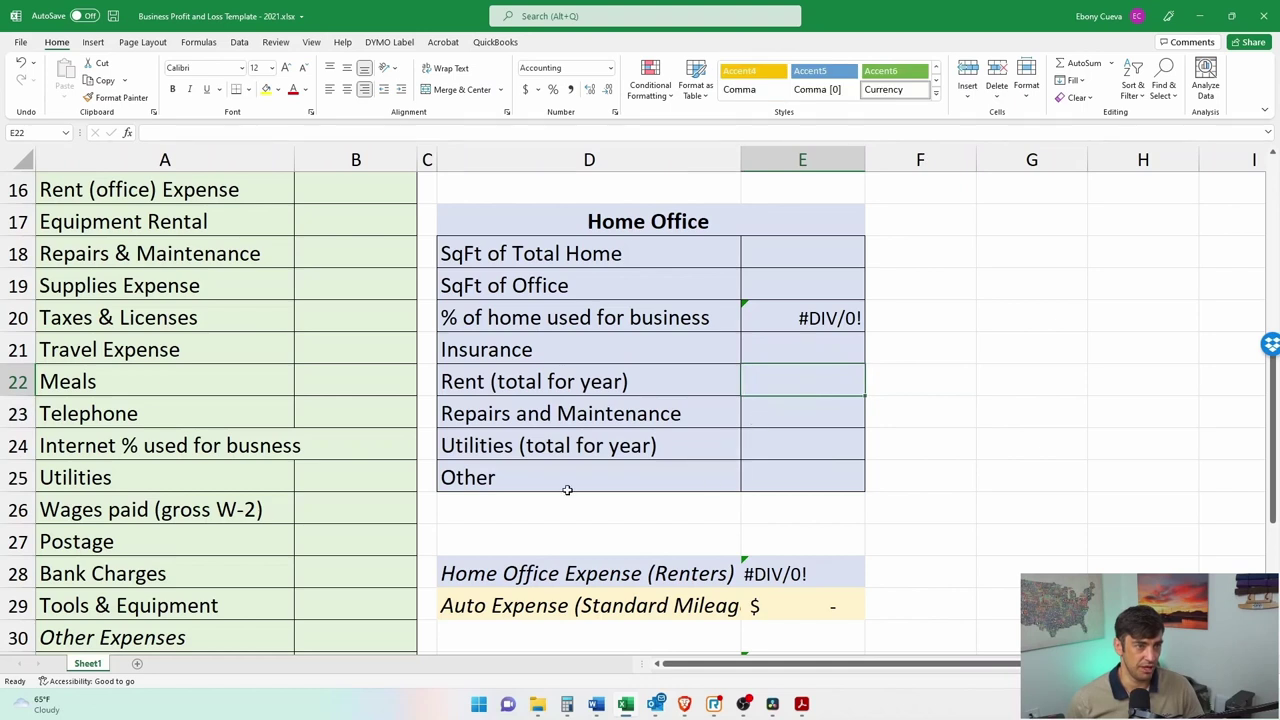
pyautogui.moveTo(492, 499); pyautogui.dragTo(843, 500)
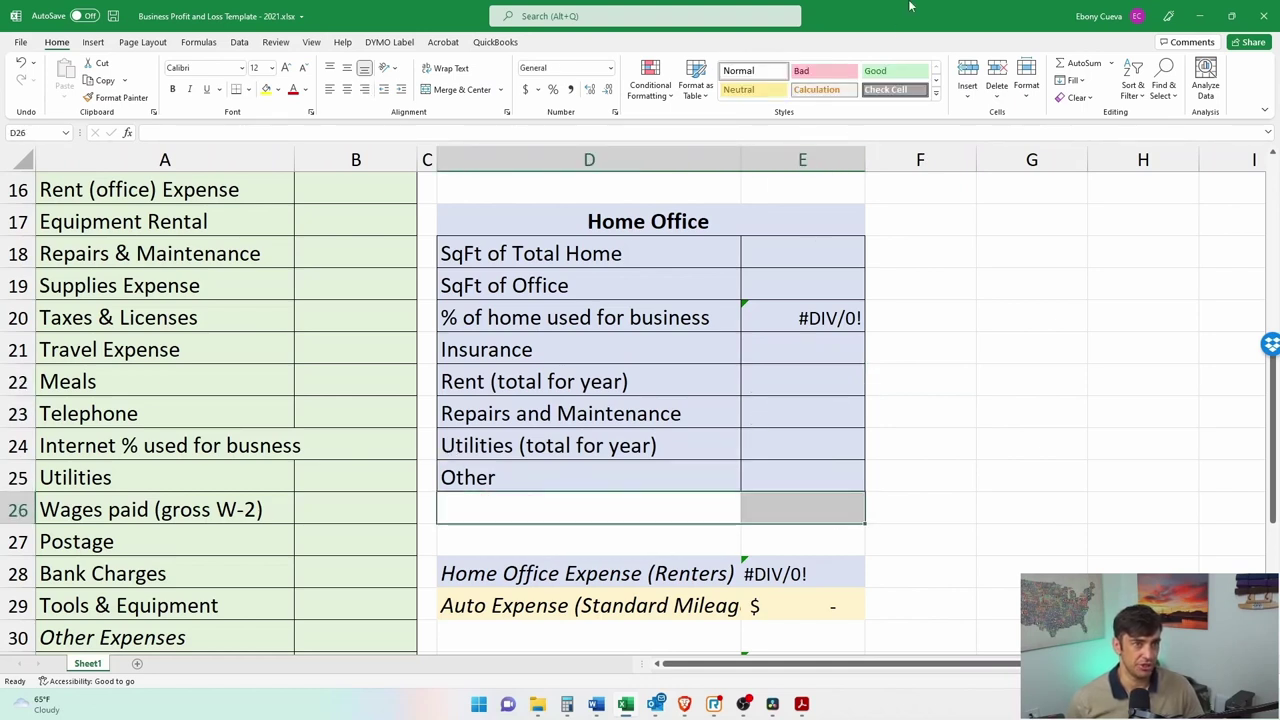
pyautogui.click(1199, 16)
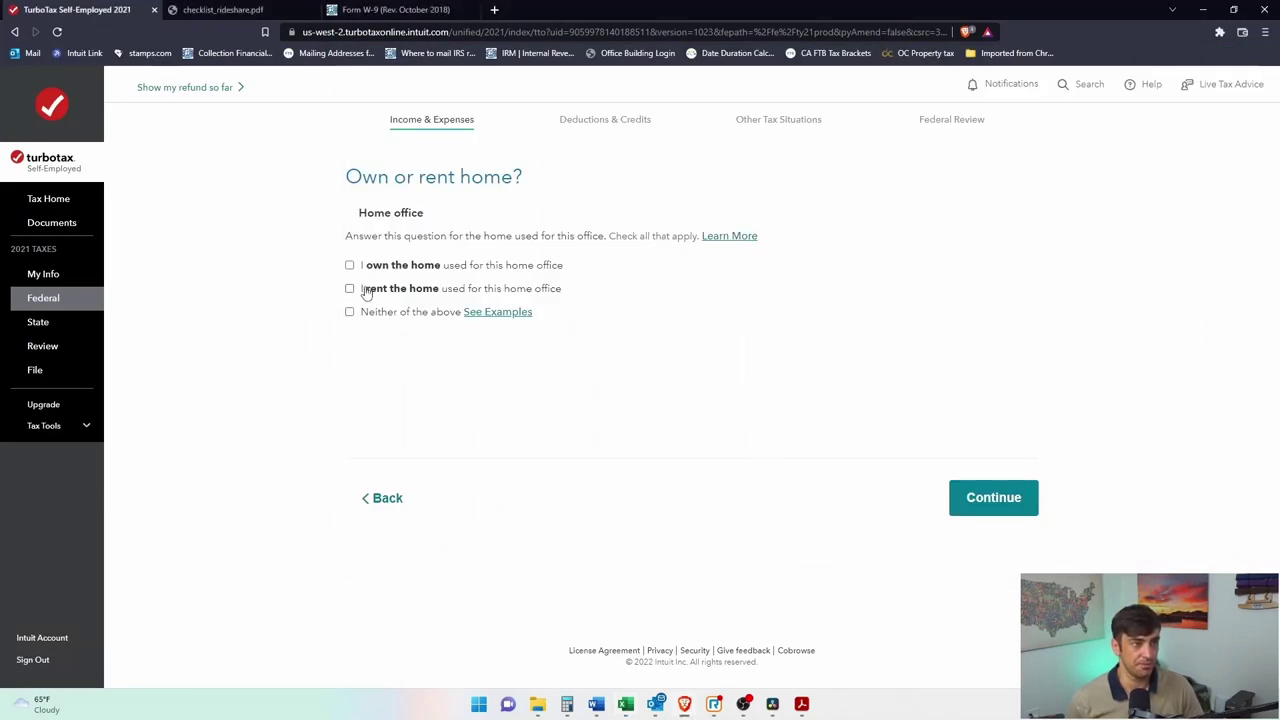
# Report the home as rented and answer No to having expenses that apply only to the home office.
pyautogui.click(1027, 500)
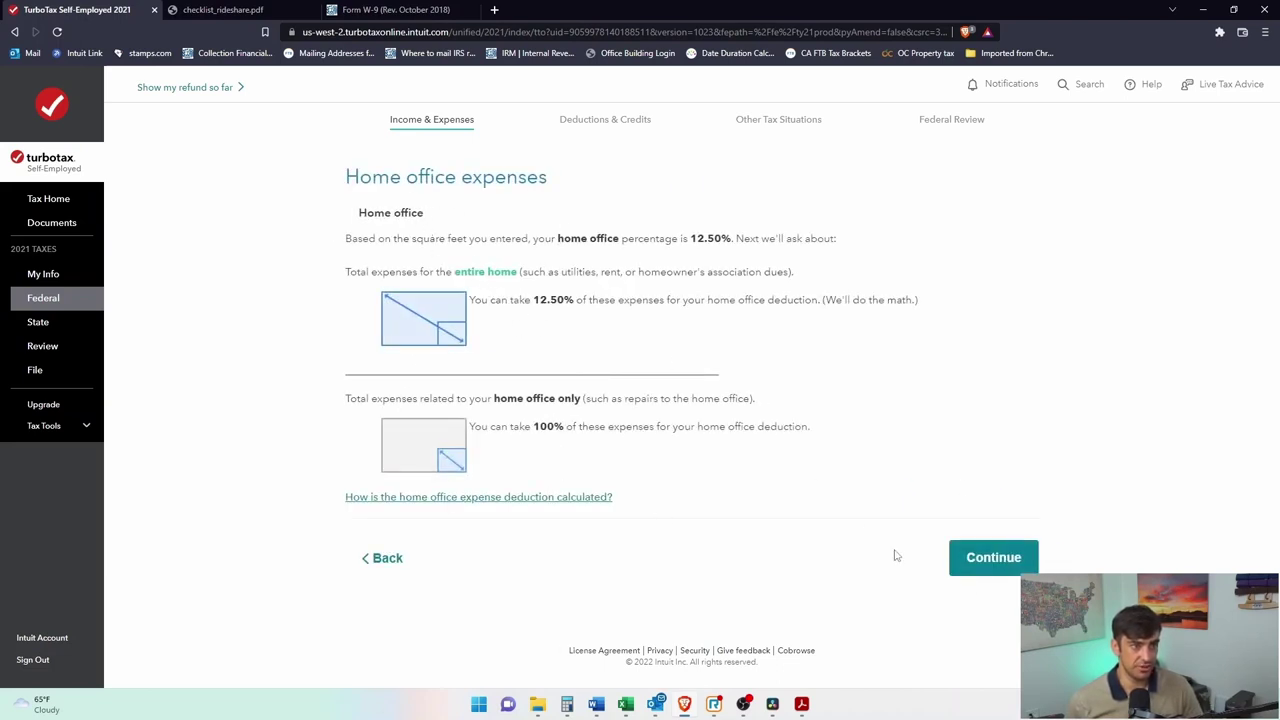
pyautogui.click(975, 564)
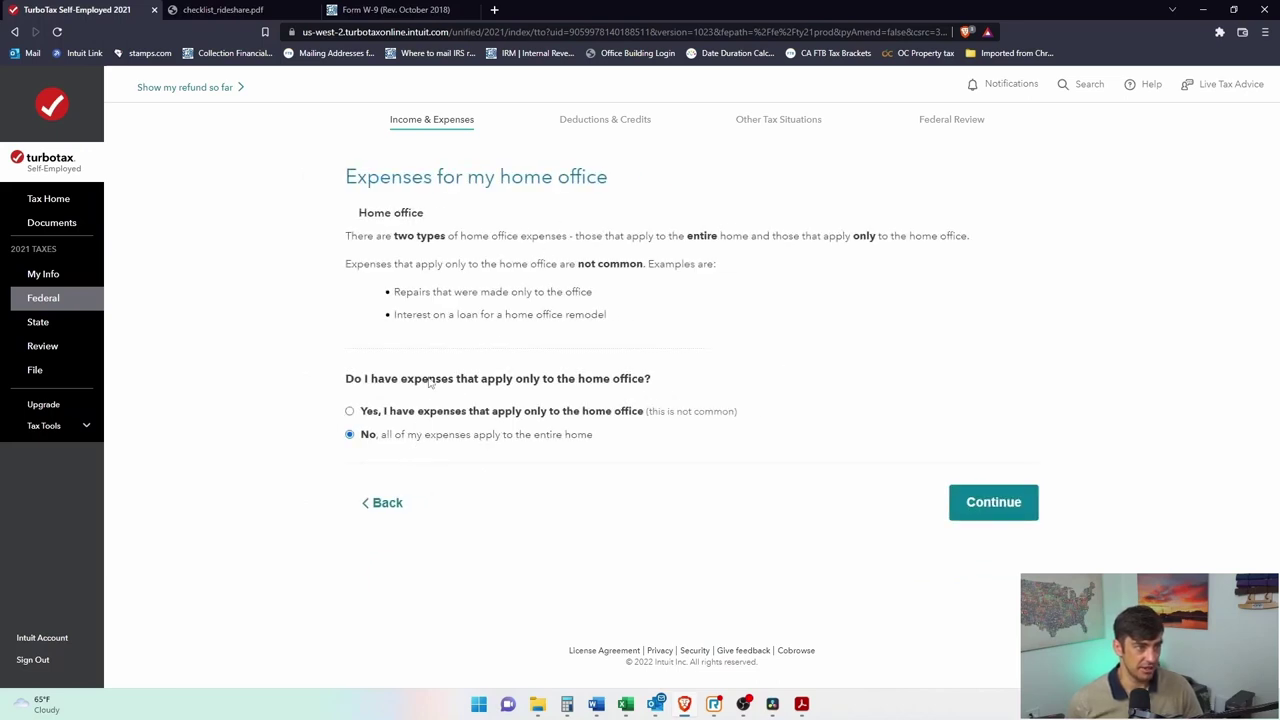
pyautogui.moveTo(384, 416); pyautogui.dragTo(648, 420)
pyautogui.click(539, 413)
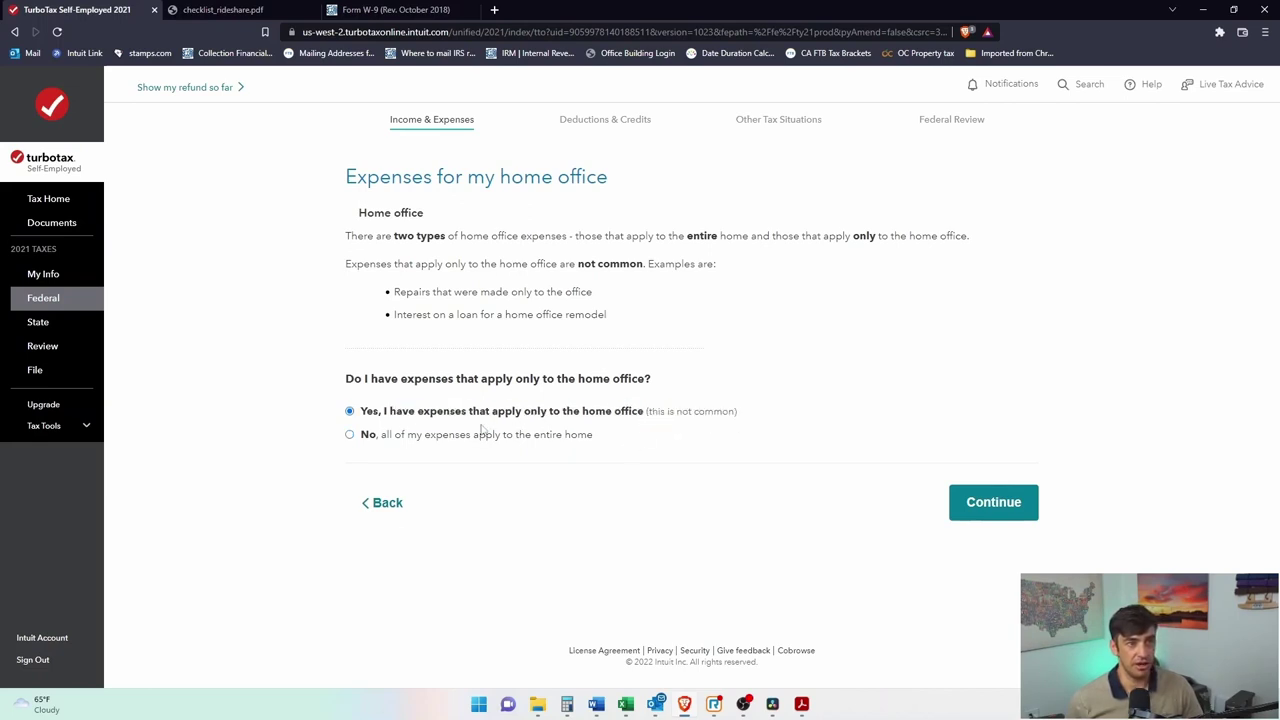
pyautogui.click(351, 437)
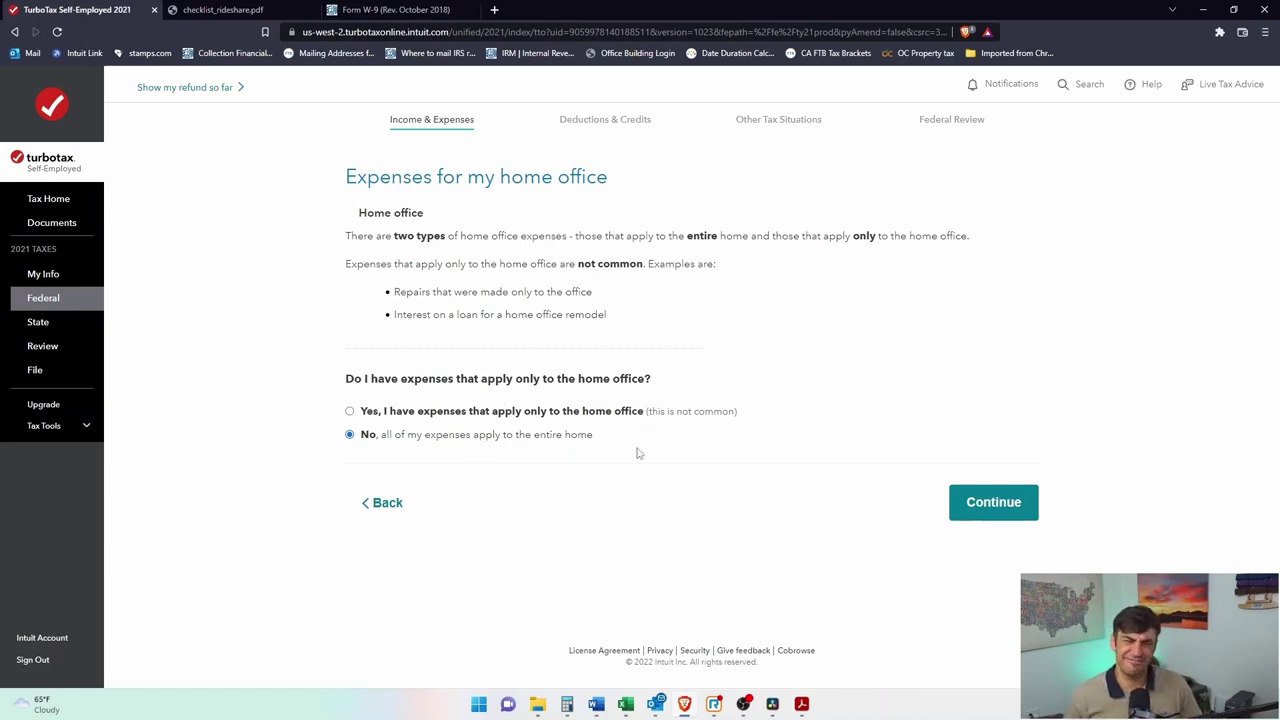
pyautogui.click(998, 515)
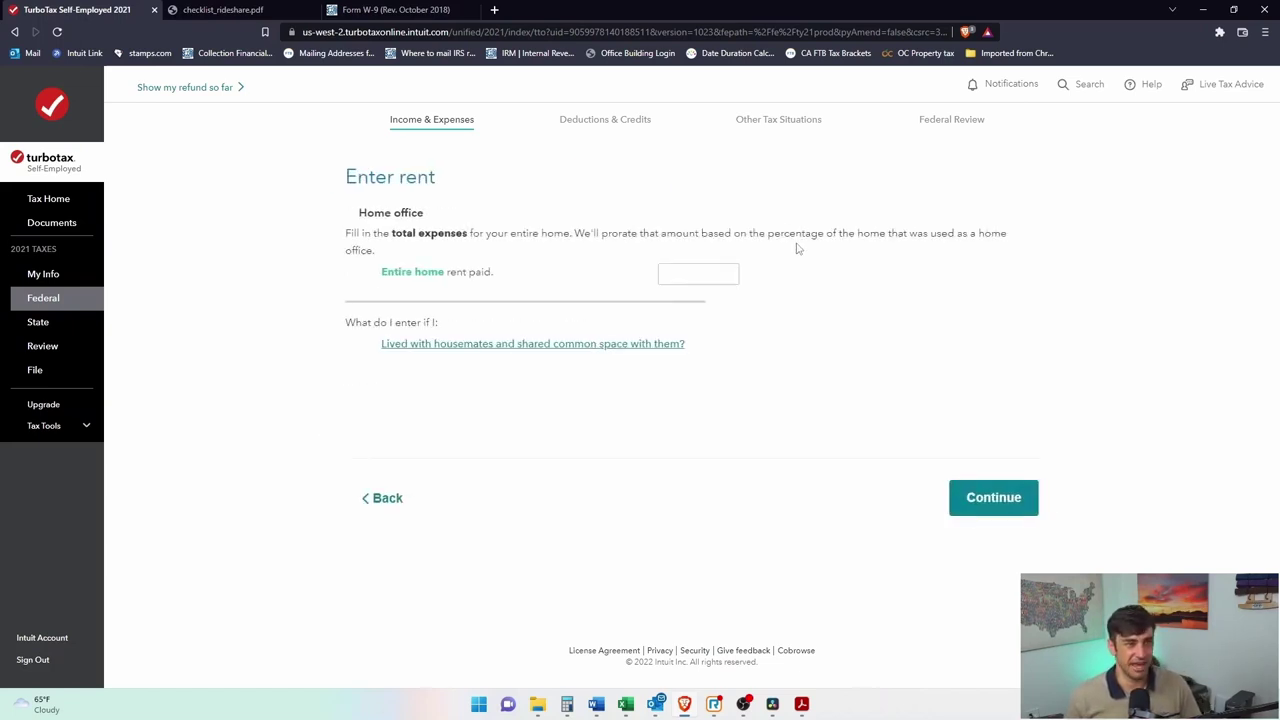
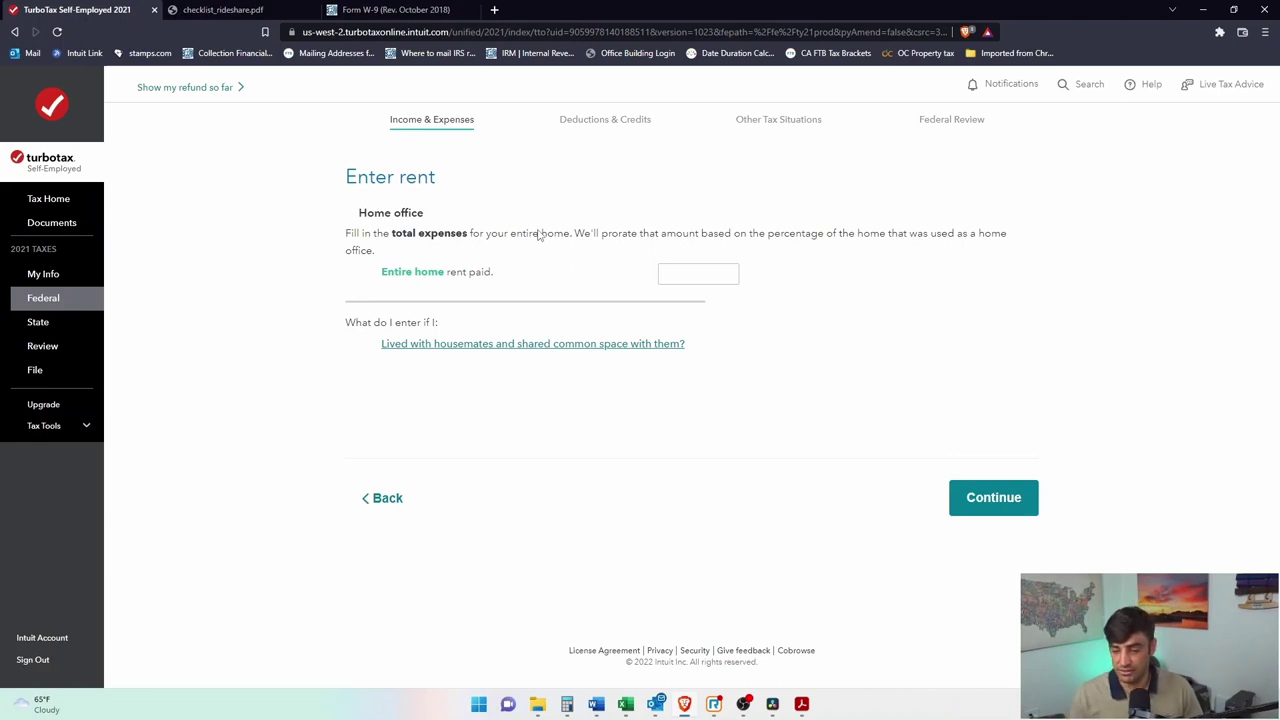
# Multiply 1200 by 12 in Calculator to work out the yearly rent for the home.
pyautogui.click(707, 275)
pyautogui.click(567, 704)
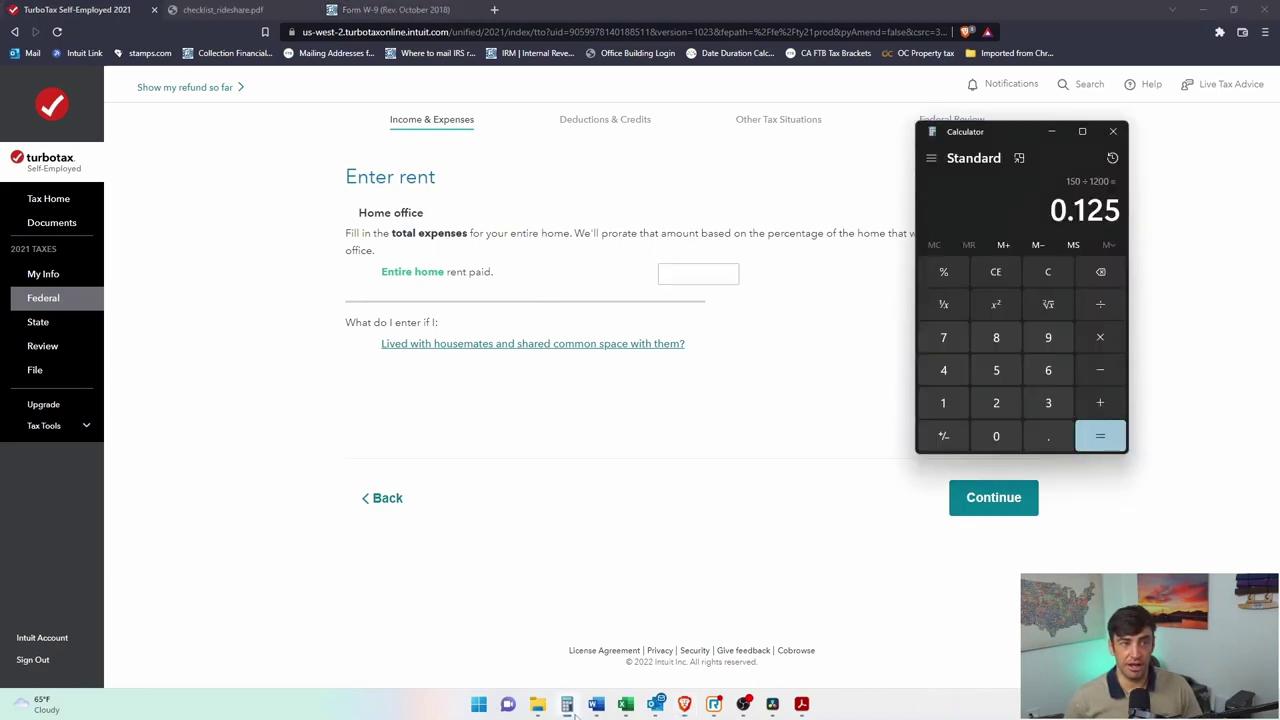
pyautogui.click(1040, 276)
pyautogui.write('1200')
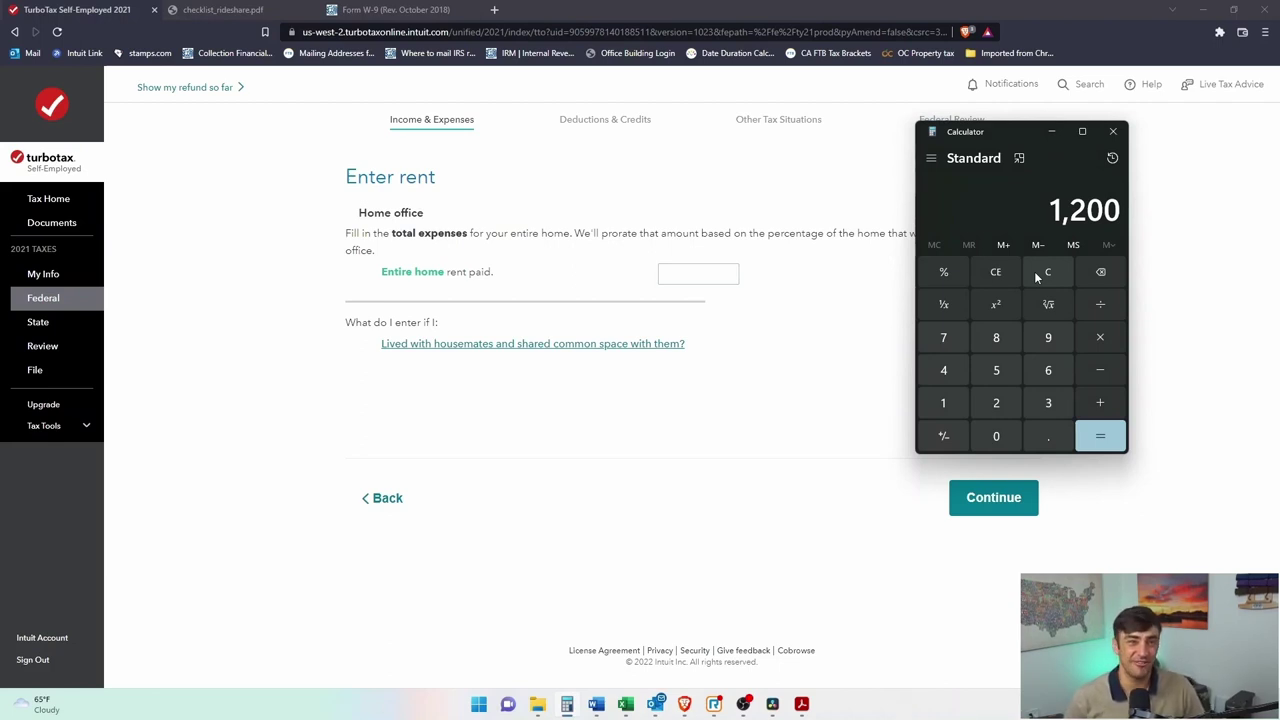
pyautogui.write('*12')
pyautogui.press('Return')
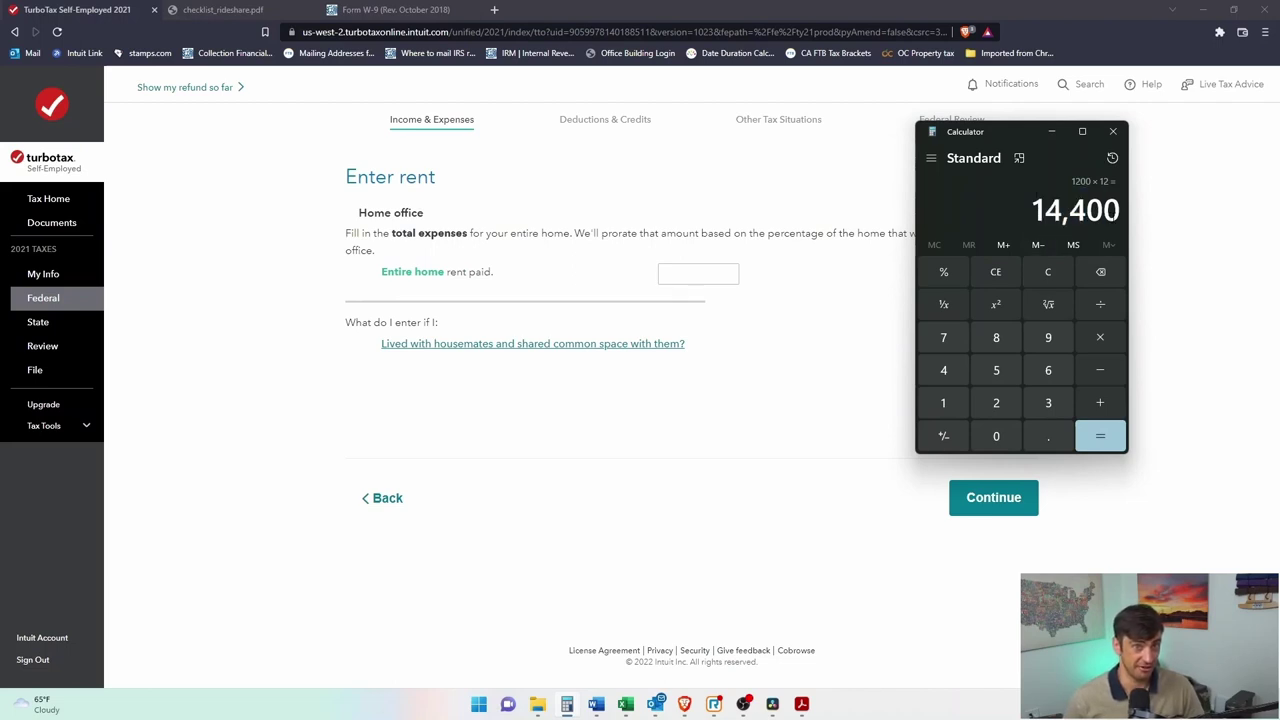
# Enter 14,420 as the entire home rent paid and continue to the utility expenses.
pyautogui.click(724, 273)
pyautogui.write('14,400')
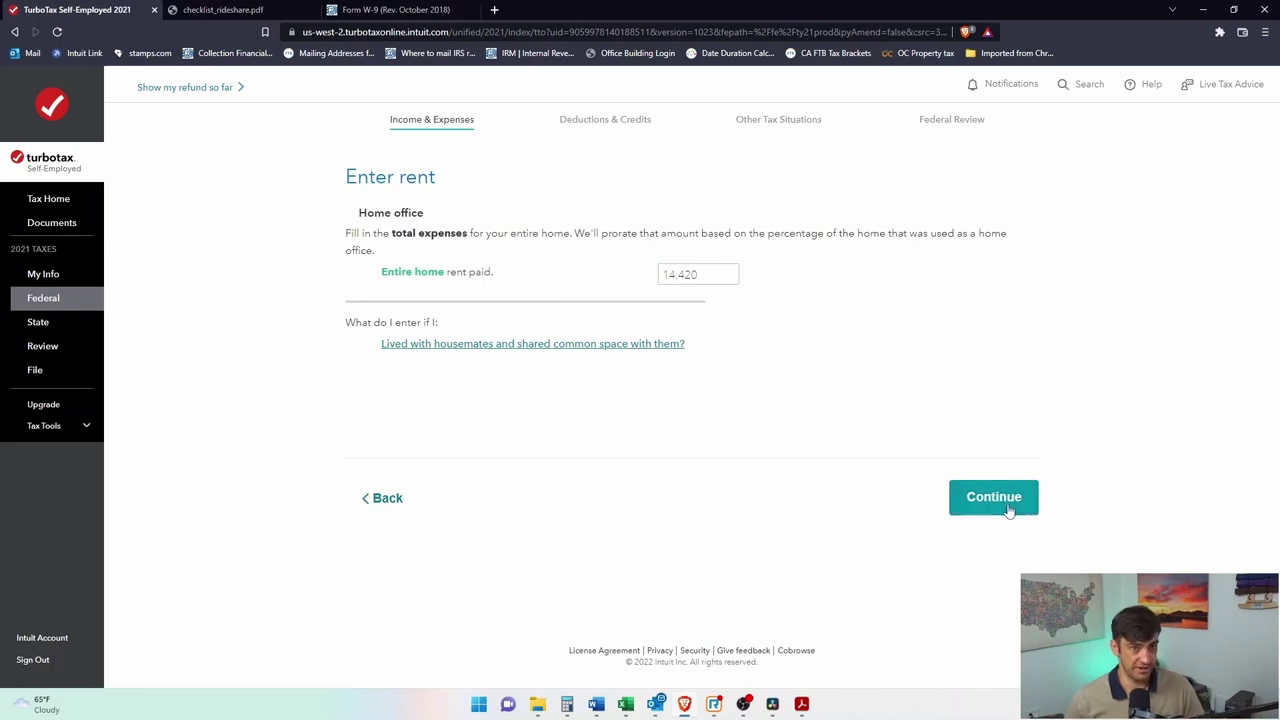
pyautogui.click(1005, 508)
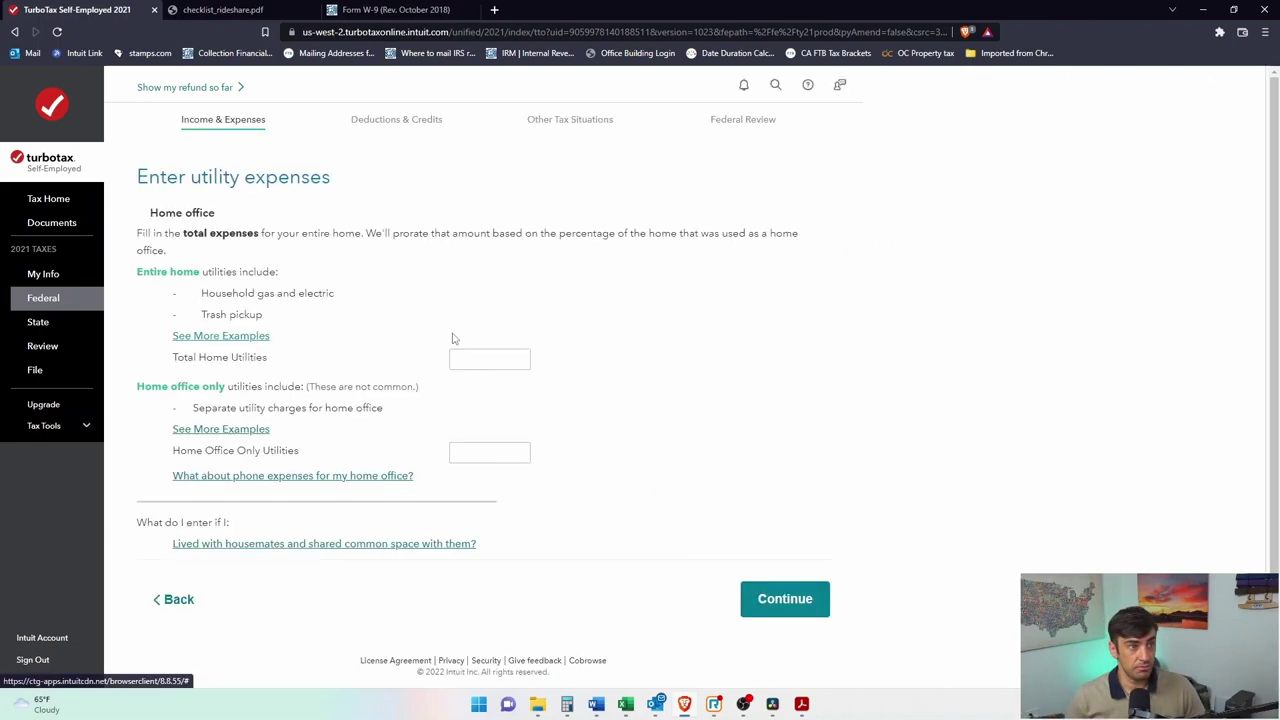
# Read the help examples of entire home utilities that can be deducted for a home office, and close the help.
pyautogui.click(451, 337)
pyautogui.moveTo(982, 345); pyautogui.dragTo(921, 285)
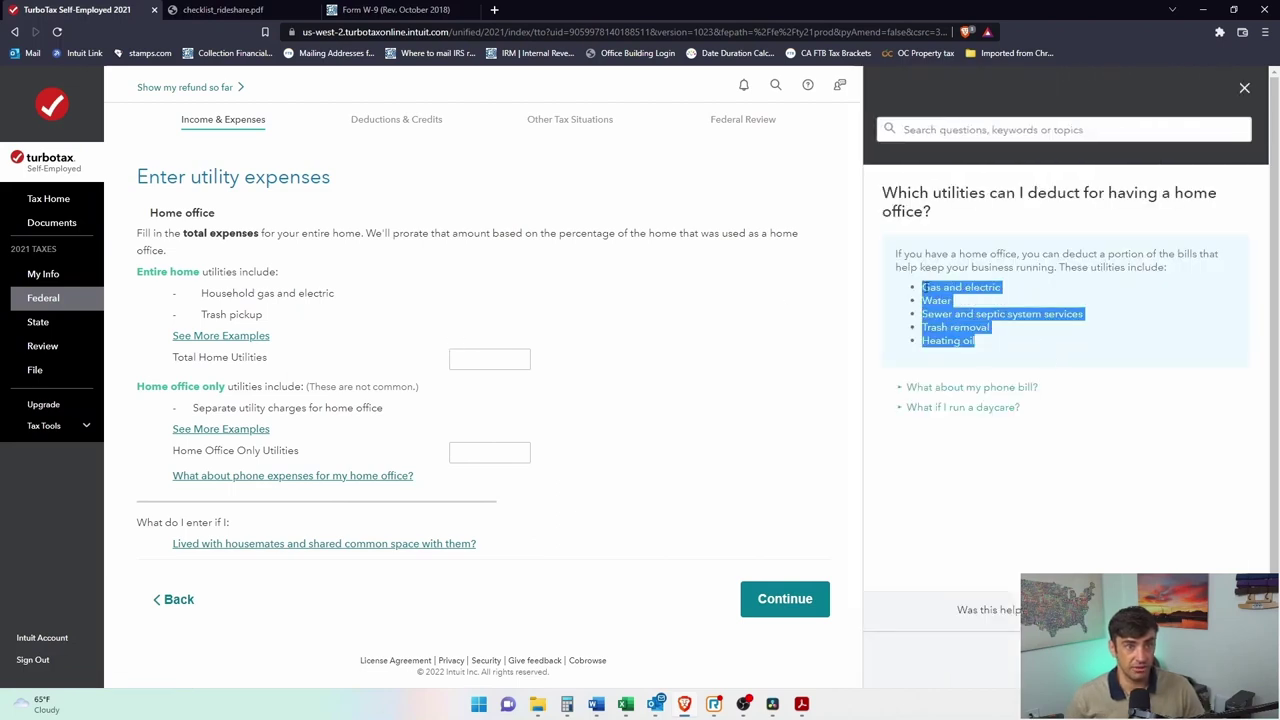
pyautogui.click(1243, 92)
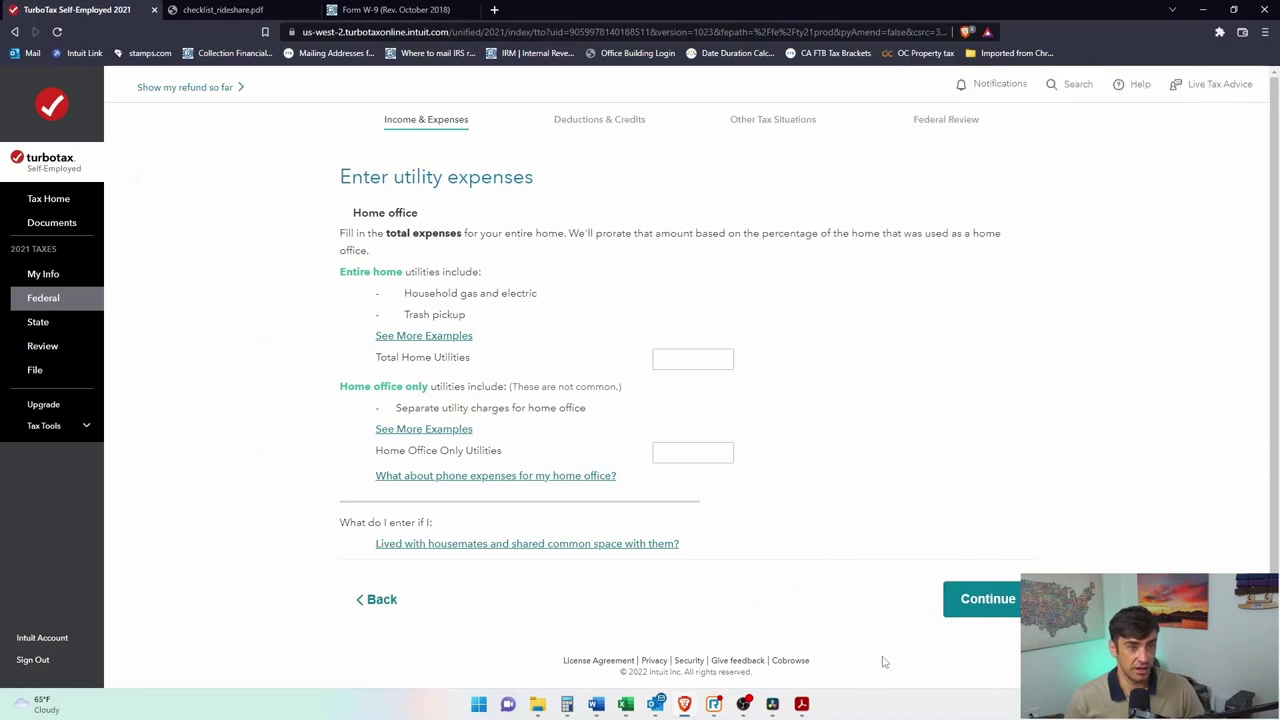
# Multiply 250 by 12 in Calculator and enter 3,000 as the total home utilities.
pyautogui.click(570, 706)
pyautogui.write('250')
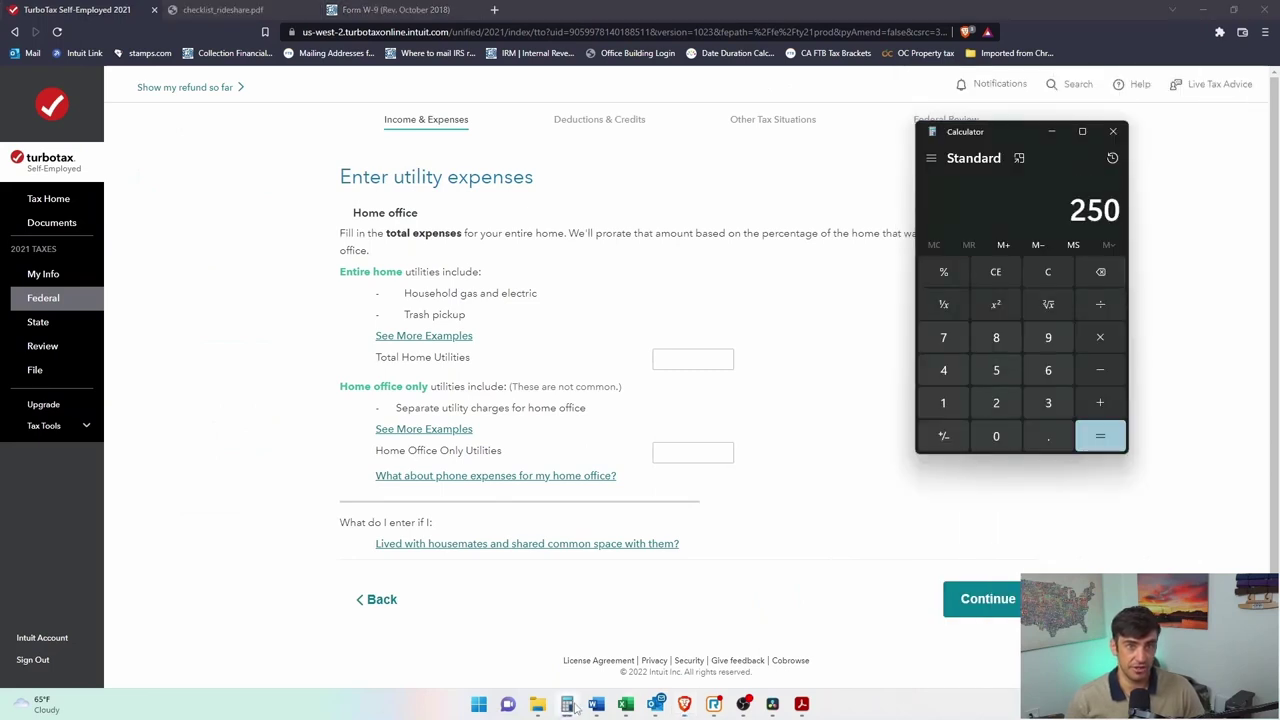
pyautogui.write('*12')
pyautogui.press('Return')
pyautogui.click(675, 362)
pyautogui.write('3000')
# Check the examples of home office only utilities, leave that amount blank, and continue to the repair expenses.
pyautogui.moveTo(556, 386); pyautogui.dragTo(398, 388)
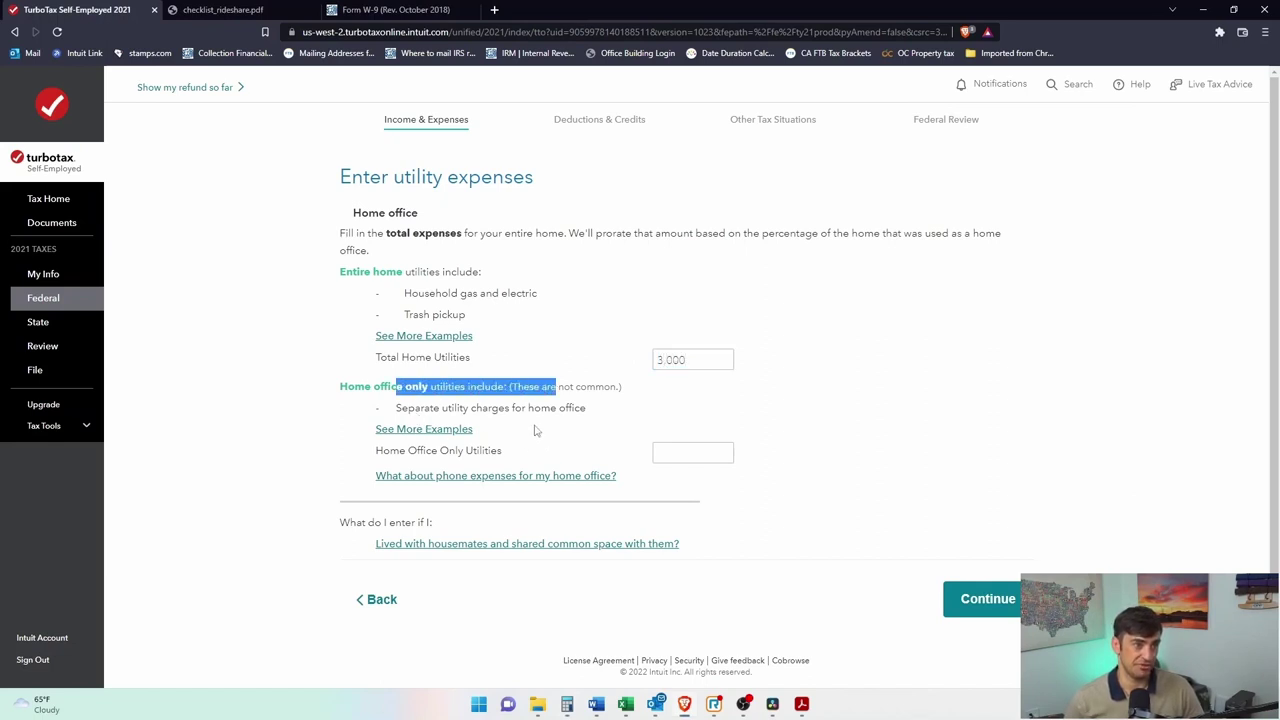
pyautogui.click(430, 430)
pyautogui.scroll(-2, 560, 320)
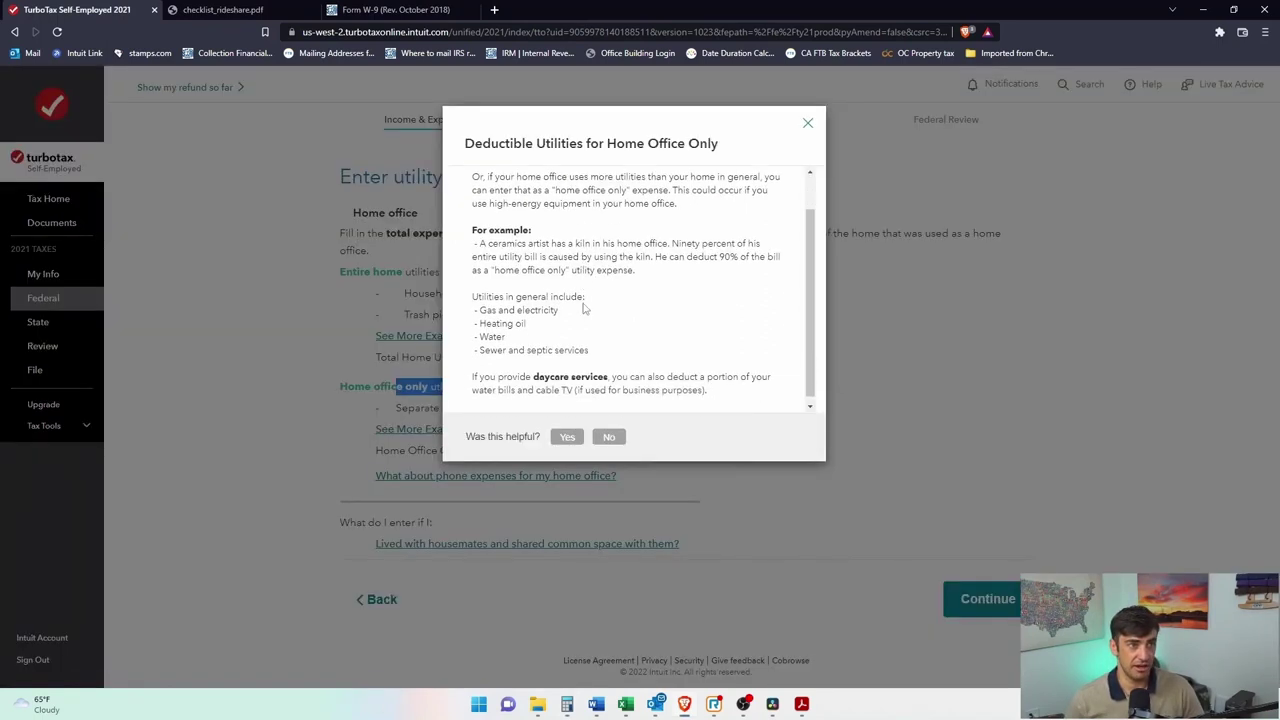
pyautogui.scroll(1, 588, 315)
pyautogui.scroll(-2, 560, 340)
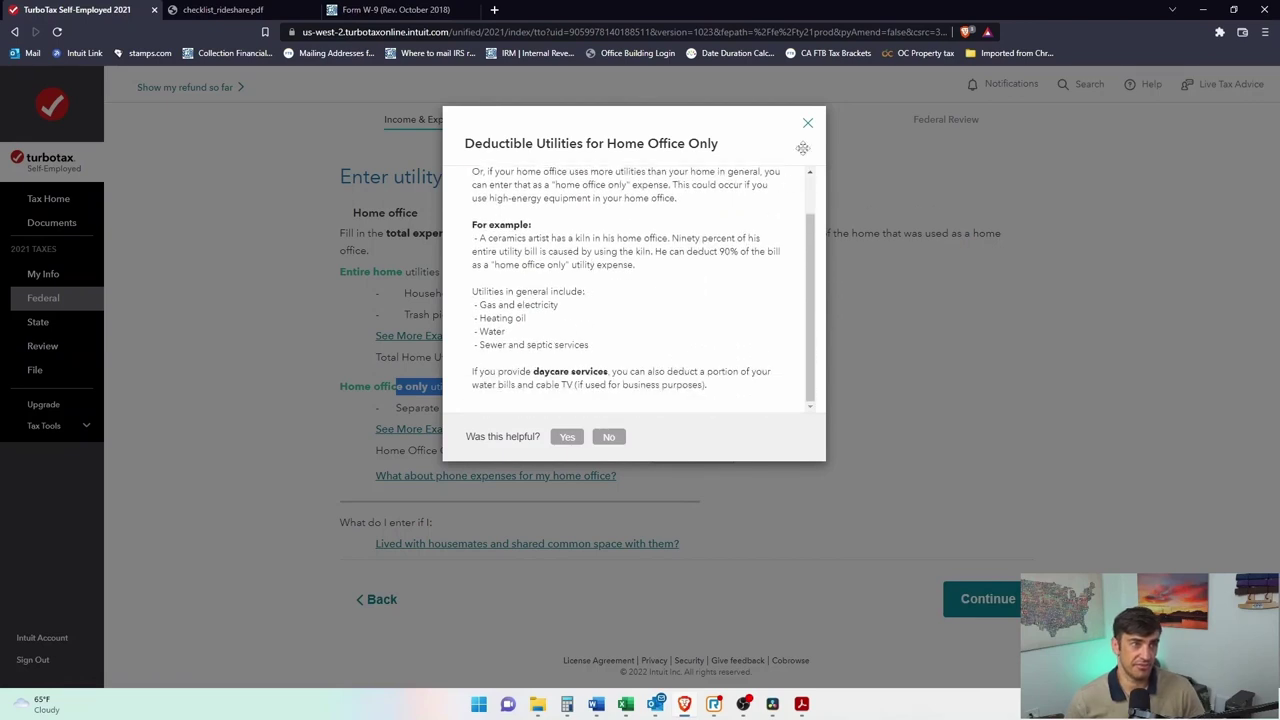
pyautogui.click(809, 124)
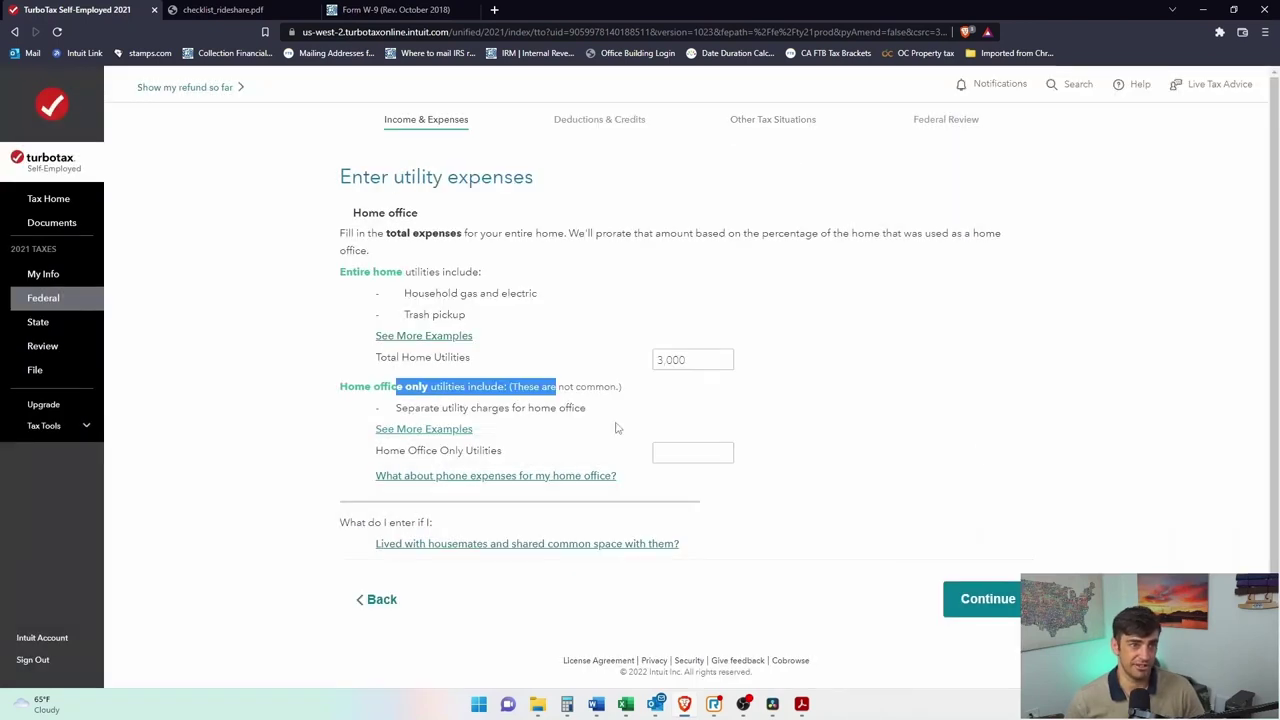
pyautogui.click(1005, 605)
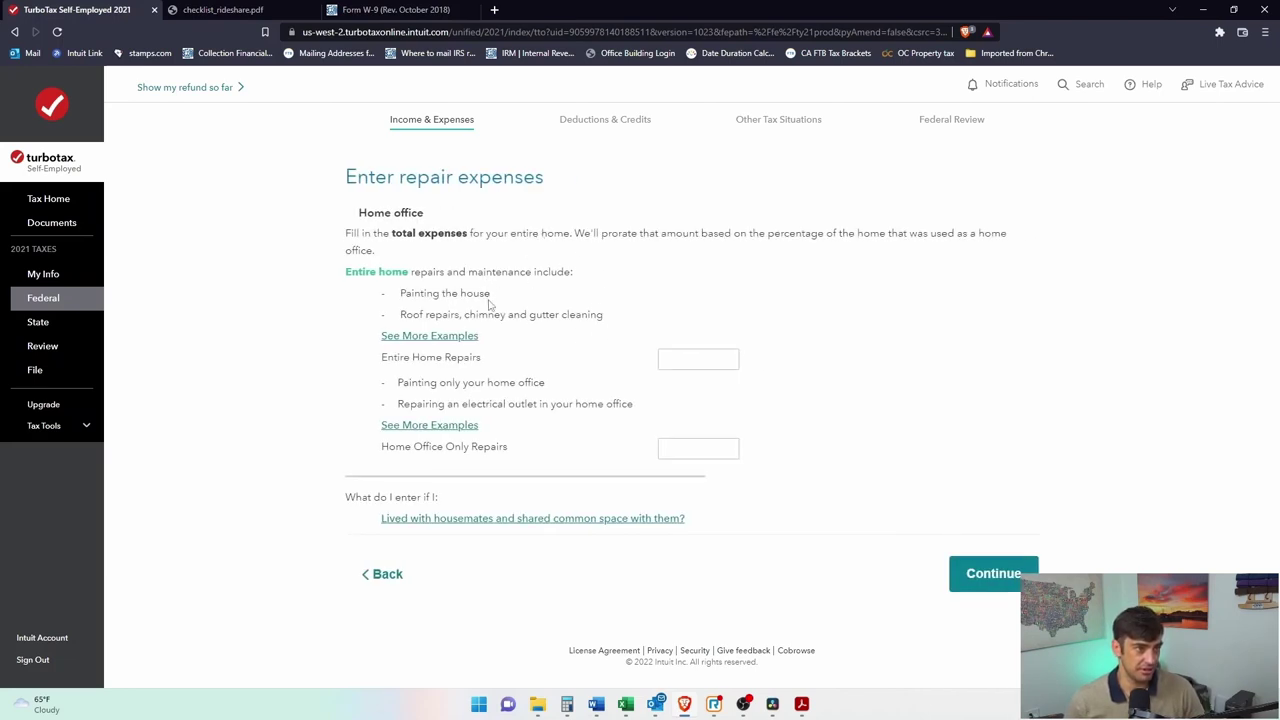
# Leave the entire home and home office only repair amounts blank and continue to the insurance expenses.
pyautogui.moveTo(584, 316); pyautogui.dragTo(382, 316)
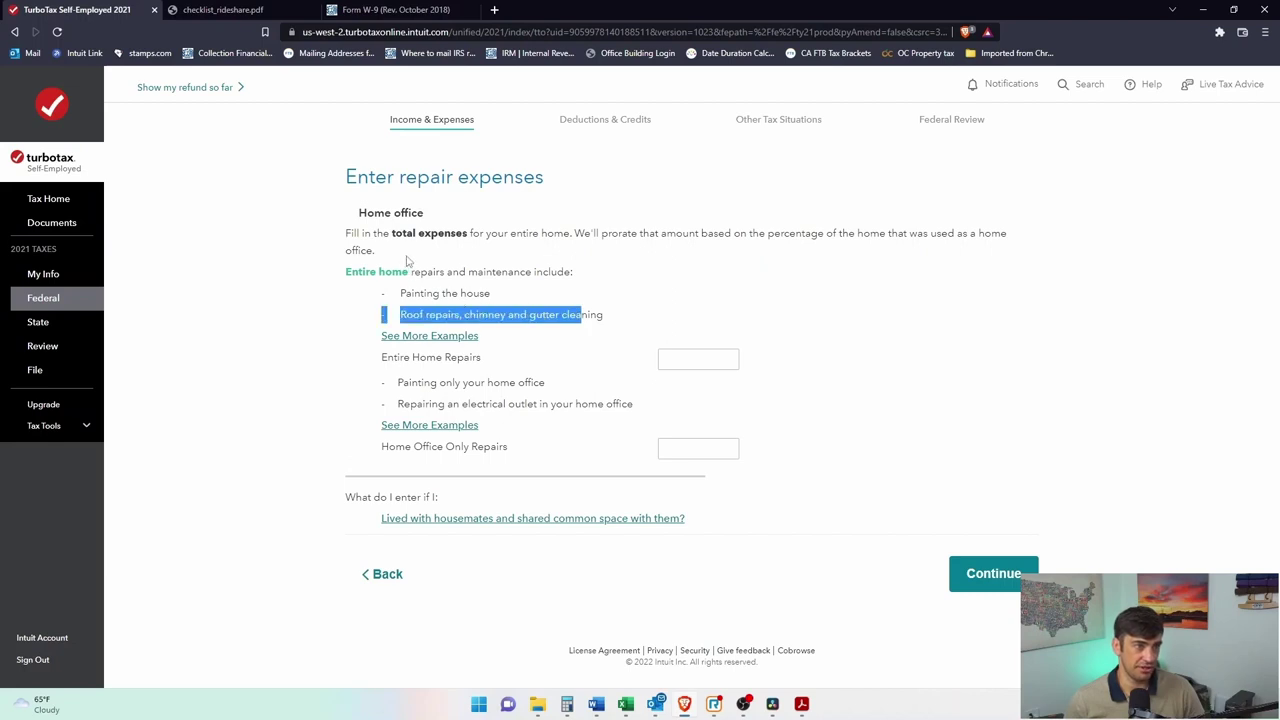
pyautogui.click(1068, 512)
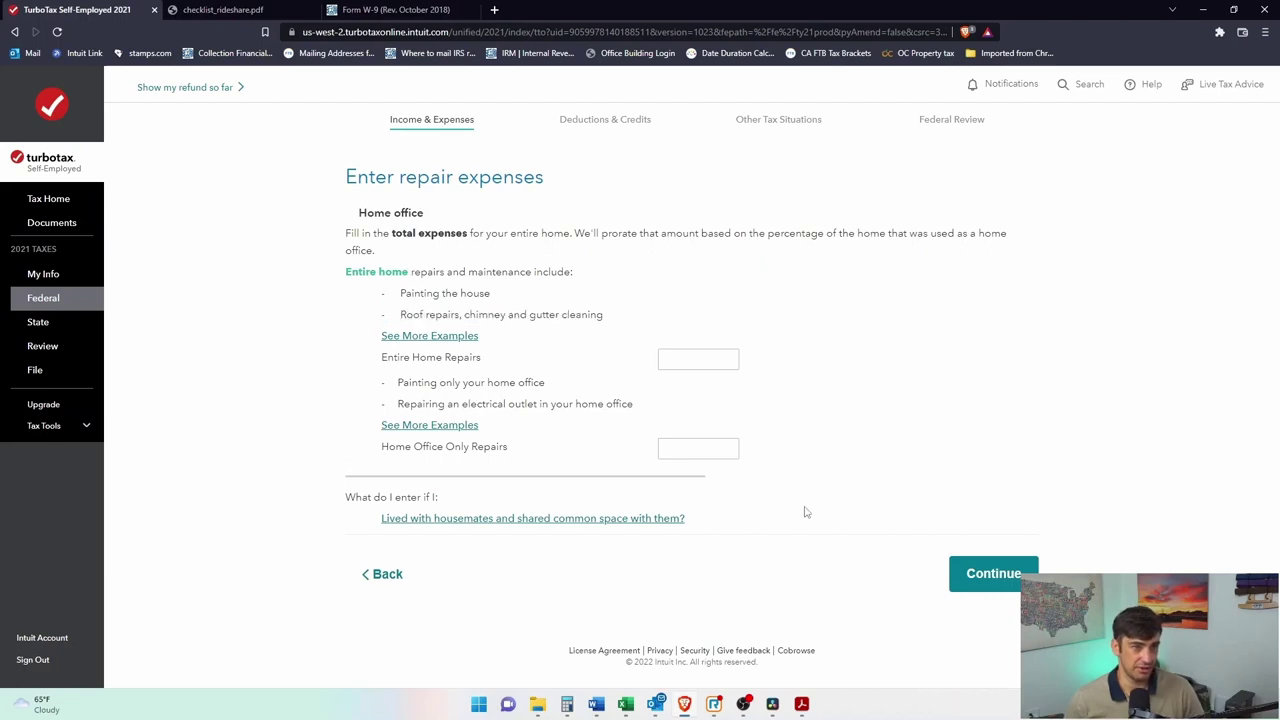
pyautogui.click(990, 578)
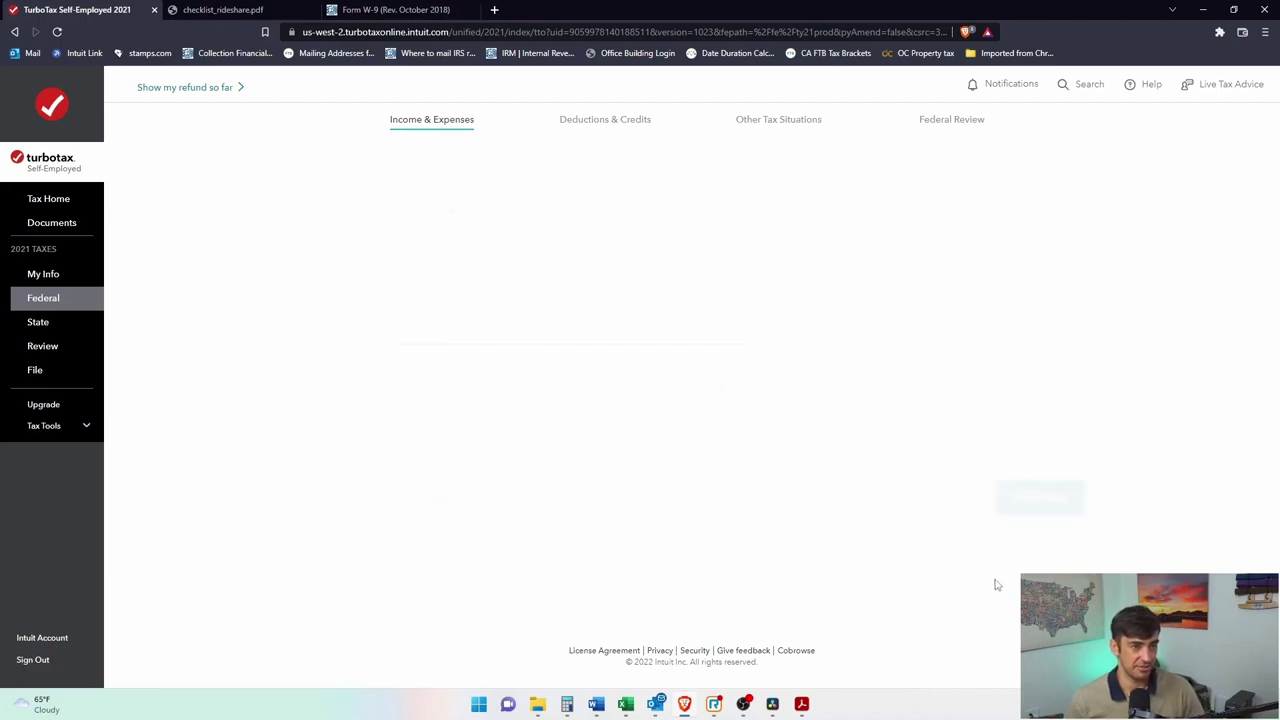
# Enter 120 as the home insurance total and leave the other home expenses blank.
pyautogui.click(688, 320)
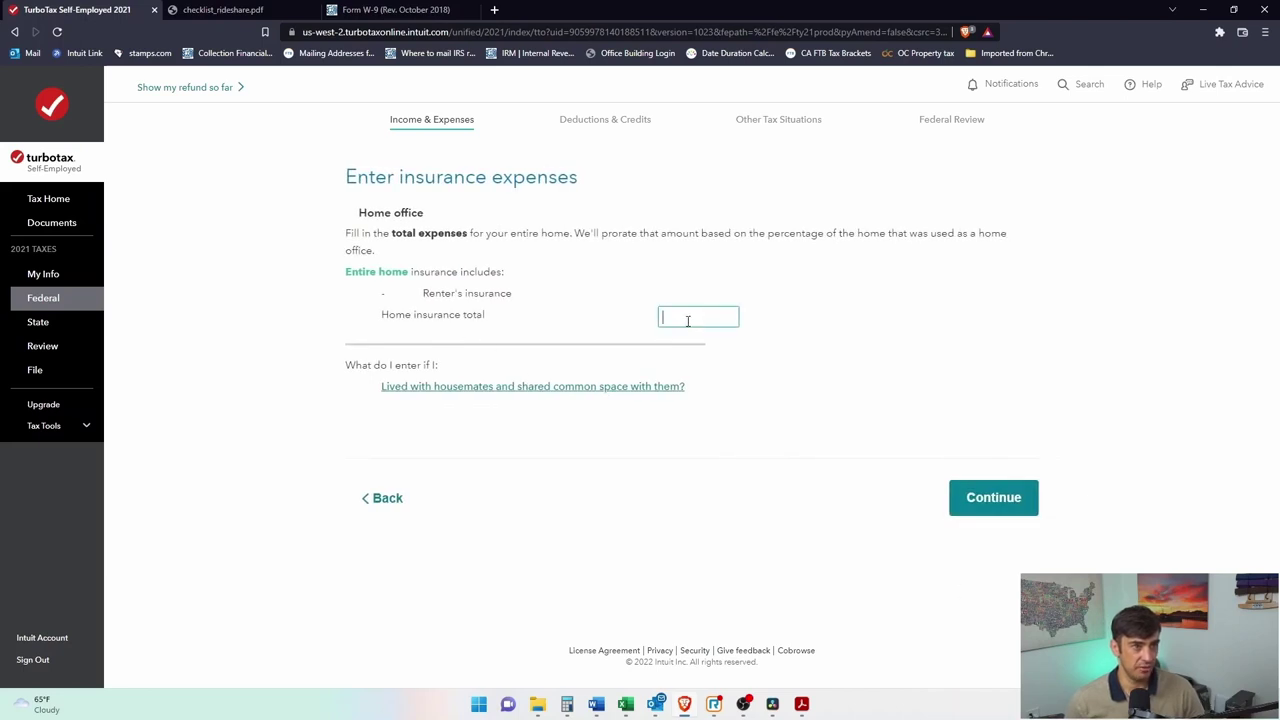
pyautogui.write('120')
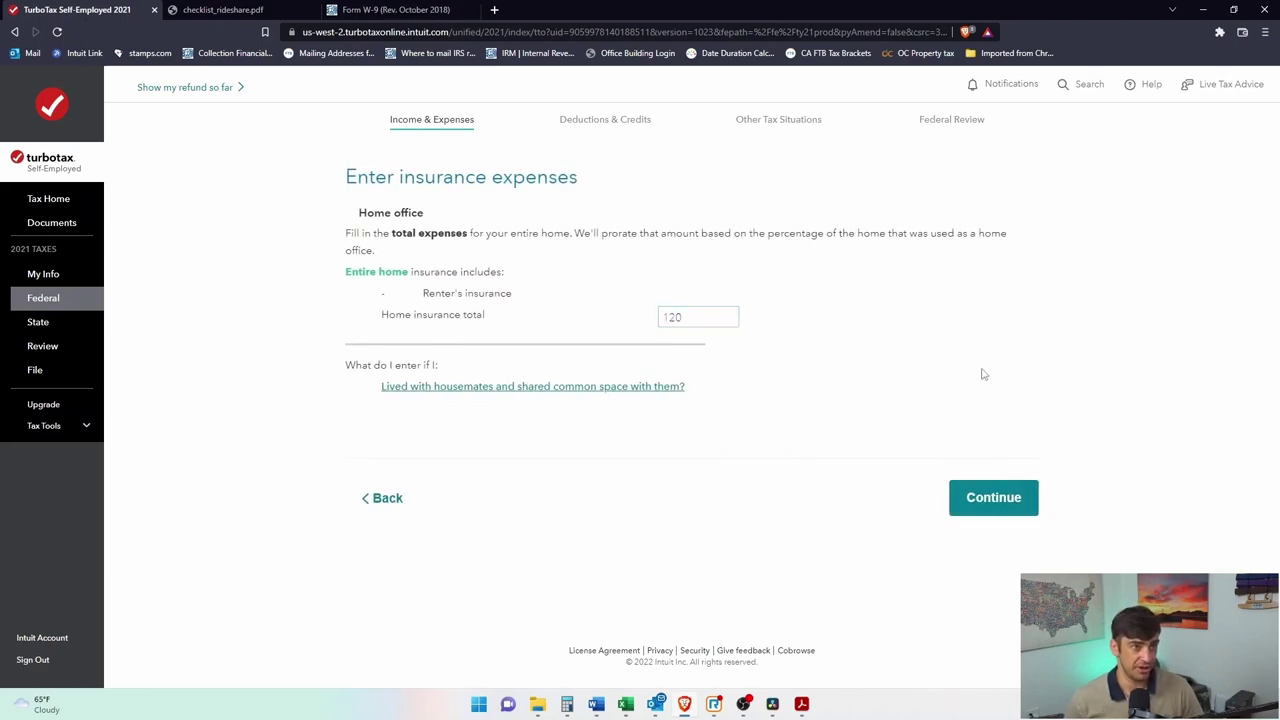
pyautogui.click(993, 497)
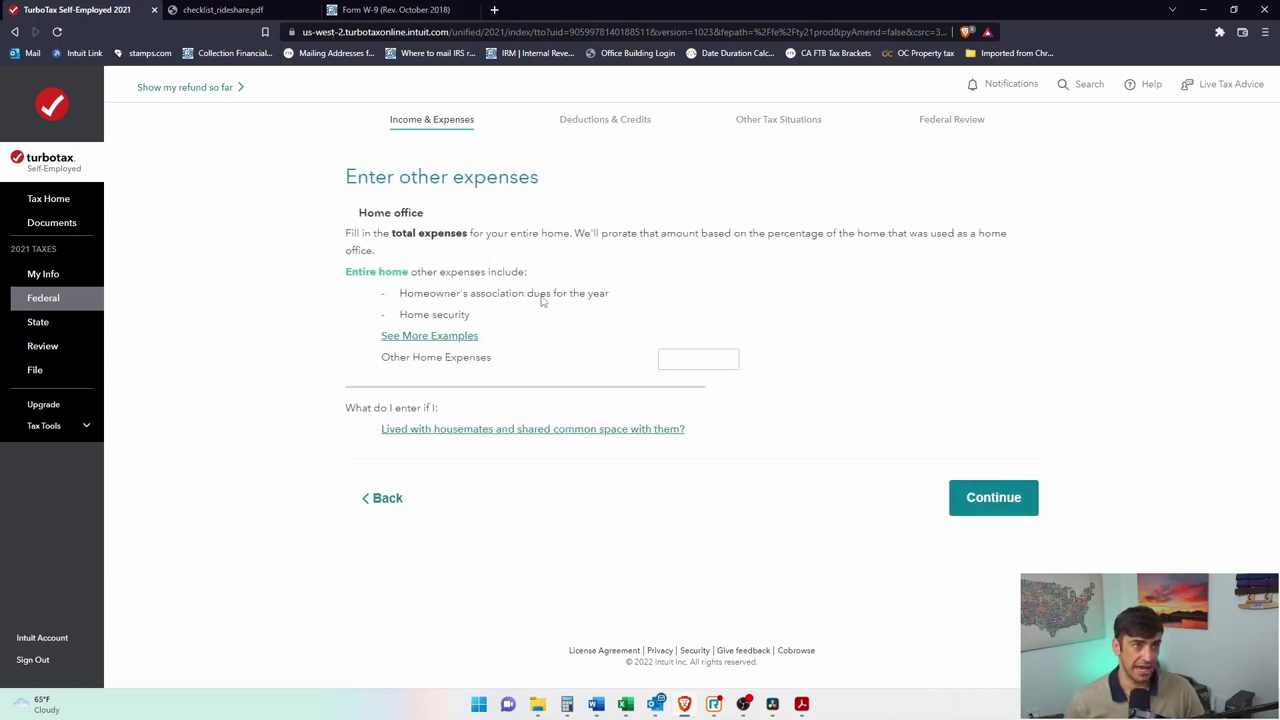
pyautogui.tripleClick(455, 316)
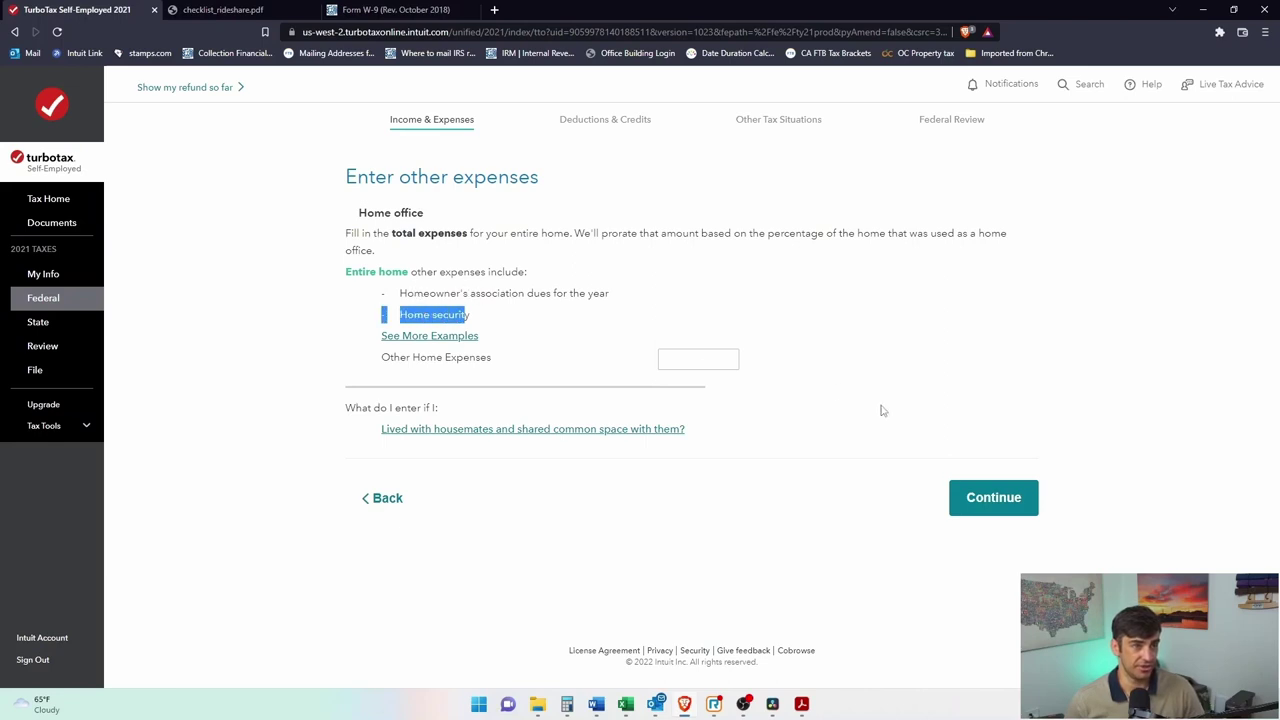
pyautogui.click(1003, 505)
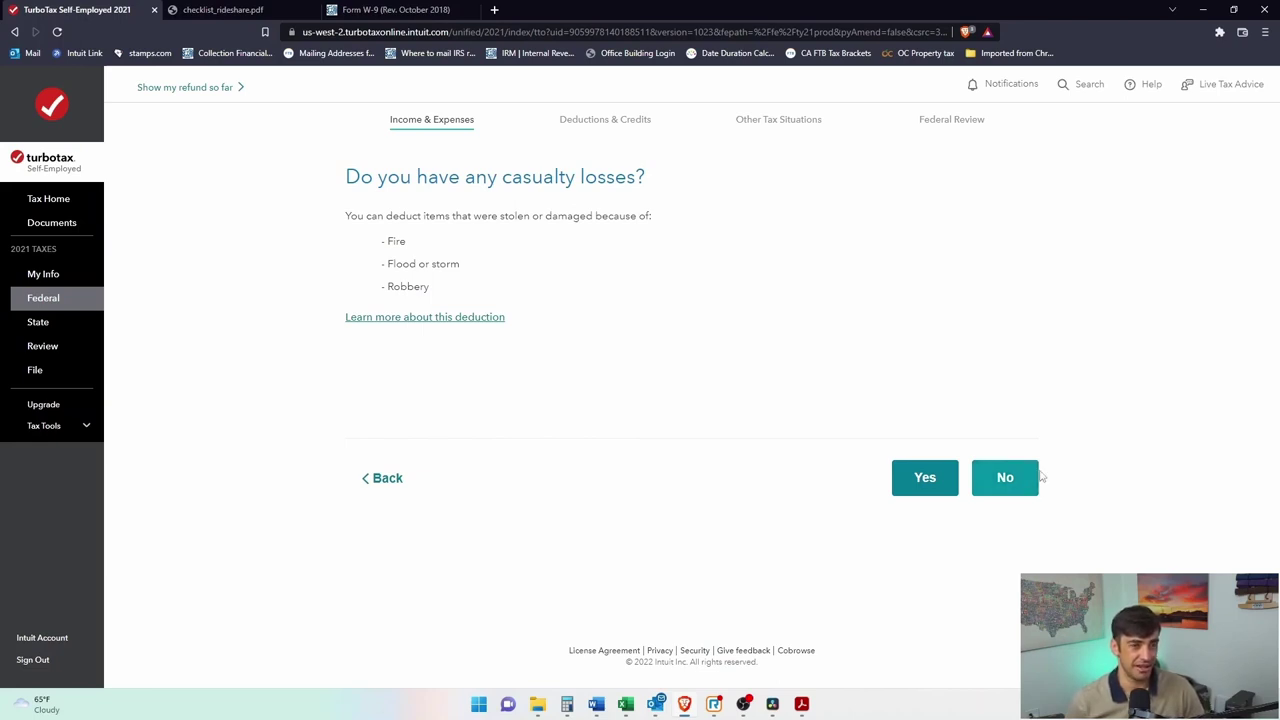
# Answer No to casualty losses and continue past the expense summary and depreciation note to the calculated home office deduction.
pyautogui.moveTo(436, 290); pyautogui.dragTo(397, 237)
pyautogui.click(420, 274)
pyautogui.moveTo(436, 290); pyautogui.dragTo(387, 236)
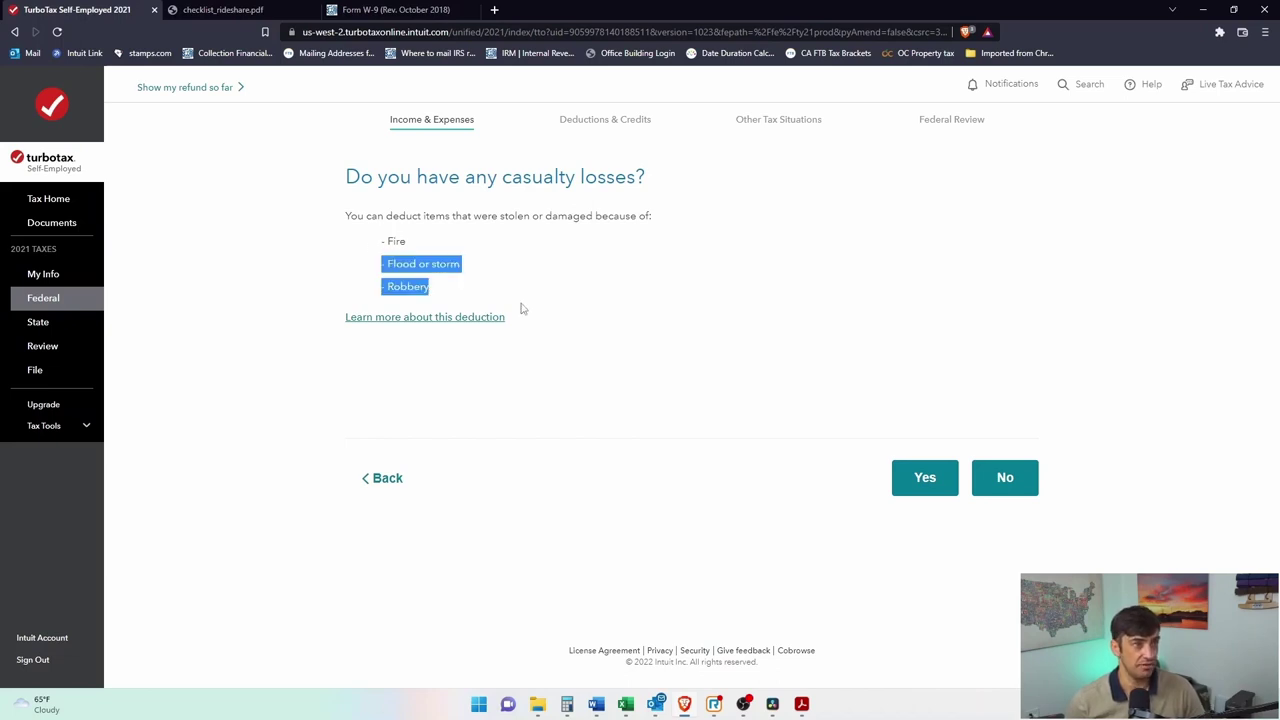
pyautogui.click(1008, 480)
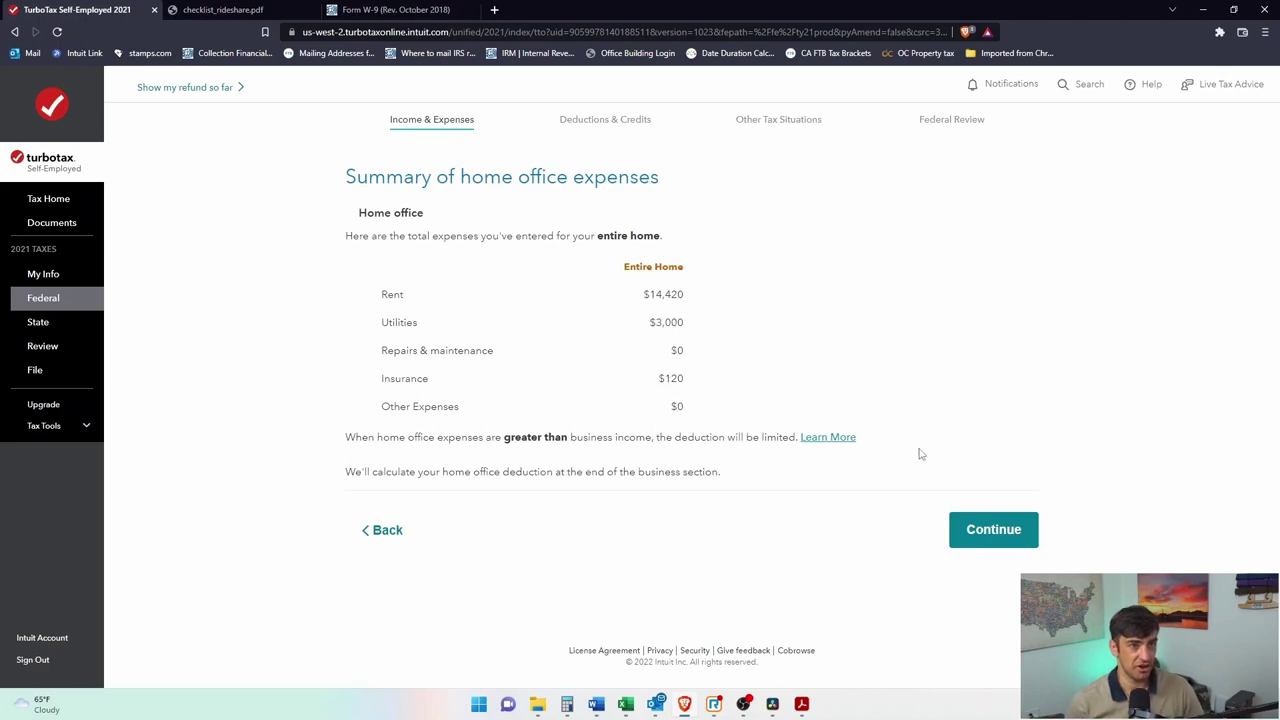
pyautogui.click(1012, 534)
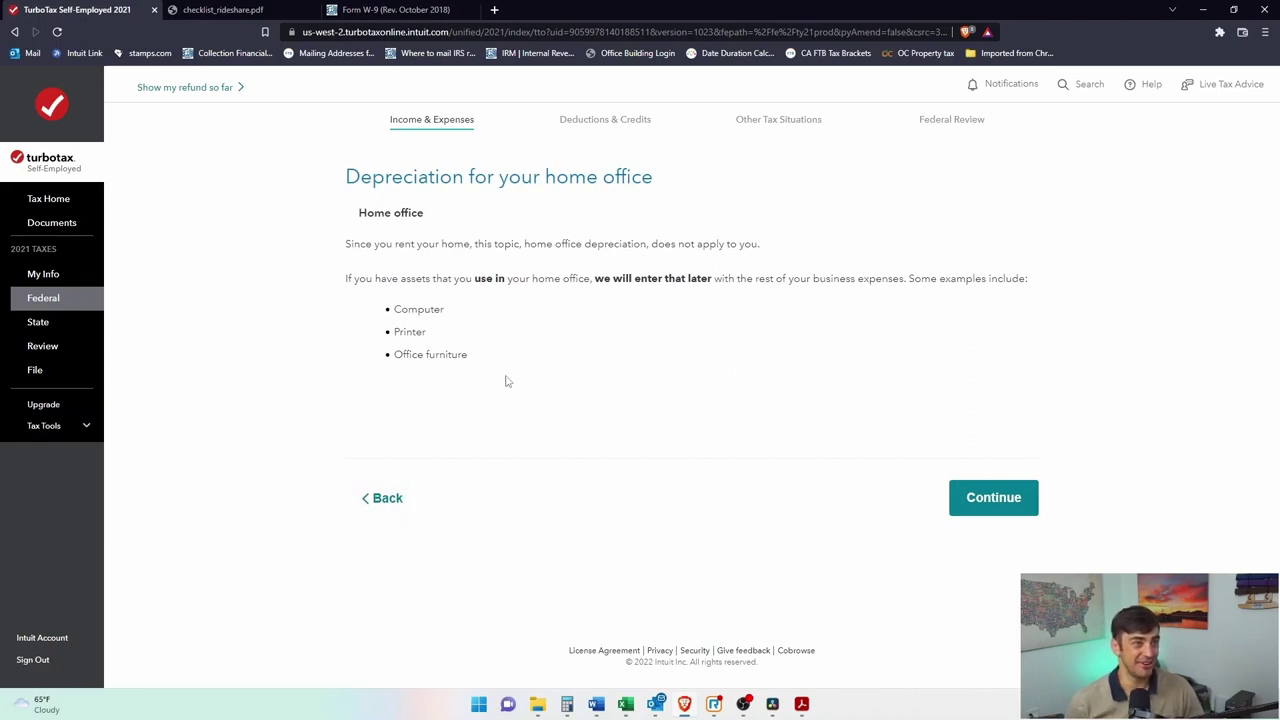
pyautogui.click(993, 498)
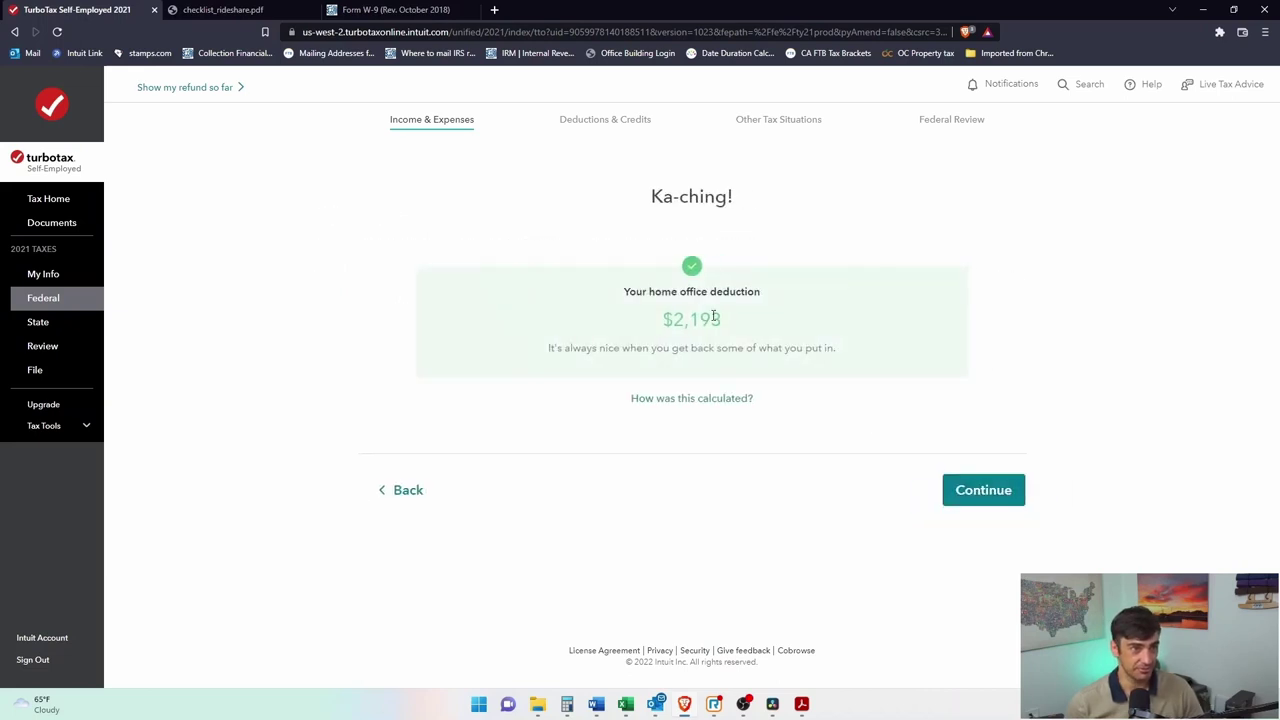
# Go back to the home office expense entry method and page through the saved answers again up to the expense summary.
pyautogui.click(403, 492)
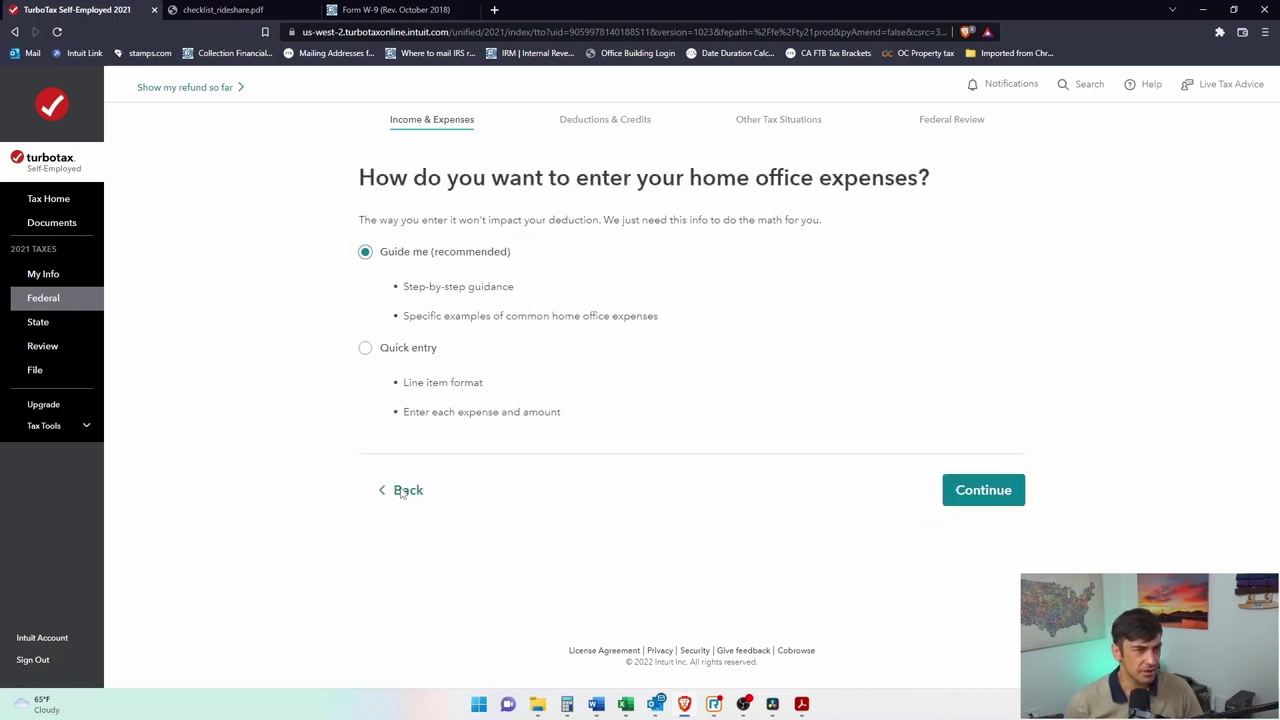
pyautogui.click(972, 500)
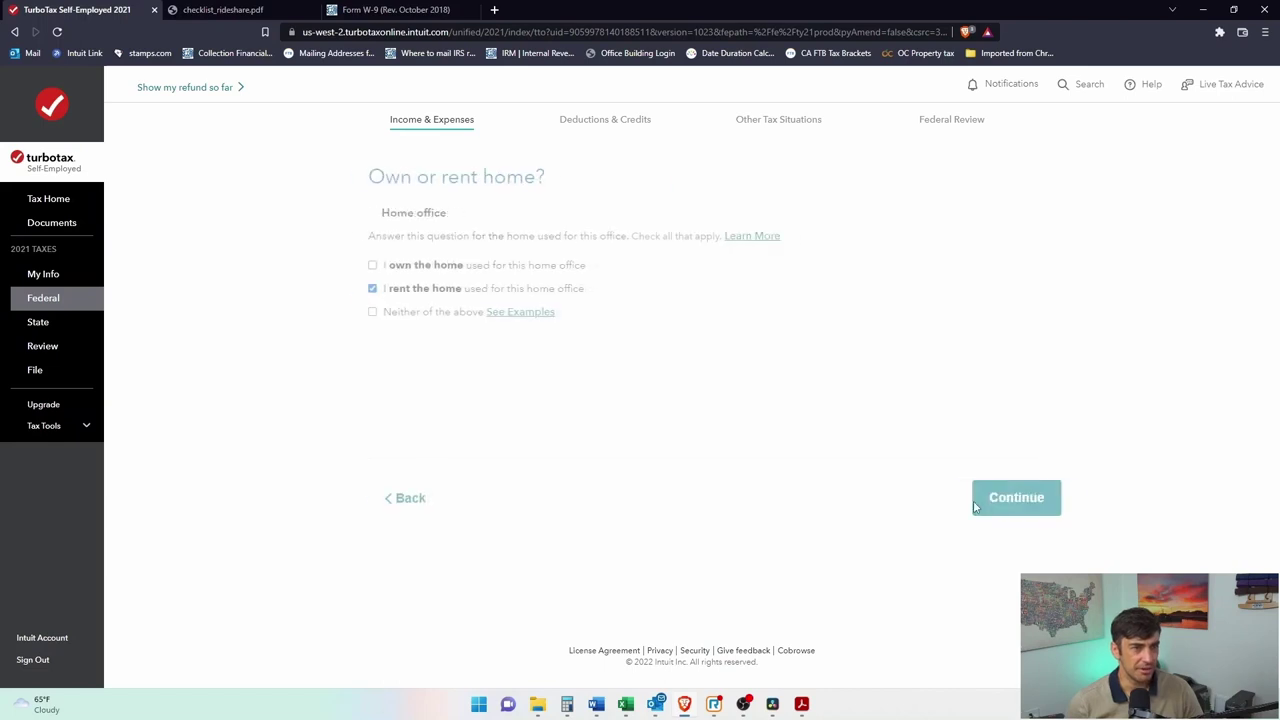
pyautogui.click(975, 507)
pyautogui.click(981, 565)
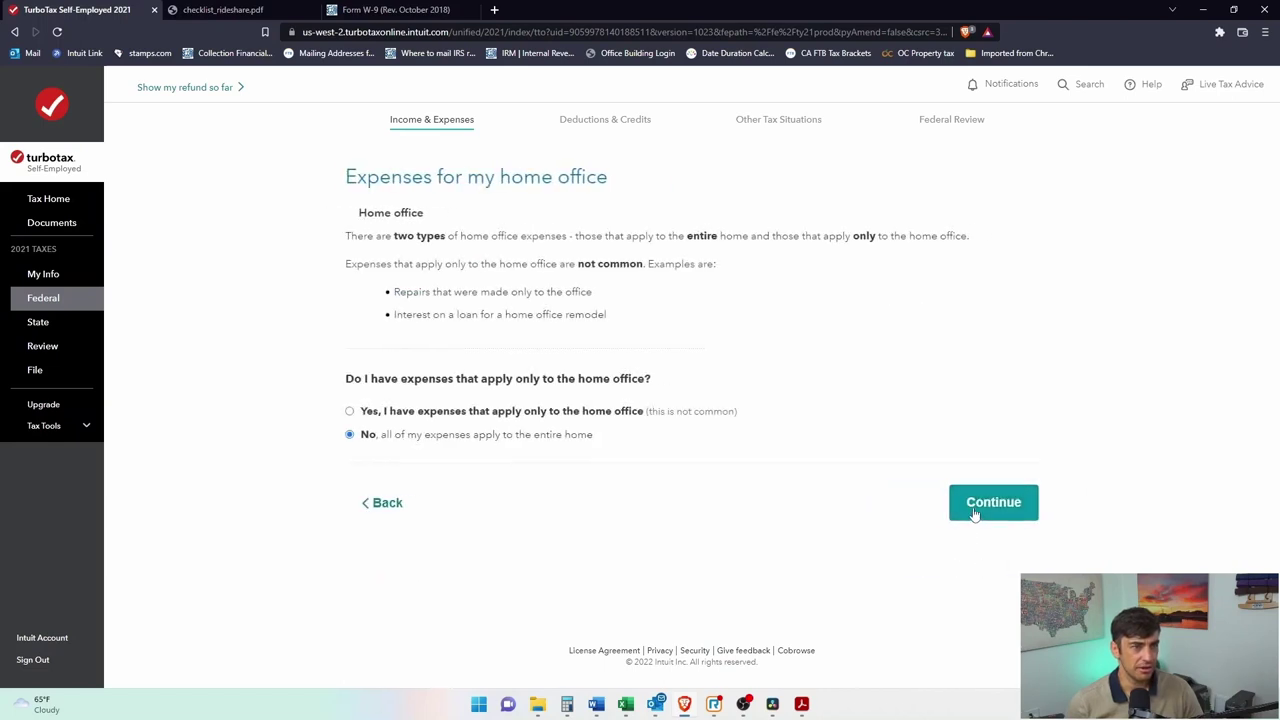
pyautogui.click(975, 513)
pyautogui.click(975, 513)
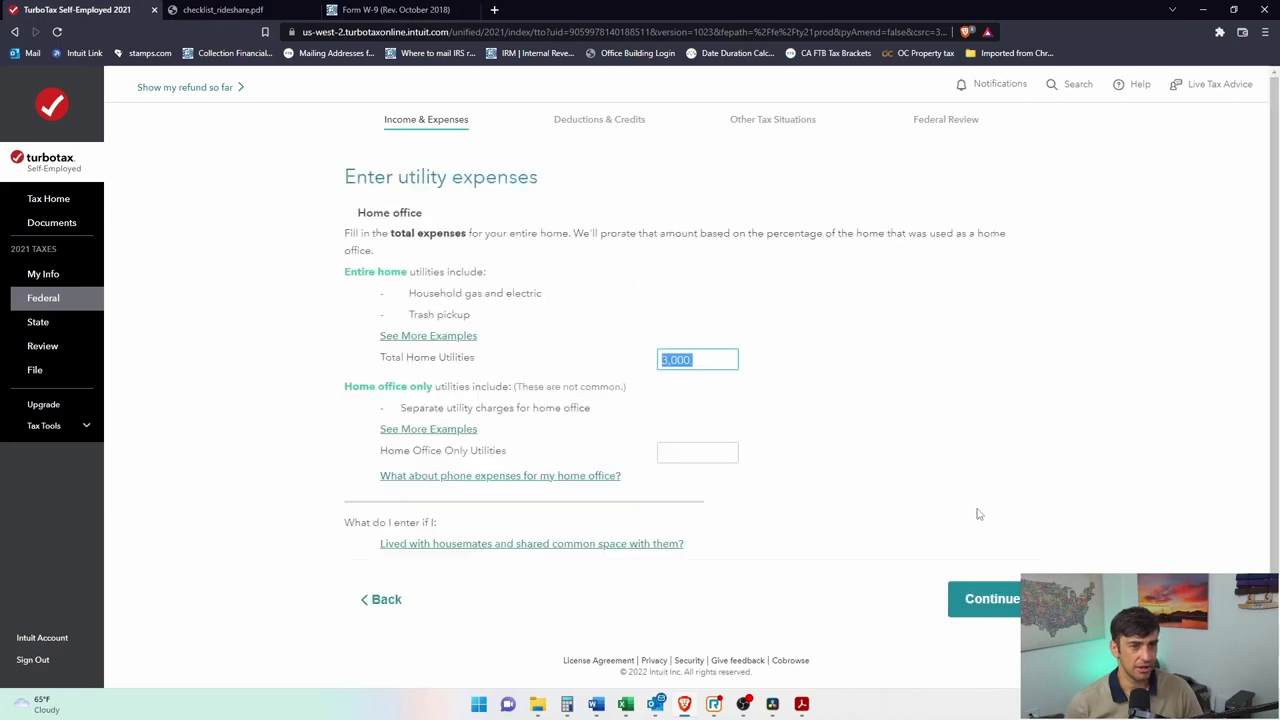
pyautogui.click(1008, 598)
pyautogui.click(1004, 584)
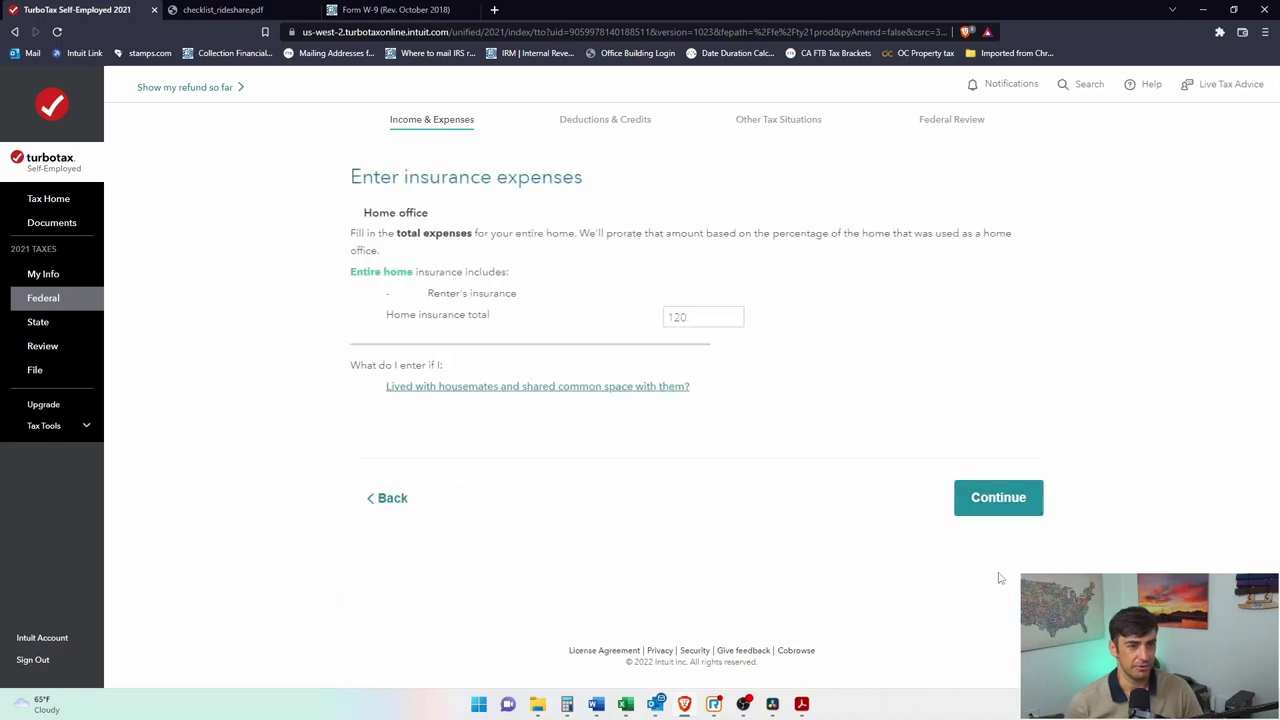
pyautogui.click(1025, 515)
pyautogui.click(1023, 511)
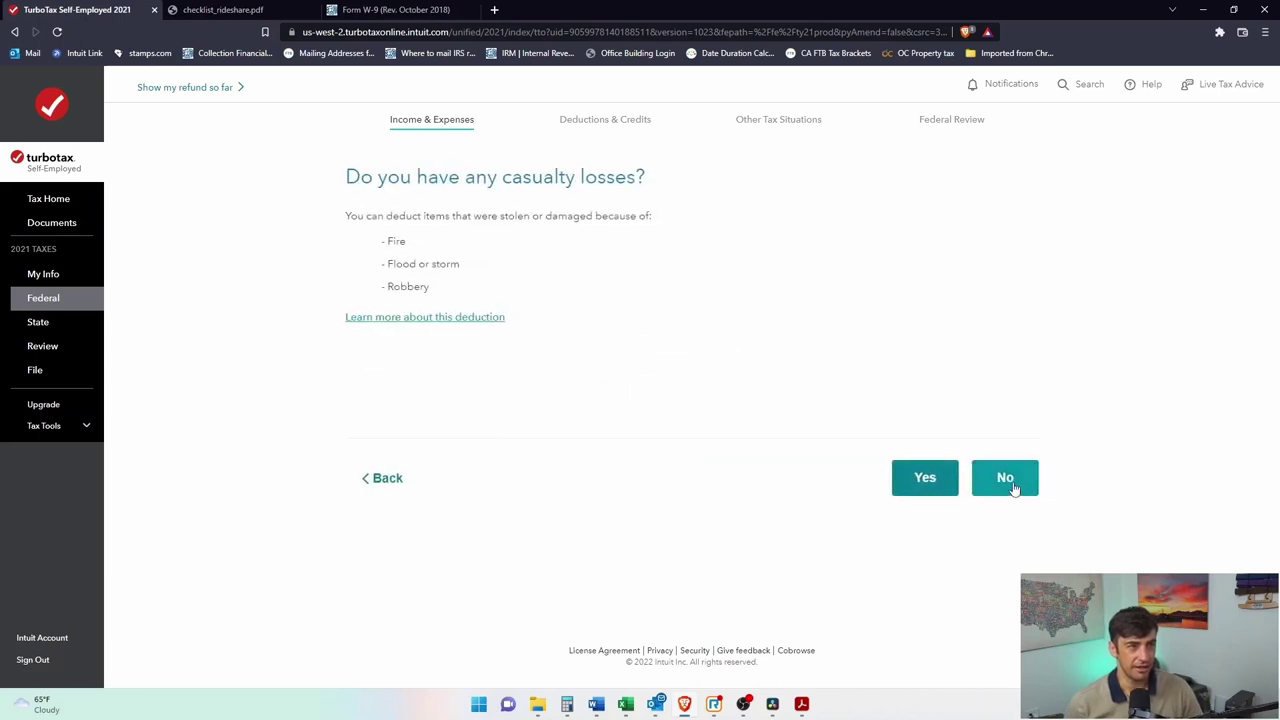
pyautogui.click(1006, 479)
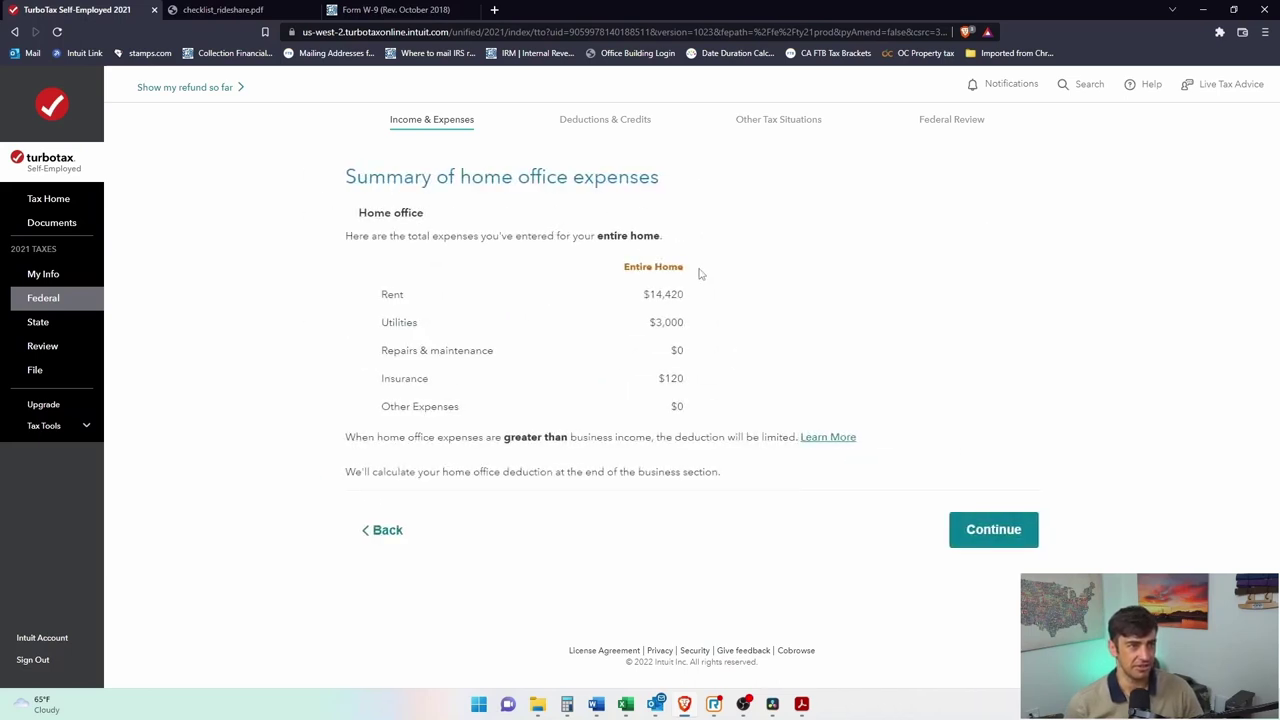
# Review the Entire Home expense totals in the summary and the explanation of home office depreciation for renters.
pyautogui.moveTo(686, 404); pyautogui.dragTo(633, 292)
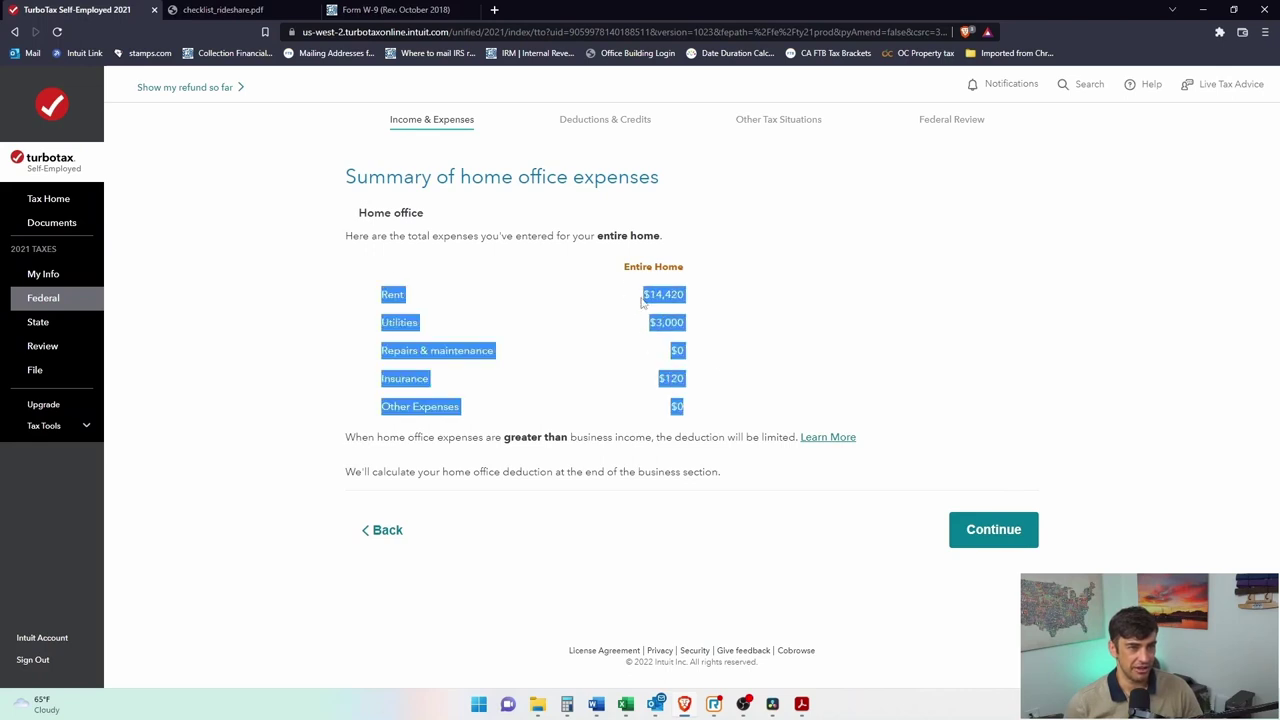
pyautogui.click(981, 535)
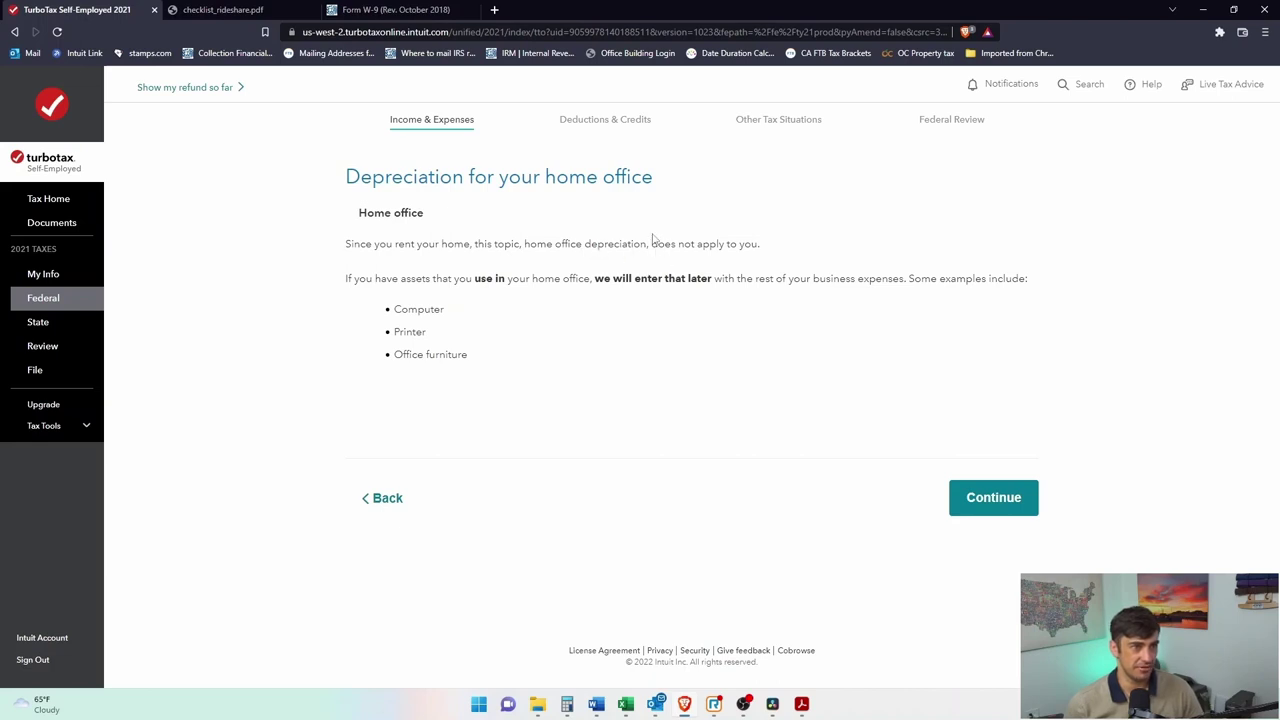
pyautogui.moveTo(369, 174); pyautogui.dragTo(626, 176)
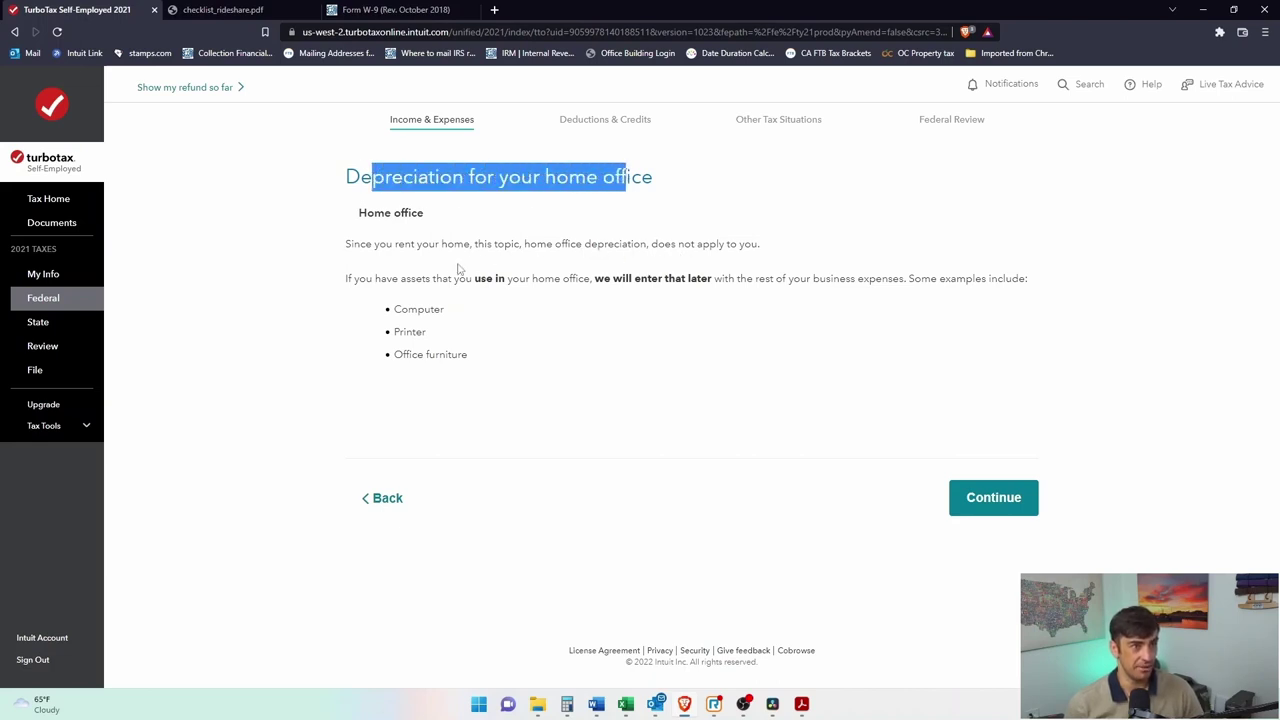
# Continue past the home office depreciation note and the calculated deduction to the rideshare driving overview.
pyautogui.click(1003, 493)
pyautogui.moveTo(676, 321); pyautogui.dragTo(733, 328)
pyautogui.click(813, 410)
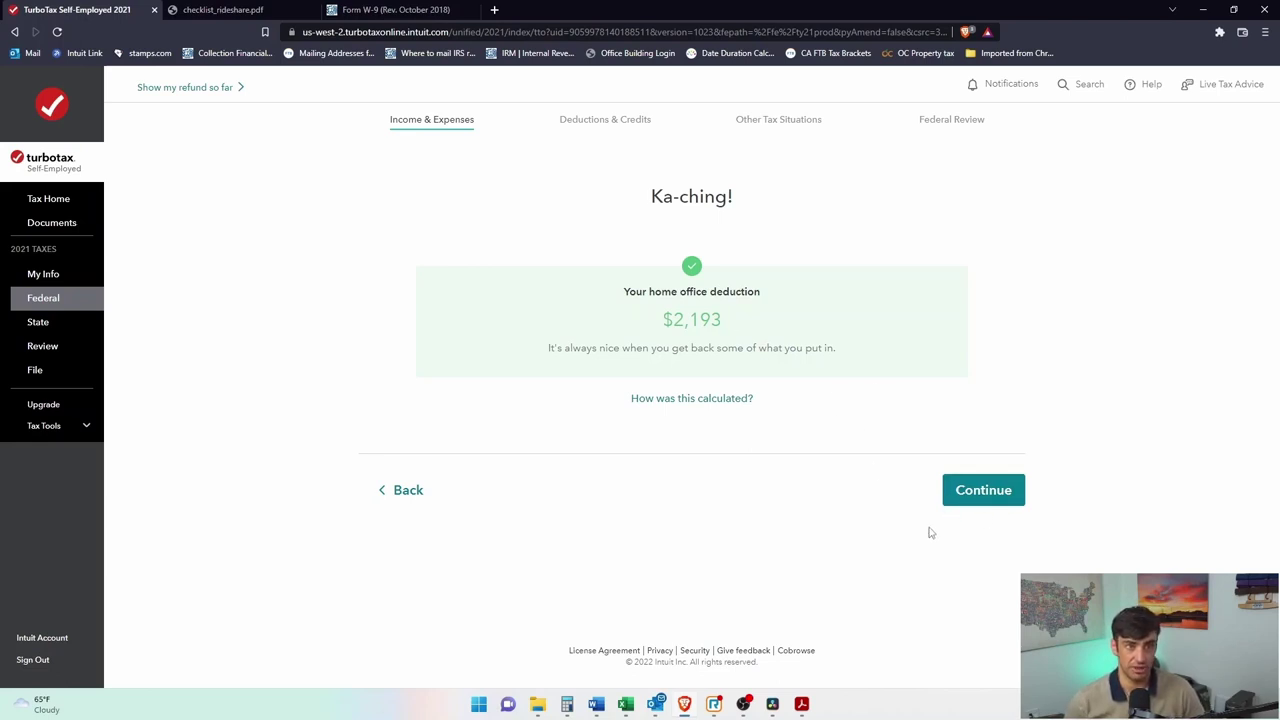
pyautogui.click(984, 500)
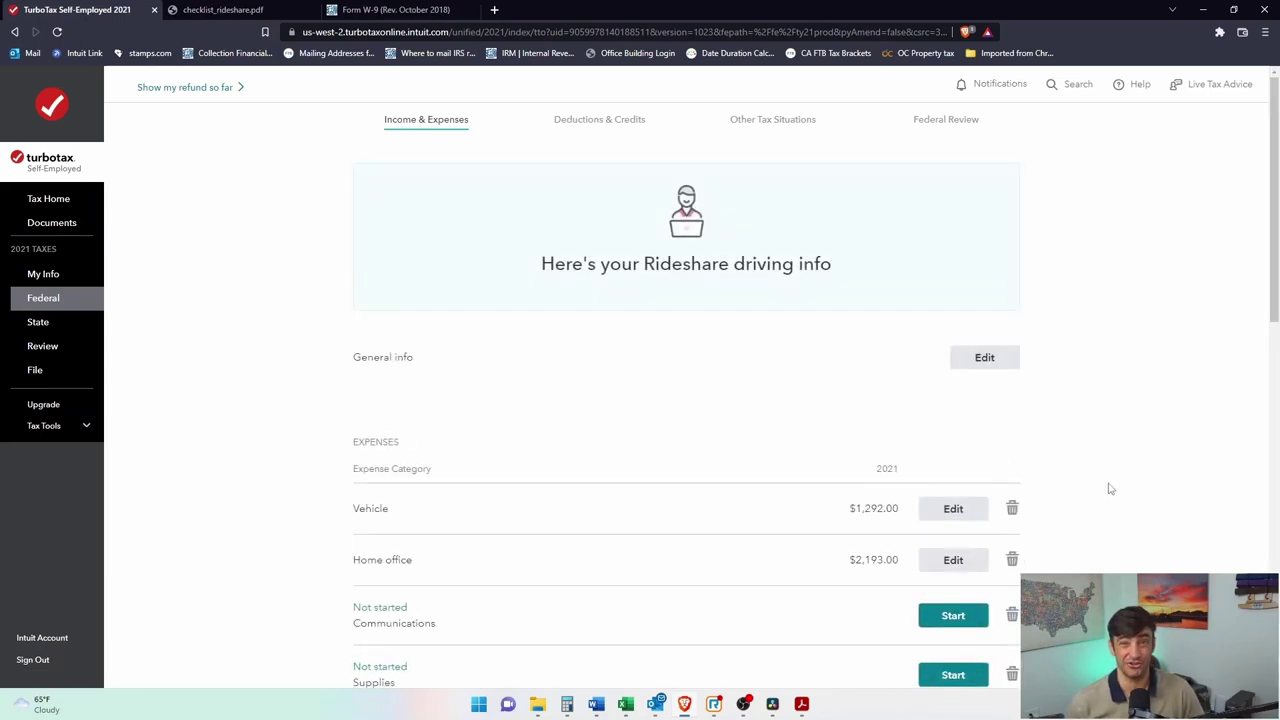
# Enter a communications expense described as Phone with an amount of $1,200 and save it.
pyautogui.scroll(-2, 1154, 420)
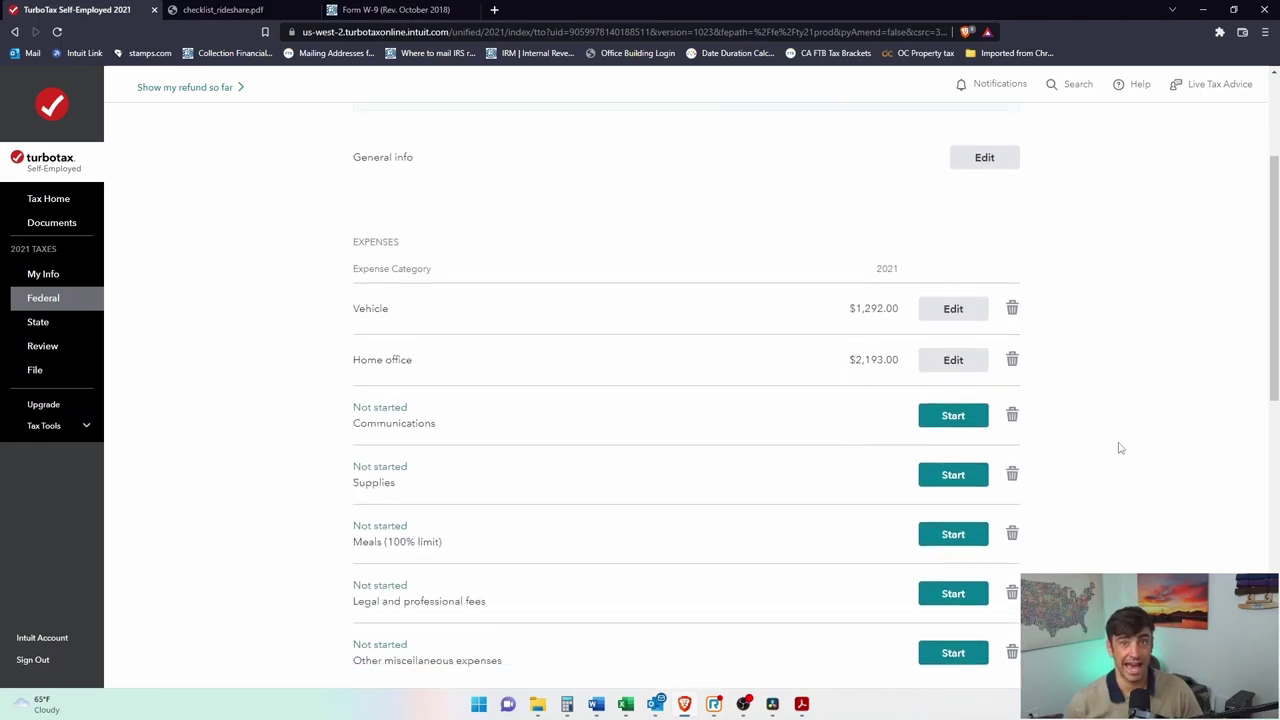
pyautogui.scroll(-1, 1263, 447)
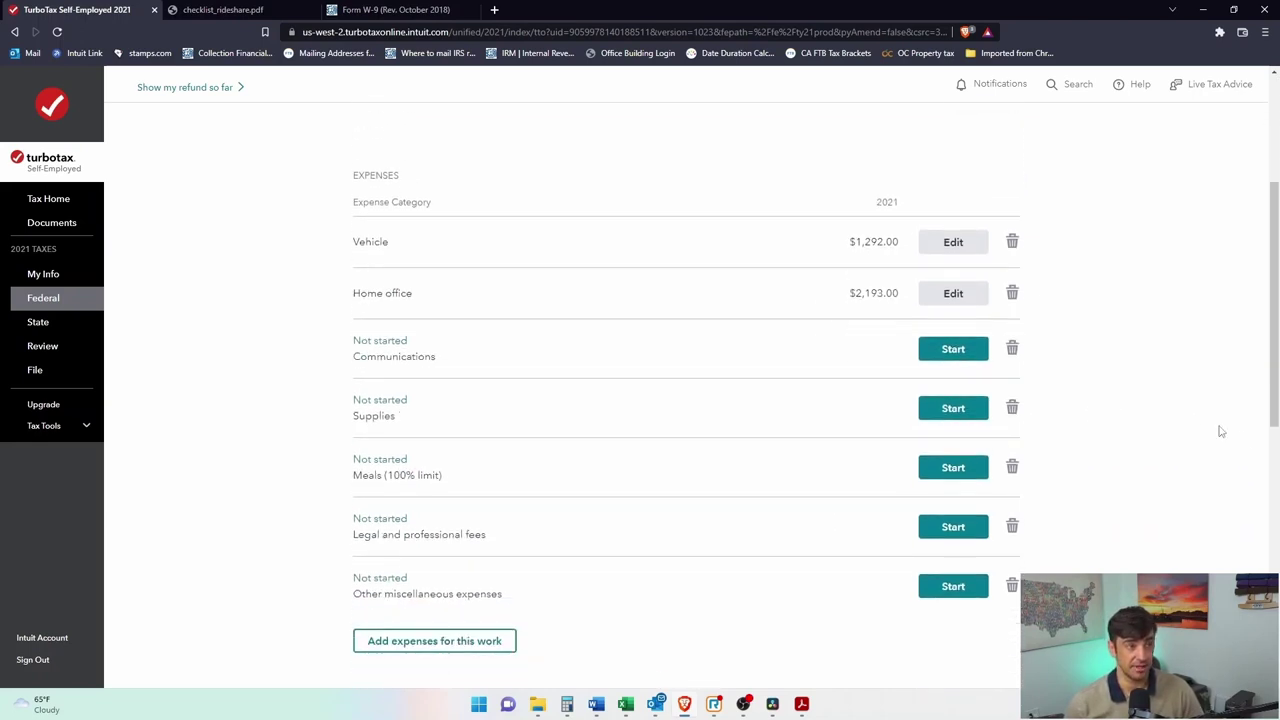
pyautogui.click(952, 349)
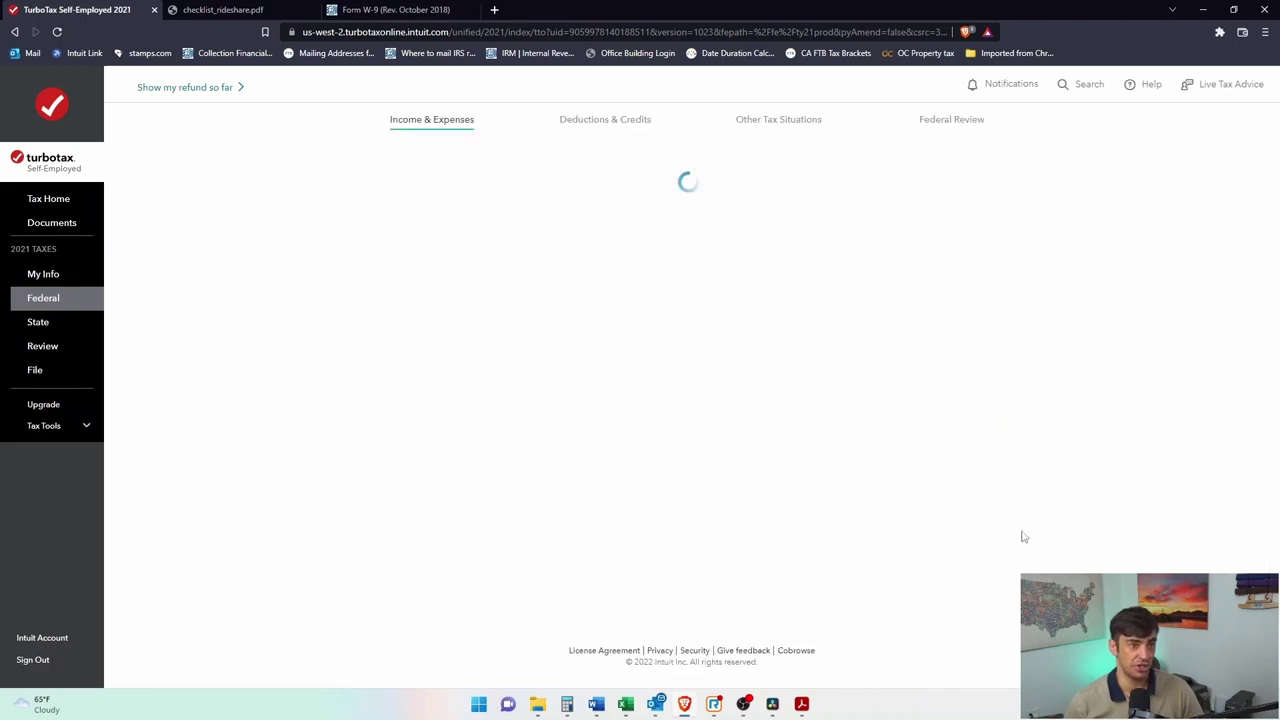
pyautogui.click(583, 507)
pyautogui.click(583, 507)
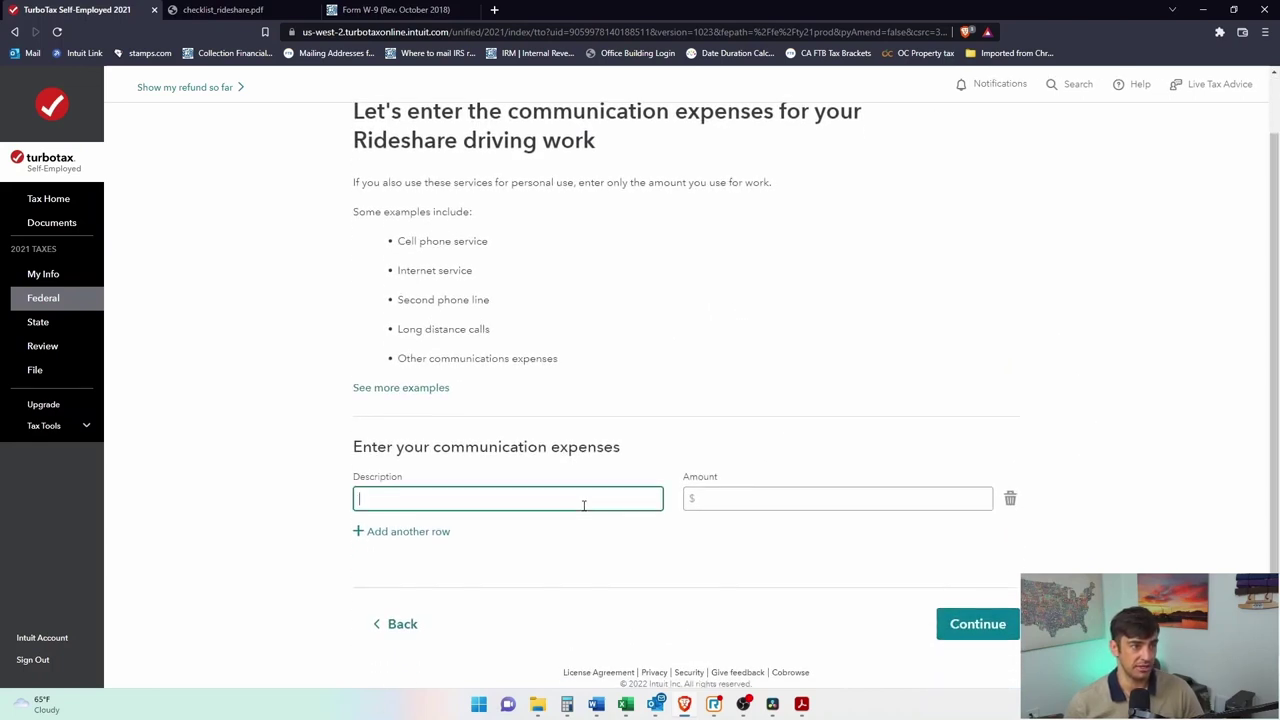
pyautogui.write('Phone')
pyautogui.press('Tab')
pyautogui.write('1,200')
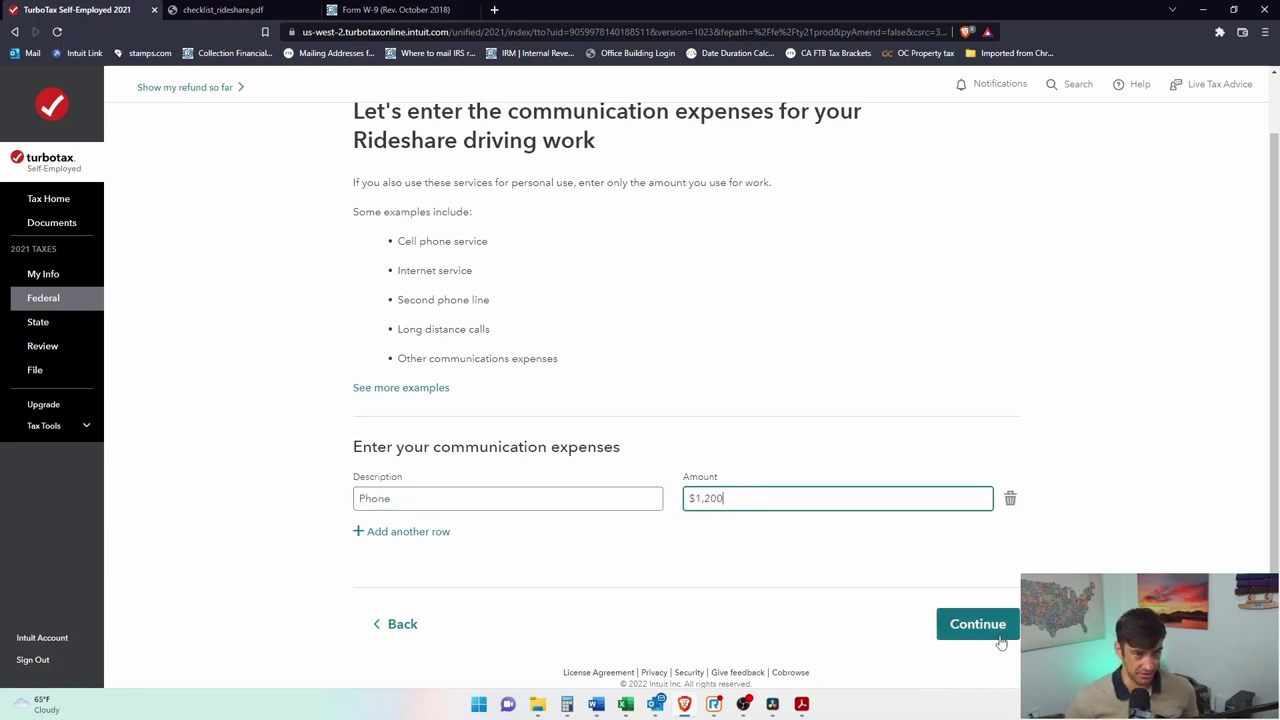
pyautogui.moveTo(493, 331); pyautogui.dragTo(419, 243)
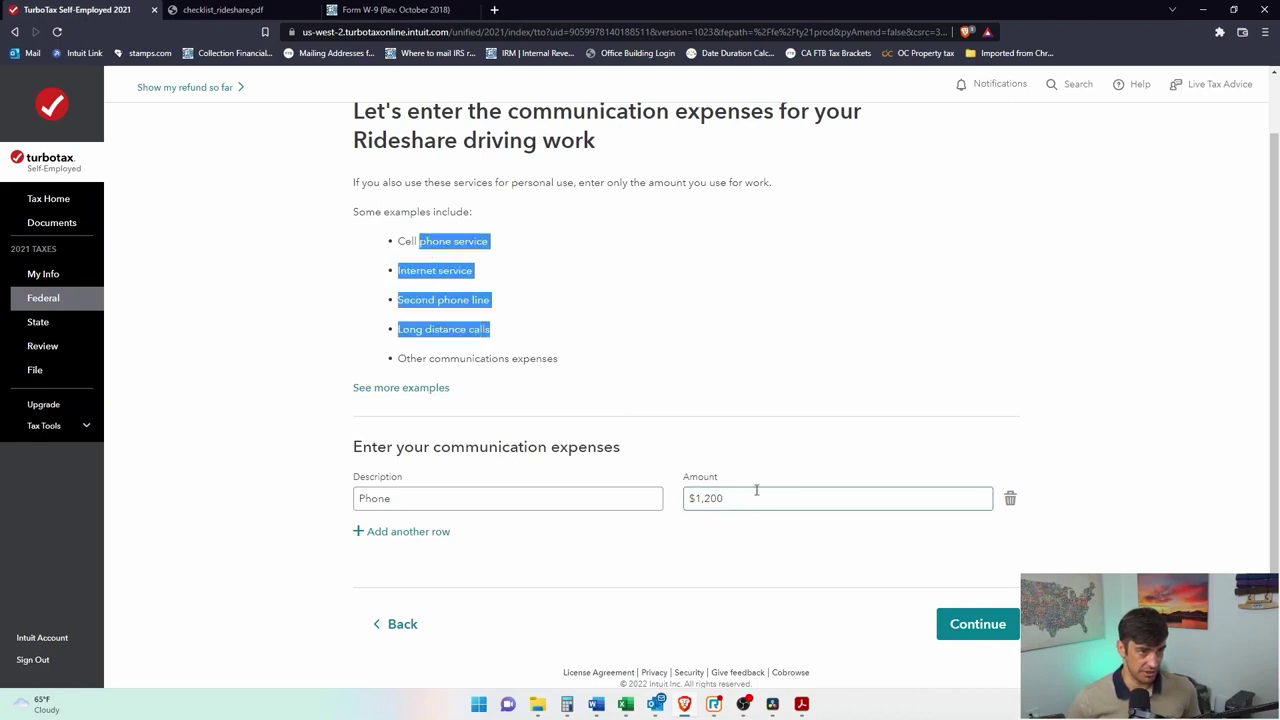
pyautogui.click(497, 341)
pyautogui.click(971, 623)
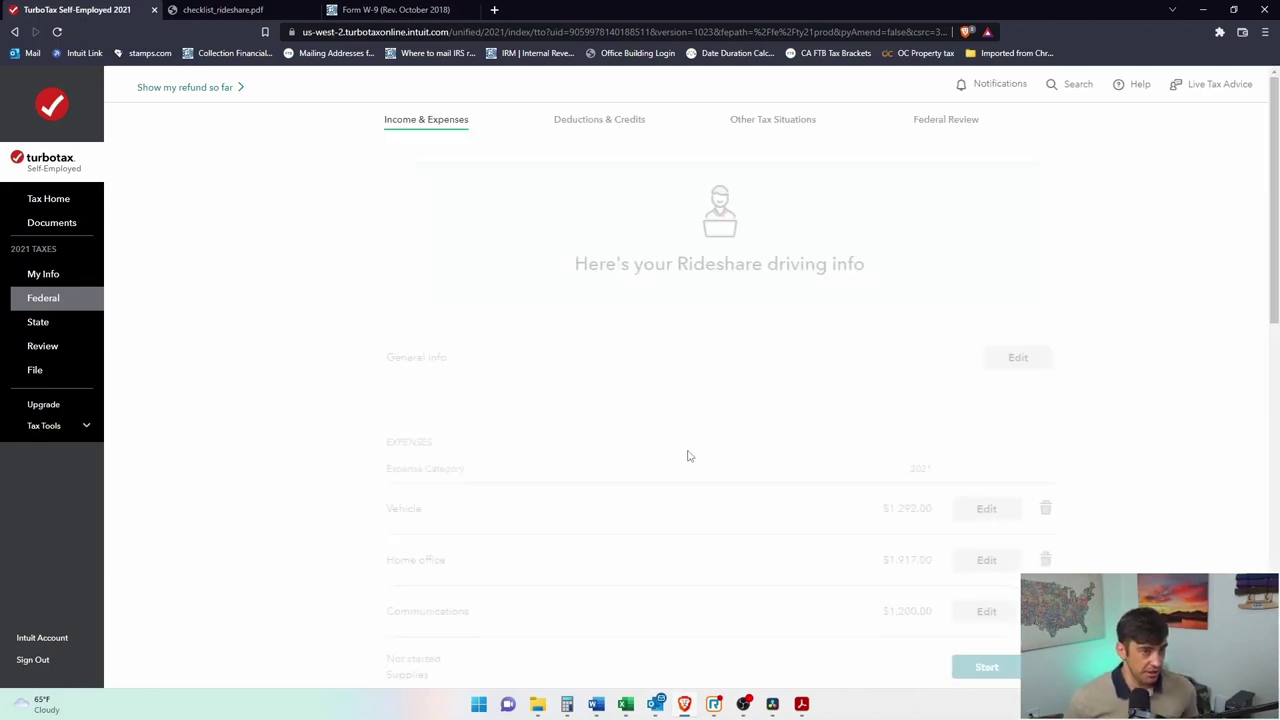
# Start the supplies expense category and enter Supplies as the description.
pyautogui.scroll(-2, 720, 445)
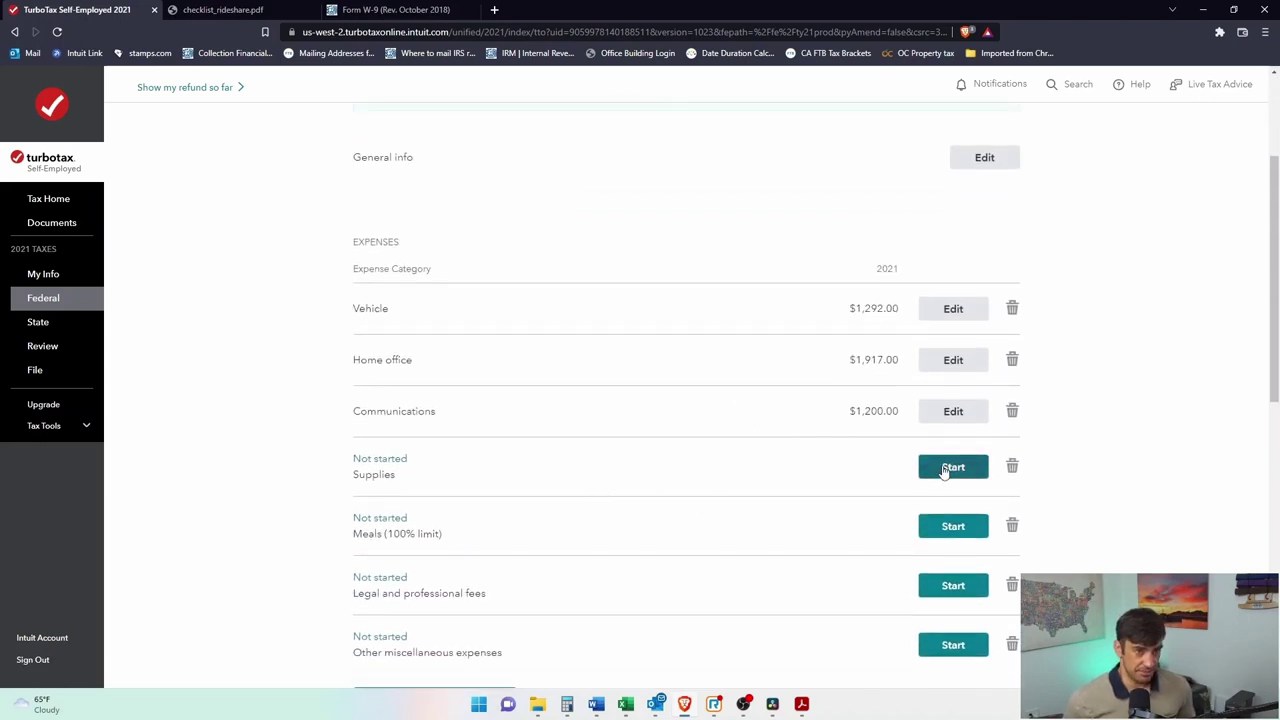
pyautogui.click(950, 467)
pyautogui.click(489, 535)
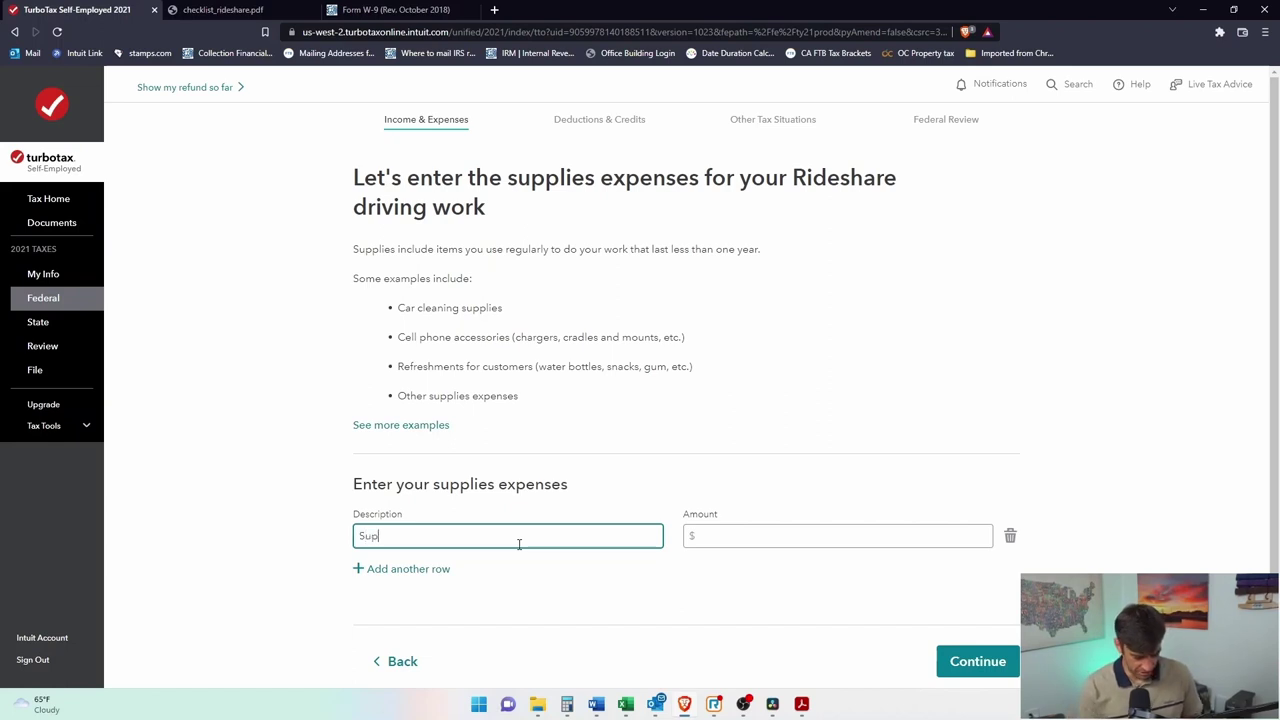
pyautogui.press('Tab')
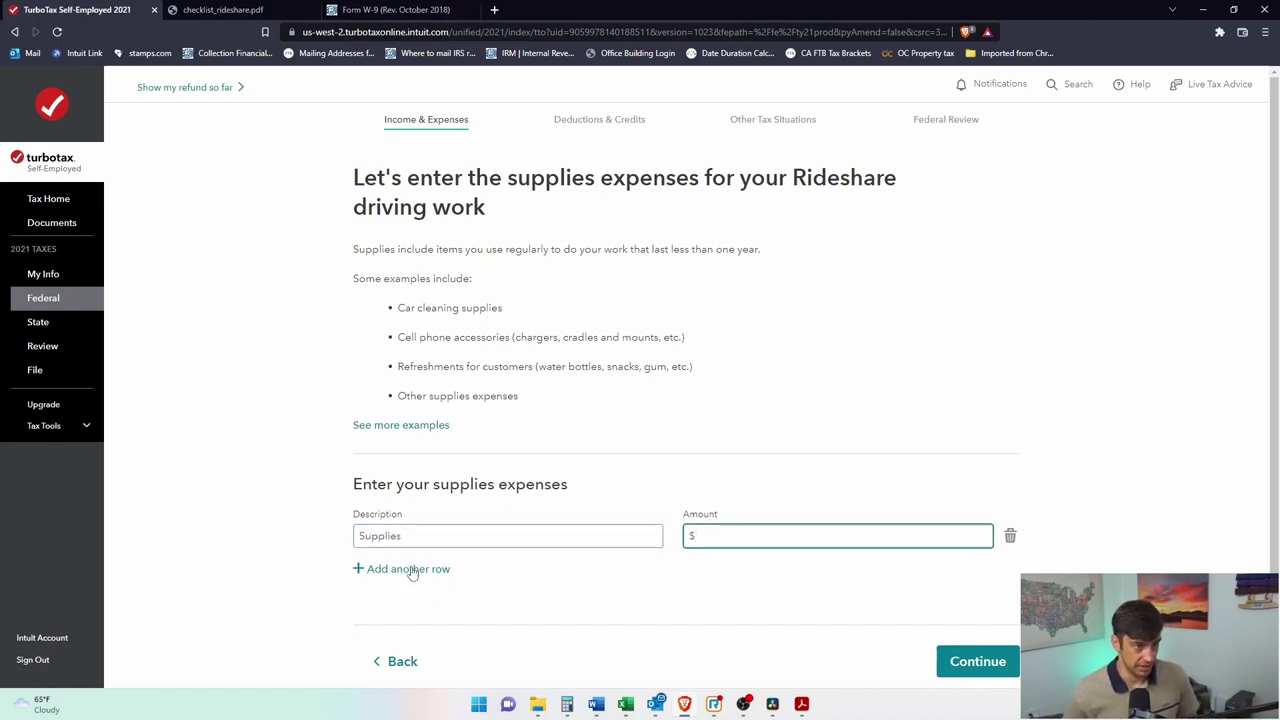
# Switch to the Business Profit and Loss Template workbook in Excel, select the Supplies Expense amount cell, and add a blank worksheet.
pyautogui.hotkey('alt', 'Tab')
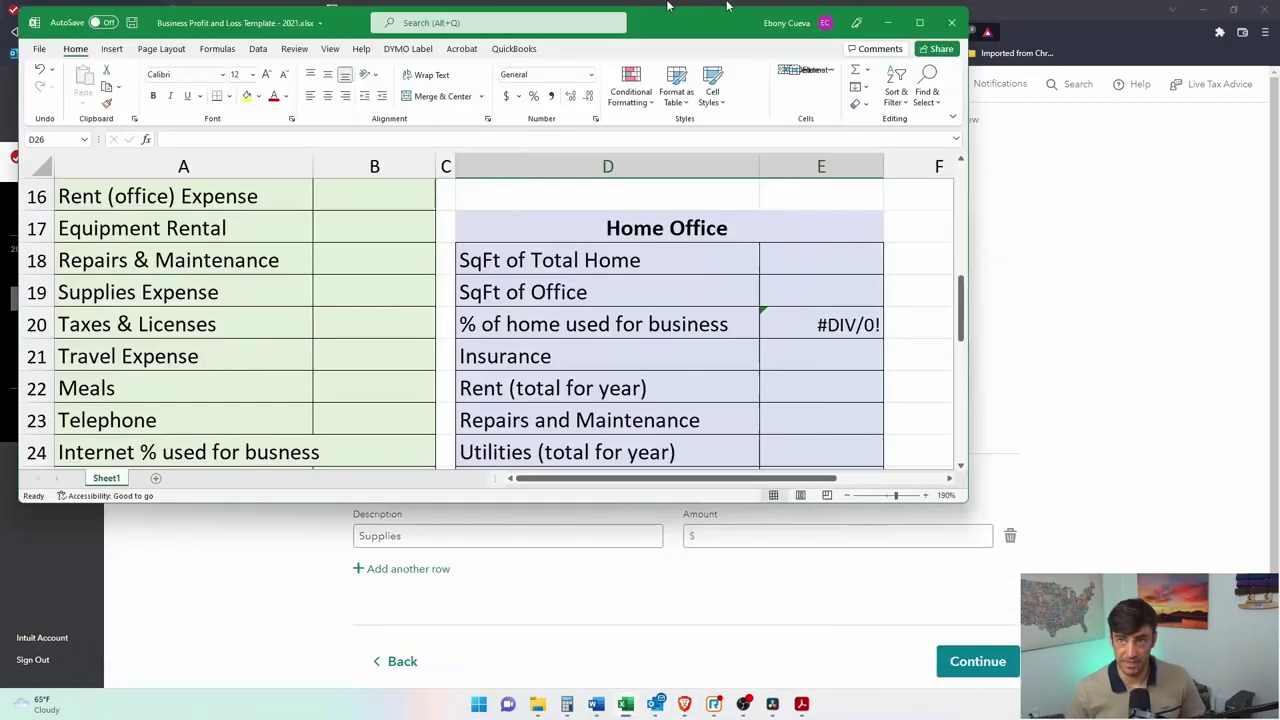
pyautogui.scroll(5, 626, 349)
pyautogui.scroll(-3, 290, 330)
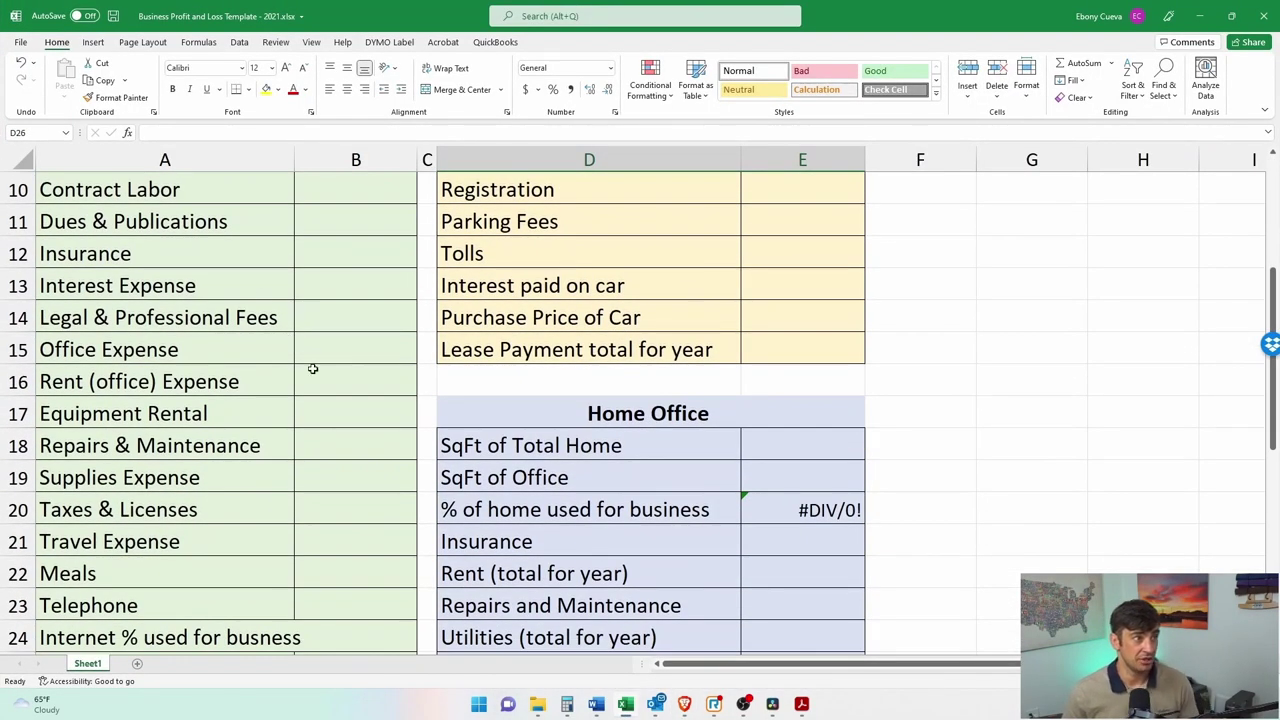
pyautogui.click(246, 487)
pyautogui.click(374, 486)
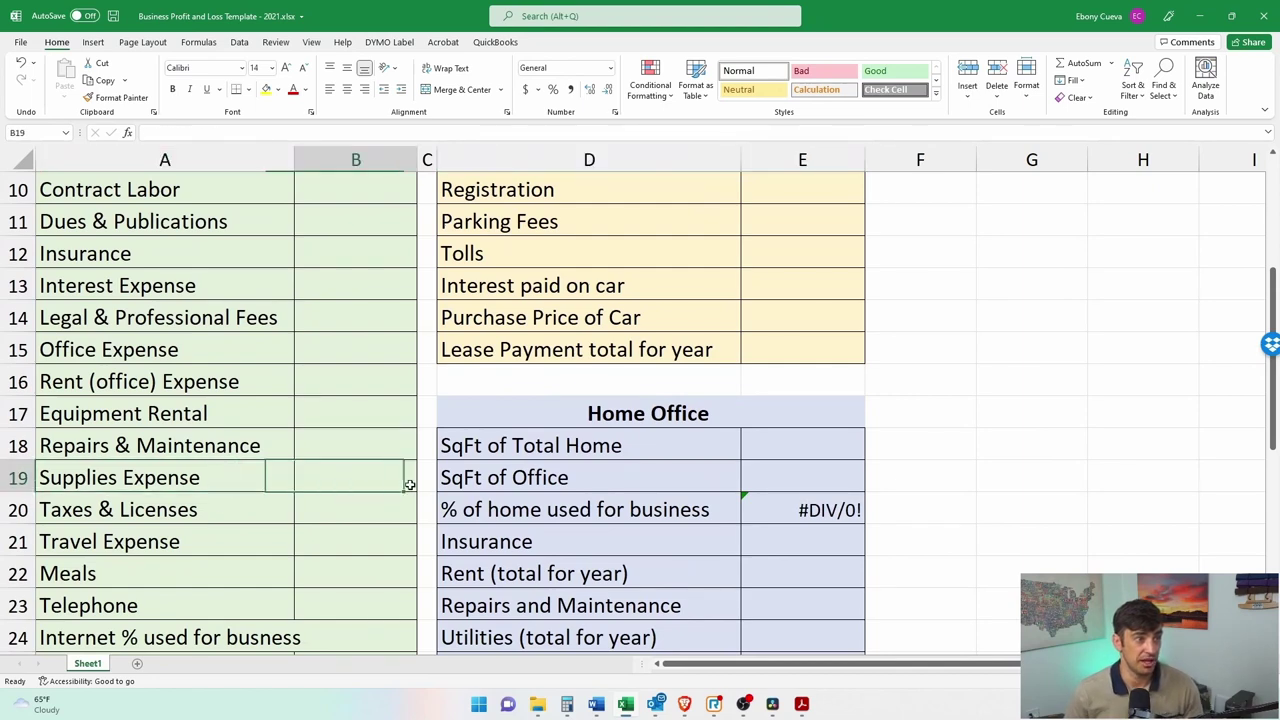
pyautogui.click(137, 663)
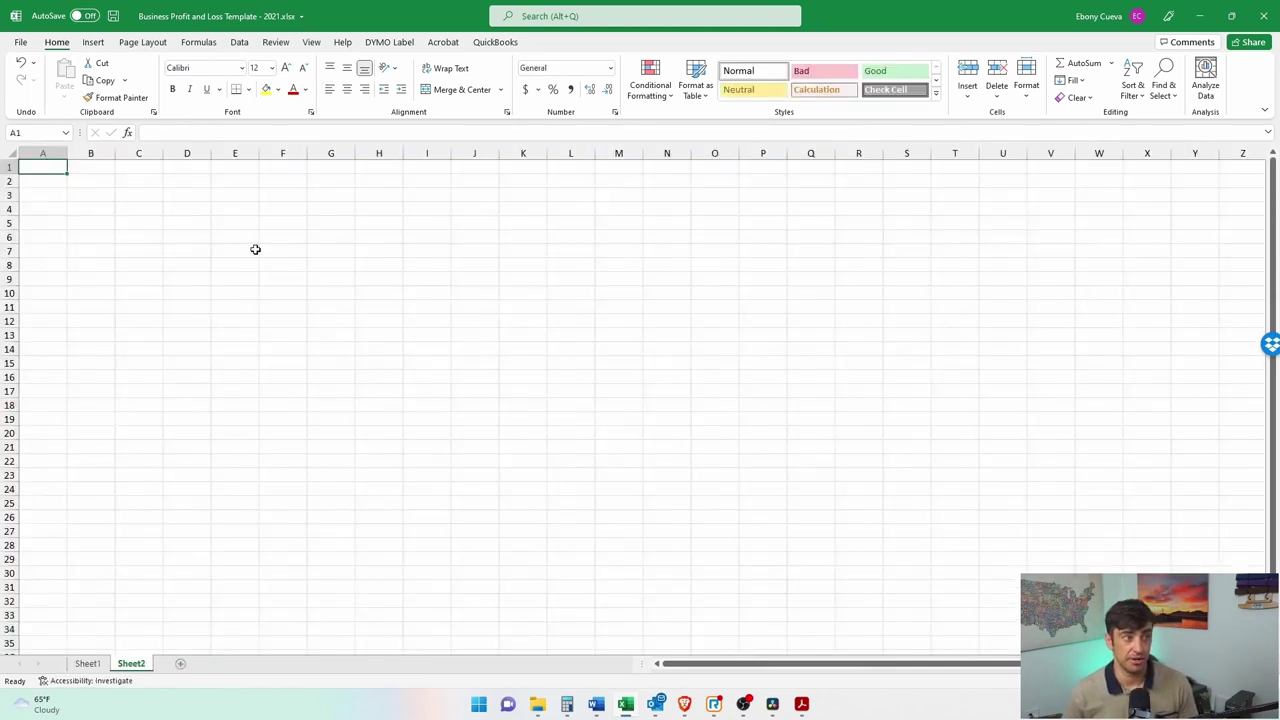
pyautogui.click(87, 663)
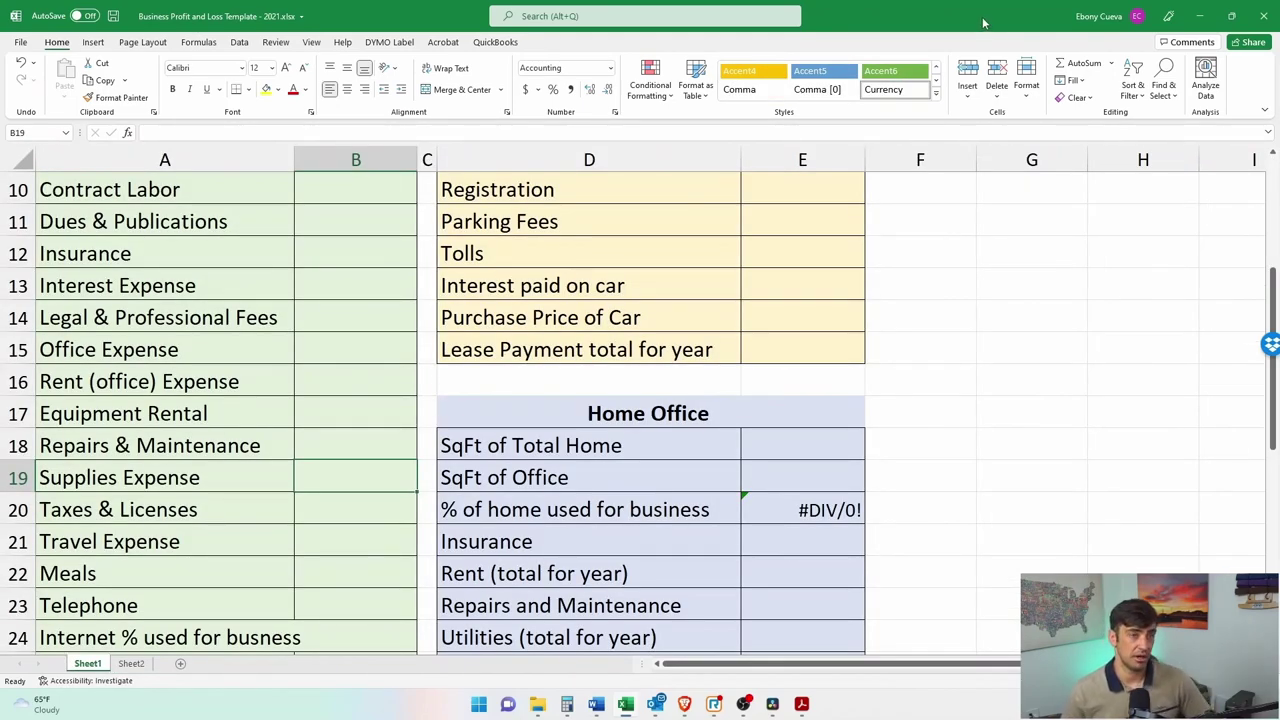
# Switch back to TurboTax, enter 442 as the supplies amount and save the expense.
pyautogui.hotkey('alt', 'Tab')
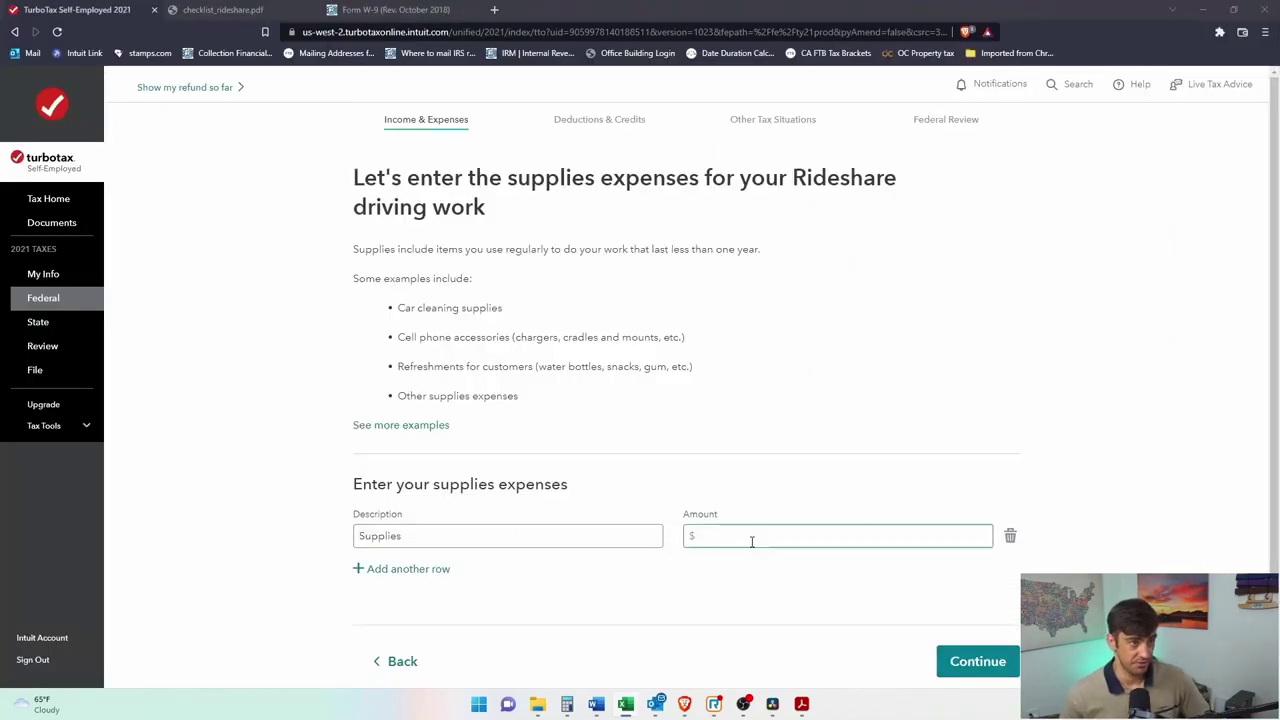
pyautogui.click(860, 534)
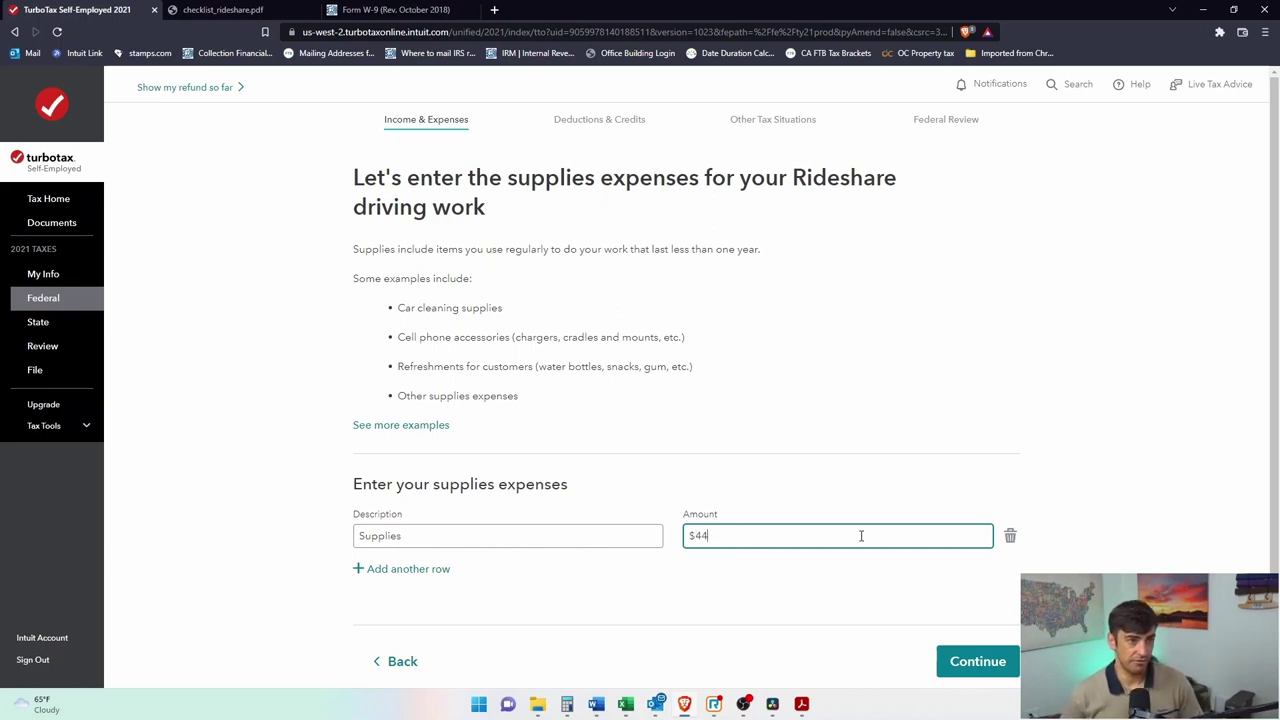
pyautogui.click(968, 662)
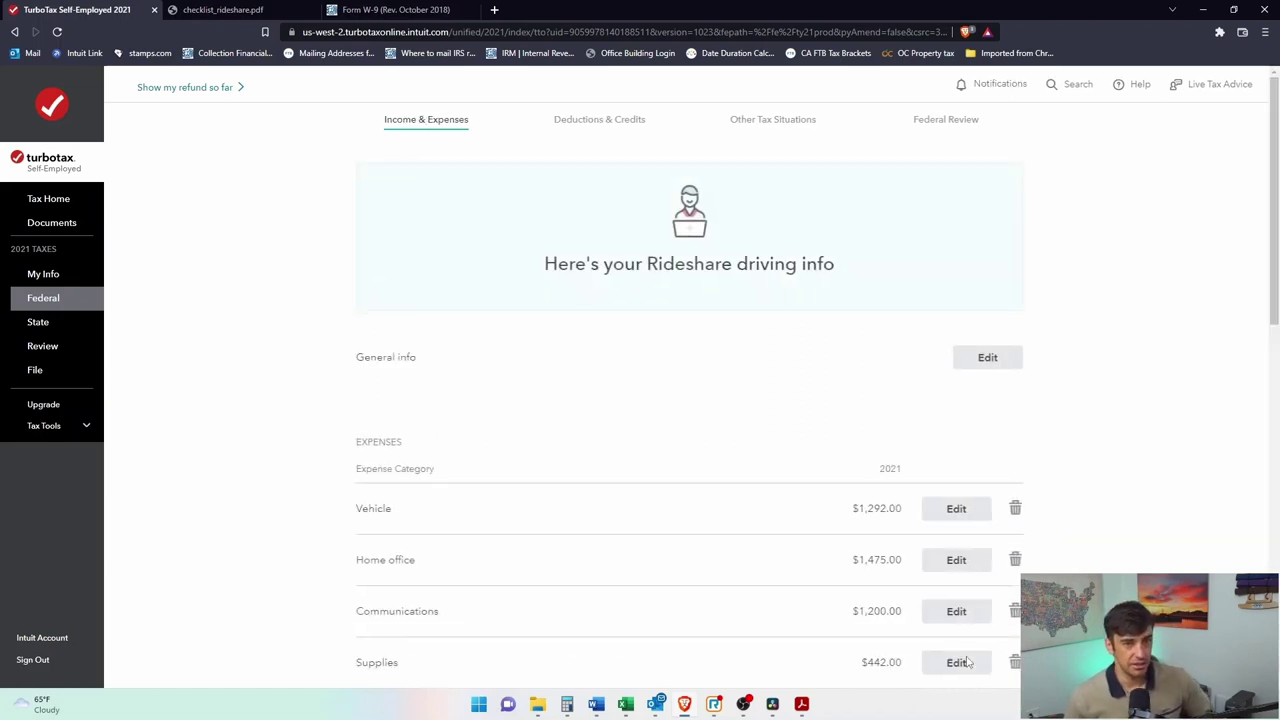
# Start the other miscellaneous expenses category and look up the Expenses, Fees and Tax total in the Uber annual summary in Acrobat.
pyautogui.scroll(-2, 1070, 460)
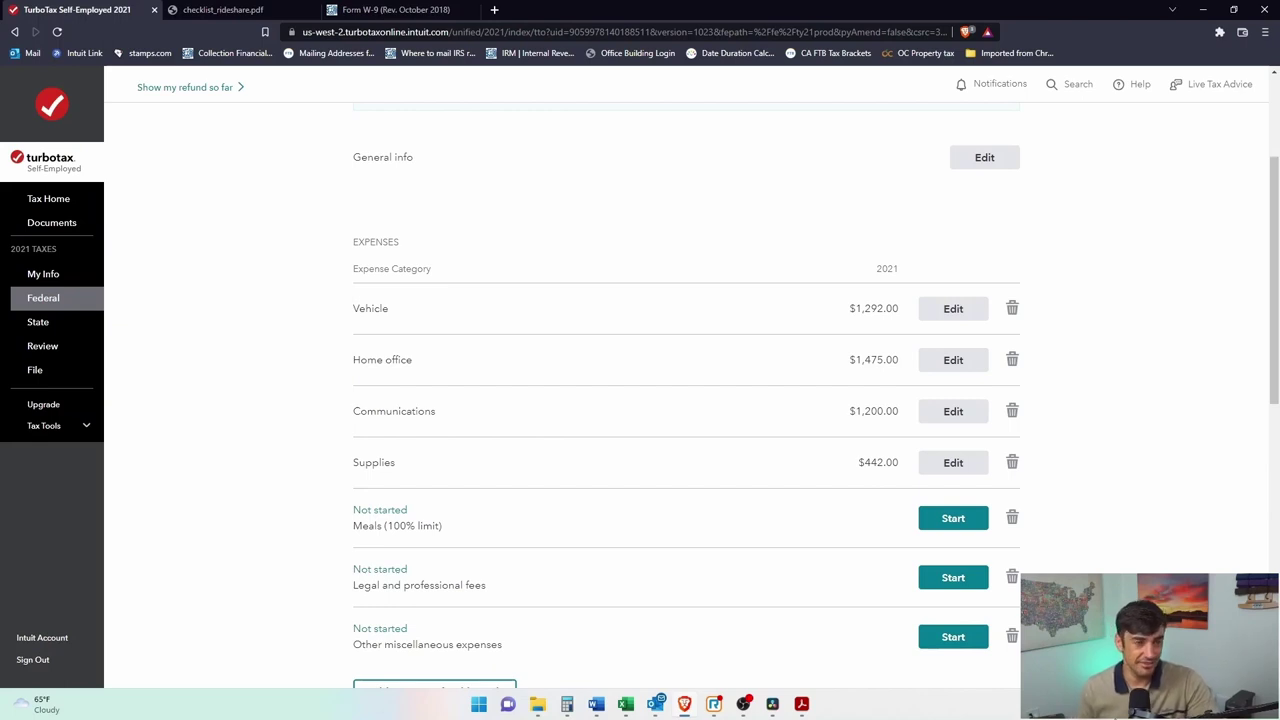
pyautogui.scroll(-2, 592, 596)
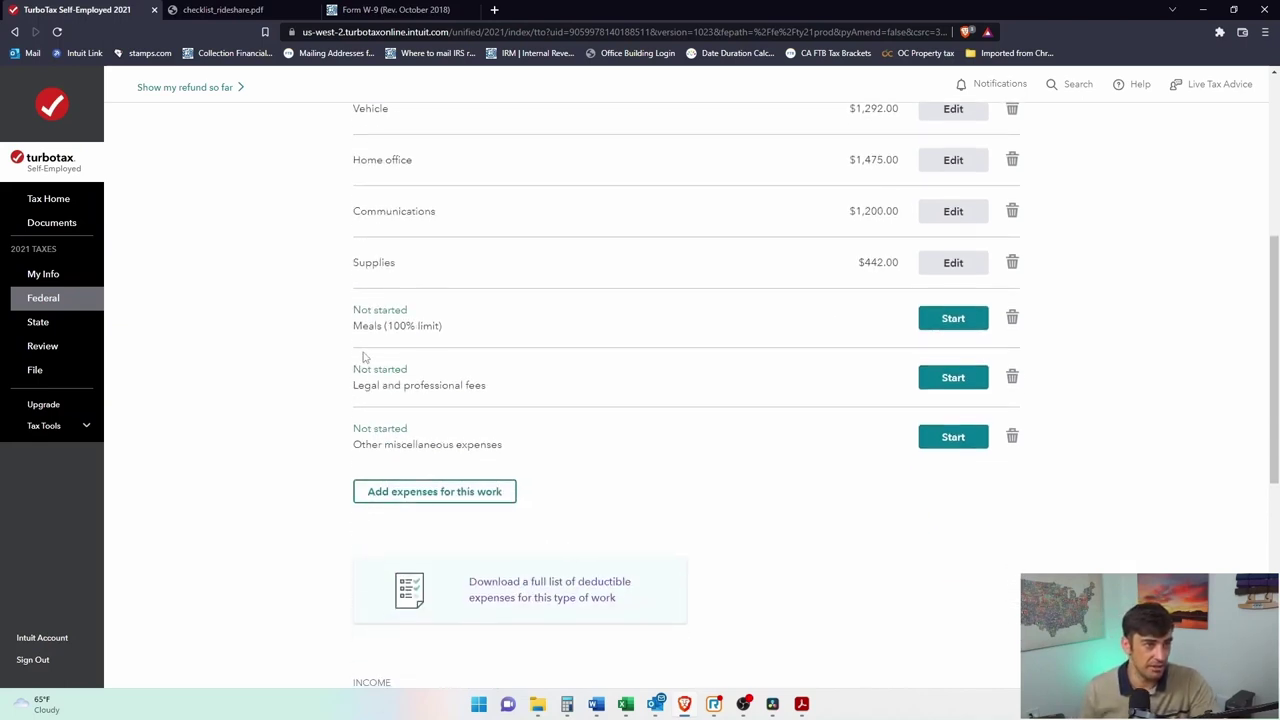
pyautogui.click(968, 442)
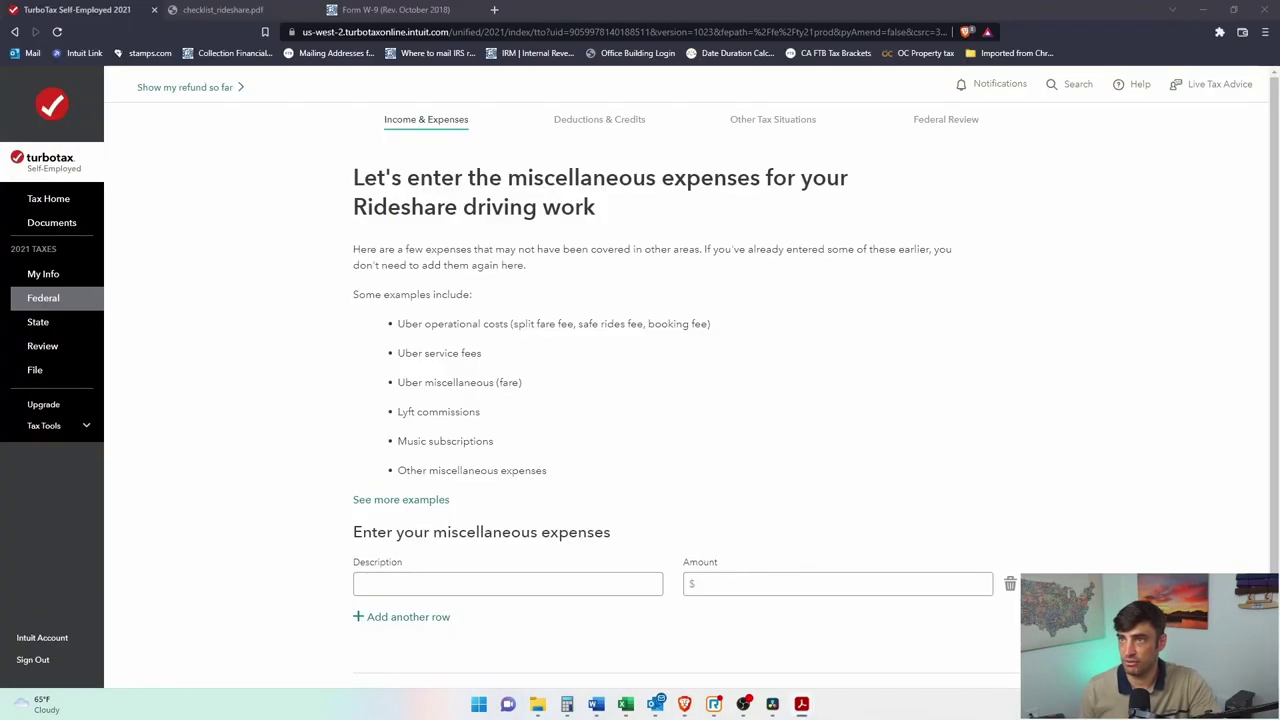
pyautogui.hotkey('alt', 'Tab')
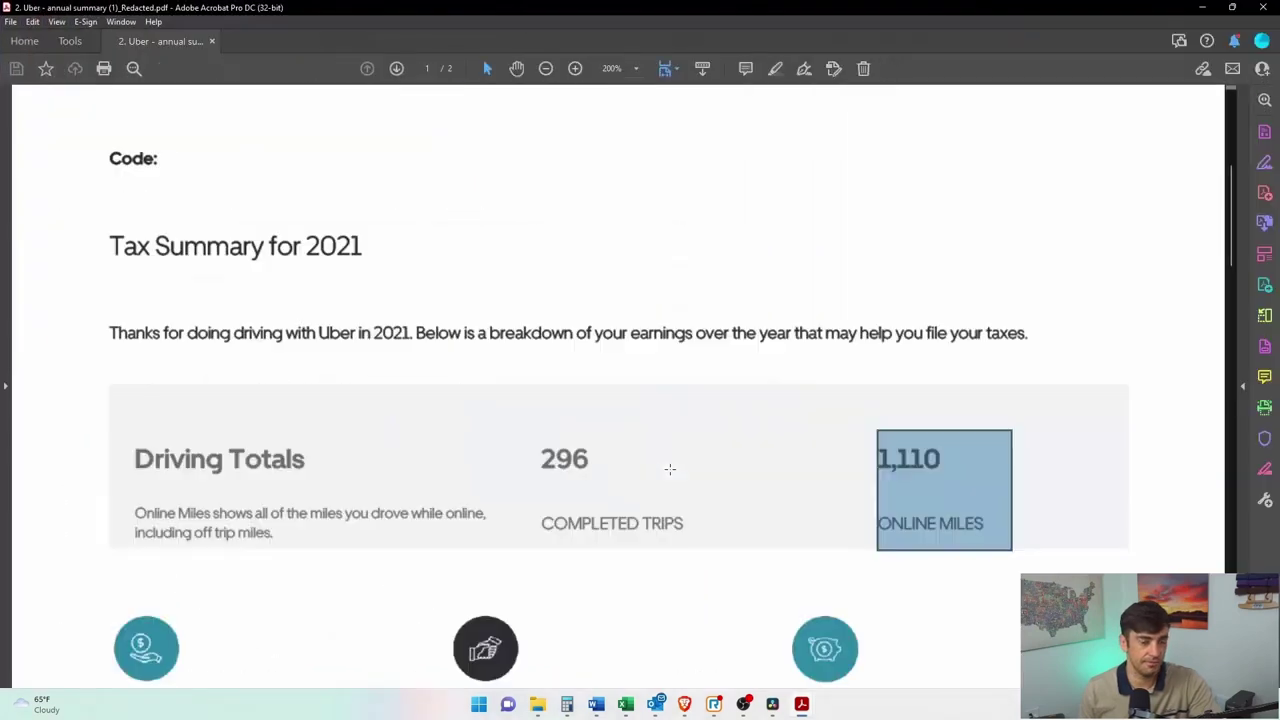
pyautogui.scroll(-5, 663, 446)
pyautogui.scroll(-3, 663, 446)
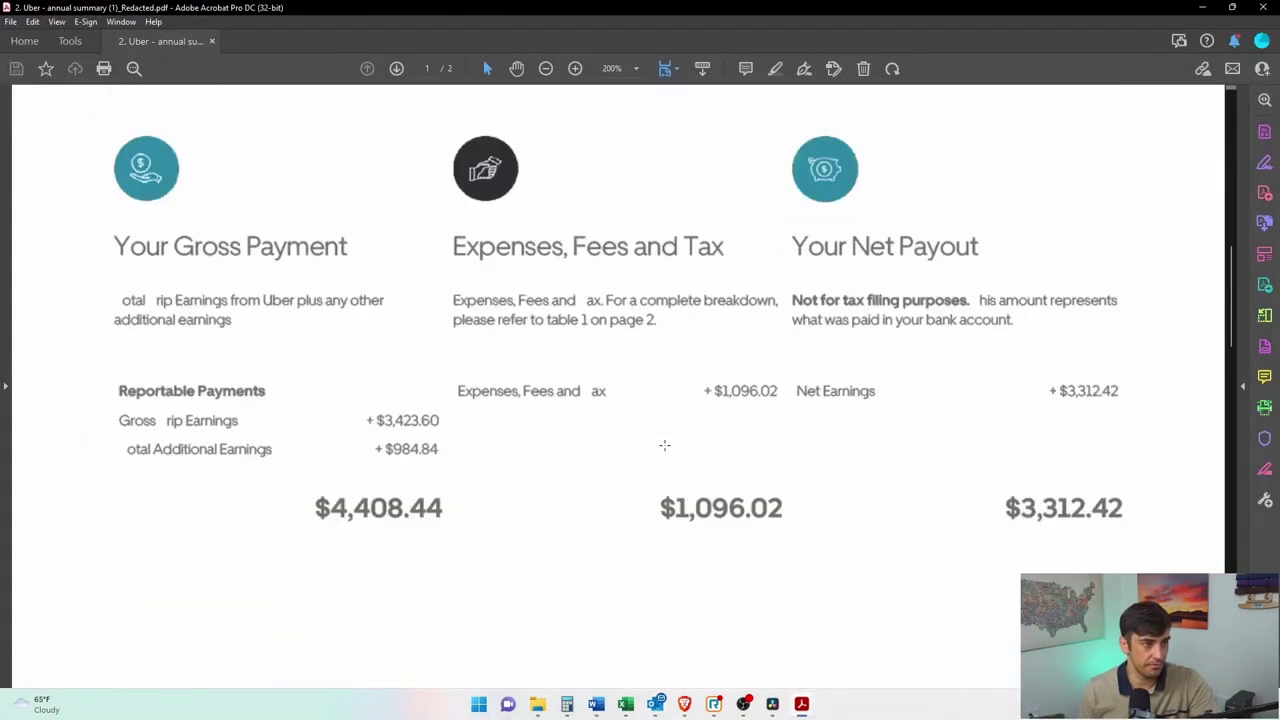
pyautogui.moveTo(461, 374); pyautogui.dragTo(822, 540)
# Back in TurboTax, enter a miscellaneous expense of $1,096.02 described as Uber Fees and save it.
pyautogui.hotkey('alt', 'Tab')
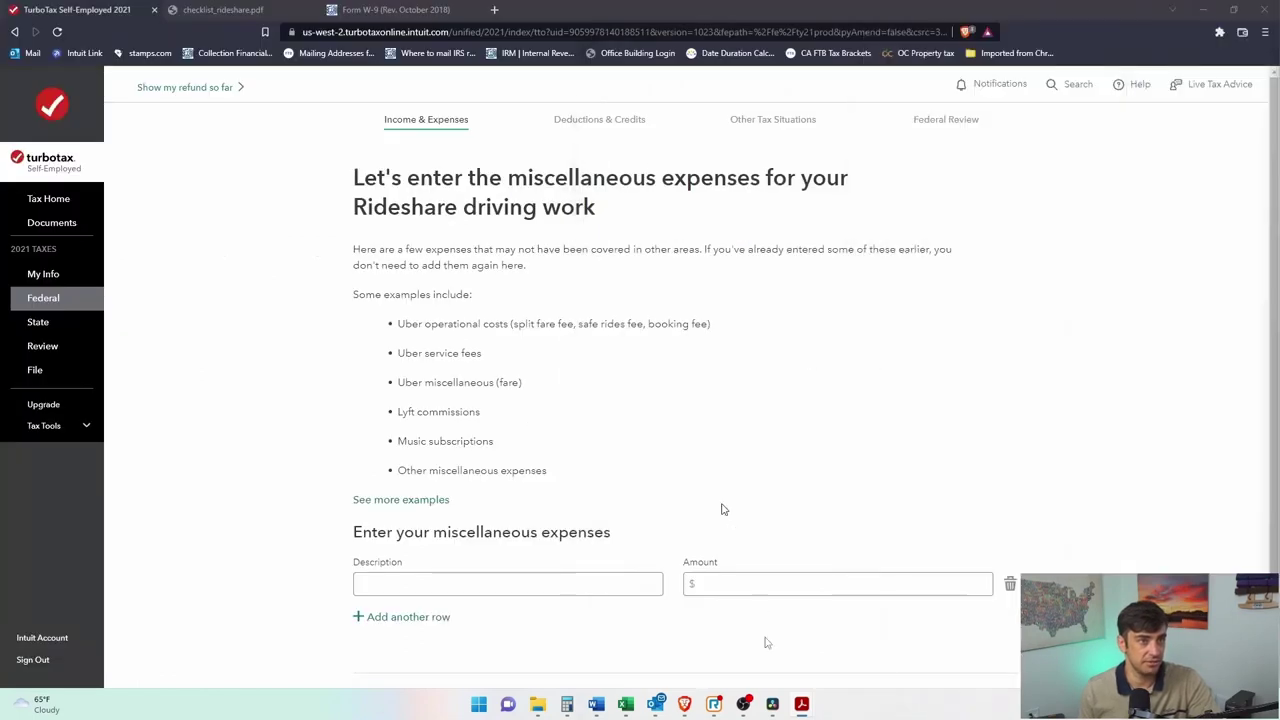
pyautogui.click(751, 583)
pyautogui.write('1,096.02')
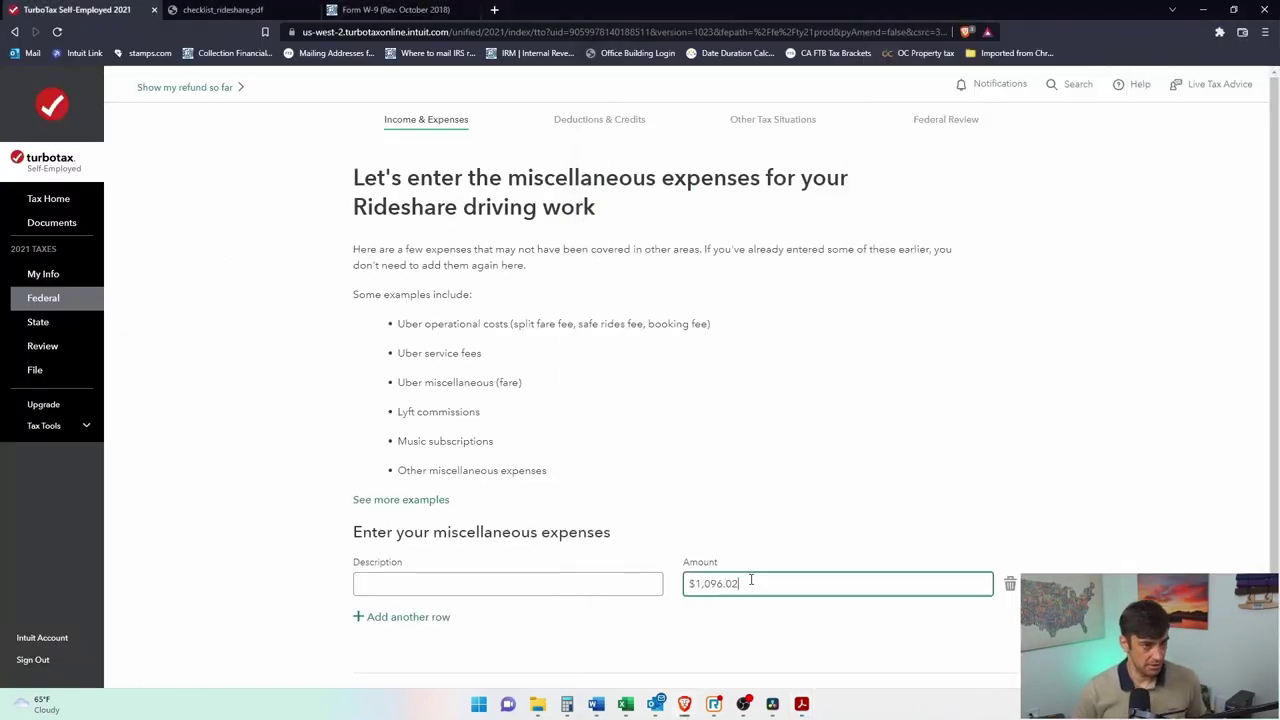
pyautogui.hotkey('shift', 'Tab')
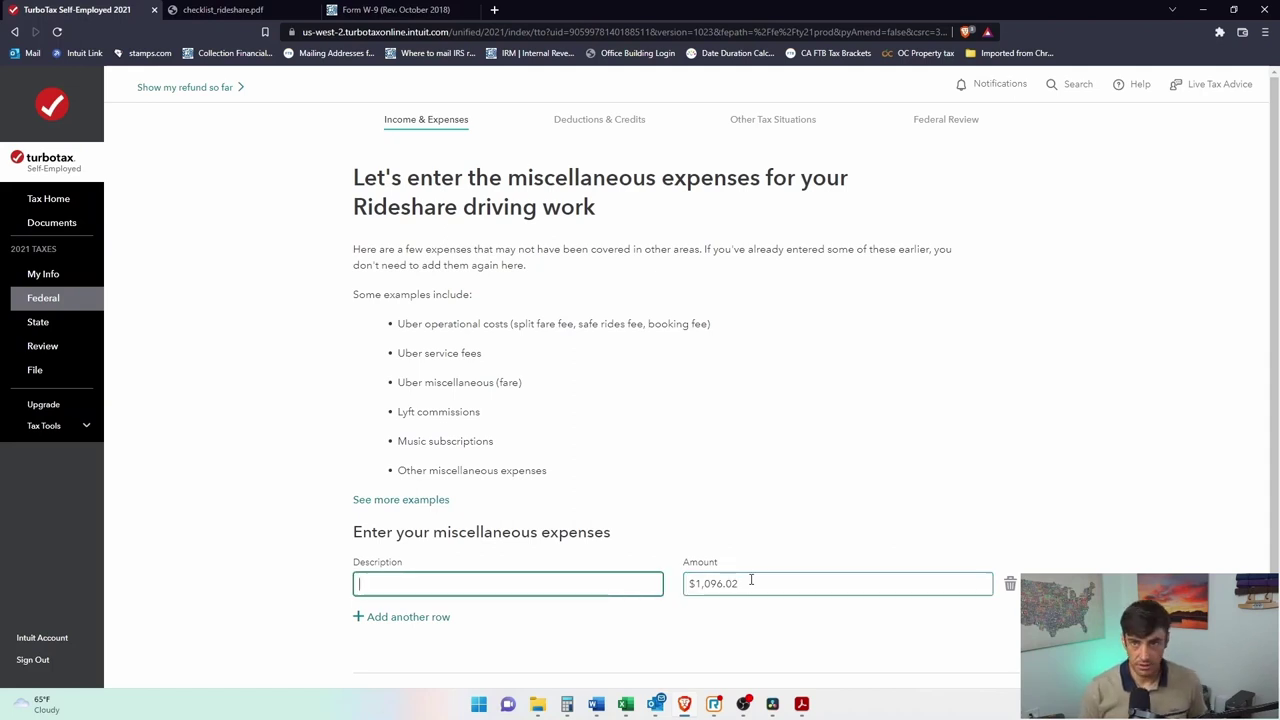
pyautogui.write('uBER fEES')
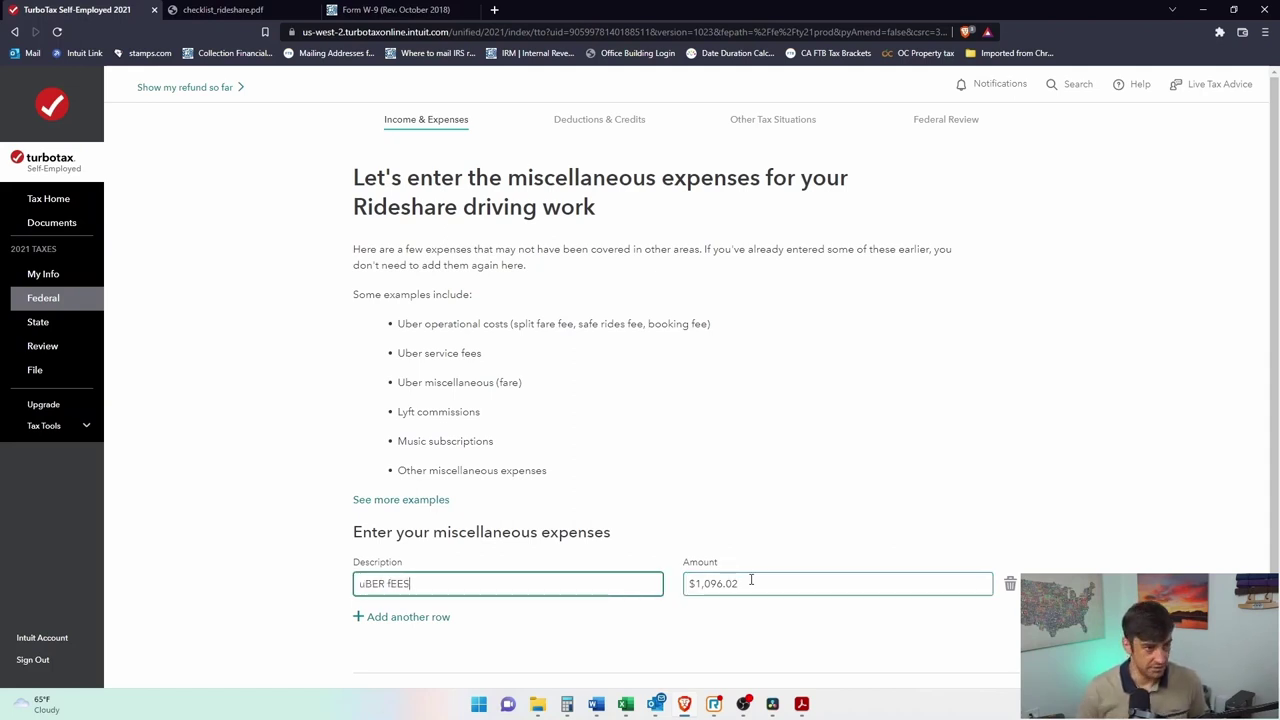
pyautogui.moveTo(436, 586); pyautogui.dragTo(355, 607)
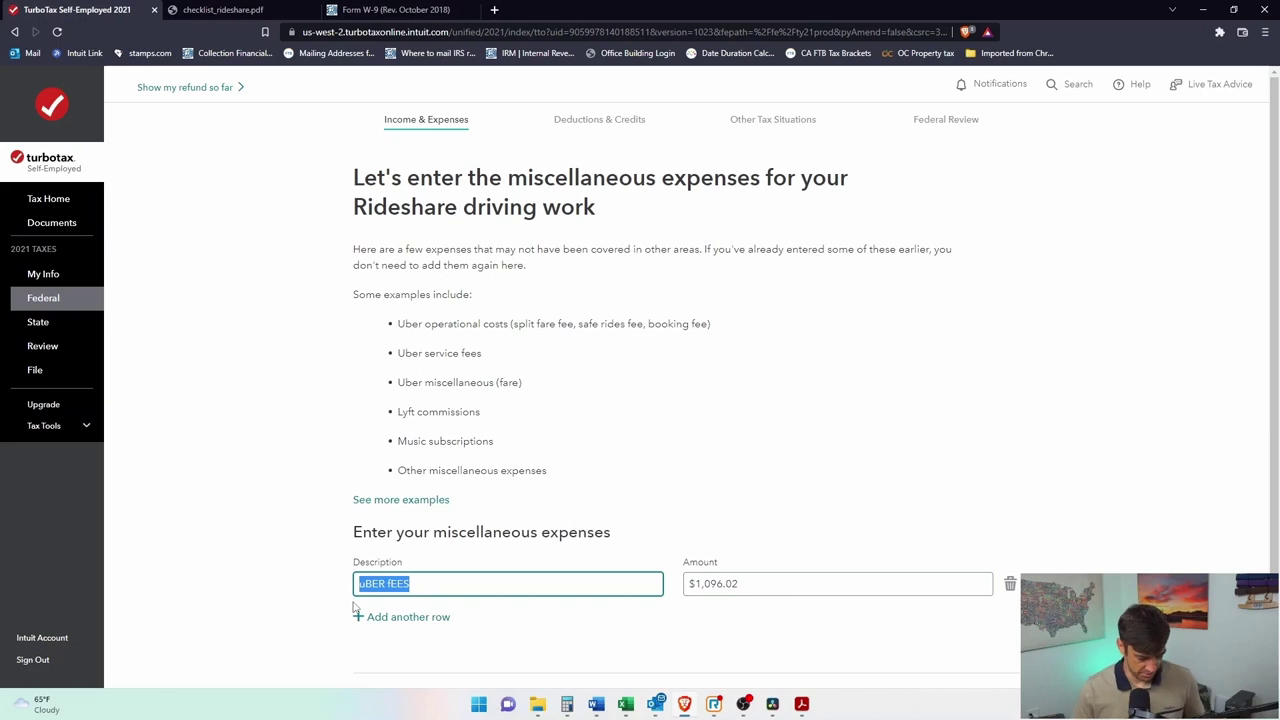
pyautogui.press('BackSpace')
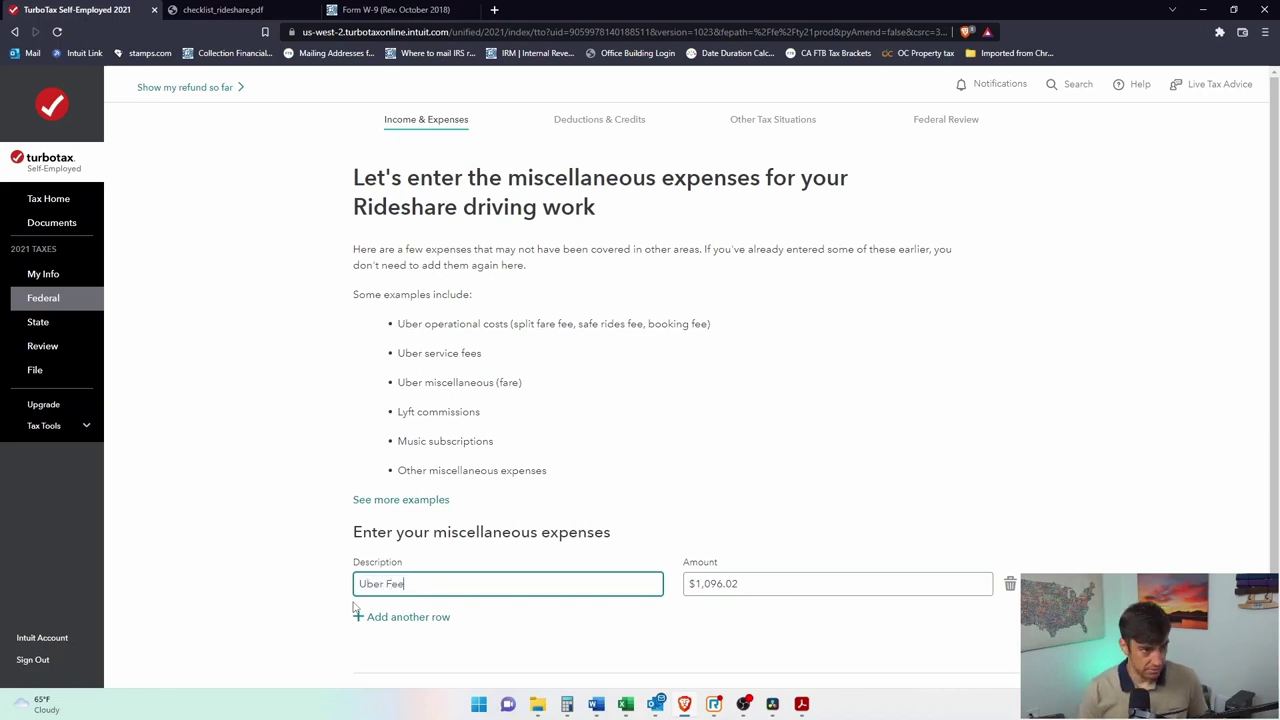
pyautogui.scroll(-2, 957, 540)
pyautogui.click(978, 608)
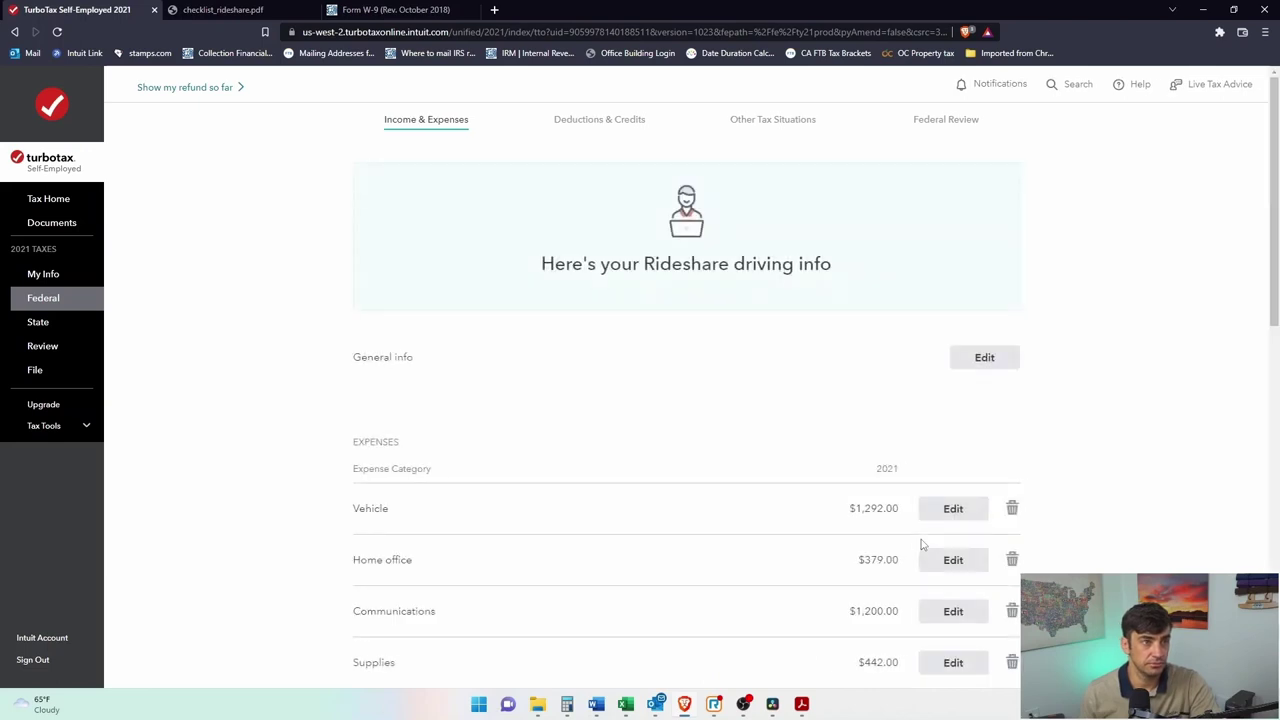
# Look through the additional expense categories offered for rideshare work, including the less common ones, and return without adding any.
pyautogui.scroll(-5, 1136, 358)
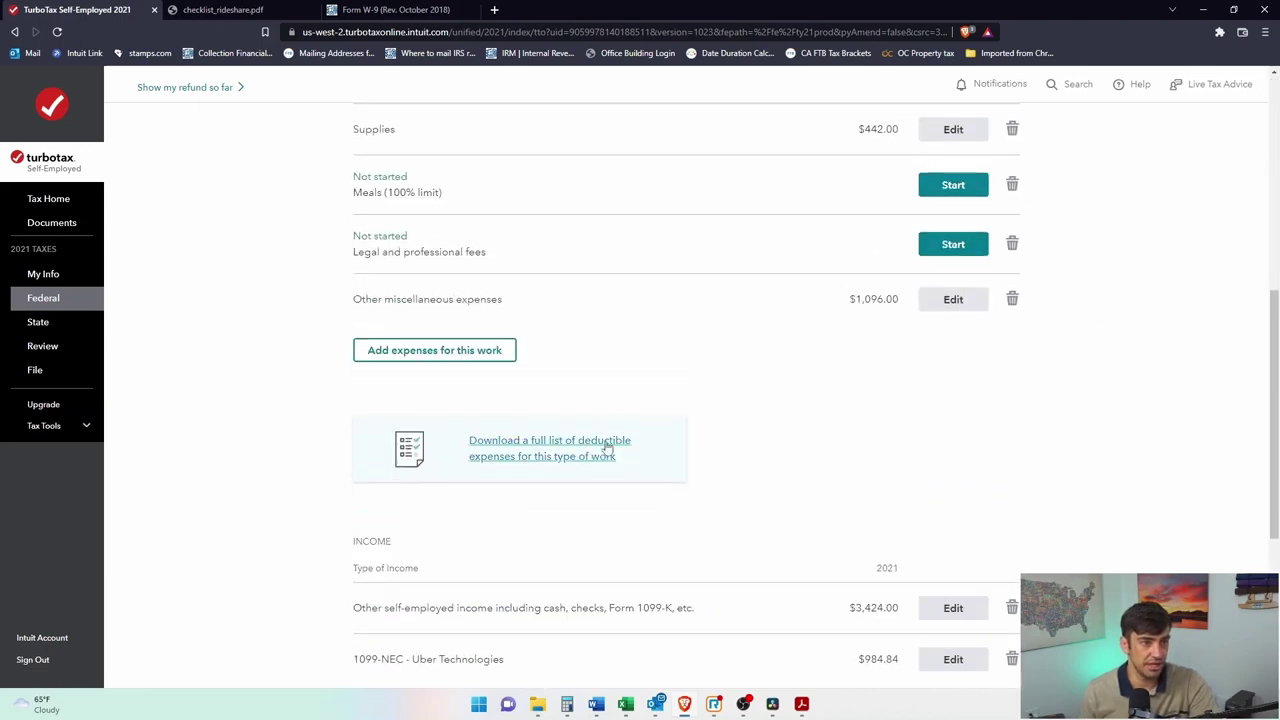
pyautogui.click(435, 355)
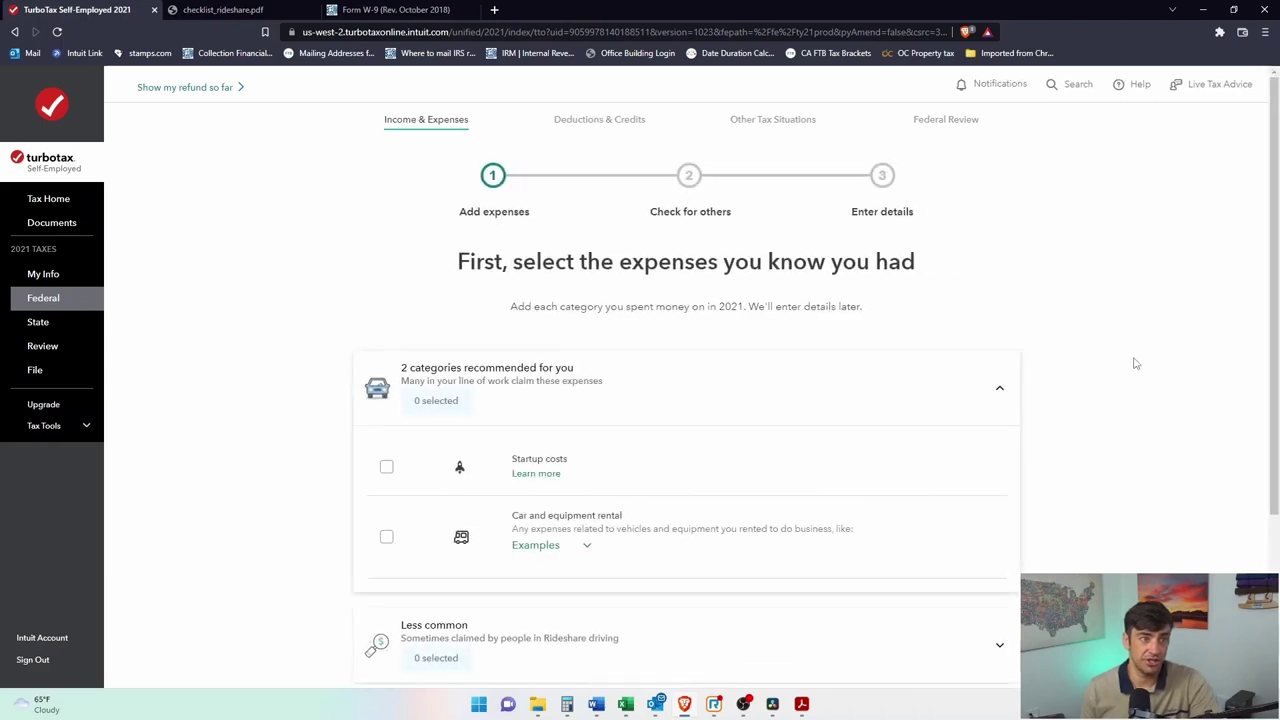
pyautogui.scroll(-2, 1136, 361)
pyautogui.scroll(-2, 640, 449)
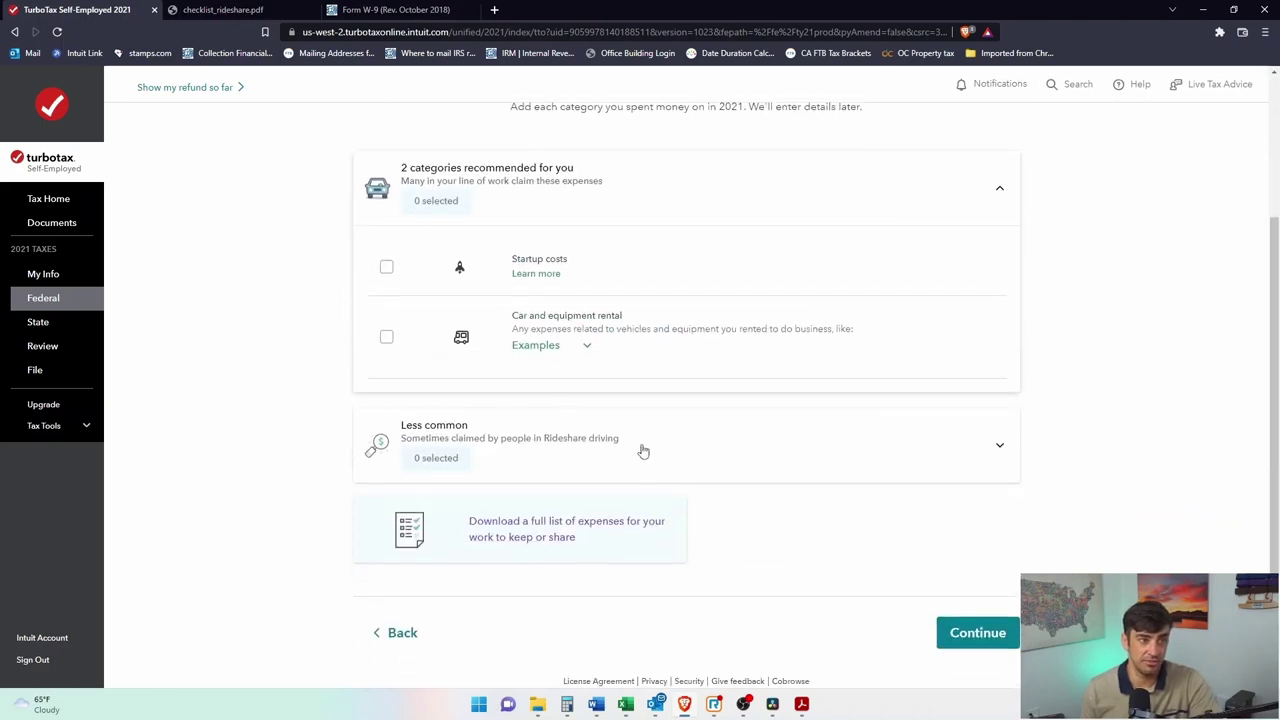
pyautogui.click(990, 414)
pyautogui.scroll(-4, 1037, 449)
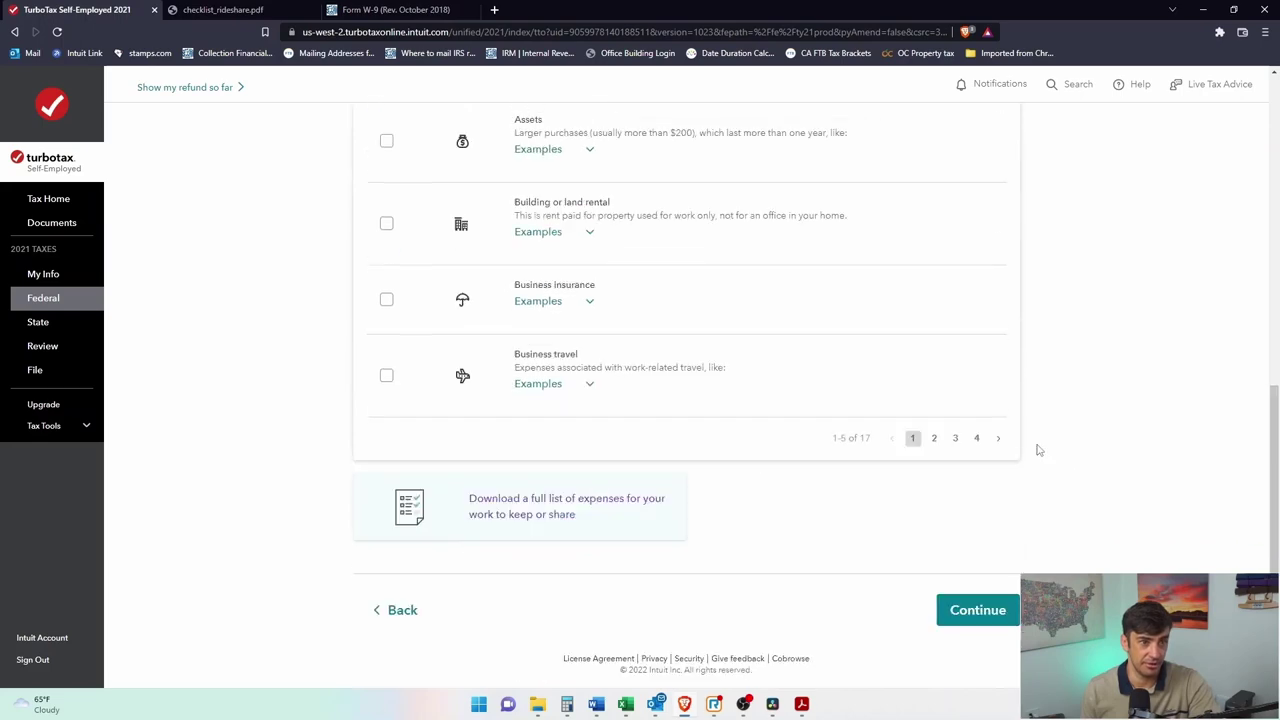
pyautogui.click(414, 604)
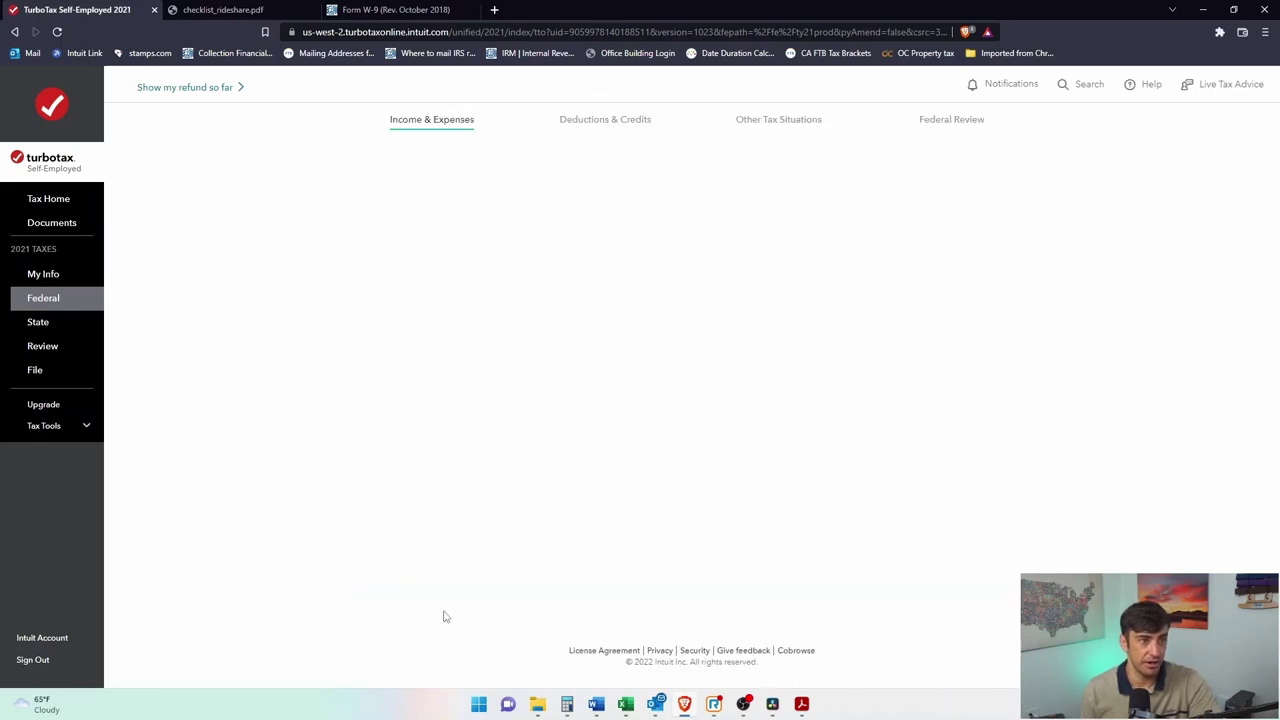
# Finish the Rideshare driving entries, review the income, expenses and taxable income summary, and continue past it.
pyautogui.scroll(-4, 609, 566)
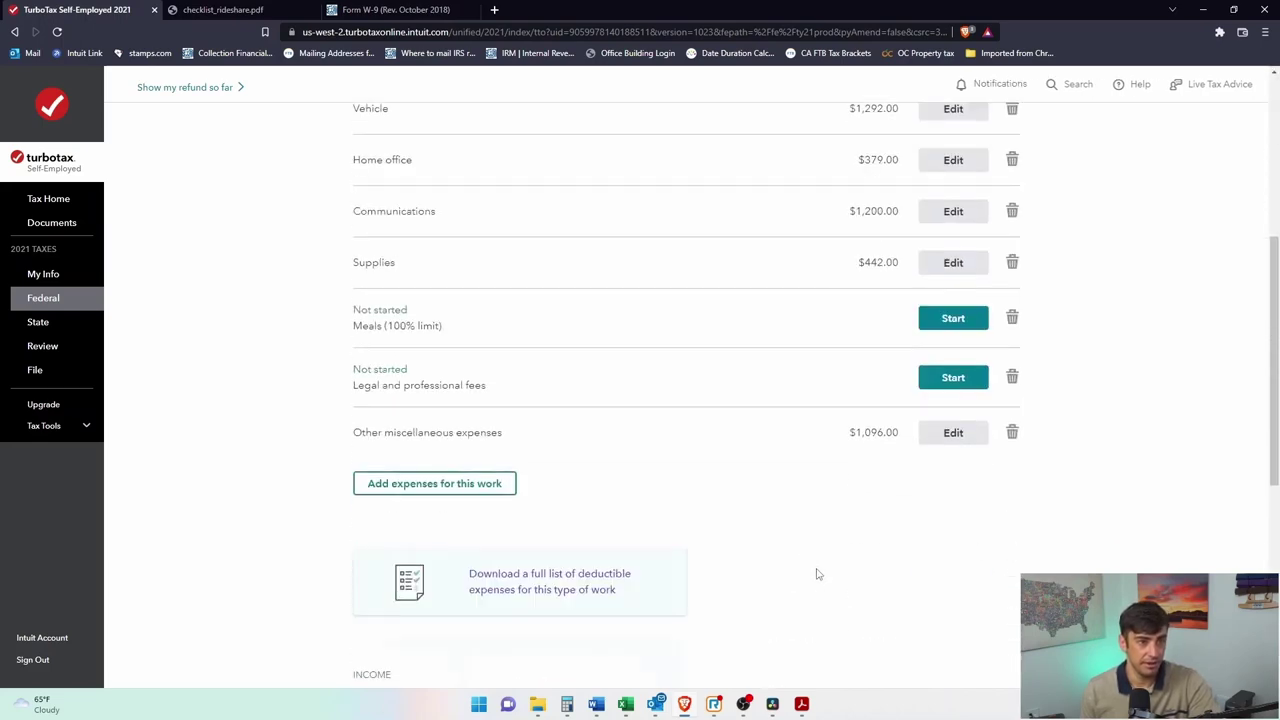
pyautogui.scroll(-3, 792, 488)
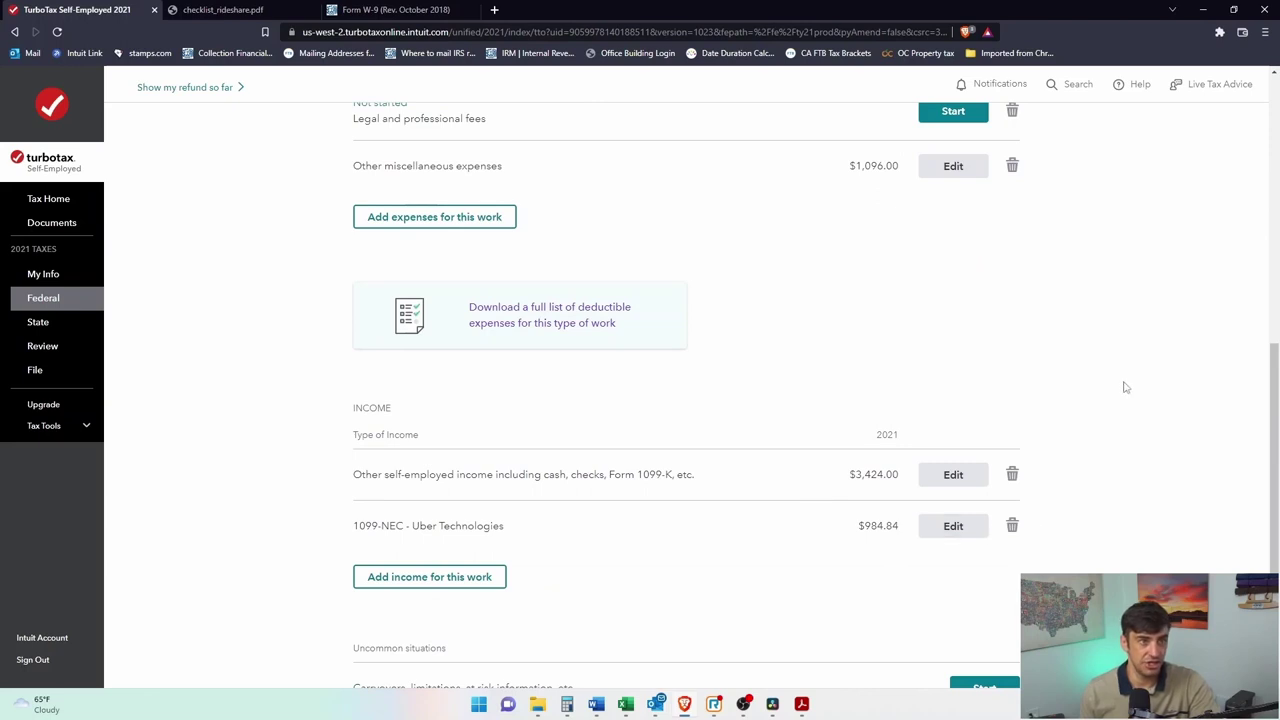
pyautogui.scroll(-2, 1126, 390)
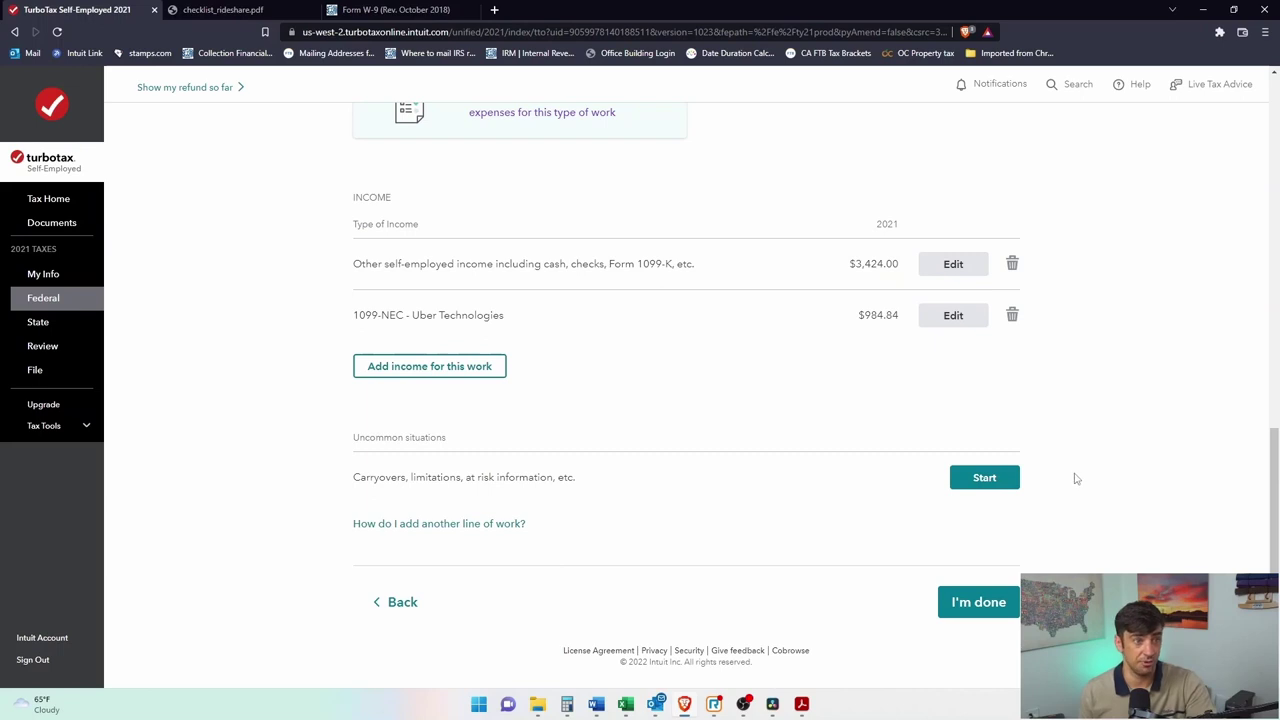
pyautogui.click(985, 605)
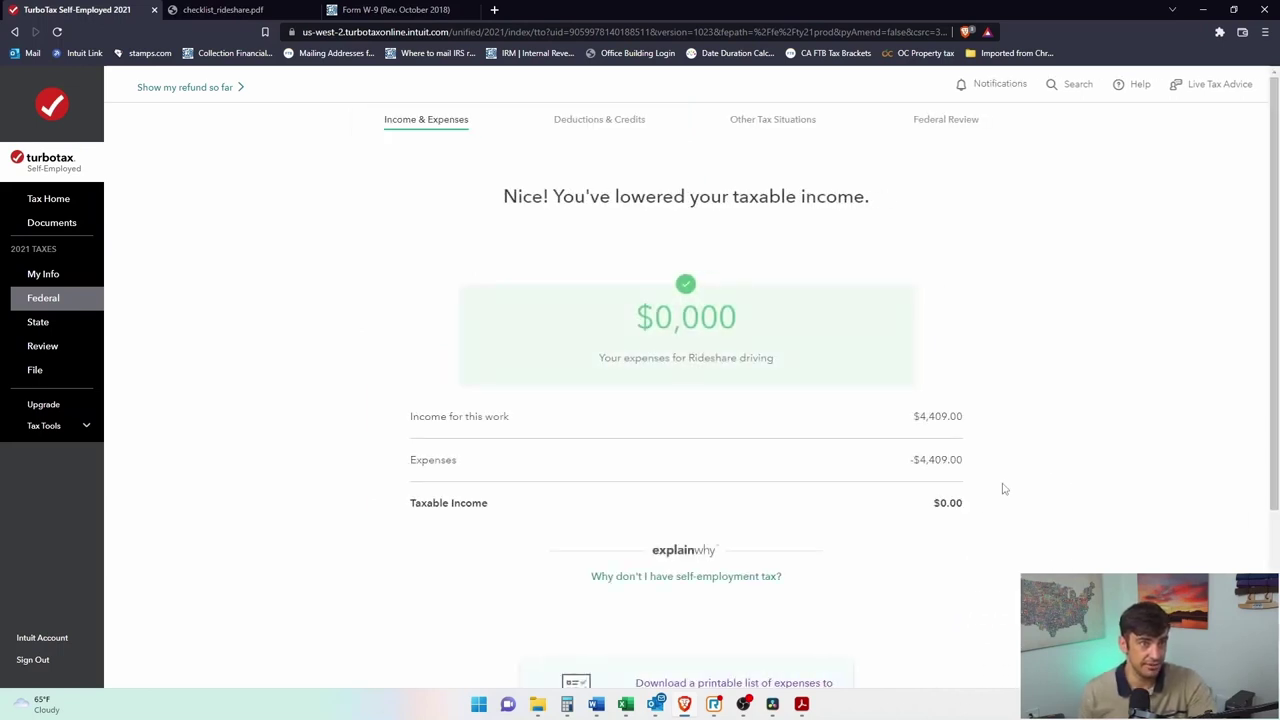
pyautogui.moveTo(970, 465); pyautogui.dragTo(938, 492)
pyautogui.click(906, 474)
pyautogui.click(930, 503)
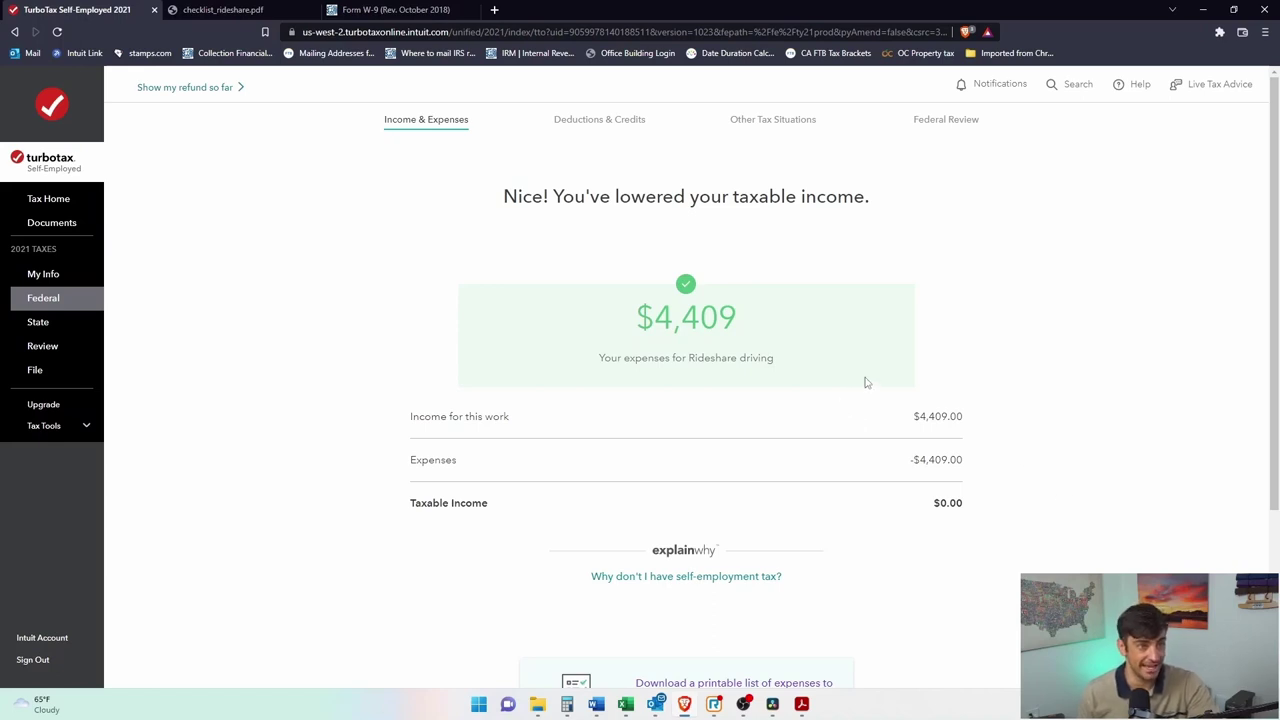
pyautogui.scroll(-3, 885, 379)
pyautogui.click(1005, 575)
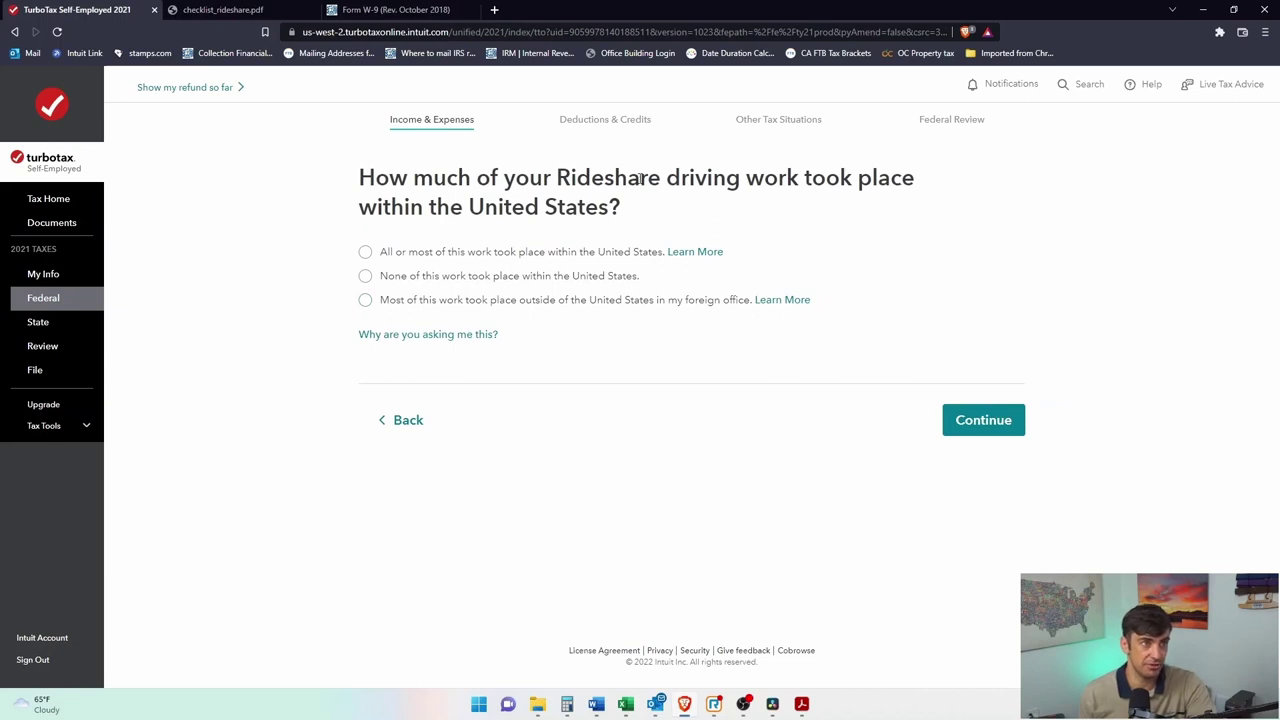
# Answer that all or most work took place within the United States, none was for a former employer, and no deductions are claimed elsewhere.
pyautogui.click(365, 252)
pyautogui.click(984, 423)
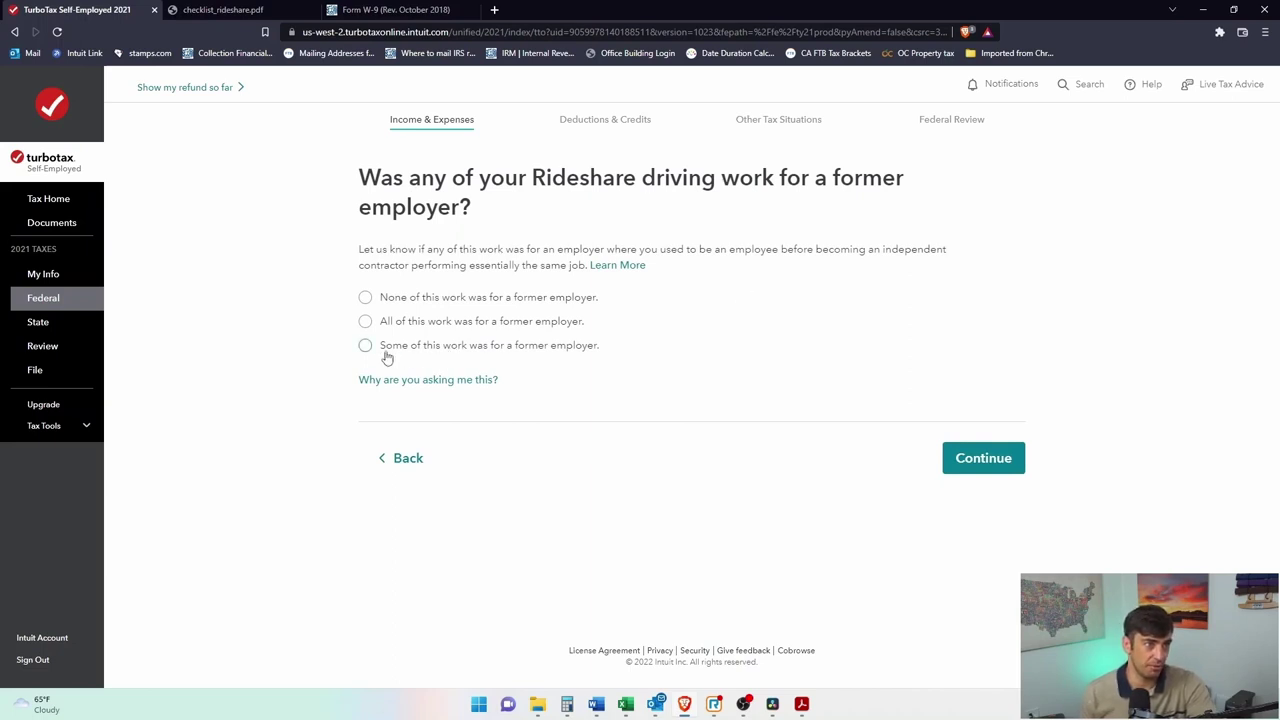
pyautogui.click(365, 298)
pyautogui.click(1020, 465)
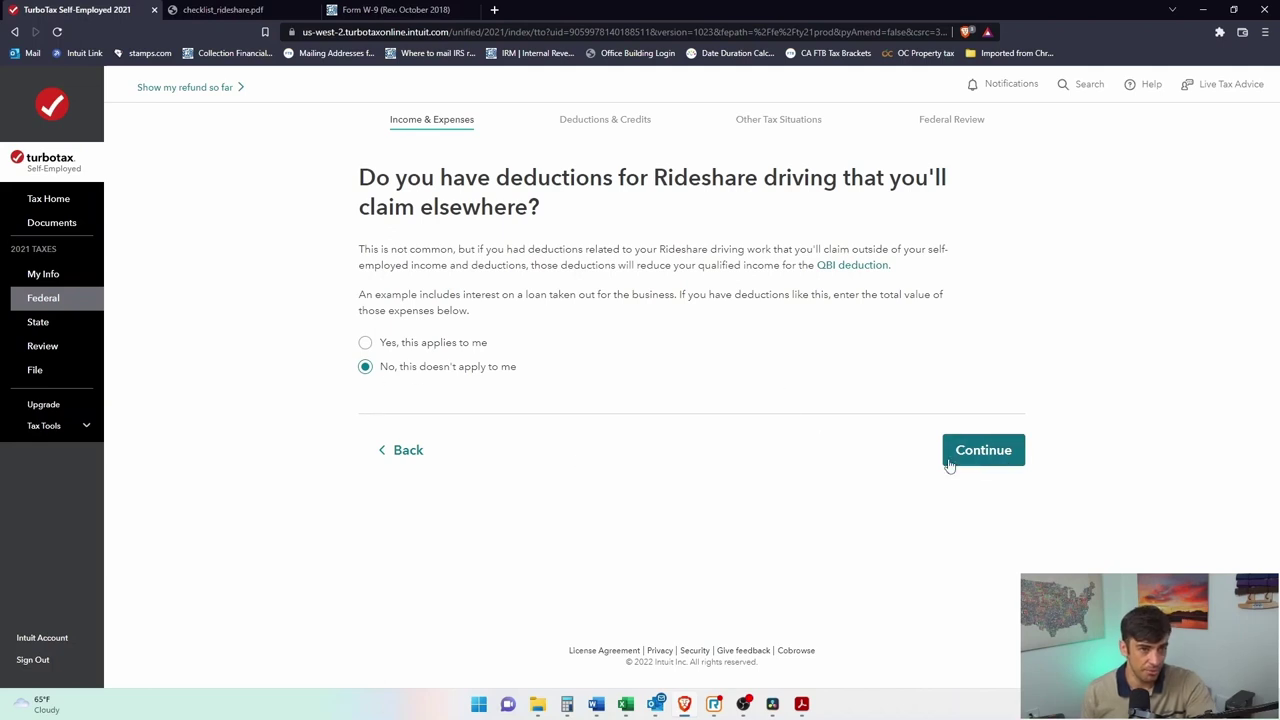
pyautogui.click(980, 463)
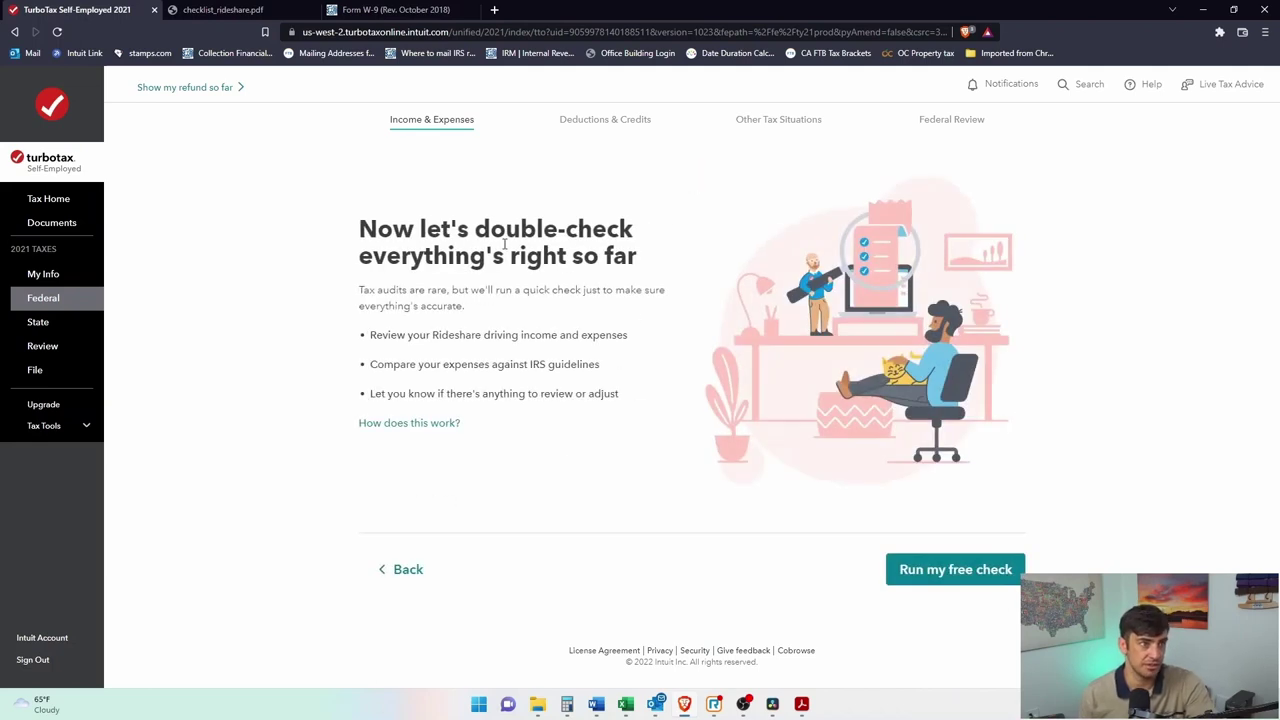
# Run the free audit check and review the risk rating and the Home office item to double-check, briefly opening its help.
pyautogui.click(955, 569)
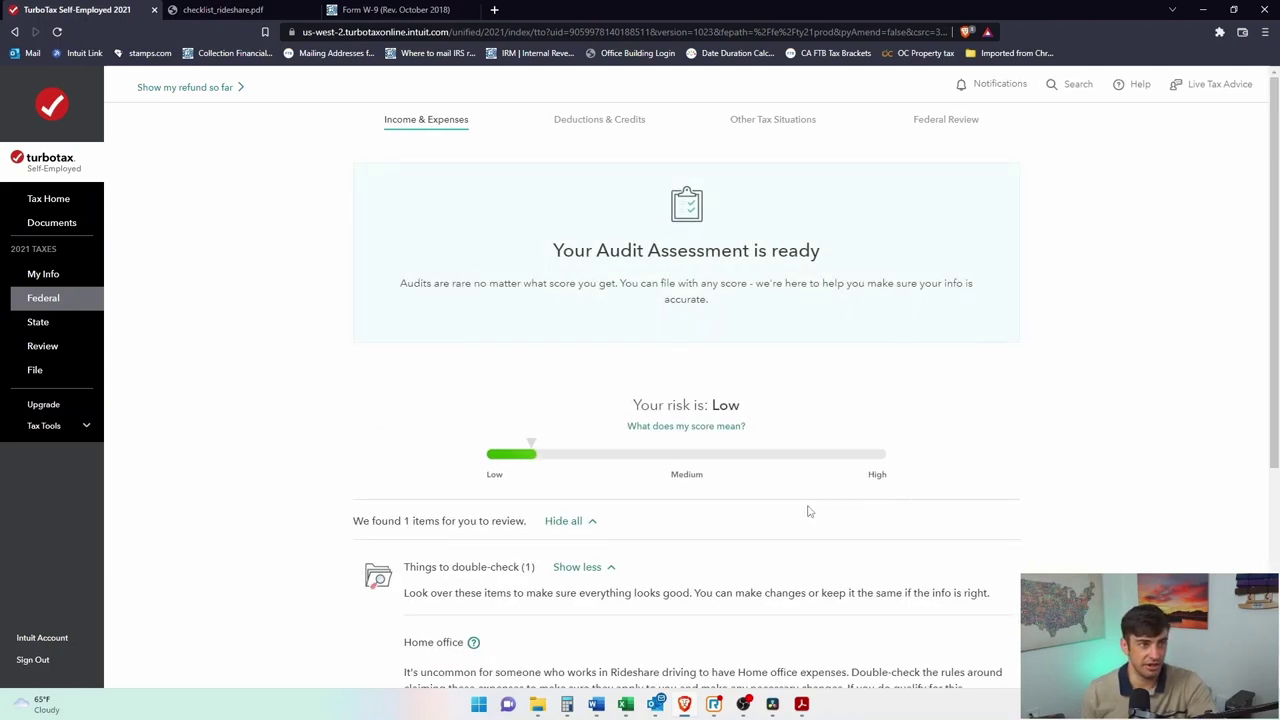
pyautogui.scroll(-2, 783, 466)
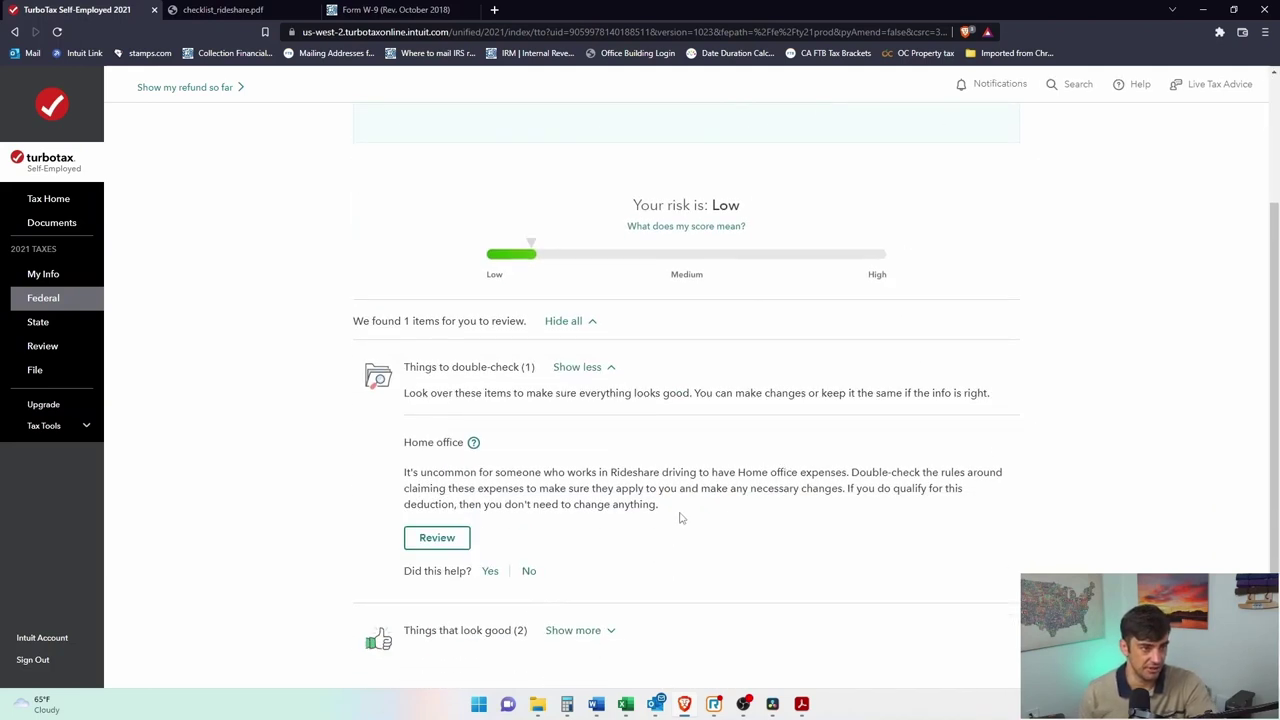
pyautogui.moveTo(424, 472); pyautogui.dragTo(850, 476)
pyautogui.click(910, 502)
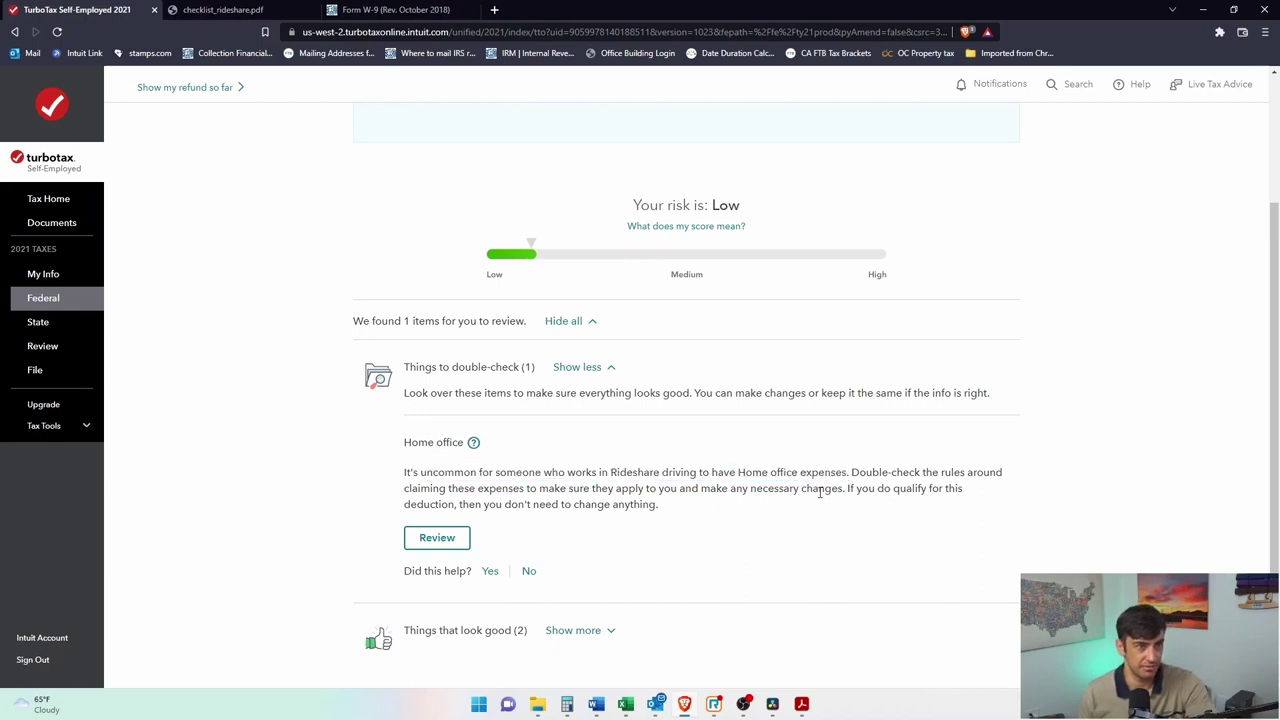
pyautogui.moveTo(694, 204); pyautogui.dragTo(745, 210)
pyautogui.click(549, 470)
pyautogui.click(474, 442)
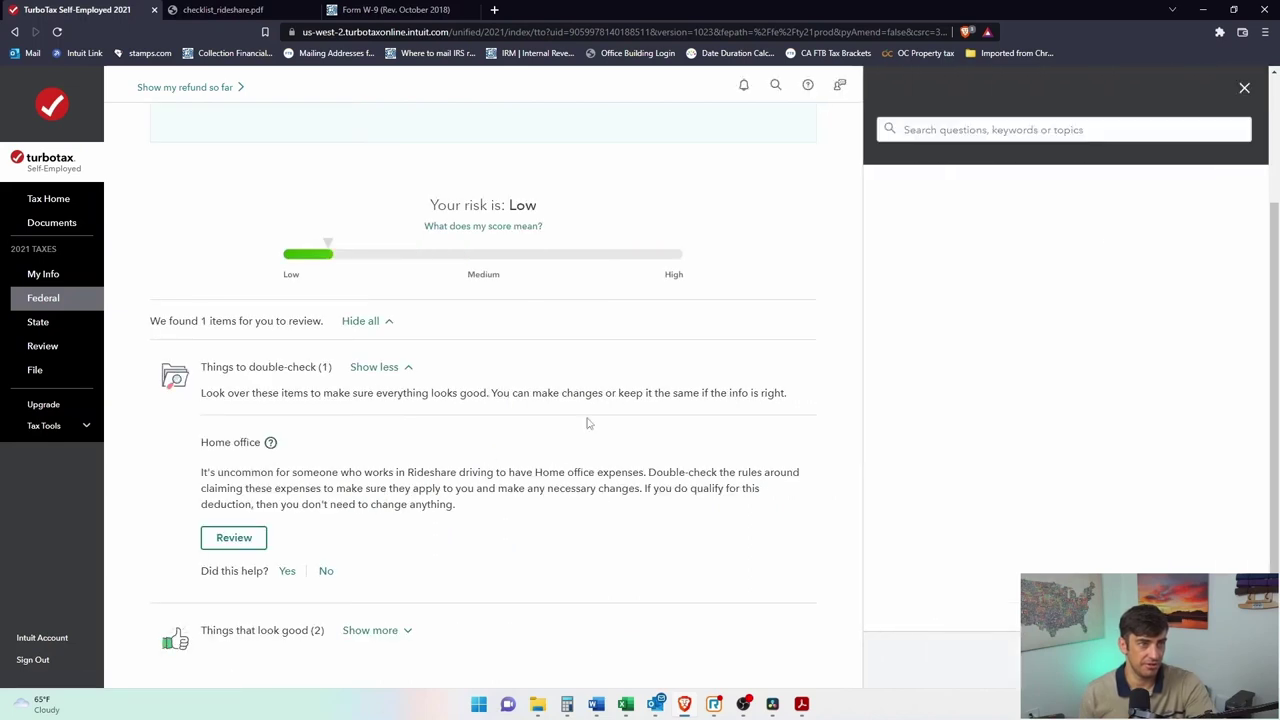
pyautogui.click(1244, 88)
pyautogui.scroll(-2, 555, 415)
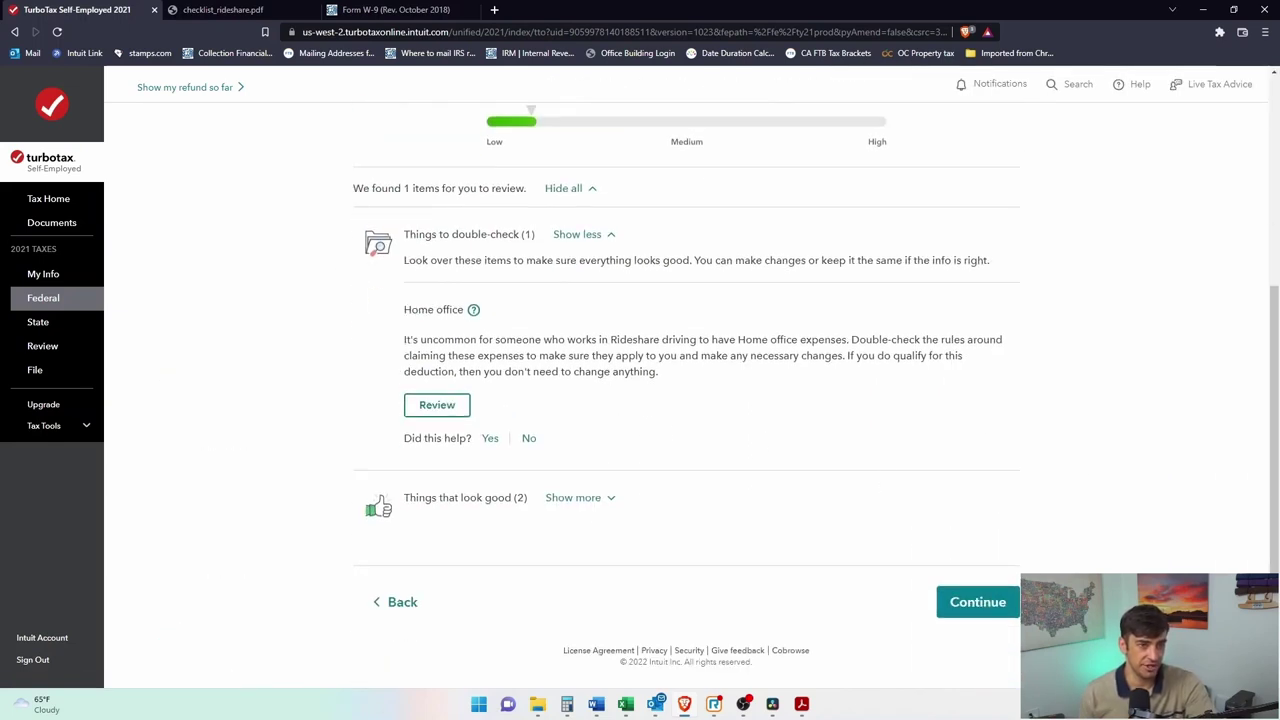
# Continue past the audit assessment and answer No to having another line of self-employed work in 2021.
pyautogui.click(978, 605)
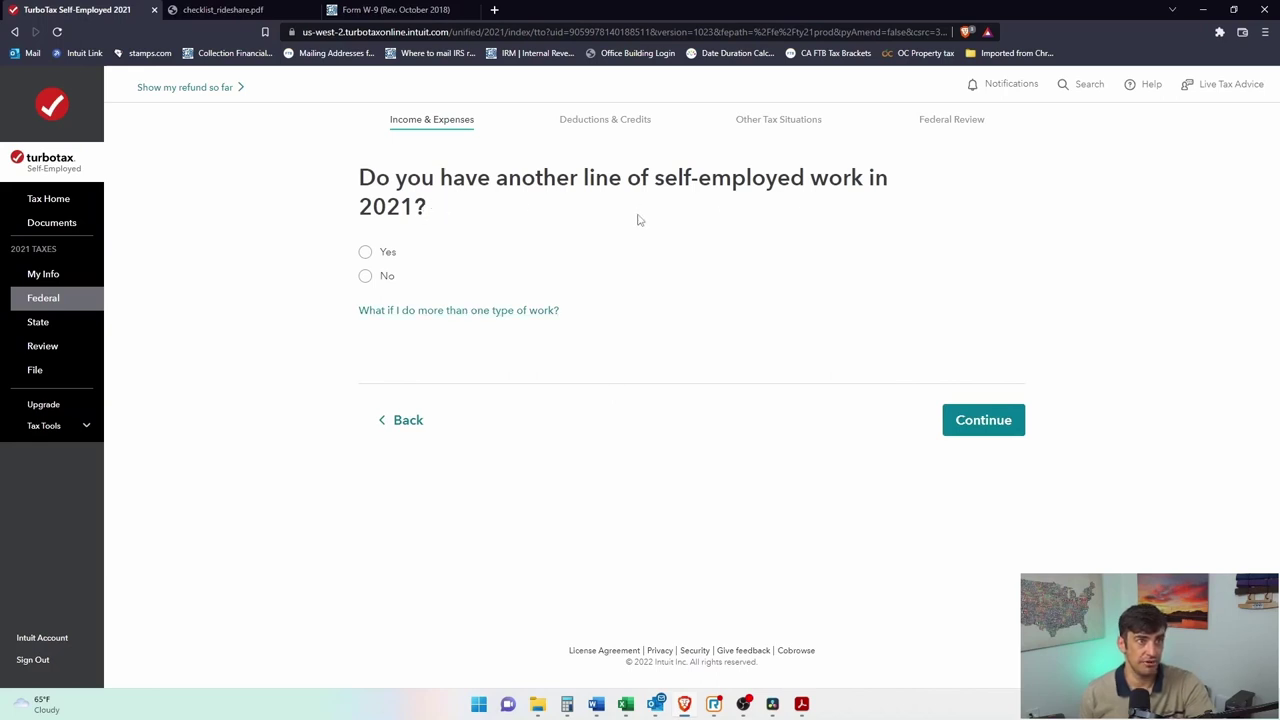
pyautogui.click(365, 276)
pyautogui.click(974, 420)
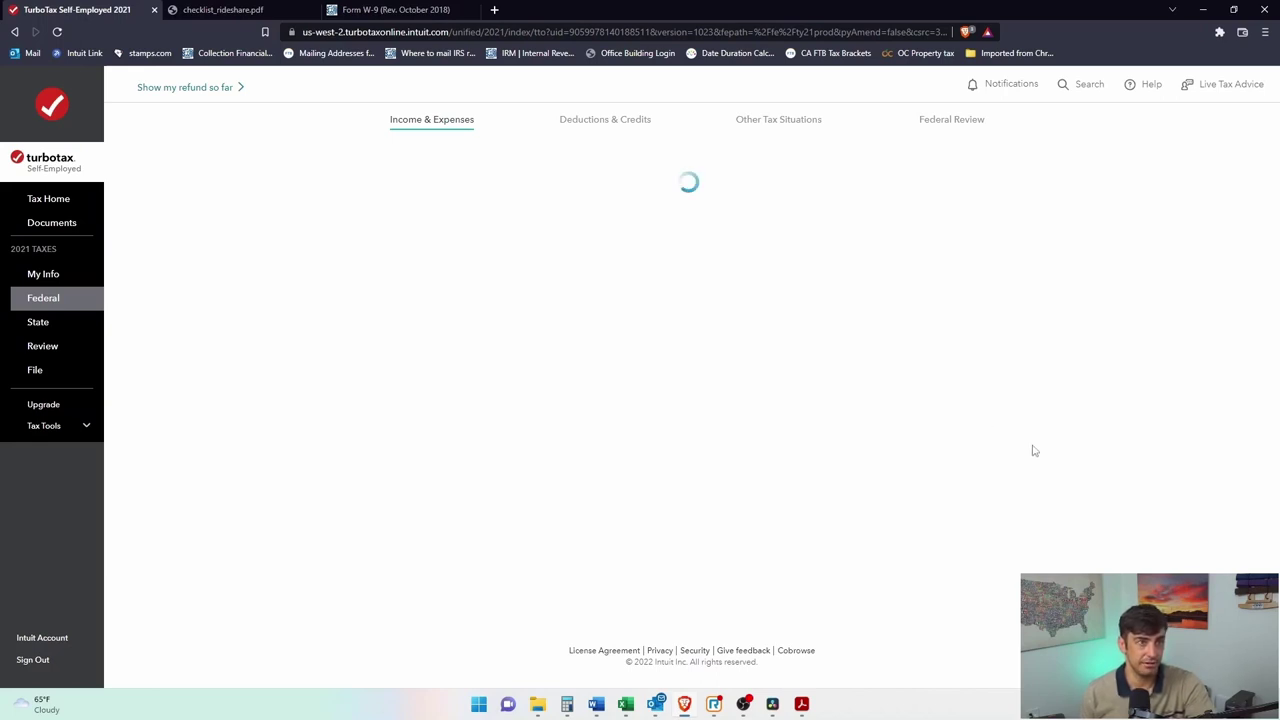